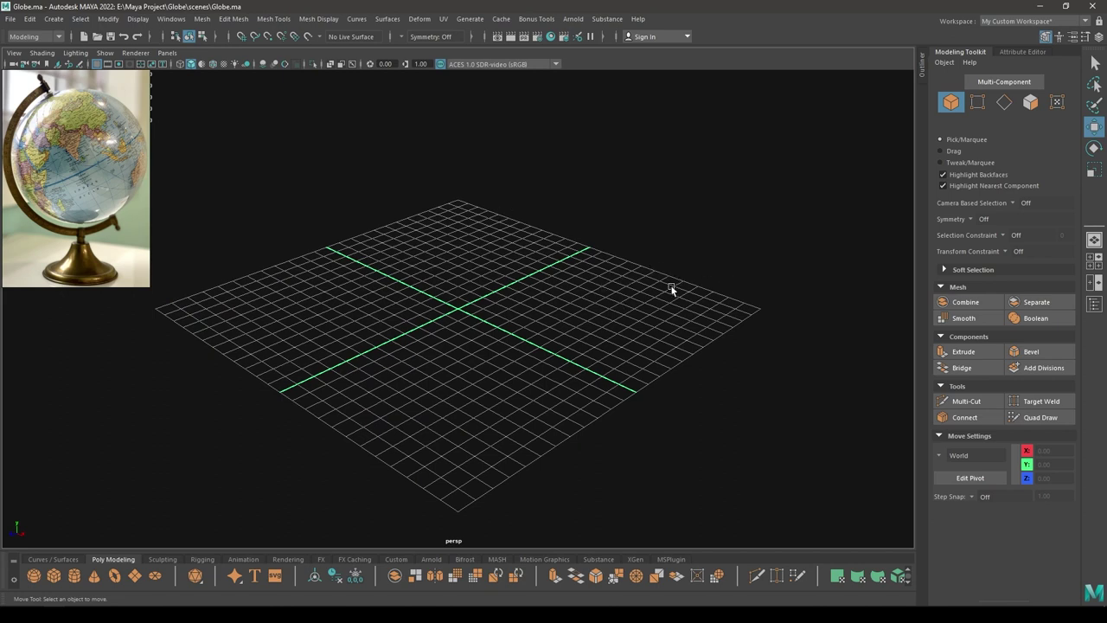
# - Create a polygon sphere at the center of the grid
pyautogui.keyDown('alt'); pyautogui.moveTo(534, 255); pyautogui.dragTo(498, 354); pyautogui.keyUp('alt')
pyautogui.keyDown('alt'); pyautogui.moveTo(498, 354); pyautogui.dragTo(504, 362, button='right'); pyautogui.keyUp('alt')
pyautogui.keyDown('alt'); pyautogui.moveTo(502, 357); pyautogui.dragTo(494, 353); pyautogui.keyUp('alt')
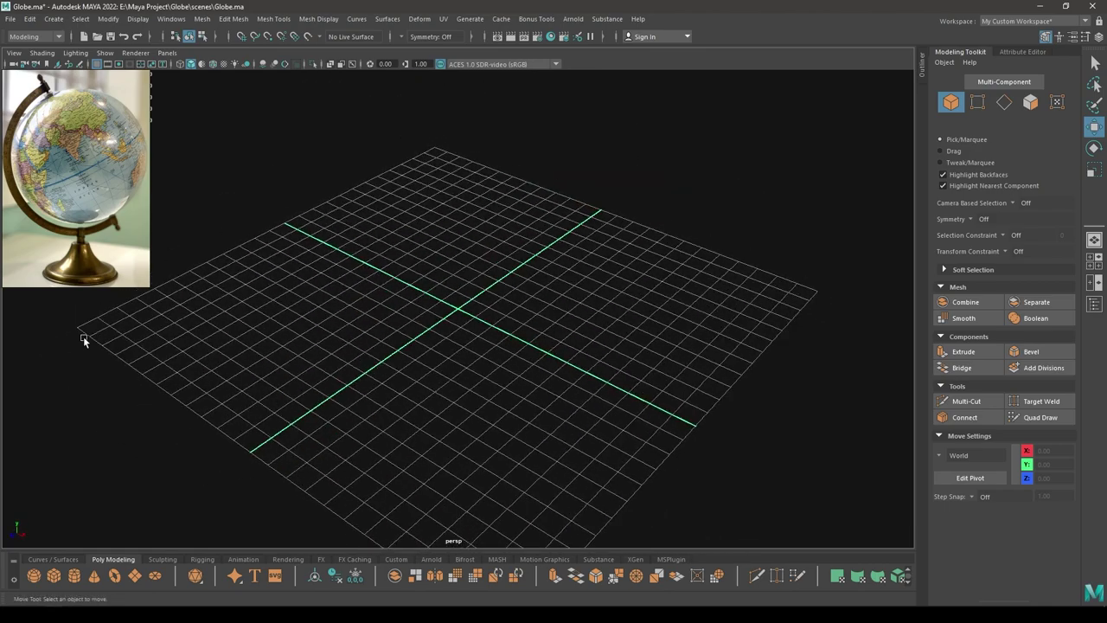
pyautogui.keyDown('alt'); pyautogui.moveTo(431, 322); pyautogui.dragTo(452, 309); pyautogui.keyUp('alt')
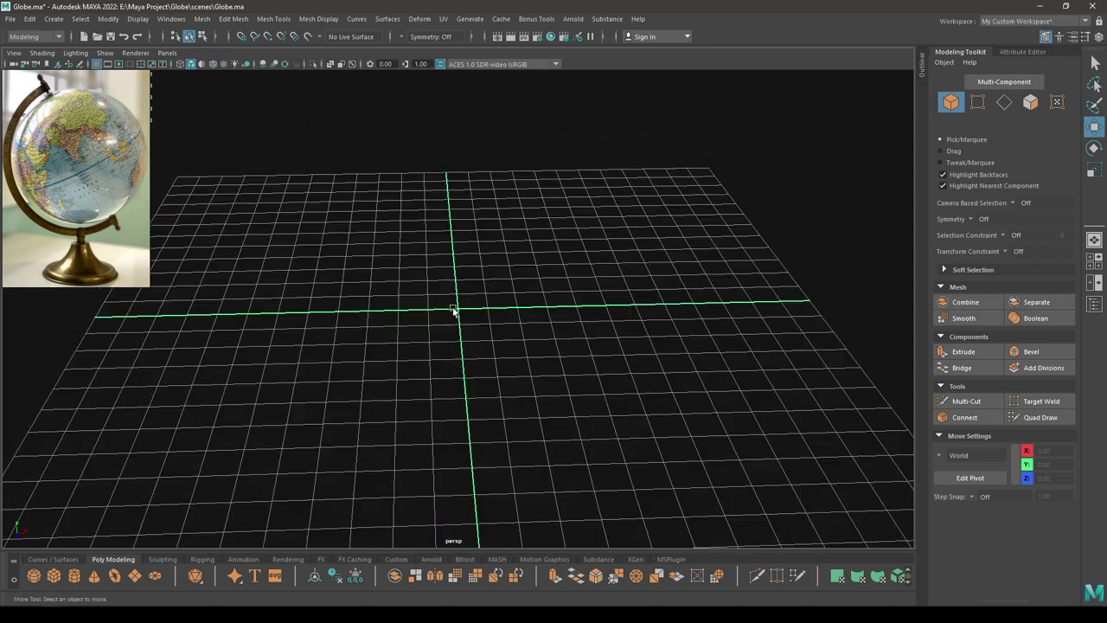
pyautogui.keyDown('shift'); pyautogui.moveTo(470, 235); pyautogui.dragTo(508, 236, button='right'); pyautogui.keyUp('shift')
pyautogui.keyDown('alt'); pyautogui.moveTo(425, 303); pyautogui.dragTo(454, 345); pyautogui.keyUp('alt')
pyautogui.scroll(1, 454, 345)
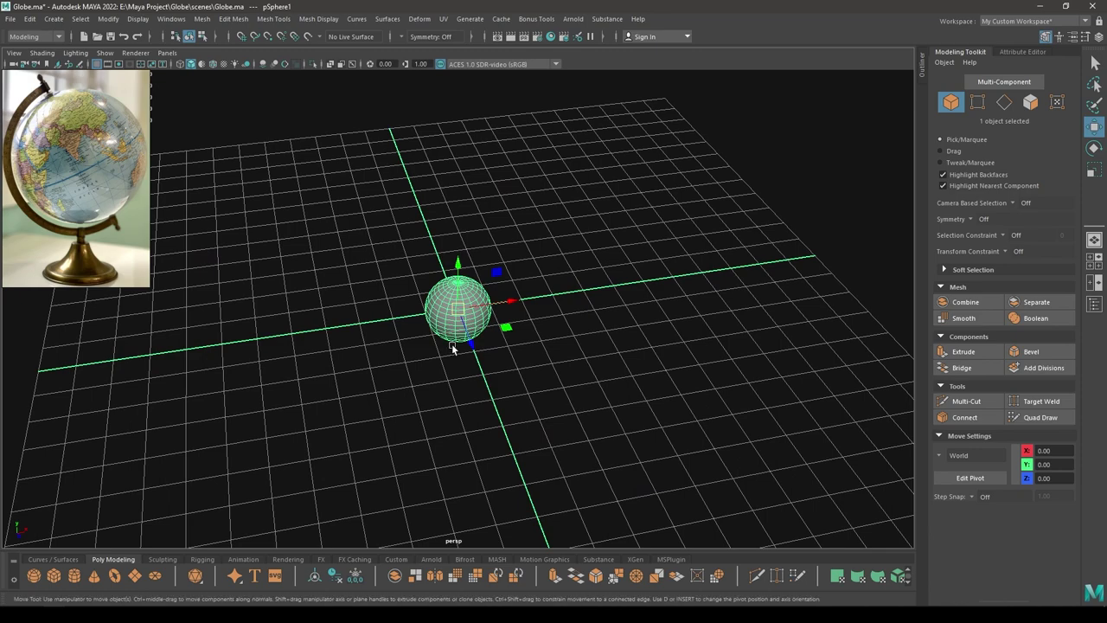
# - Set the sphere's radius to 2.5
pyautogui.press('t')
pyautogui.keyDown('alt'); pyautogui.moveTo(528, 337); pyautogui.dragTo(496, 338); pyautogui.keyUp('alt')
pyautogui.scroll(1, 496, 338)
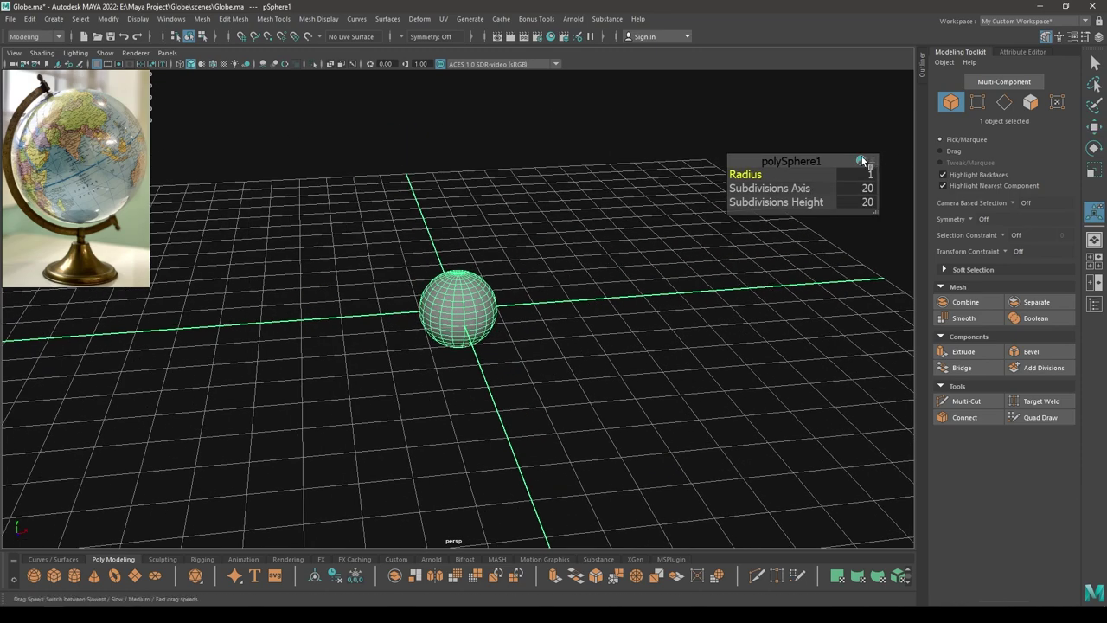
pyautogui.keyDown('alt'); pyautogui.moveTo(593, 271); pyautogui.dragTo(626, 281); pyautogui.keyUp('alt')
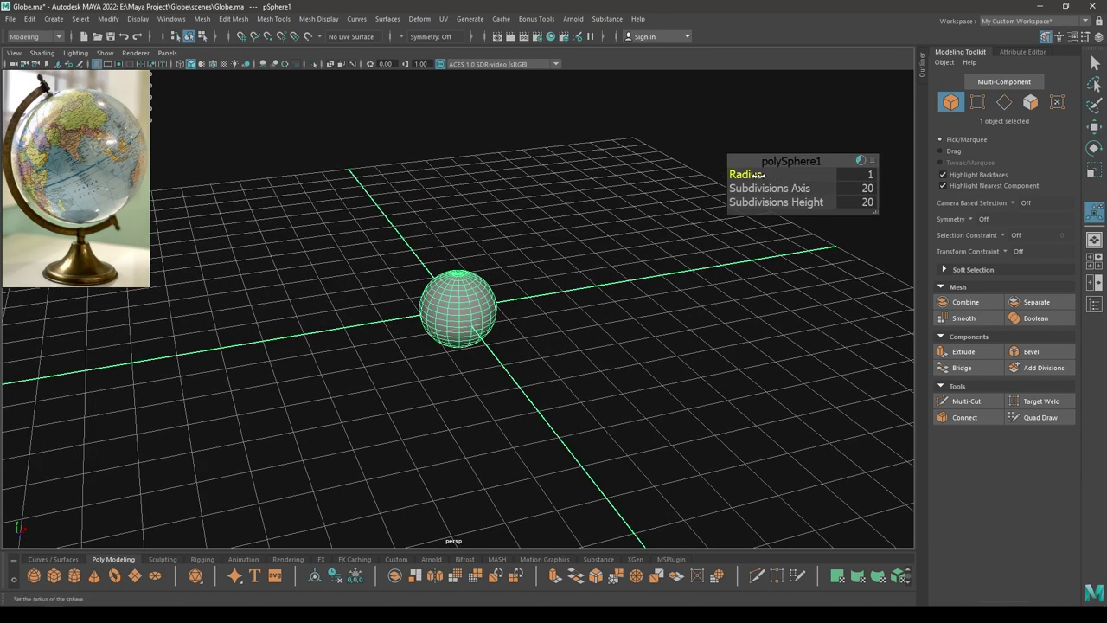
pyautogui.moveTo(758, 174); pyautogui.dragTo(833, 173)
pyautogui.keyDown('alt'); pyautogui.moveTo(636, 290); pyautogui.dragTo(615, 310); pyautogui.keyUp('alt')
pyautogui.click(850, 177)
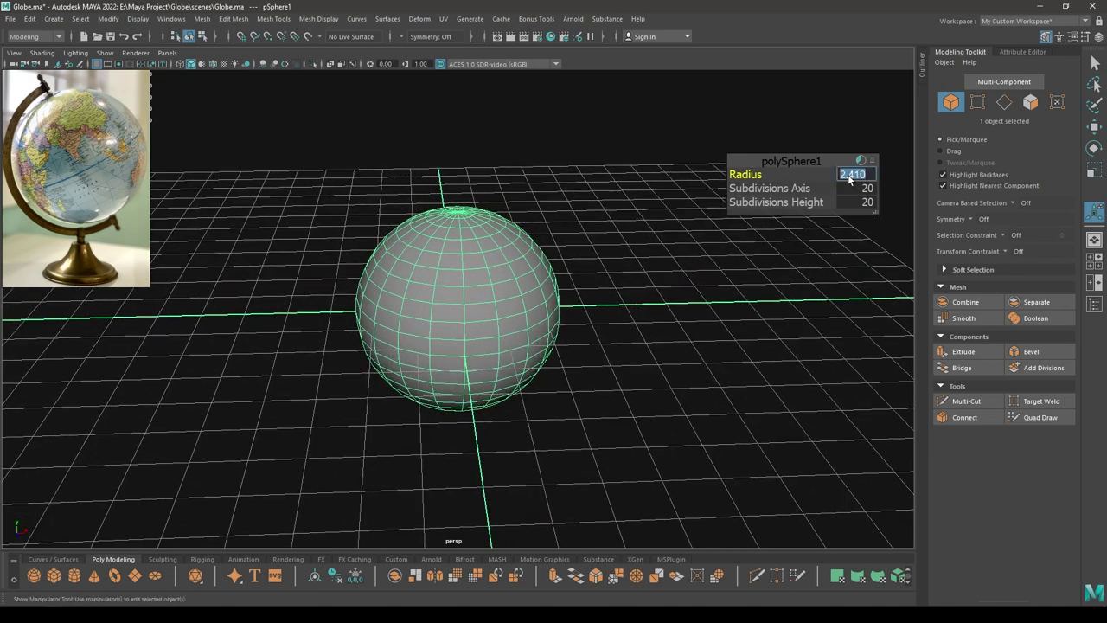
pyautogui.write('2.5')
pyautogui.press('Return')
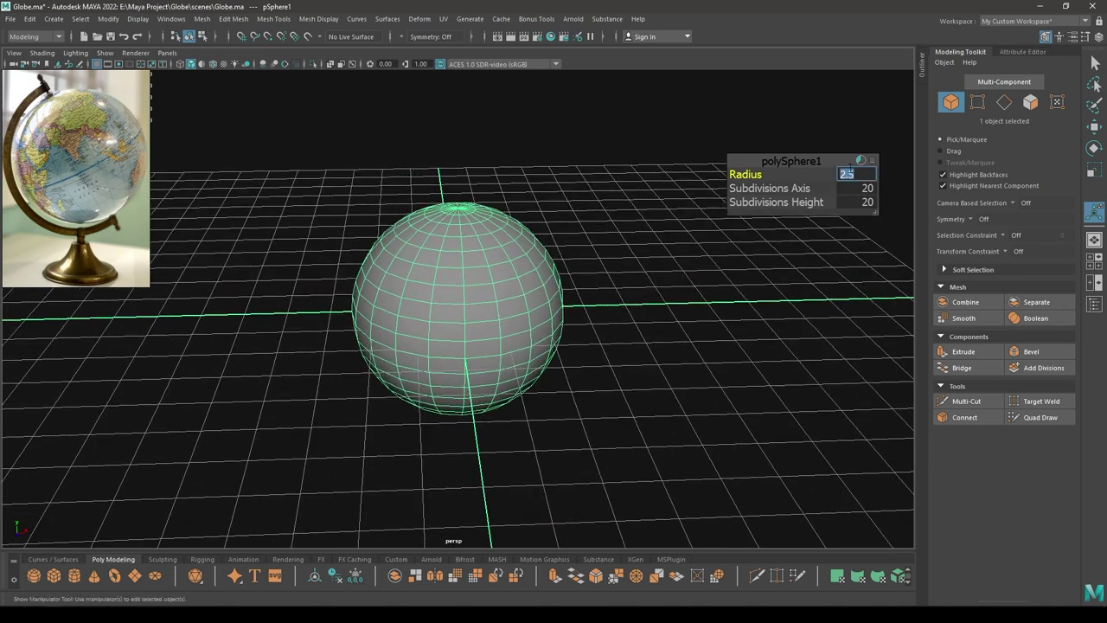
# - Set the sphere's axis and height subdivisions both to 30
pyautogui.keyDown('alt'); pyautogui.moveTo(496, 275); pyautogui.dragTo(476, 298); pyautogui.keyUp('alt')
pyautogui.click(588, 282)
pyautogui.keyDown('alt'); pyautogui.moveTo(588, 282); pyautogui.dragTo(571, 272); pyautogui.keyUp('alt')
pyautogui.scroll(2, 519, 289)
pyautogui.keyDown('alt'); pyautogui.moveTo(491, 297); pyautogui.dragTo(570, 353); pyautogui.keyUp('alt')
pyautogui.click(559, 318)
pyautogui.scroll(2, 559, 318)
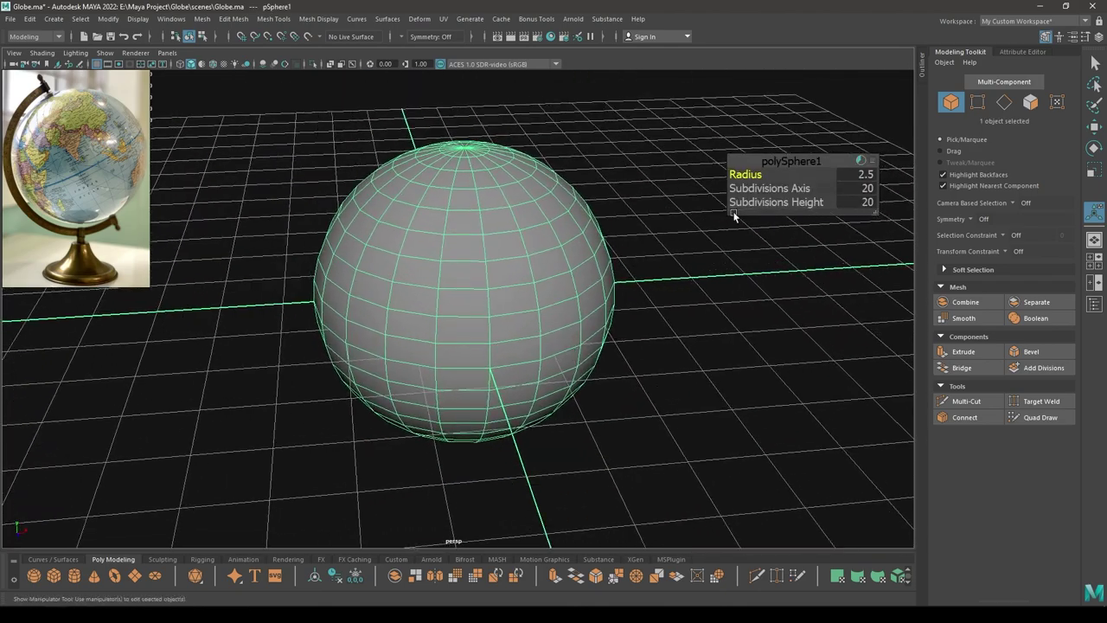
pyautogui.click(861, 188)
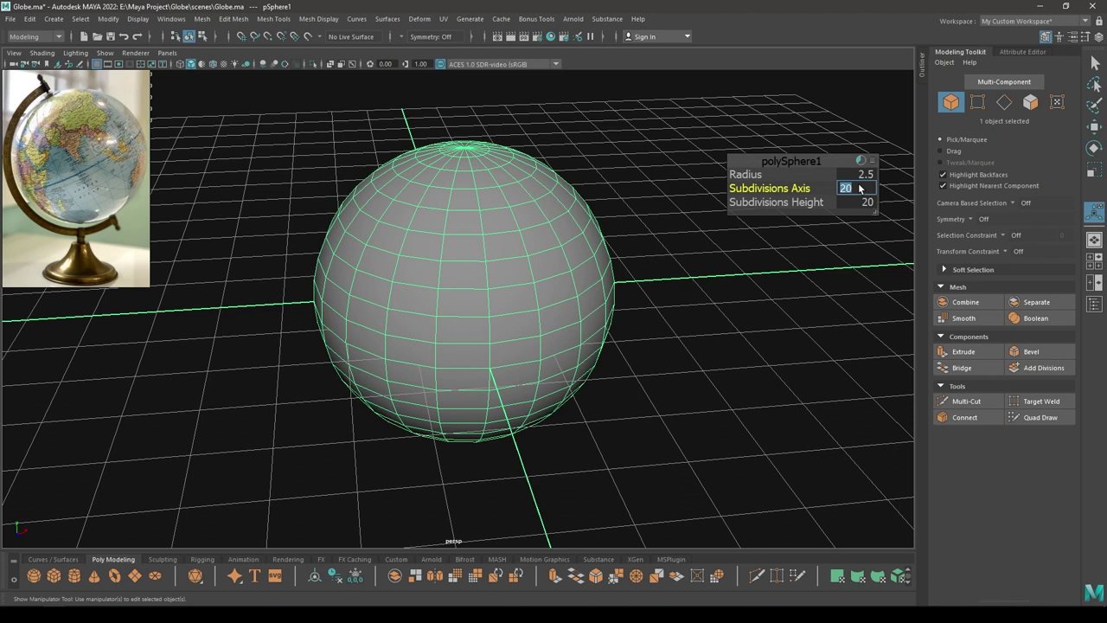
pyautogui.press('Tab')
pyautogui.write('30')
pyautogui.press('Return')
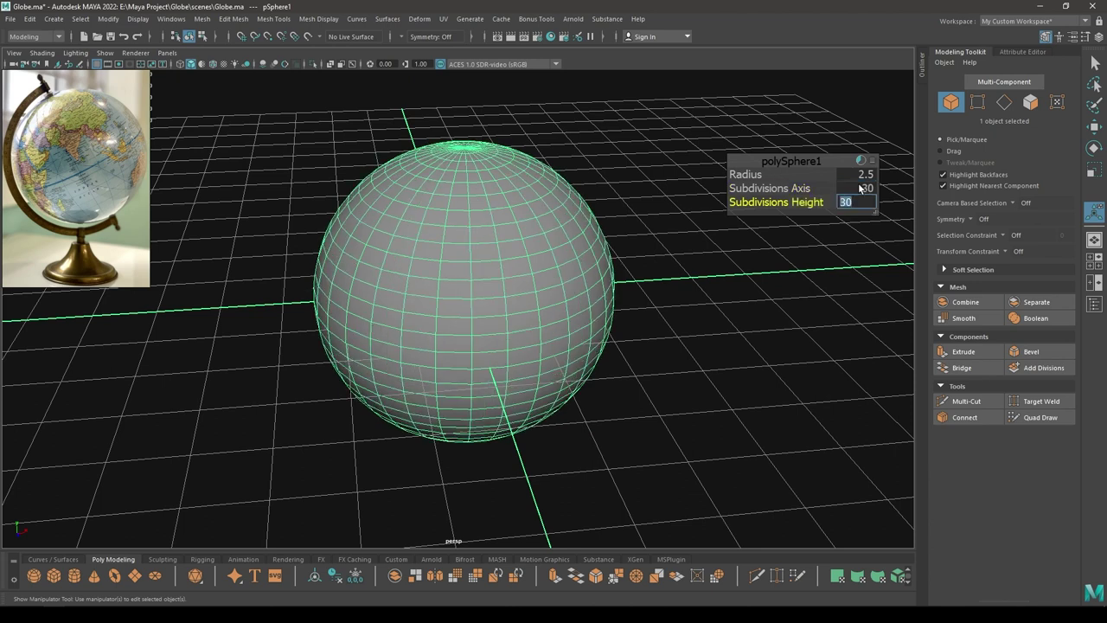
# - Make a separate mesh from the two innermost rings of faces around the sphere's top pole
pyautogui.keyDown('alt'); pyautogui.moveTo(597, 178); pyautogui.dragTo(585, 256); pyautogui.keyUp('alt')
pyautogui.click(599, 209)
pyautogui.press('w')
pyautogui.click(521, 223)
pyautogui.keyDown('alt'); pyautogui.moveTo(562, 238); pyautogui.dragTo(614, 208, button='right'); pyautogui.keyUp('alt')
pyautogui.keyDown('alt'); pyautogui.moveTo(619, 140); pyautogui.dragTo(609, 267, button='middle'); pyautogui.keyUp('alt')
pyautogui.scroll(3, 623, 225)
pyautogui.moveTo(704, 153); pyautogui.dragTo(709, 161, button='right')
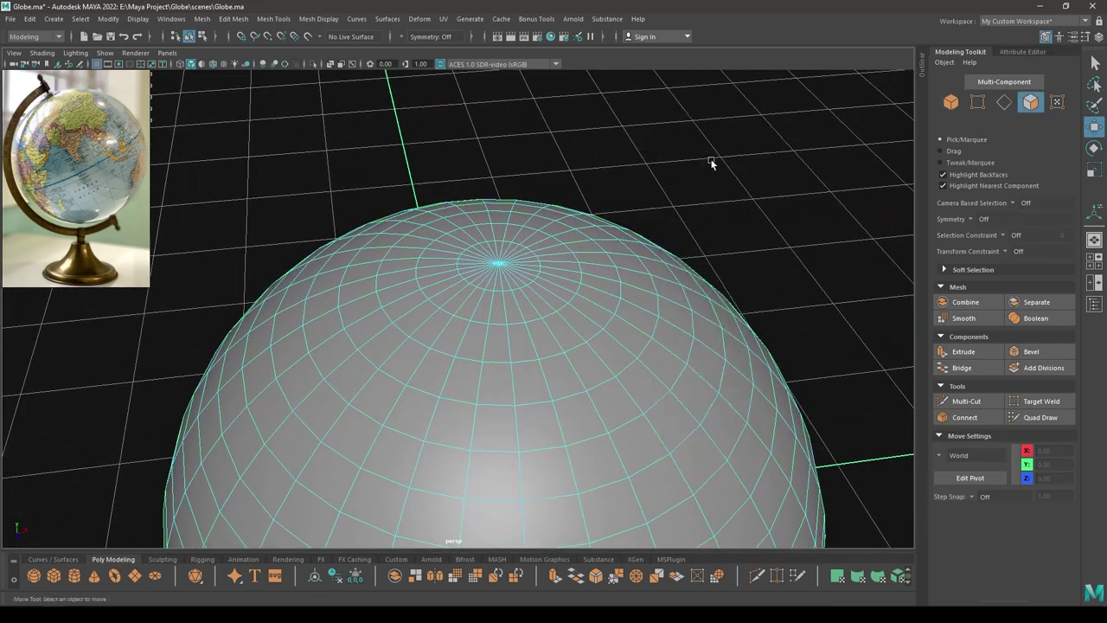
pyautogui.scroll(1, 697, 203)
pyautogui.keyDown('alt'); pyautogui.moveTo(698, 214); pyautogui.dragTo(635, 206); pyautogui.keyUp('alt')
pyautogui.scroll(2, 659, 174)
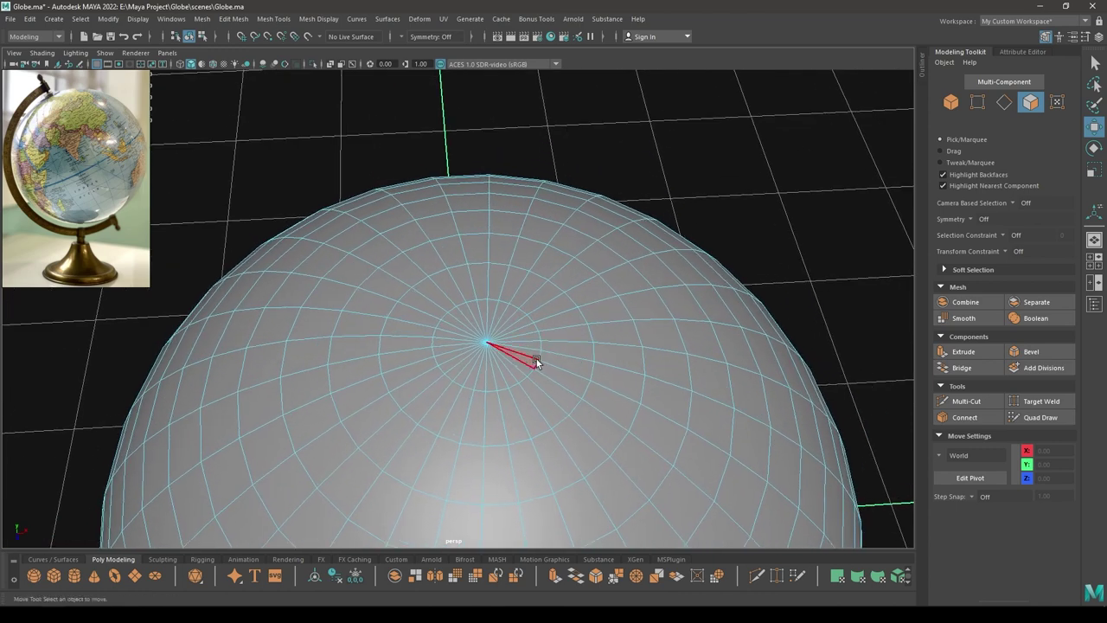
pyautogui.press('Tab')
pyautogui.moveTo(525, 354)
pyautogui.mouseDown()
pyautogui.moveTo(515, 320)
pyautogui.moveTo(472, 328)
pyautogui.moveTo(481, 348)
pyautogui.moveTo(499, 344)
pyautogui.moveTo(531, 299)
pyautogui.moveTo(455, 118)
pyautogui.moveTo(475, 277)
pyautogui.mouseUp()
pyautogui.keyDown('shift'); pyautogui.doubleClick(526, 397); pyautogui.keyUp('shift')
pyautogui.scroll(-6, 541, 391)
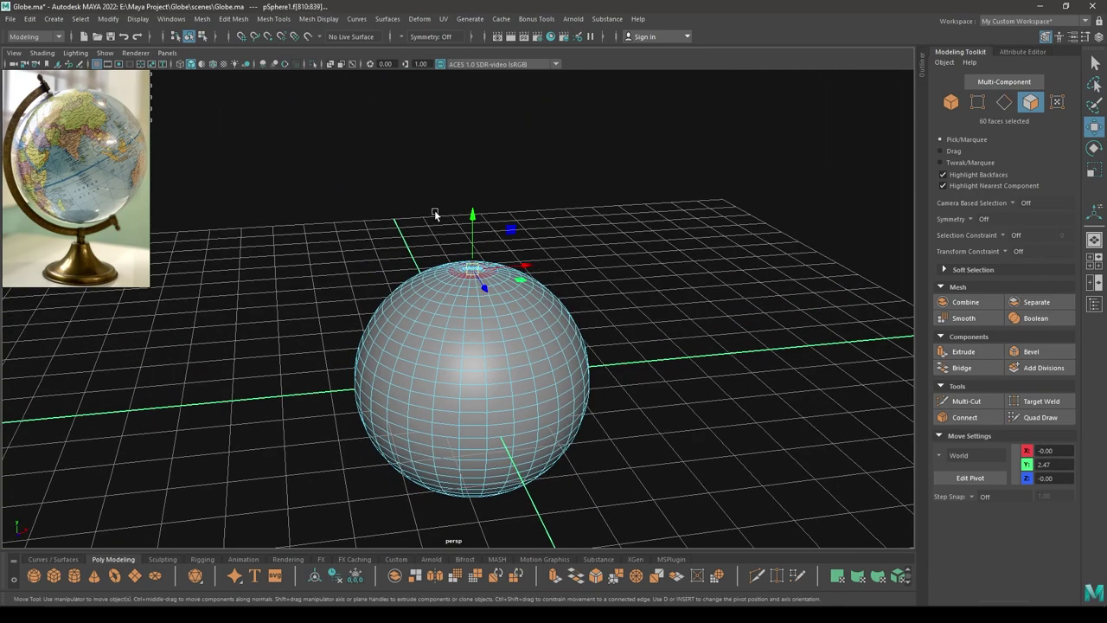
pyautogui.keyDown('alt'); pyautogui.moveTo(419, 203); pyautogui.dragTo(532, 410, button='right'); pyautogui.keyUp('alt')
pyautogui.keyDown('alt'); pyautogui.moveTo(449, 252); pyautogui.dragTo(528, 299, button='right'); pyautogui.keyUp('alt')
pyautogui.keyDown('alt'); pyautogui.moveTo(528, 299); pyautogui.dragTo(468, 410, button='middle'); pyautogui.keyUp('alt')
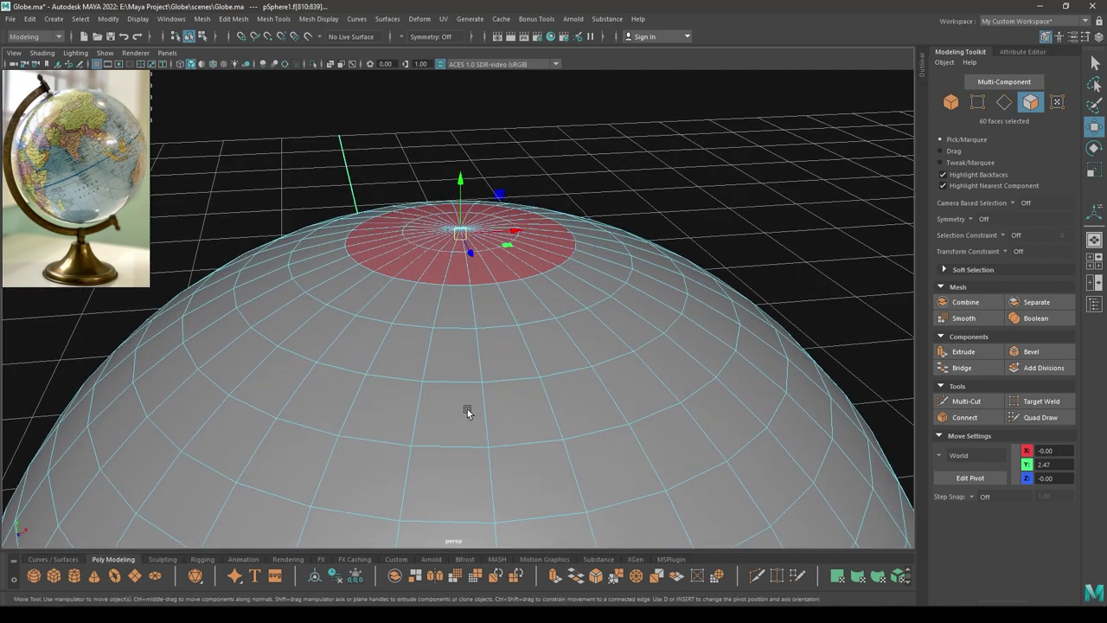
pyautogui.keyDown('shift'); pyautogui.moveTo(544, 180); pyautogui.dragTo(545, 377, button='right'); pyautogui.keyUp('shift')
pyautogui.press('w')
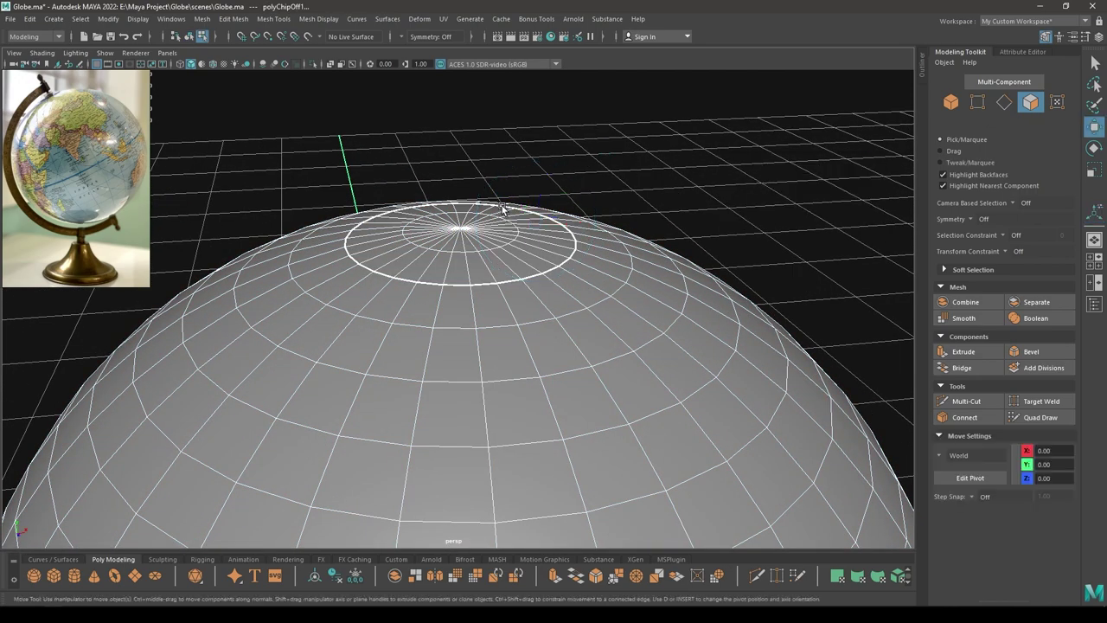
# - Select the new cap mesh in object mode and center its pivot
pyautogui.moveTo(503, 209); pyautogui.dragTo(620, 145, button='right')
pyautogui.click(538, 246)
pyautogui.press('space')
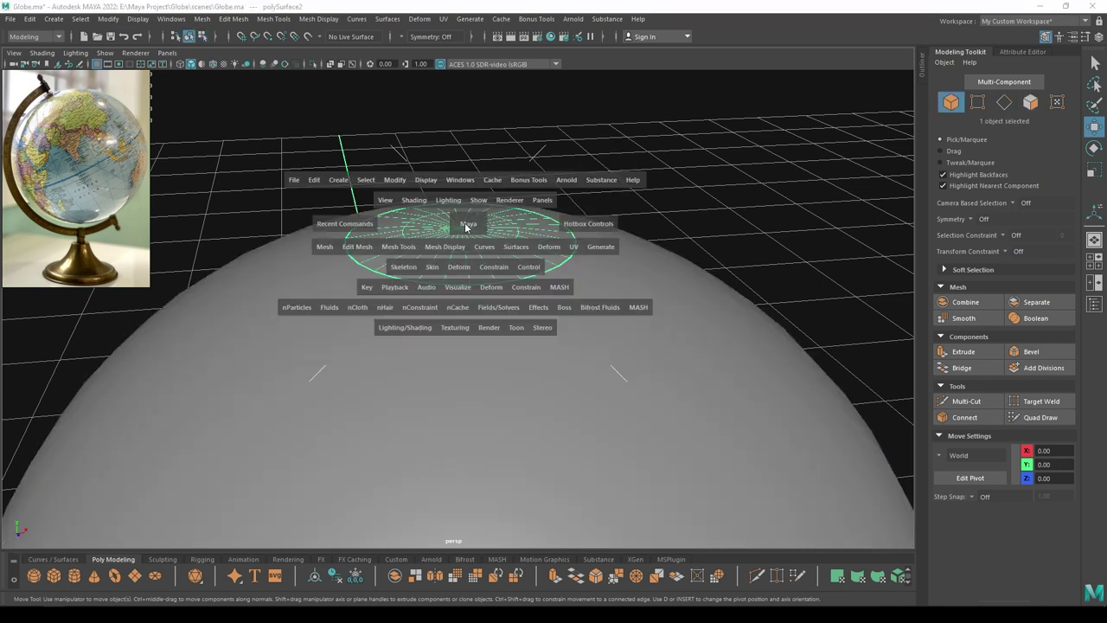
pyautogui.click(394, 182)
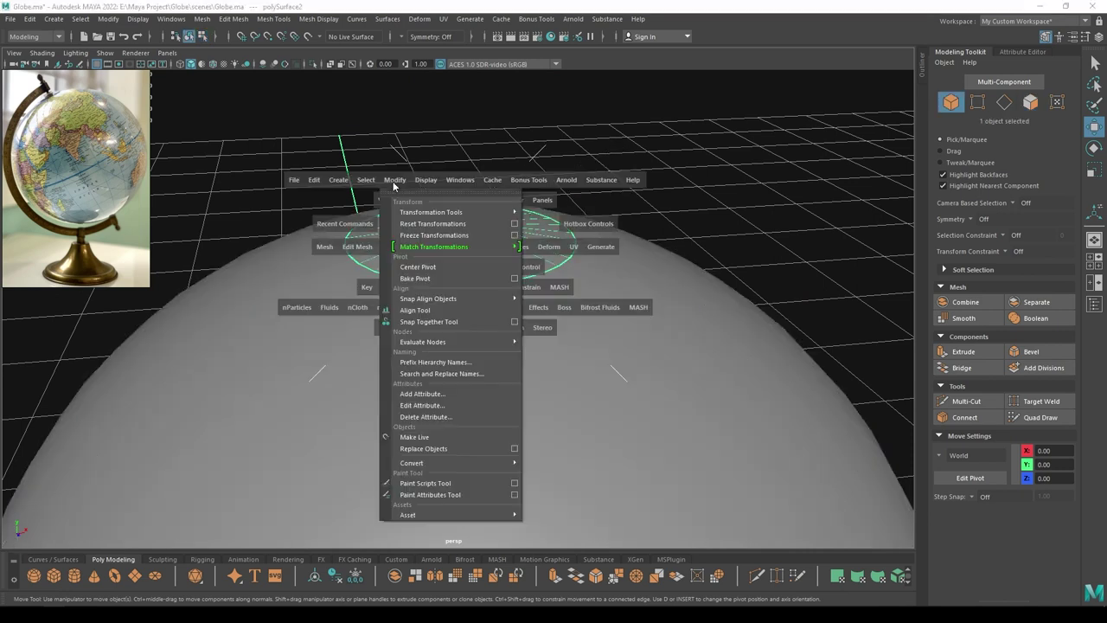
pyautogui.click(421, 266)
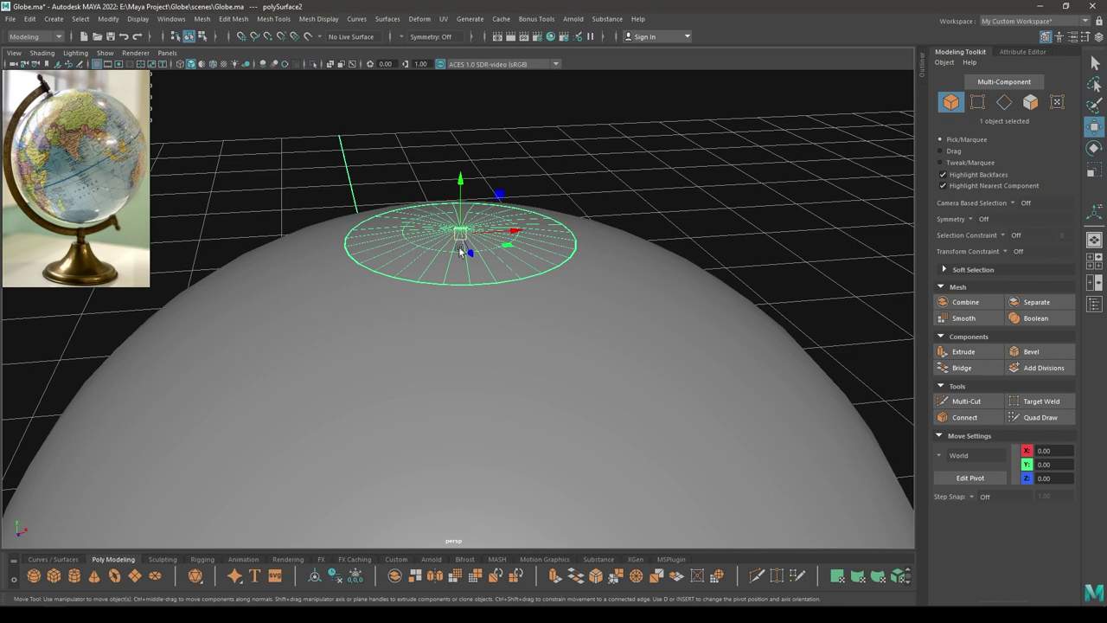
# - Extrude all faces of the cap by a very small thickness, then return to object mode and deselect it
pyautogui.keyDown('alt'); pyautogui.moveTo(459, 246); pyautogui.dragTo(437, 259); pyautogui.keyUp('alt')
pyautogui.hotkey('ctrl', 'e')
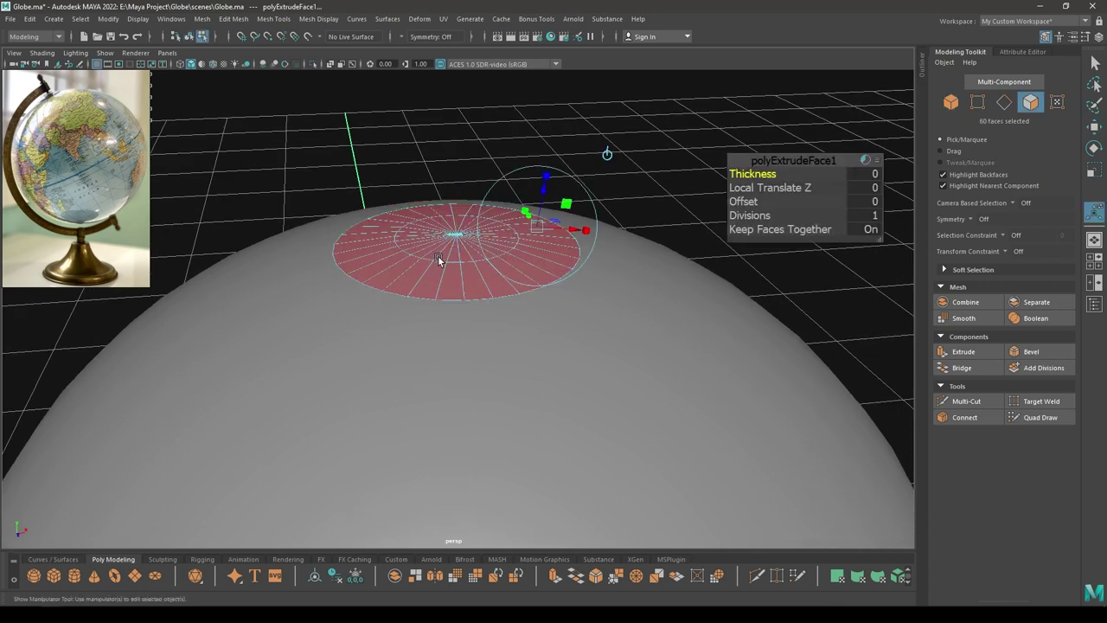
pyautogui.keyDown('alt'); pyautogui.moveTo(457, 223); pyautogui.dragTo(553, 216, button='right'); pyautogui.keyUp('alt')
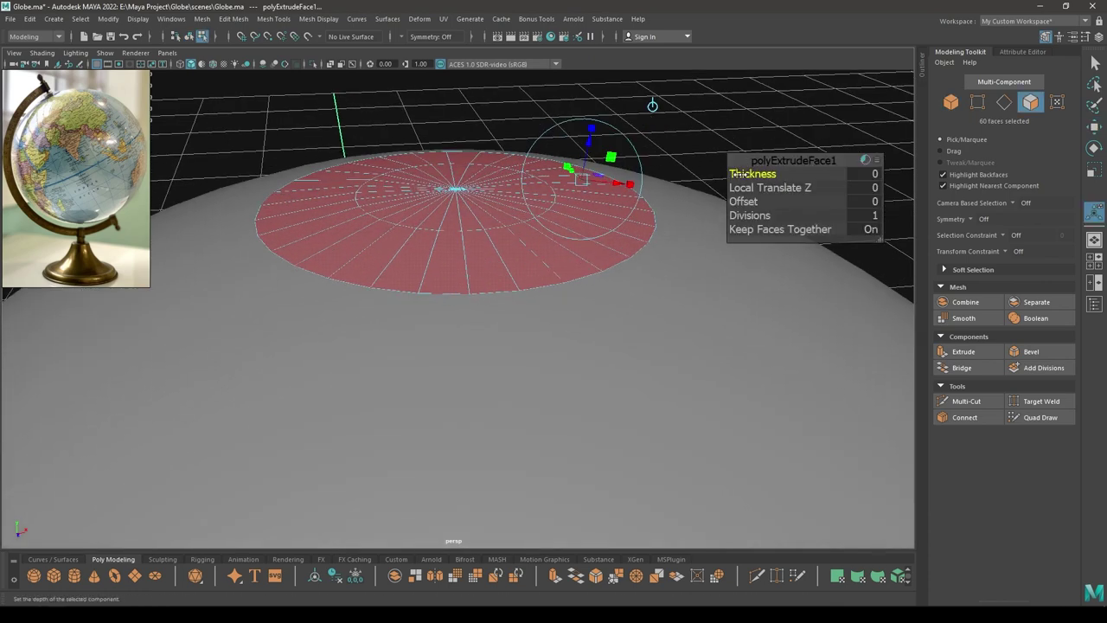
pyautogui.moveTo(741, 174); pyautogui.dragTo(739, 174)
pyautogui.moveTo(516, 245)
pyautogui.keyDown('alt'); pyautogui.mouseDown()
pyautogui.moveTo(527, 234)
pyautogui.moveTo(518, 238)
pyautogui.mouseUp(); pyautogui.keyUp('alt')
pyautogui.press('w')
pyautogui.moveTo(484, 166); pyautogui.dragTo(563, 134, button='right')
pyautogui.click(720, 130)
# - Extrude the innermost ring of faces on top of the cap with a thickness of 0.05
pyautogui.keyDown('alt'); pyautogui.moveTo(725, 206); pyautogui.dragTo(545, 282); pyautogui.keyUp('alt')
pyautogui.keyDown('alt'); pyautogui.moveTo(486, 298); pyautogui.dragTo(483, 263, button='middle'); pyautogui.keyUp('alt')
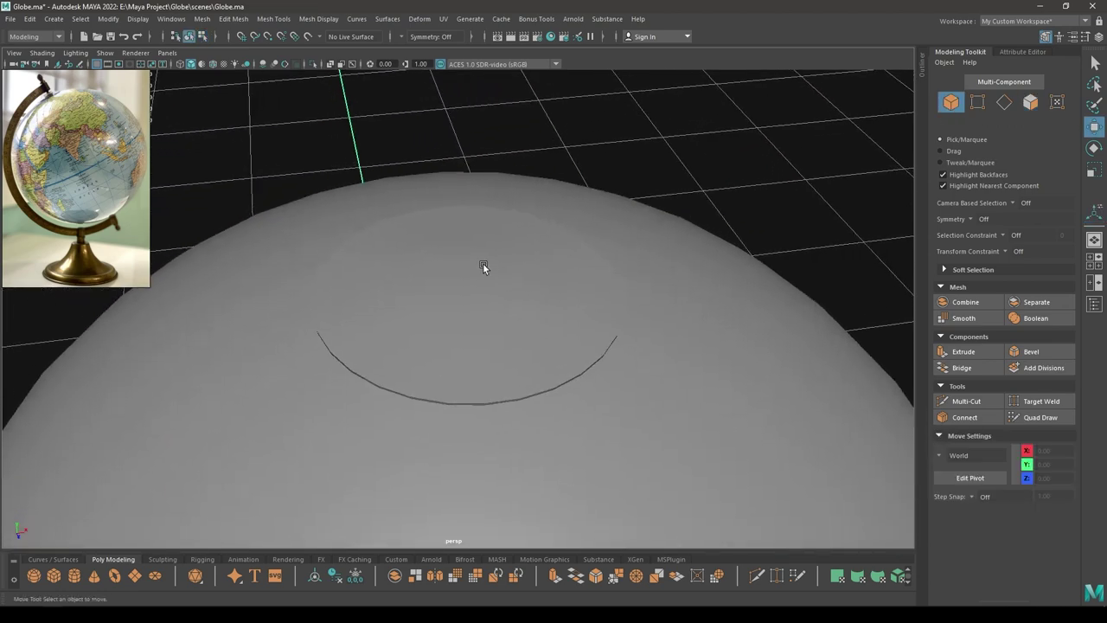
pyautogui.click(482, 261)
pyautogui.moveTo(475, 239); pyautogui.dragTo(475, 271, button='right')
pyautogui.click(678, 200)
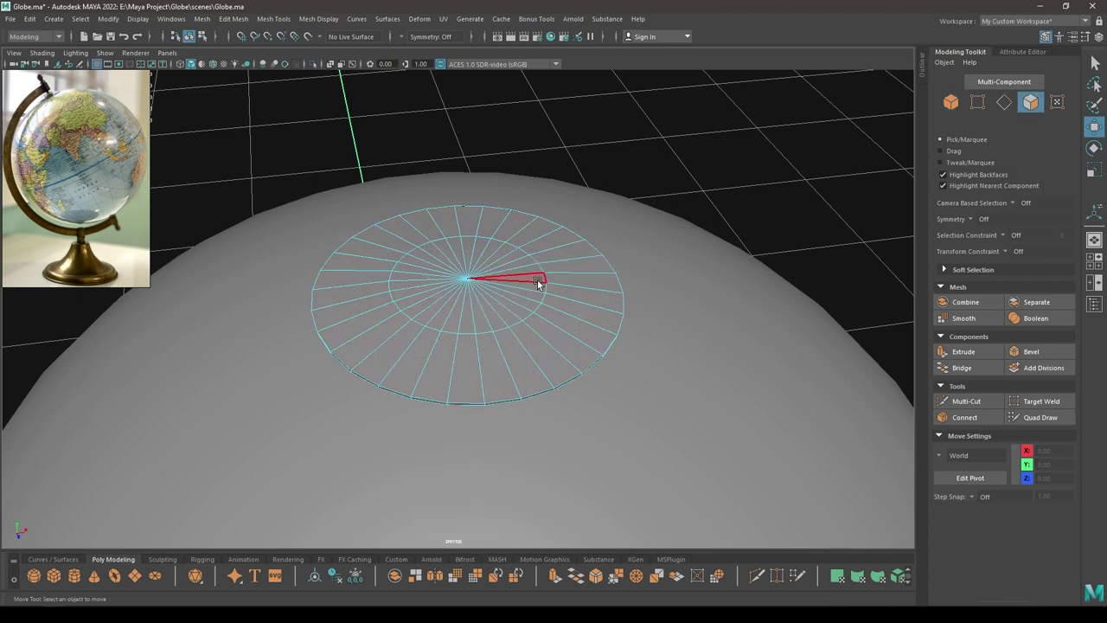
pyautogui.moveTo(521, 288)
pyautogui.mouseDown()
pyautogui.moveTo(437, 252)
pyautogui.moveTo(487, 289)
pyautogui.moveTo(453, 315)
pyautogui.moveTo(480, 250)
pyautogui.mouseUp()
pyautogui.hotkey('ctrl', 'e')
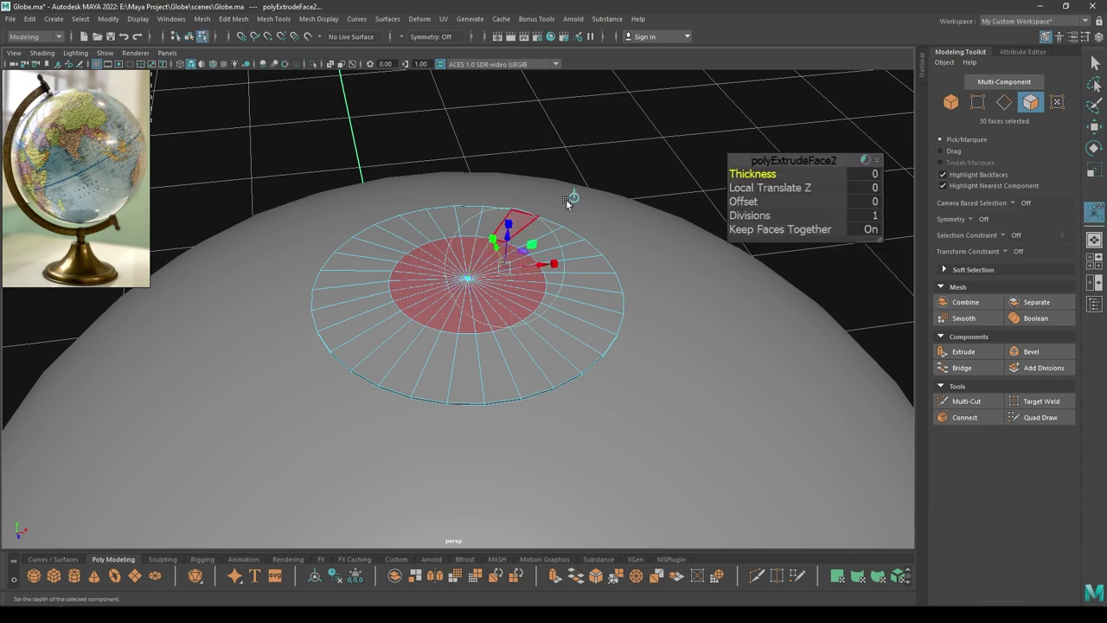
pyautogui.moveTo(730, 174); pyautogui.dragTo(737, 175)
pyautogui.keyDown('alt'); pyautogui.moveTo(489, 320); pyautogui.dragTo(465, 208); pyautogui.keyUp('alt')
pyautogui.keyDown('alt'); pyautogui.moveTo(465, 208); pyautogui.dragTo(468, 325, button='middle'); pyautogui.keyUp('alt')
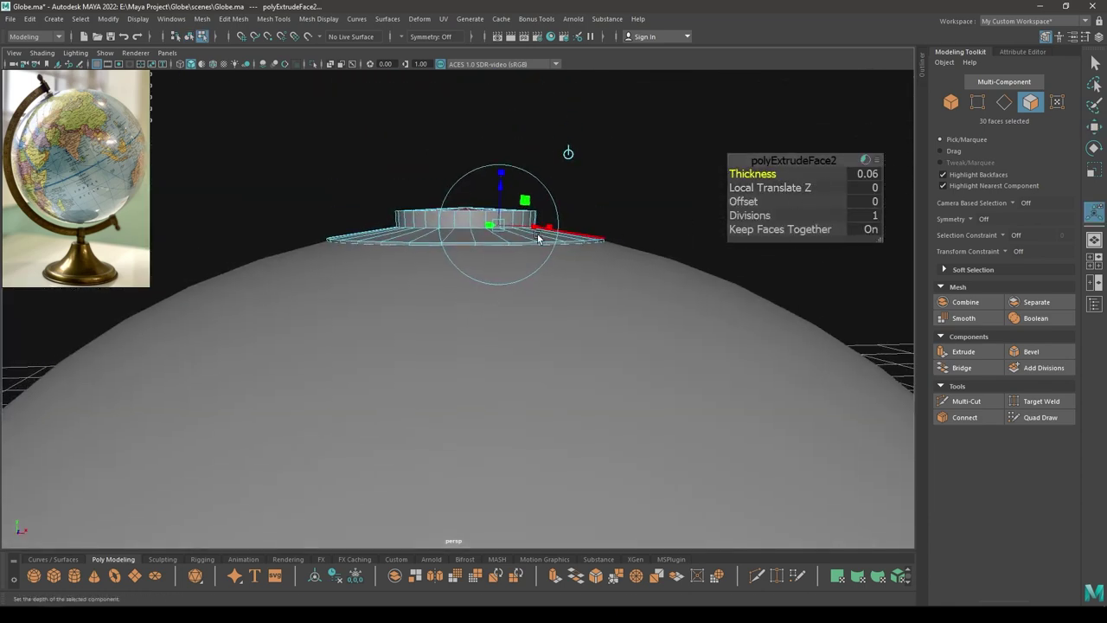
pyautogui.keyDown('alt'); pyautogui.moveTo(539, 239); pyautogui.dragTo(537, 252); pyautogui.keyUp('alt')
pyautogui.keyDown('alt'); pyautogui.moveTo(537, 252); pyautogui.dragTo(536, 257, button='right'); pyautogui.keyUp('alt')
pyautogui.keyDown('alt'); pyautogui.moveTo(536, 257); pyautogui.dragTo(535, 273); pyautogui.keyUp('alt')
pyautogui.click(868, 175)
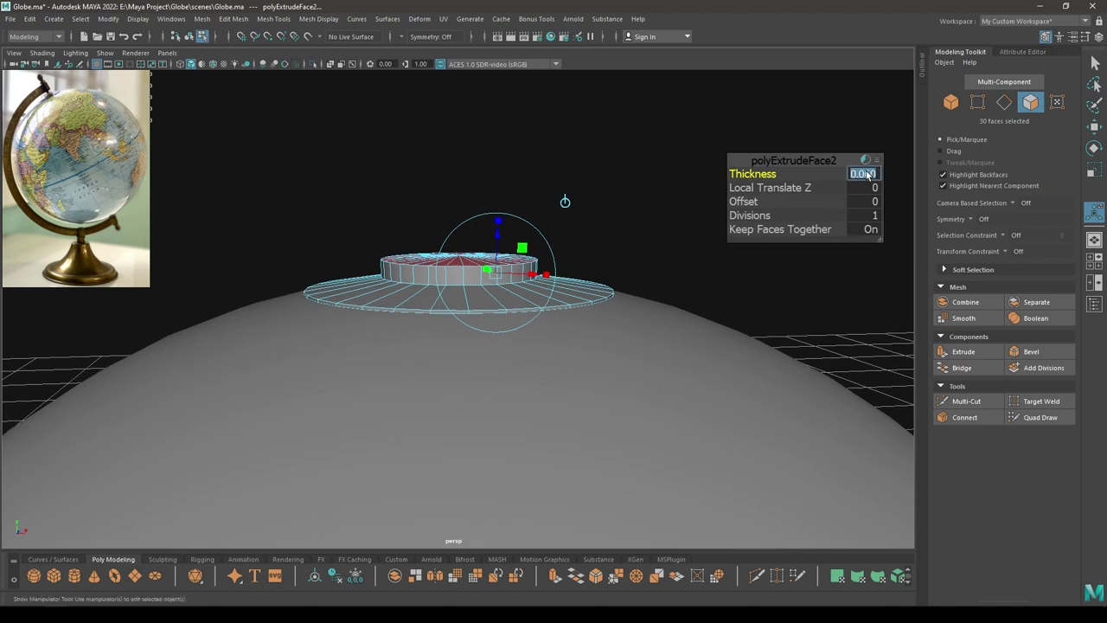
pyautogui.write('0.05')
pyautogui.press('Return')
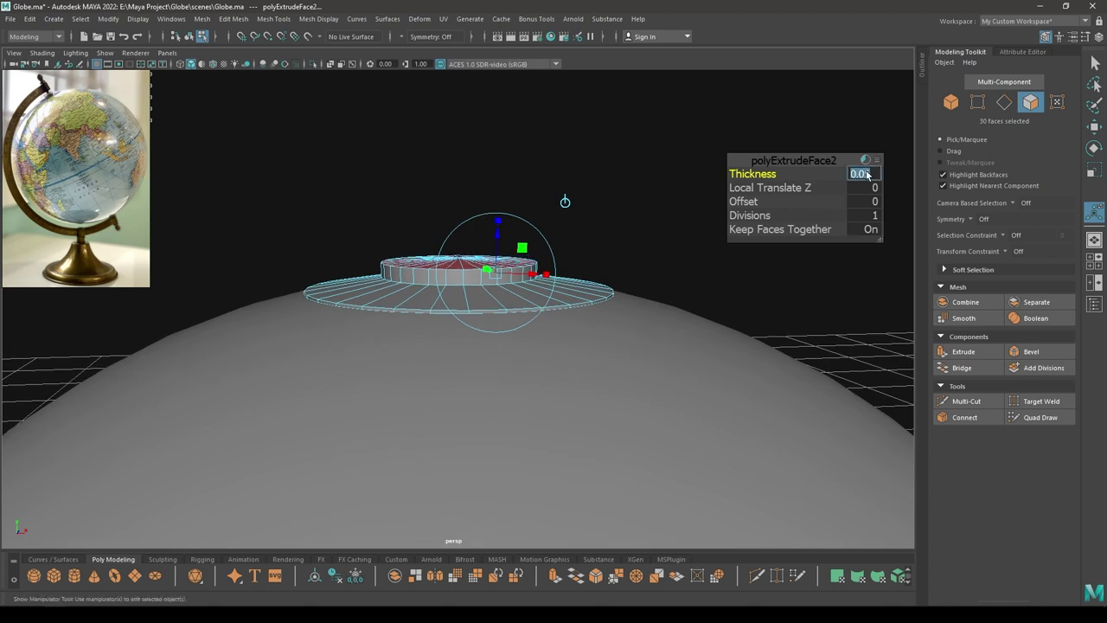
pyautogui.press('w')
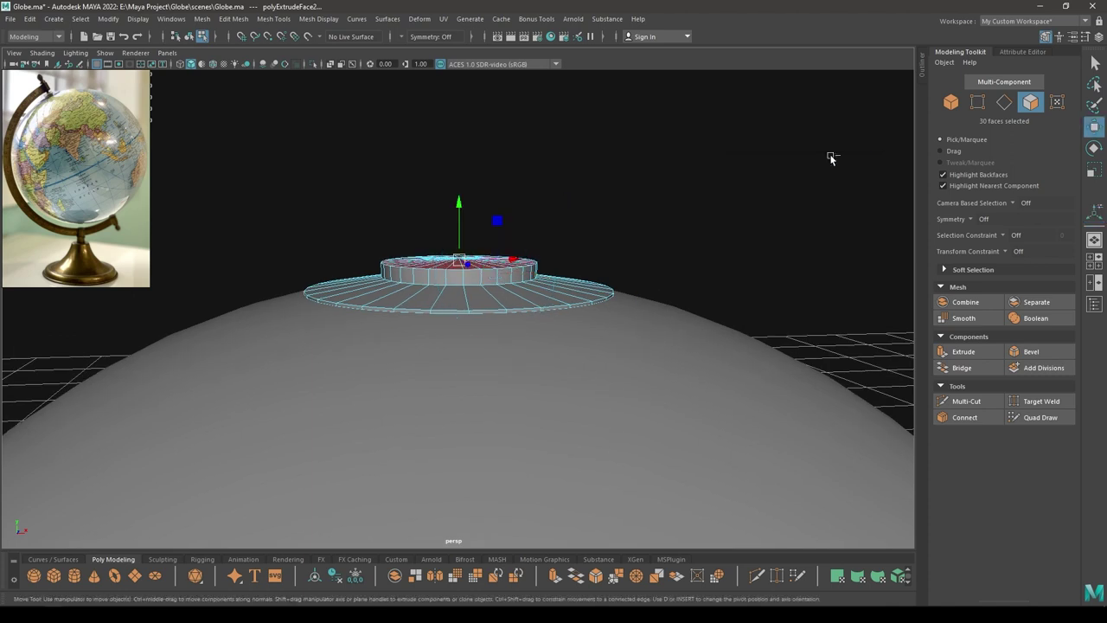
# - Return to object mode and examine the stepped cap on top of the sphere from several angles
pyautogui.keyDown('alt'); pyautogui.moveTo(570, 322); pyautogui.dragTo(551, 303, button='right'); pyautogui.keyUp('alt')
pyautogui.keyDown('alt'); pyautogui.moveTo(551, 304); pyautogui.dragTo(578, 280); pyautogui.keyUp('alt')
pyautogui.keyDown('alt'); pyautogui.moveTo(578, 282); pyautogui.dragTo(613, 365, button='right'); pyautogui.keyUp('alt')
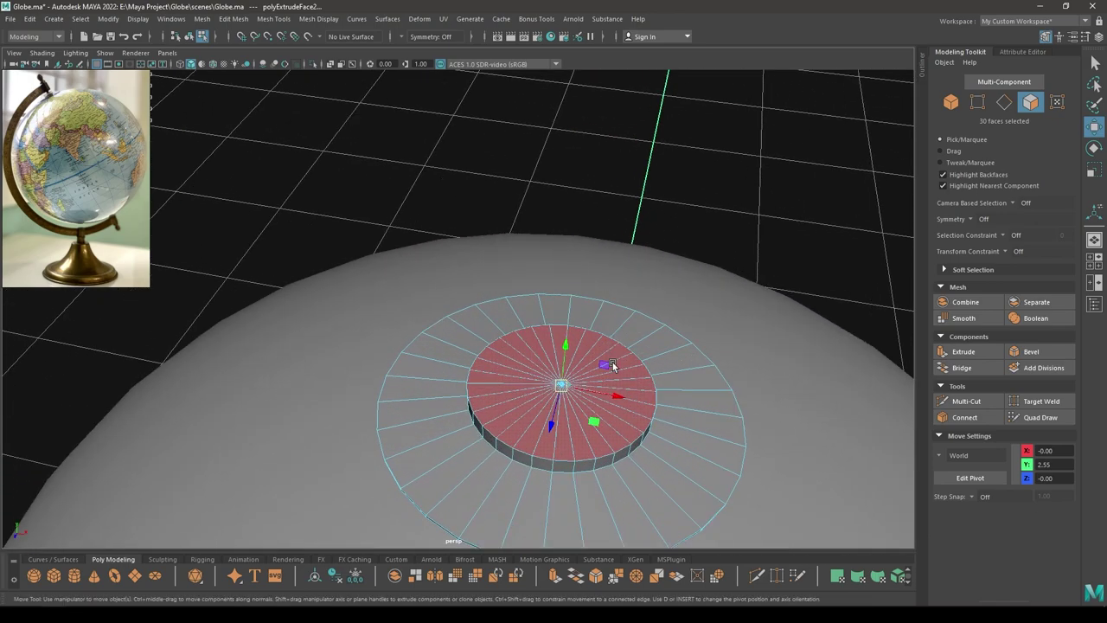
pyautogui.keyDown('alt'); pyautogui.moveTo(613, 350); pyautogui.dragTo(609, 303, button='middle'); pyautogui.keyUp('alt')
pyautogui.keyDown('alt'); pyautogui.moveTo(609, 303); pyautogui.dragTo(639, 354, button='right'); pyautogui.keyUp('alt')
pyautogui.keyDown('alt'); pyautogui.moveTo(638, 339); pyautogui.dragTo(618, 311, button='middle'); pyautogui.keyUp('alt')
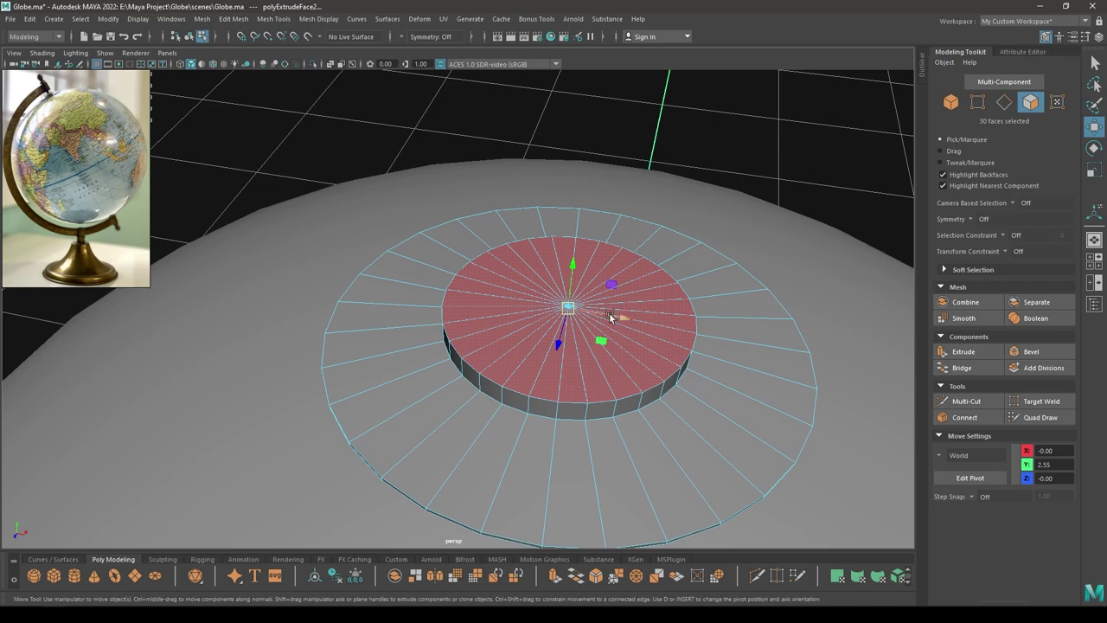
pyautogui.moveTo(586, 295); pyautogui.dragTo(619, 279, button='right')
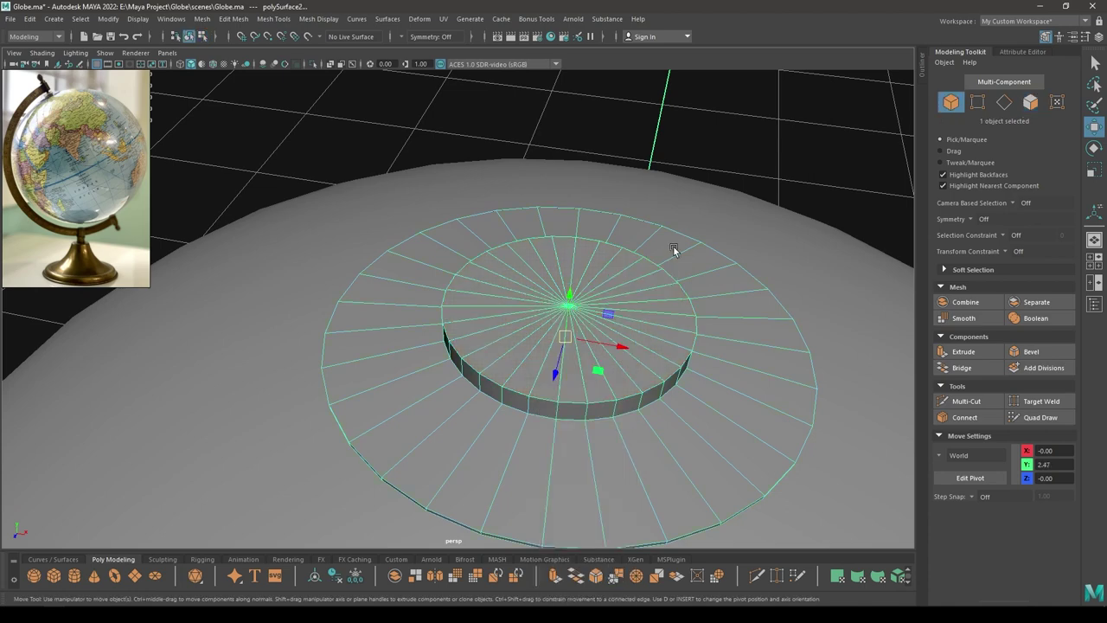
pyautogui.click(767, 143)
pyautogui.keyDown('alt'); pyautogui.moveTo(767, 143); pyautogui.dragTo(630, 293, button='right'); pyautogui.keyUp('alt')
pyautogui.keyDown('alt'); pyautogui.moveTo(630, 292); pyautogui.dragTo(607, 273); pyautogui.keyUp('alt')
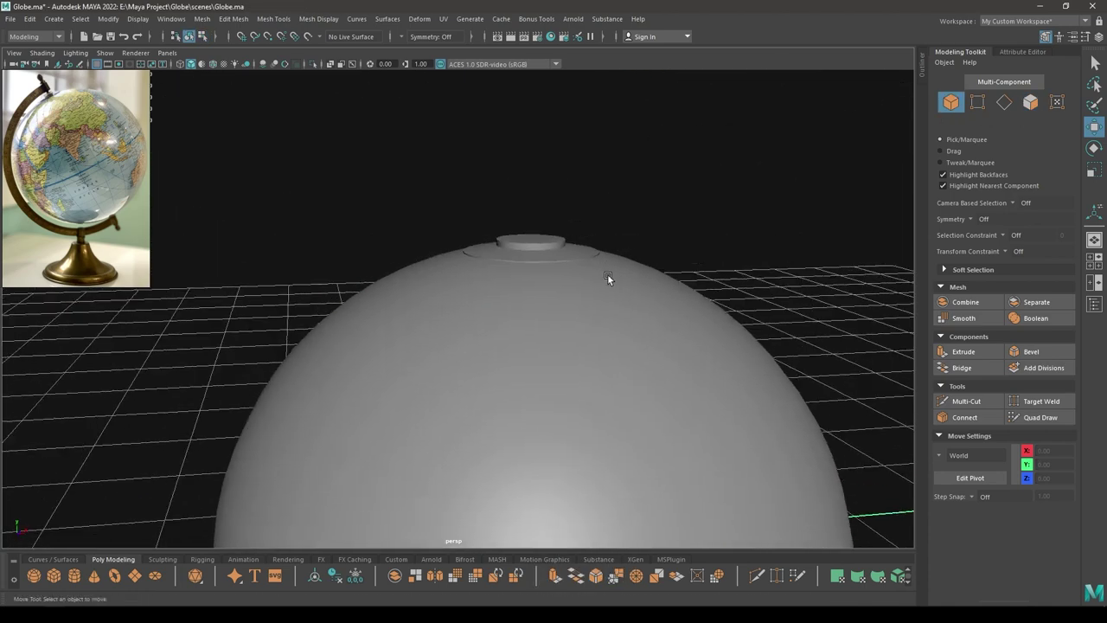
pyautogui.click(549, 252)
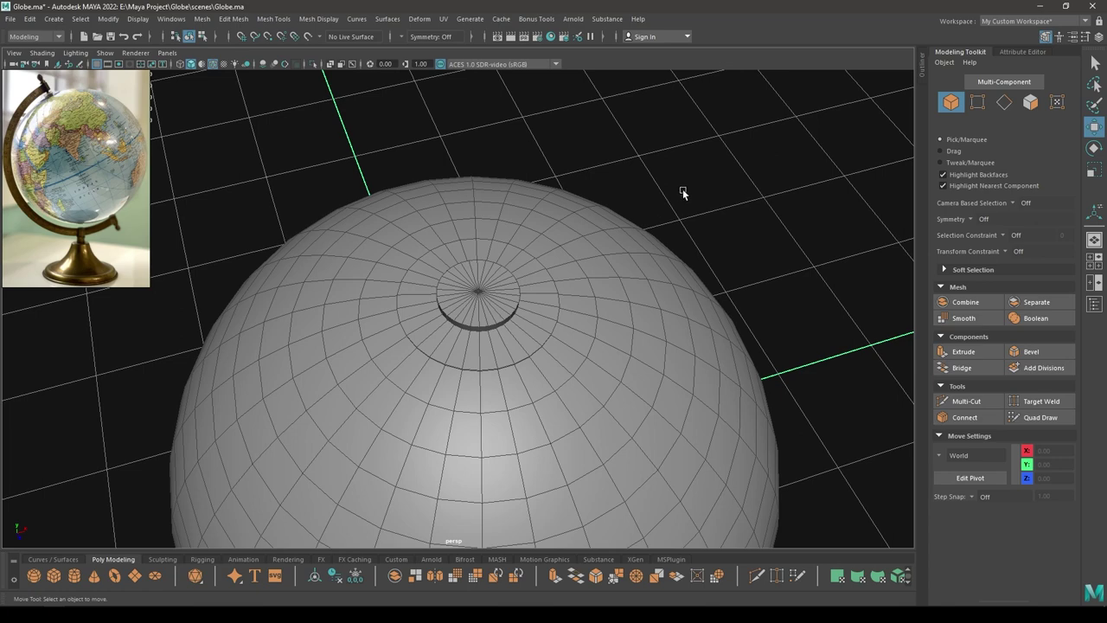
# - Create a polygon pipe and raise it vertically above the top of the sphere
pyautogui.keyDown('shift'); pyautogui.moveTo(691, 193); pyautogui.dragTo(692, 196, button='right'); pyautogui.keyUp('shift')
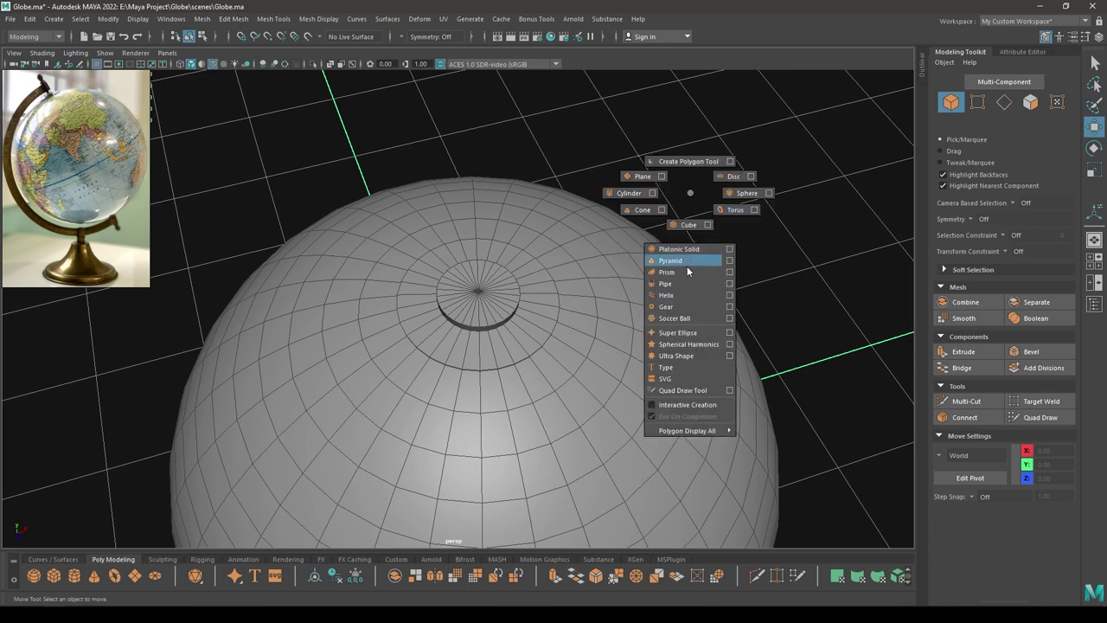
pyautogui.keyDown('shift'); pyautogui.moveTo(686, 265); pyautogui.dragTo(522, 330, button='right'); pyautogui.keyUp('shift')
pyautogui.moveTo(469, 384); pyautogui.dragTo(490, 258)
# - Reduce the pipe to radius 0.12, height 0.45 and thickness 0.04, and switch to the front view
pyautogui.press('t')
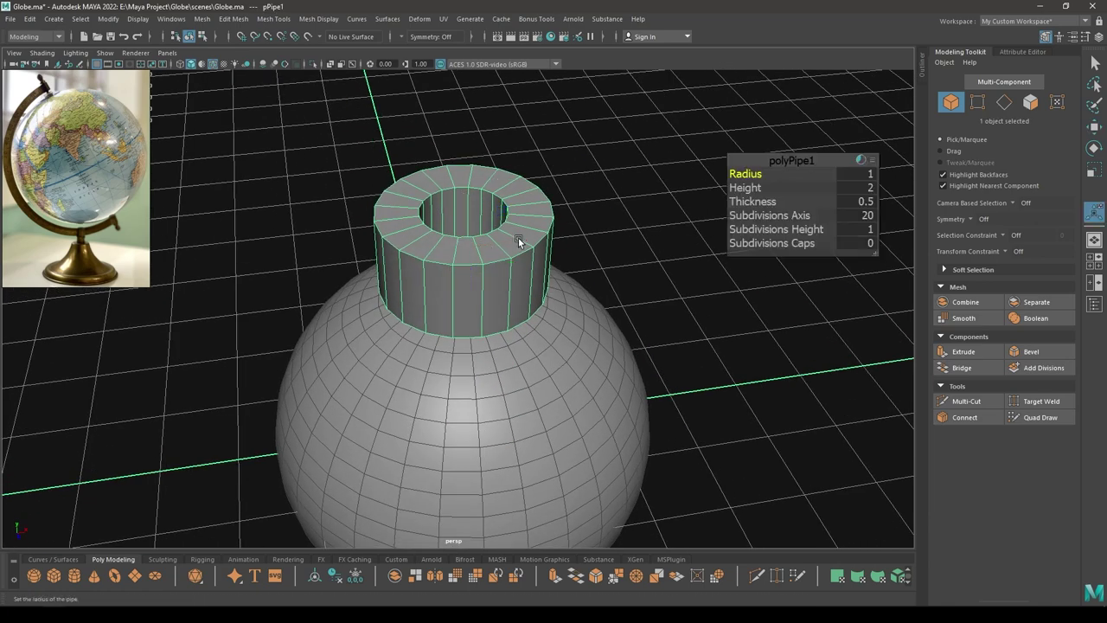
pyautogui.keyDown('alt'); pyautogui.moveTo(512, 217); pyautogui.dragTo(662, 263, button='right'); pyautogui.keyUp('alt')
pyautogui.moveTo(736, 176); pyautogui.dragTo(725, 208, button='middle')
pyautogui.moveTo(738, 188); pyautogui.dragTo(599, 296)
pyautogui.press('space')
pyautogui.press('space')
pyautogui.press('f')
pyautogui.keyDown('alt'); pyautogui.moveTo(591, 285); pyautogui.dragTo(473, 195, button='right'); pyautogui.keyUp('alt')
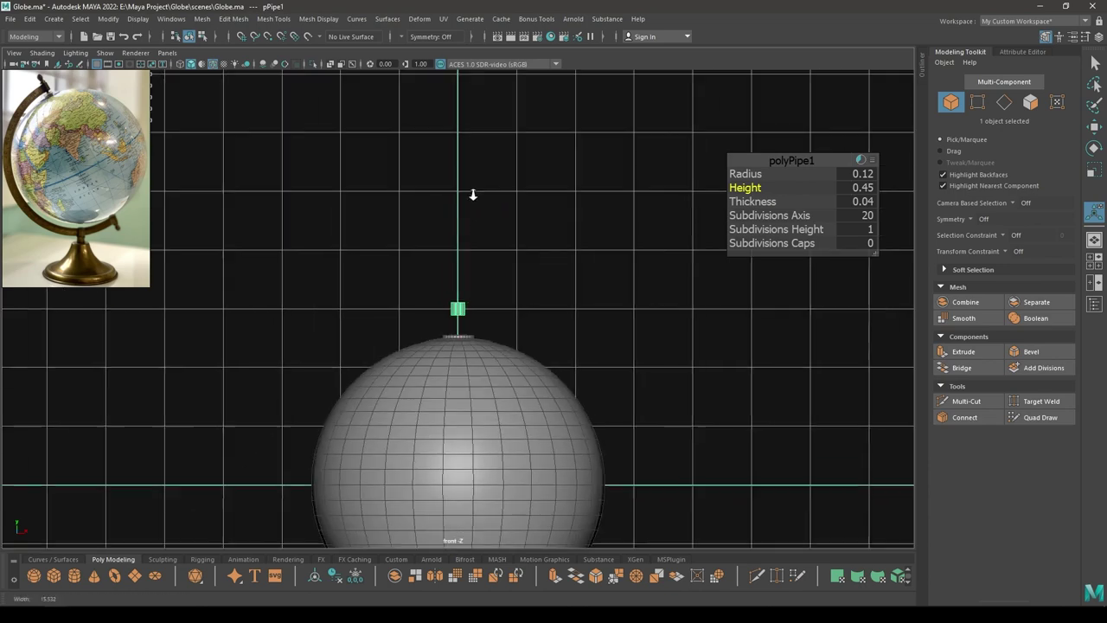
# - Set the radius of the pipe above the sphere to 0.05
pyautogui.keyDown('alt'); pyautogui.moveTo(473, 196); pyautogui.dragTo(479, 170, button='middle'); pyautogui.keyUp('alt')
pyautogui.keyDown('alt'); pyautogui.moveTo(522, 412); pyautogui.dragTo(679, 563, button='right'); pyautogui.keyUp('alt')
pyautogui.keyDown('alt'); pyautogui.moveTo(577, 455); pyautogui.dragTo(576, 546, button='middle'); pyautogui.keyUp('alt')
pyautogui.scroll(3, 613, 412)
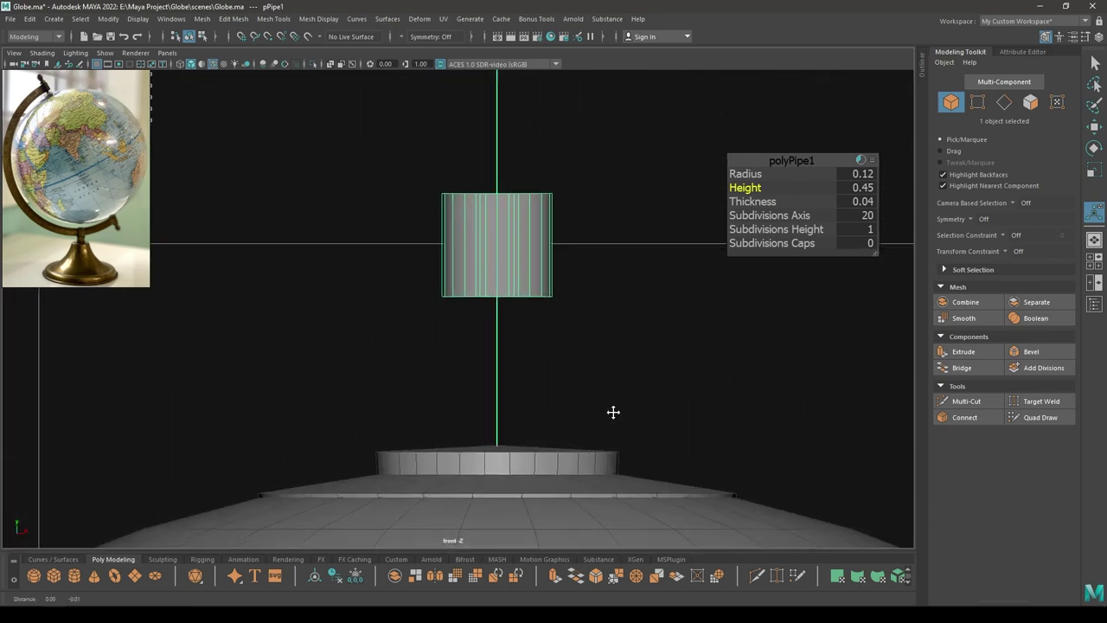
pyautogui.moveTo(757, 175); pyautogui.dragTo(752, 174)
pyautogui.click(866, 175)
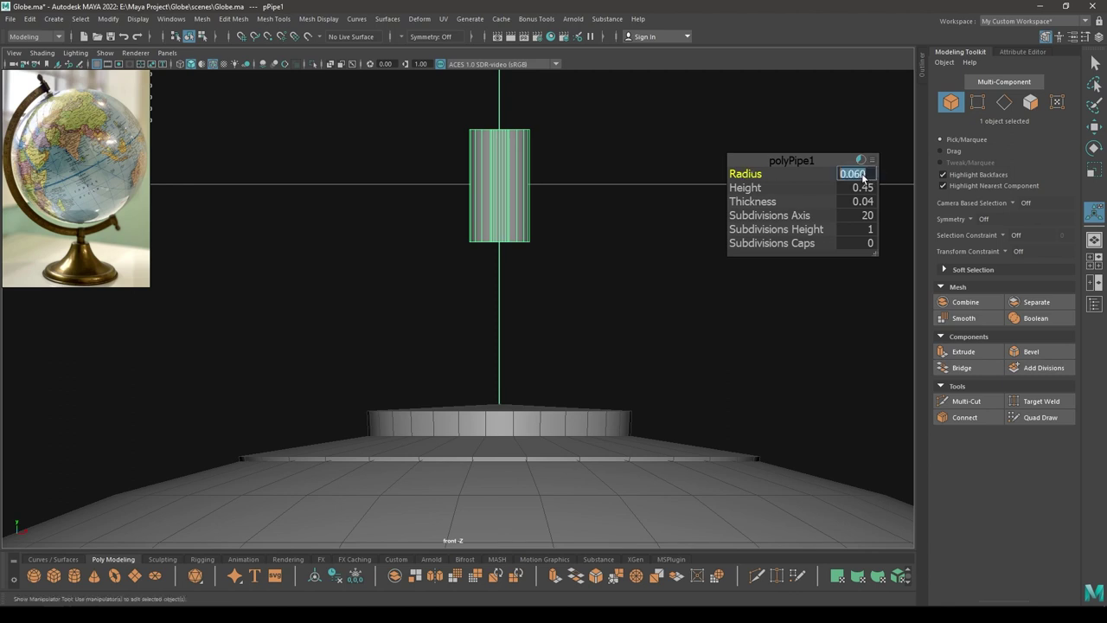
pyautogui.write('0.05')
pyautogui.press('Return')
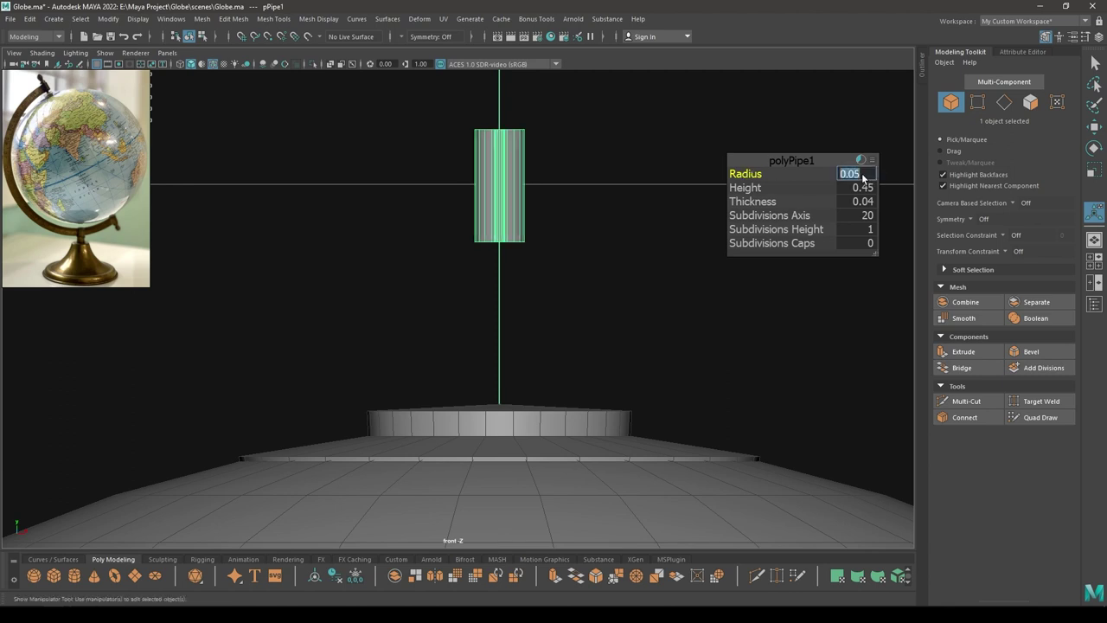
# - Set the pipe's wall thickness to 0.02 and check its opening in the perspective view
pyautogui.click(849, 202)
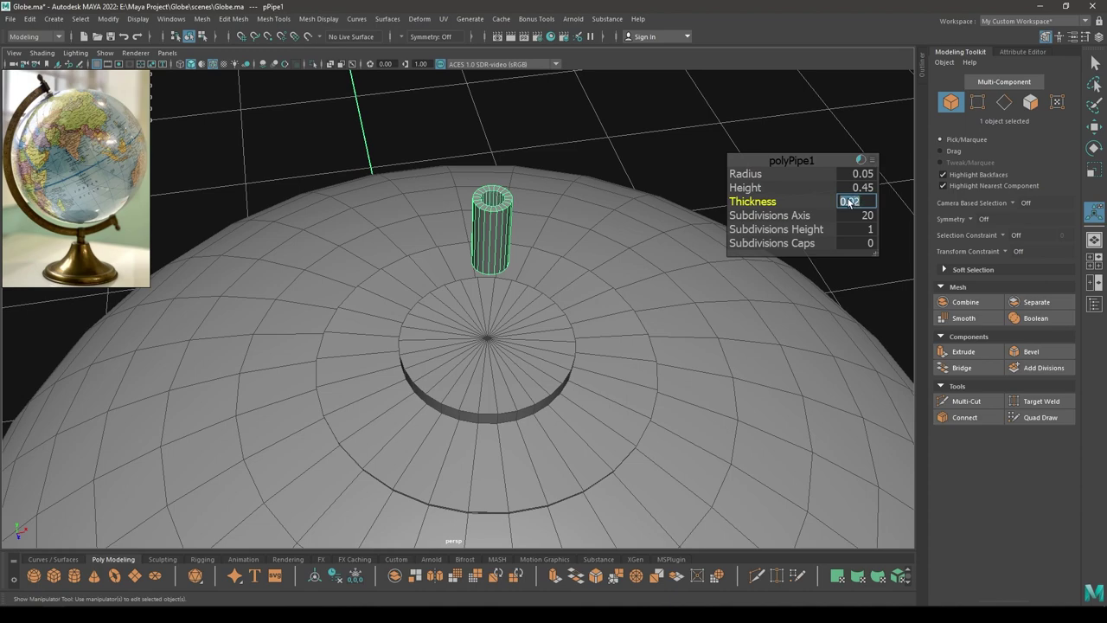
pyautogui.keyDown('alt'); pyautogui.moveTo(576, 317); pyautogui.dragTo(551, 317, button='right'); pyautogui.keyUp('alt')
pyautogui.keyDown('alt'); pyautogui.moveTo(551, 316); pyautogui.dragTo(526, 264); pyautogui.keyUp('alt')
pyautogui.keyDown('alt'); pyautogui.moveTo(526, 265); pyautogui.dragTo(541, 299, button='middle'); pyautogui.keyUp('alt')
pyautogui.keyDown('alt'); pyautogui.moveTo(541, 298); pyautogui.dragTo(518, 280, button='right'); pyautogui.keyUp('alt')
pyautogui.keyDown('alt'); pyautogui.moveTo(519, 279); pyautogui.dragTo(512, 295); pyautogui.keyUp('alt')
pyautogui.keyDown('alt'); pyautogui.moveTo(512, 294); pyautogui.dragTo(512, 288, button='right'); pyautogui.keyUp('alt')
pyautogui.keyDown('alt'); pyautogui.moveTo(608, 259); pyautogui.dragTo(642, 279); pyautogui.keyUp('alt')
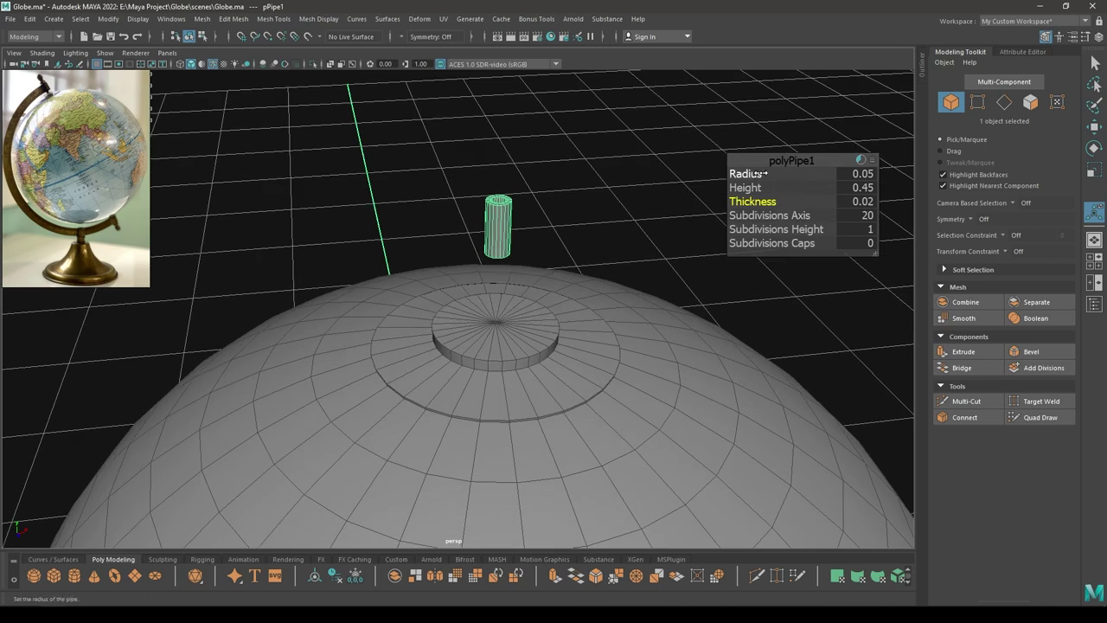
# - Set the pipe's radius to 0.07 and readjust its wall thickness so that a small central hole remains
pyautogui.moveTo(761, 173); pyautogui.dragTo(763, 173)
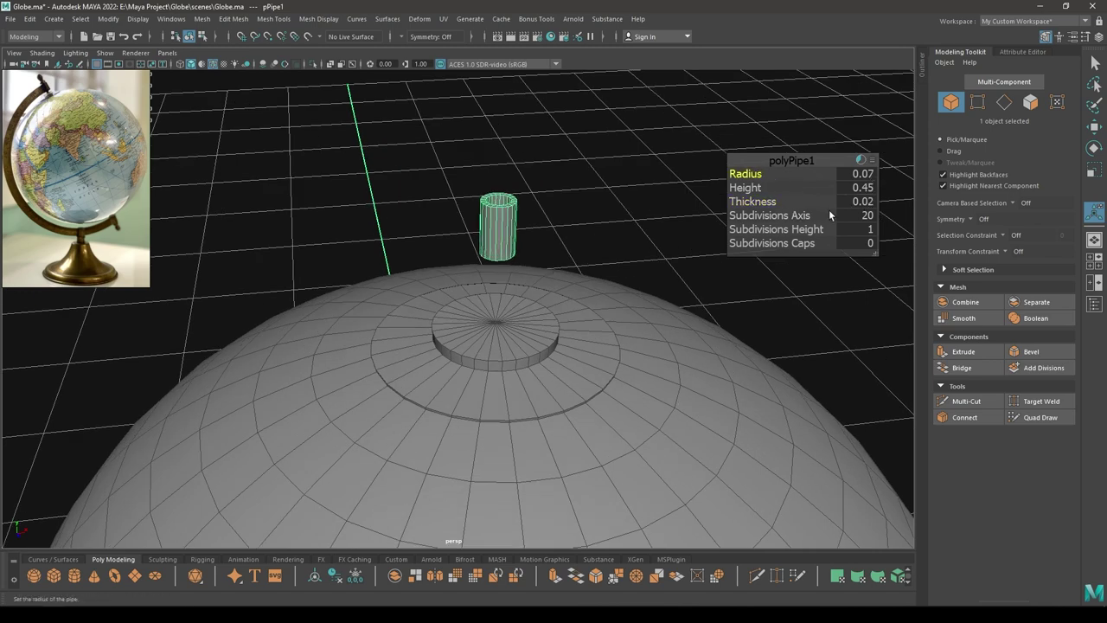
pyautogui.keyDown('alt'); pyautogui.moveTo(653, 221); pyautogui.dragTo(607, 268); pyautogui.keyUp('alt')
pyautogui.keyDown('alt'); pyautogui.moveTo(597, 292); pyautogui.dragTo(612, 304, button='right'); pyautogui.keyUp('alt')
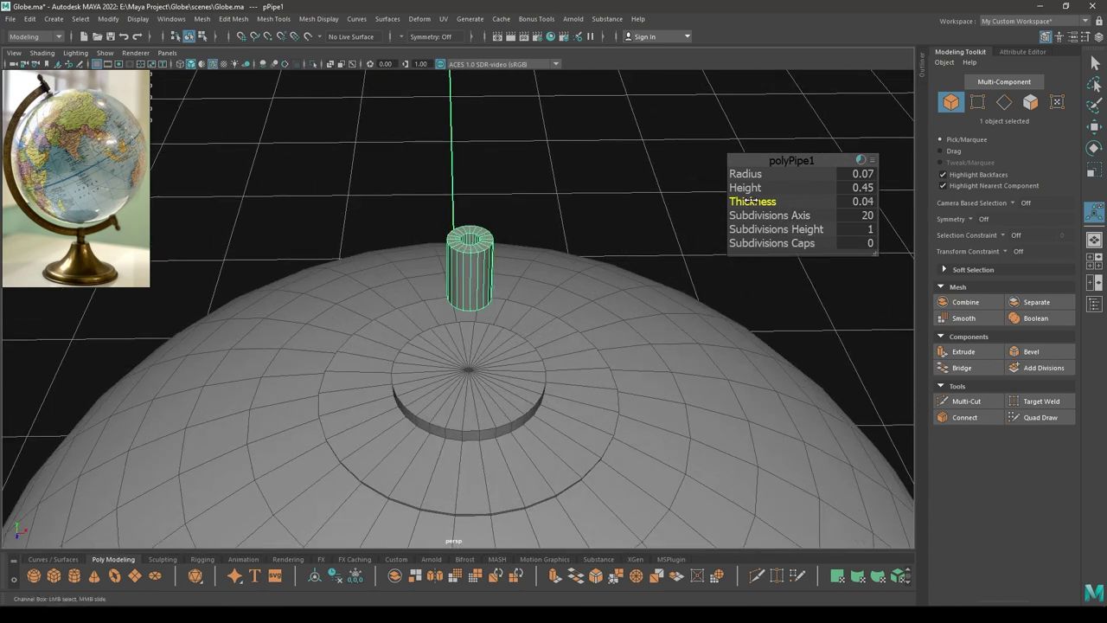
pyautogui.moveTo(750, 201); pyautogui.dragTo(751, 201)
# - Lower the pipe vertically in the front view until it sits just above the cap on the sphere
pyautogui.press('w')
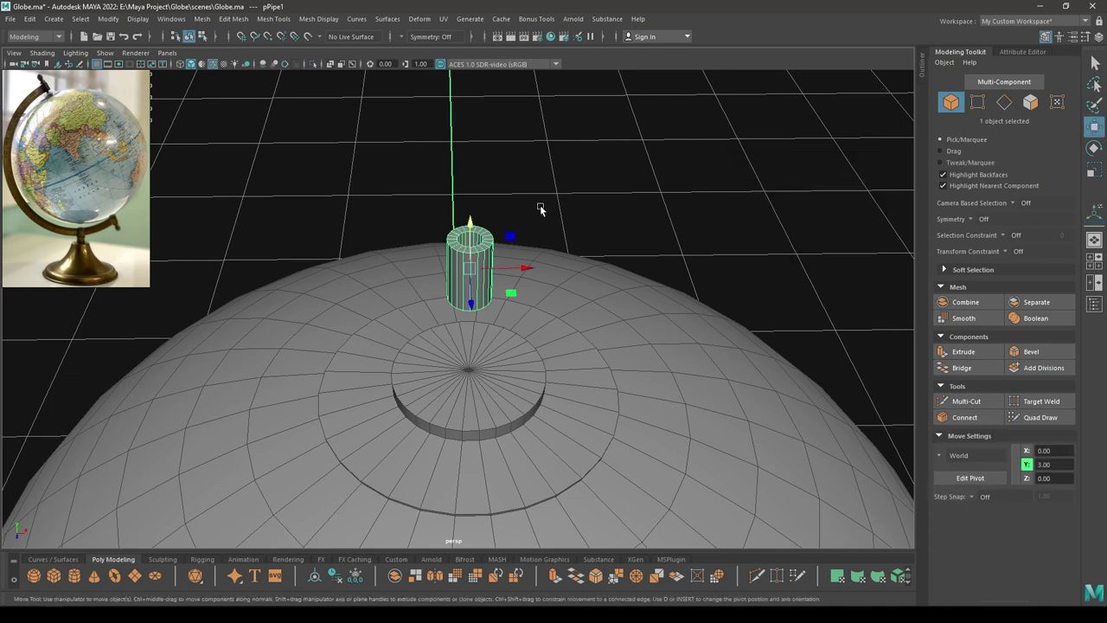
pyautogui.scroll(-2, 529, 189)
pyautogui.keyDown('alt'); pyautogui.moveTo(520, 178); pyautogui.dragTo(526, 202); pyautogui.keyUp('alt')
pyautogui.press('space')
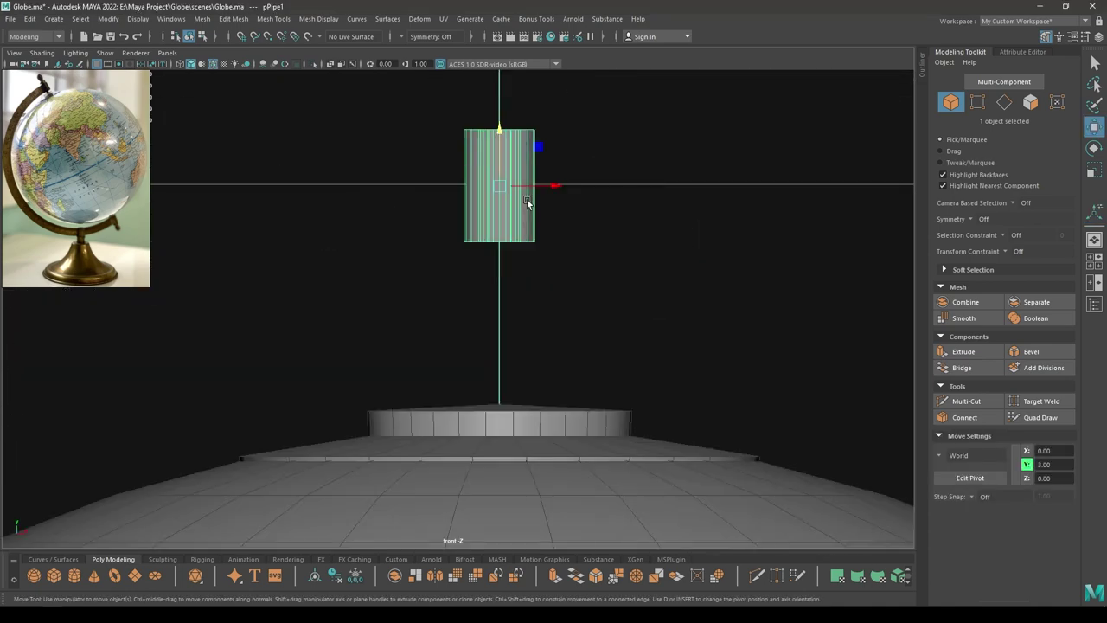
pyautogui.scroll(2, 537, 268)
pyautogui.scroll(-5, 538, 287)
pyautogui.scroll(3, 488, 260)
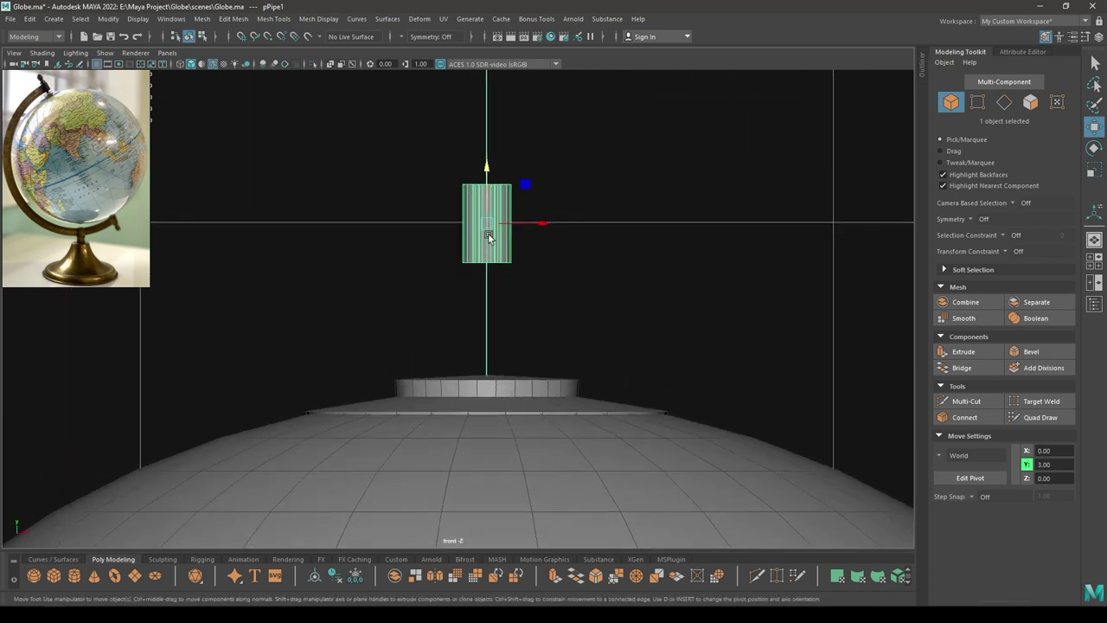
pyautogui.moveTo(494, 183); pyautogui.dragTo(489, 270)
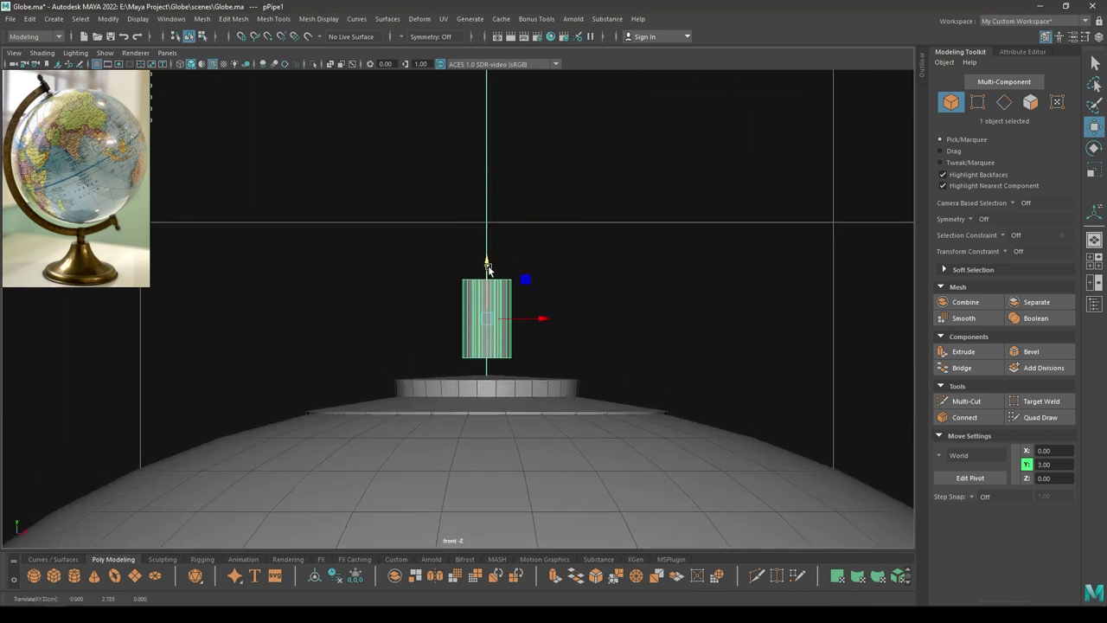
# - Flatten the cap's top by lowering its centre vertex to the level of the surrounding rim, at about Y 2.55
pyautogui.scroll(6, 507, 401)
pyautogui.click(594, 432)
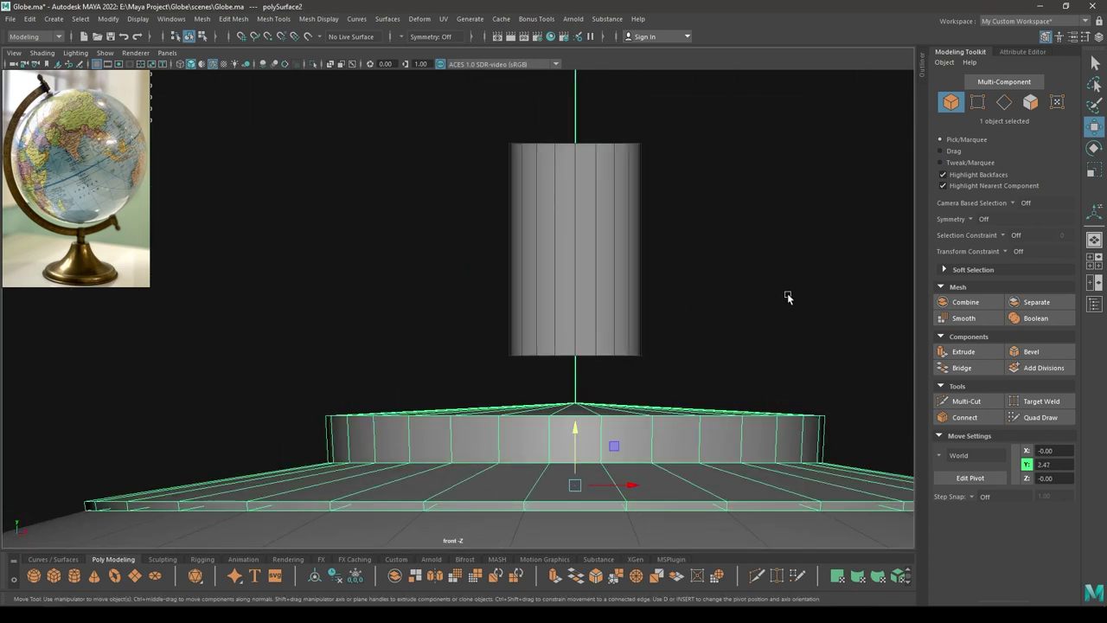
pyautogui.rightClick(789, 297)
pyautogui.moveTo(733, 289); pyautogui.dragTo(733, 292, button='right')
pyautogui.keyDown('alt'); pyautogui.moveTo(751, 334); pyautogui.dragTo(744, 321, button='middle'); pyautogui.keyUp('alt')
pyautogui.moveTo(642, 359); pyautogui.dragTo(600, 372)
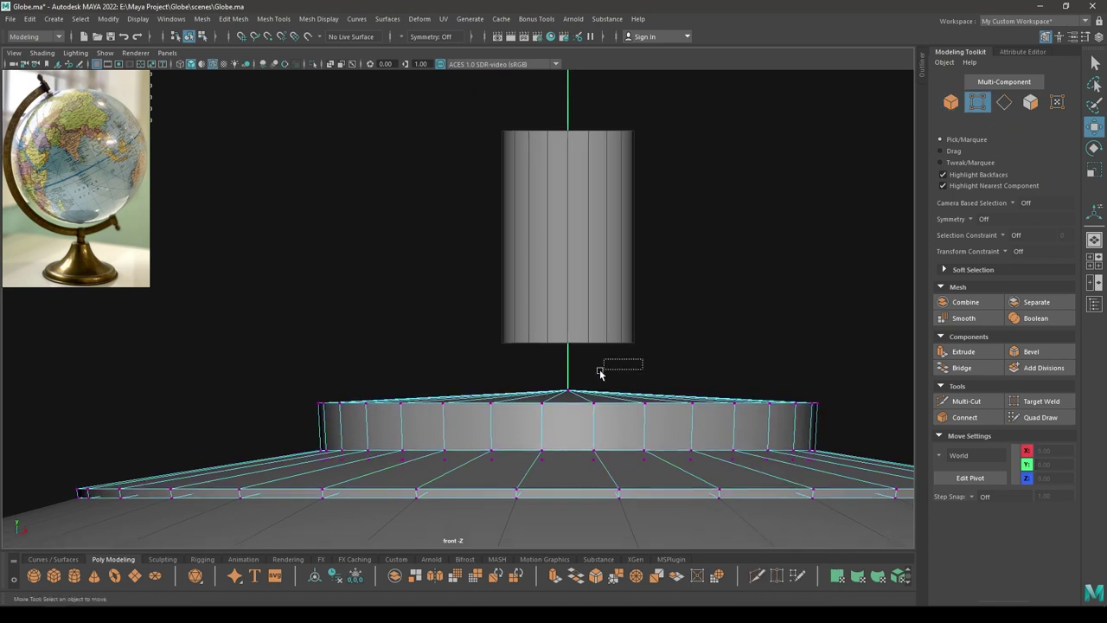
pyautogui.moveTo(534, 392); pyautogui.dragTo(533, 394)
pyautogui.moveTo(568, 331); pyautogui.dragTo(569, 341)
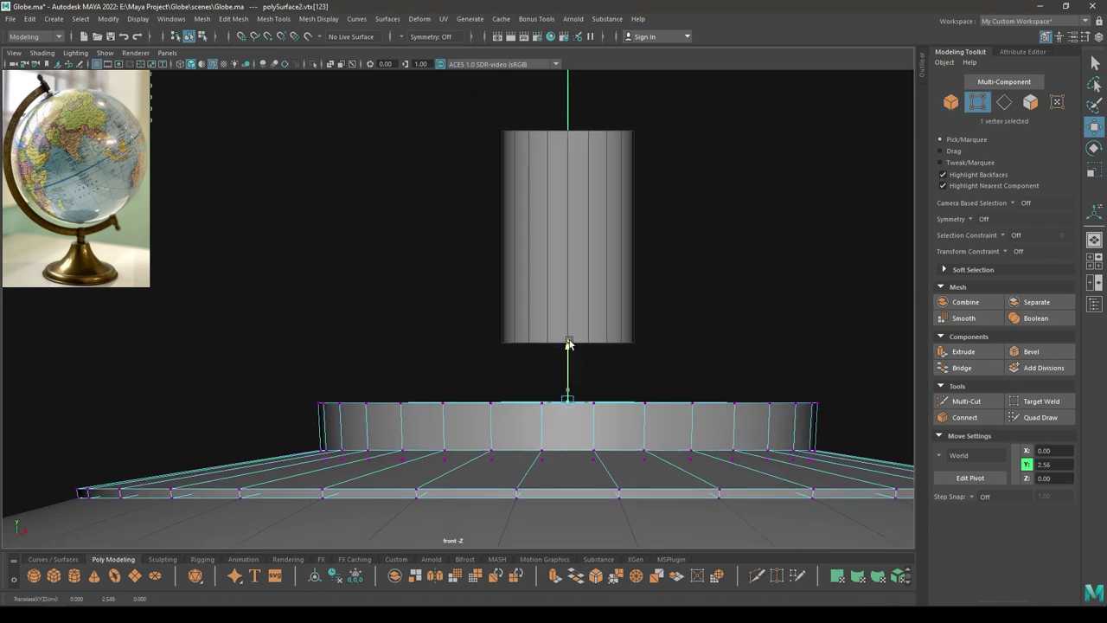
pyautogui.press('space')
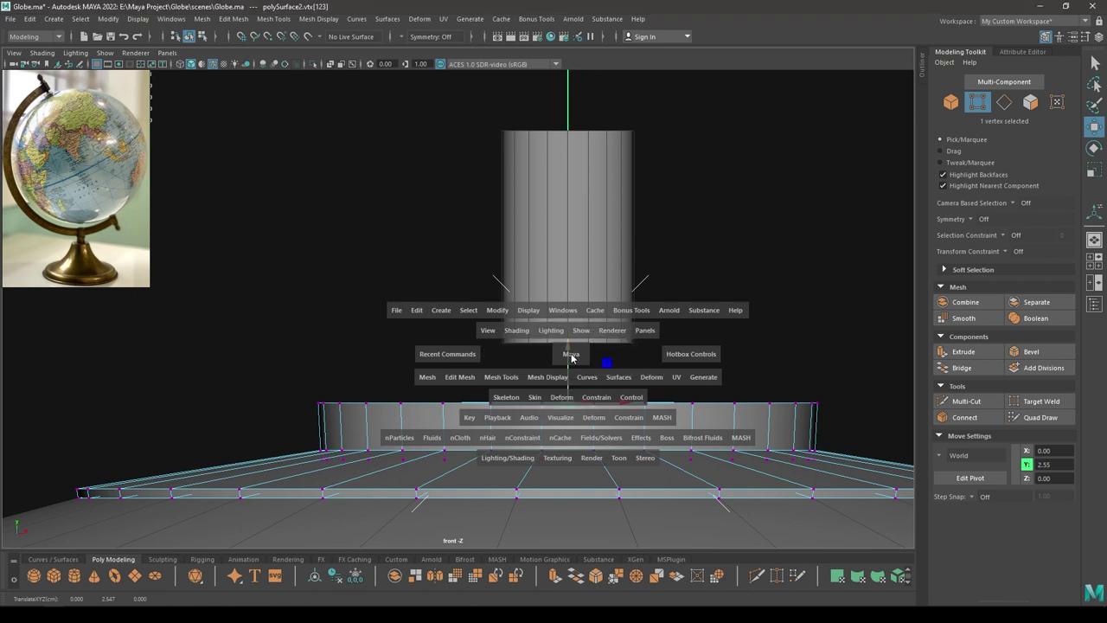
# - Select all vertices on the cap's top surface and scale them slightly
pyautogui.moveTo(286, 375); pyautogui.dragTo(856, 414)
pyautogui.scroll(1, 611, 402)
pyautogui.keyDown('alt'); pyautogui.moveTo(611, 400); pyautogui.dragTo(618, 382, button='middle'); pyautogui.keyUp('alt')
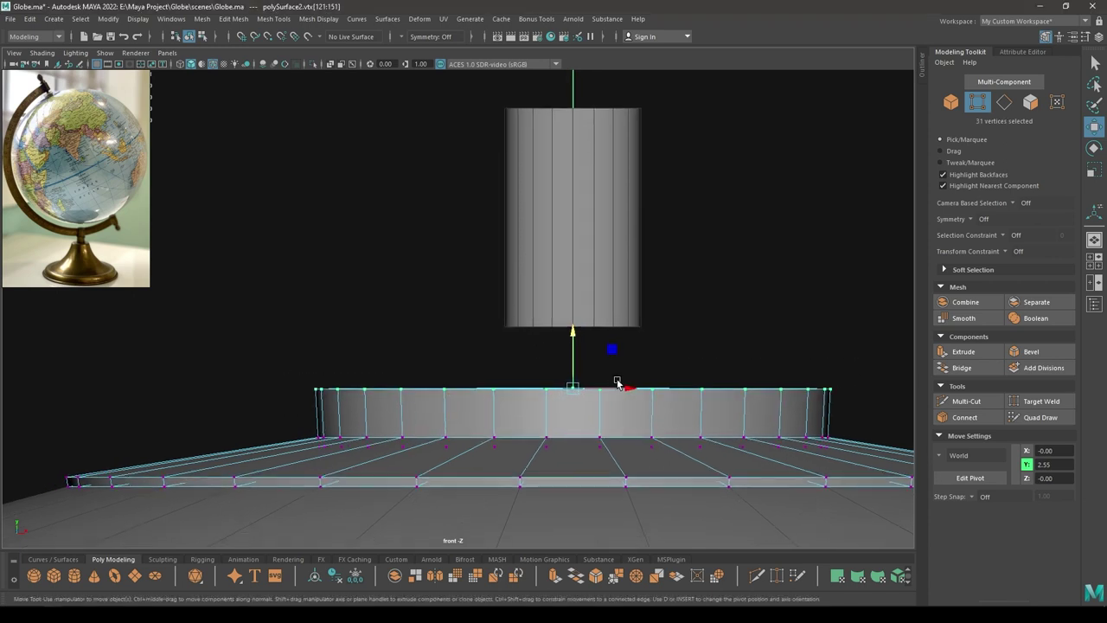
pyautogui.press('r')
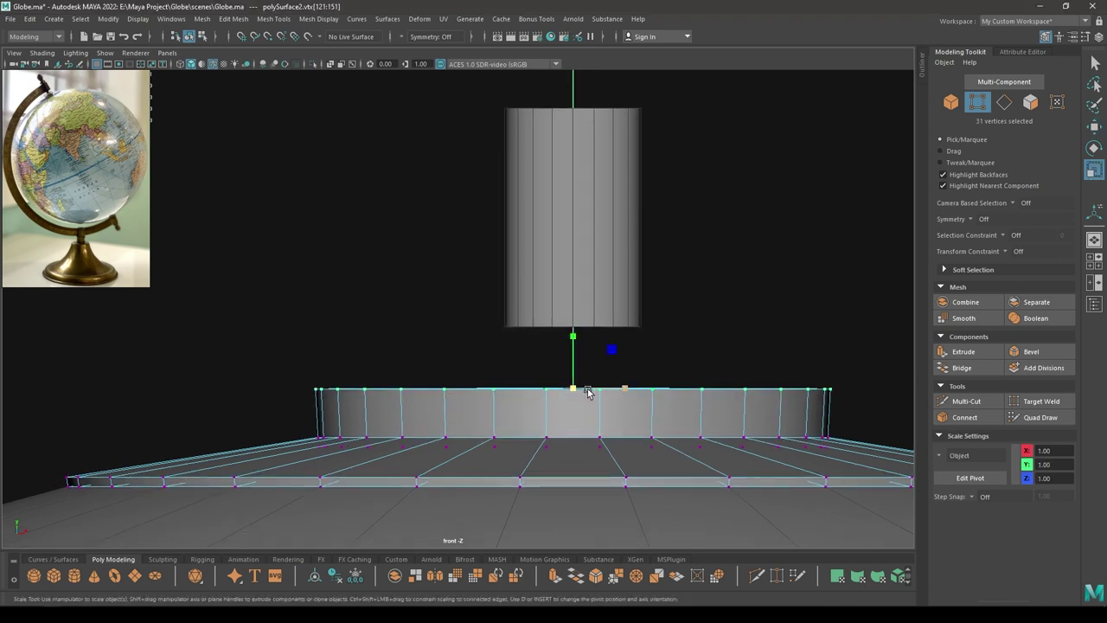
pyautogui.moveTo(577, 390); pyautogui.dragTo(621, 371)
# - Return the cap to object mode in the perspective view and save the scene
pyautogui.press('space')
pyautogui.keyDown('alt'); pyautogui.moveTo(490, 360); pyautogui.dragTo(491, 334); pyautogui.keyUp('alt')
pyautogui.moveTo(488, 294); pyautogui.dragTo(597, 245, button='right')
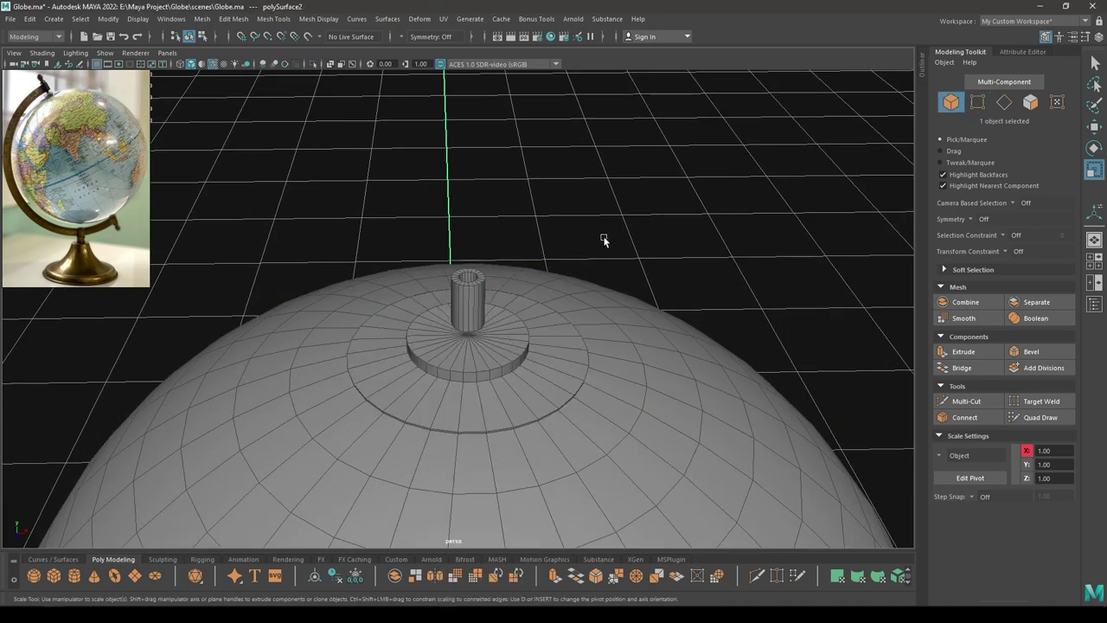
pyautogui.click(605, 241)
pyautogui.hotkey('ctrl', 's')
pyautogui.moveTo(535, 279)
pyautogui.keyDown('alt'); pyautogui.mouseDown()
pyautogui.moveTo(525, 217)
pyautogui.moveTo(514, 232)
pyautogui.moveTo(507, 224)
pyautogui.moveTo(528, 276)
pyautogui.mouseUp(); pyautogui.keyUp('alt')
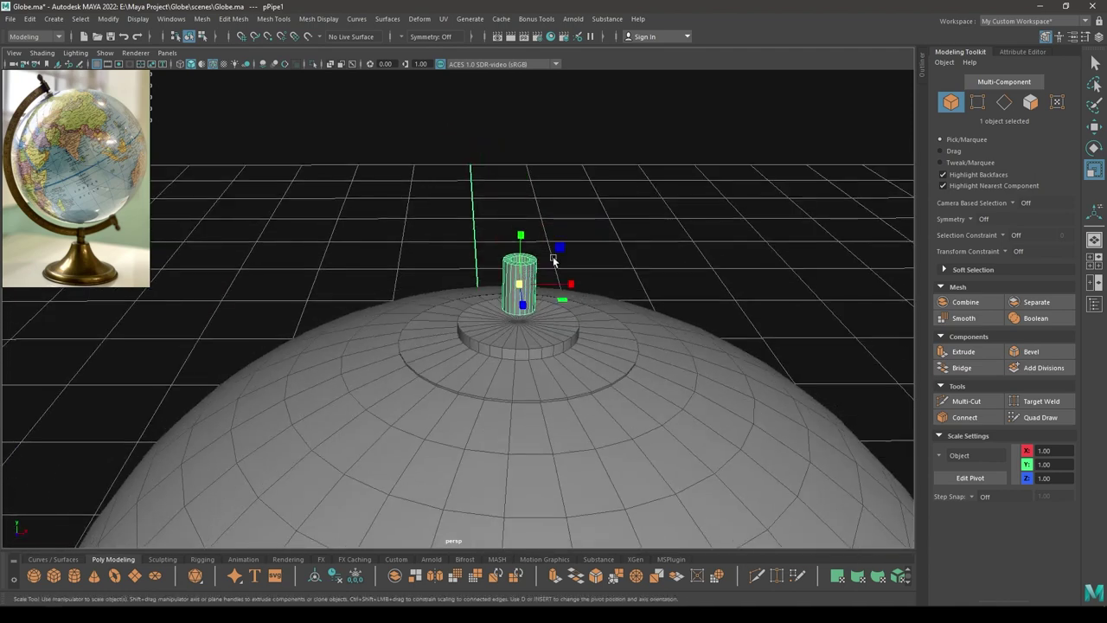
# - Create a polygon cylinder in the front view and raise it vertically above the pipe
pyautogui.click(643, 205)
pyautogui.press('w')
pyautogui.keyDown('alt'); pyautogui.moveTo(568, 194); pyautogui.dragTo(576, 213, button='right'); pyautogui.keyUp('alt')
pyautogui.press('space')
pyautogui.moveTo(577, 213); pyautogui.dragTo(582, 241)
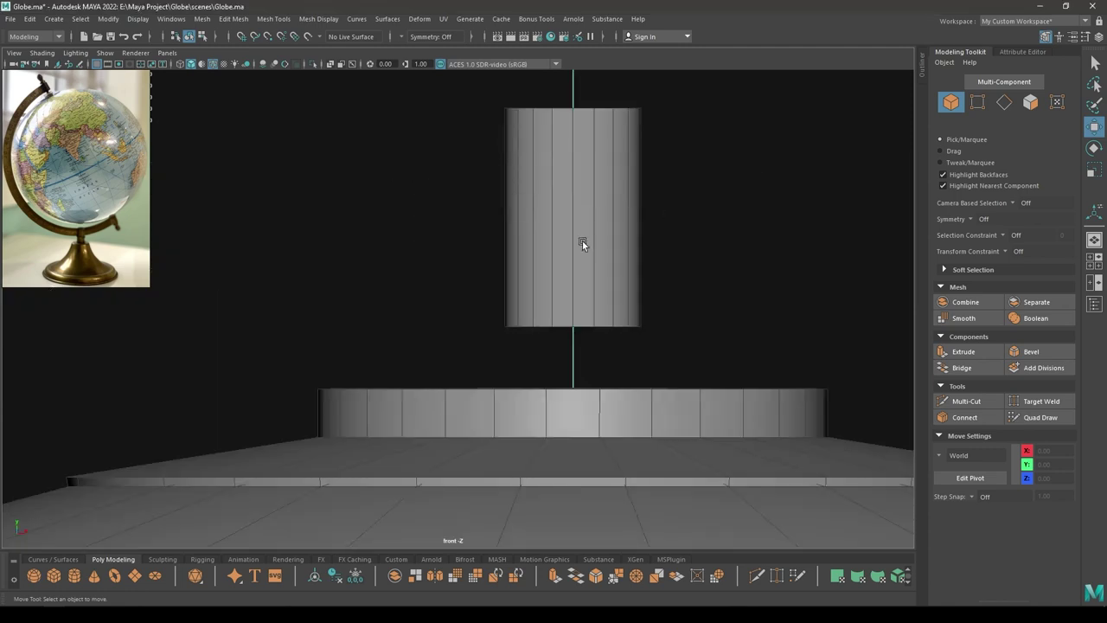
pyautogui.keyDown('alt'); pyautogui.moveTo(582, 240); pyautogui.dragTo(531, 187, button='right'); pyautogui.keyUp('alt')
pyautogui.keyDown('alt'); pyautogui.moveTo(531, 187); pyautogui.dragTo(516, 225, button='middle'); pyautogui.keyUp('alt')
pyautogui.keyDown('alt'); pyautogui.moveTo(516, 225); pyautogui.dragTo(655, 467, button='right'); pyautogui.keyUp('alt')
pyautogui.keyDown('alt'); pyautogui.moveTo(585, 348); pyautogui.dragTo(593, 295, button='middle'); pyautogui.keyUp('alt')
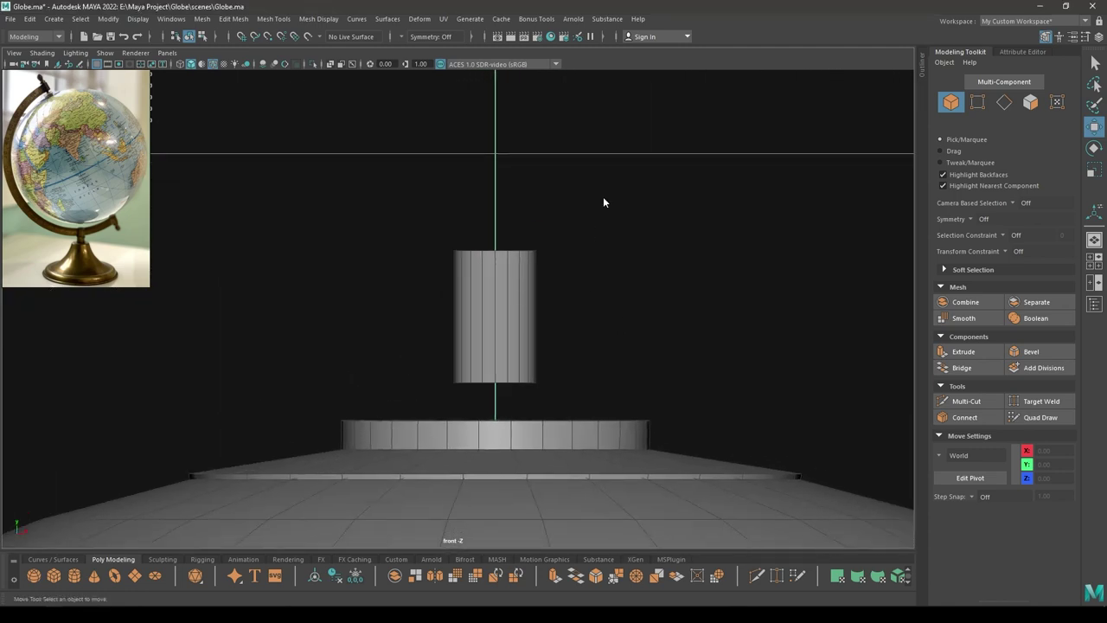
pyautogui.keyDown('shift'); pyautogui.moveTo(603, 202); pyautogui.dragTo(542, 200, button='right'); pyautogui.keyUp('shift')
pyautogui.keyDown('alt'); pyautogui.moveTo(543, 200); pyautogui.dragTo(519, 208, button='right'); pyautogui.keyUp('alt')
pyautogui.moveTo(459, 399); pyautogui.dragTo(475, 151)
pyautogui.keyDown('alt'); pyautogui.moveTo(529, 439); pyautogui.dragTo(572, 481, button='right'); pyautogui.keyUp('alt')
pyautogui.keyDown('alt'); pyautogui.moveTo(549, 421); pyautogui.dragTo(589, 527, button='middle'); pyautogui.keyUp('alt')
pyautogui.keyDown('alt'); pyautogui.moveTo(570, 463); pyautogui.dragTo(580, 472, button='right'); pyautogui.keyUp('alt')
pyautogui.keyDown('alt'); pyautogui.moveTo(580, 473); pyautogui.dragTo(581, 451, button='middle'); pyautogui.keyUp('alt')
# - Shrink the cylinder to radius 0.05 and height 0.17, and lower it to just above the pipe
pyautogui.press('t')
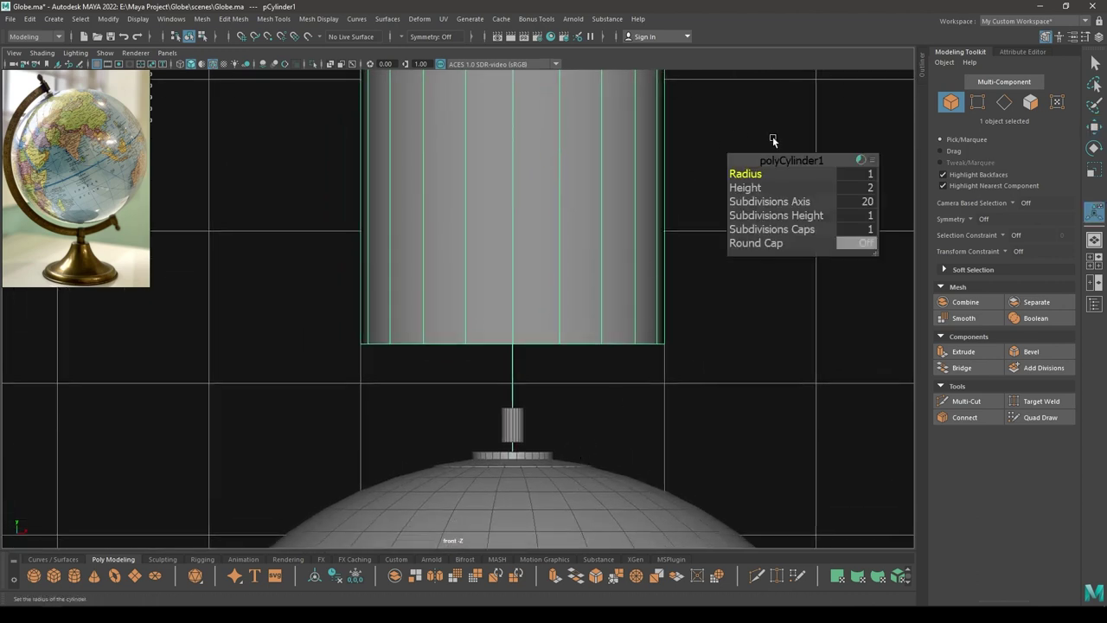
pyautogui.moveTo(747, 176); pyautogui.dragTo(643, 203)
pyautogui.press('w')
pyautogui.moveTo(533, 182); pyautogui.dragTo(537, 242, button='middle')
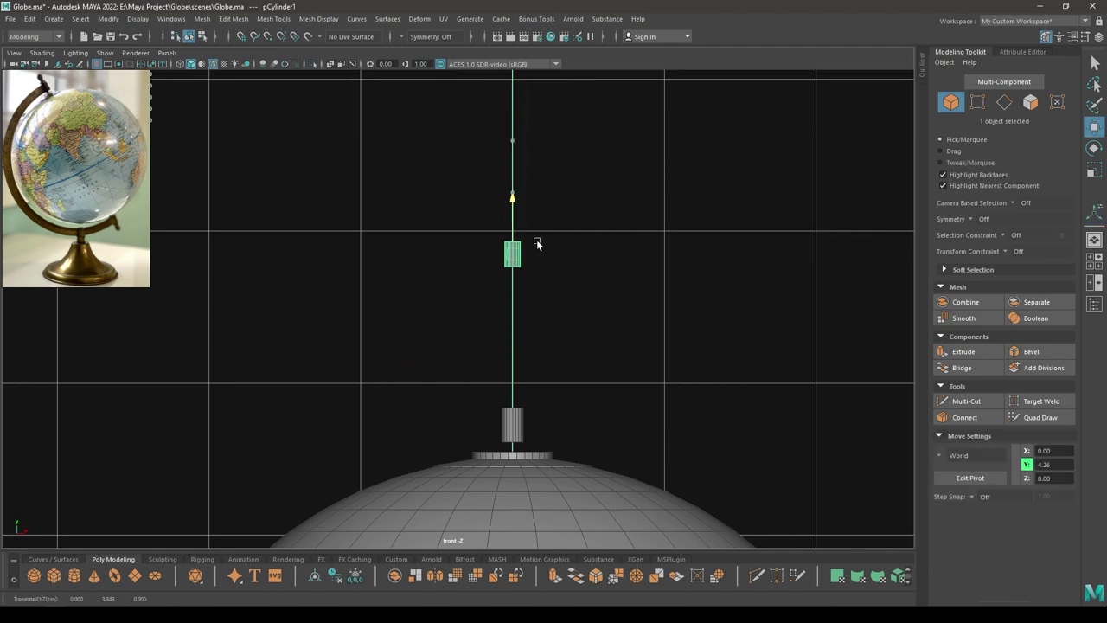
pyautogui.press('f')
pyautogui.keyDown('alt'); pyautogui.moveTo(497, 338); pyautogui.dragTo(523, 424, button='right'); pyautogui.keyUp('alt')
pyautogui.keyDown('alt'); pyautogui.moveTo(523, 424); pyautogui.dragTo(550, 370, button='middle'); pyautogui.keyUp('alt')
# - Set the small cylinder's radius to 0.03 and its height to 0.07
pyautogui.press('t')
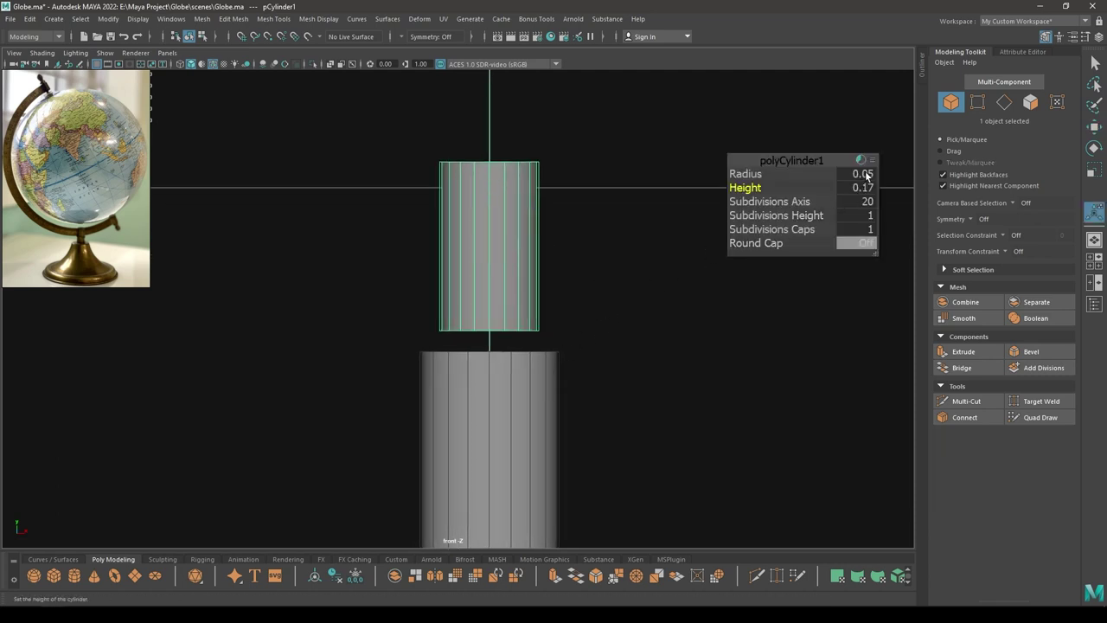
pyautogui.click(867, 174)
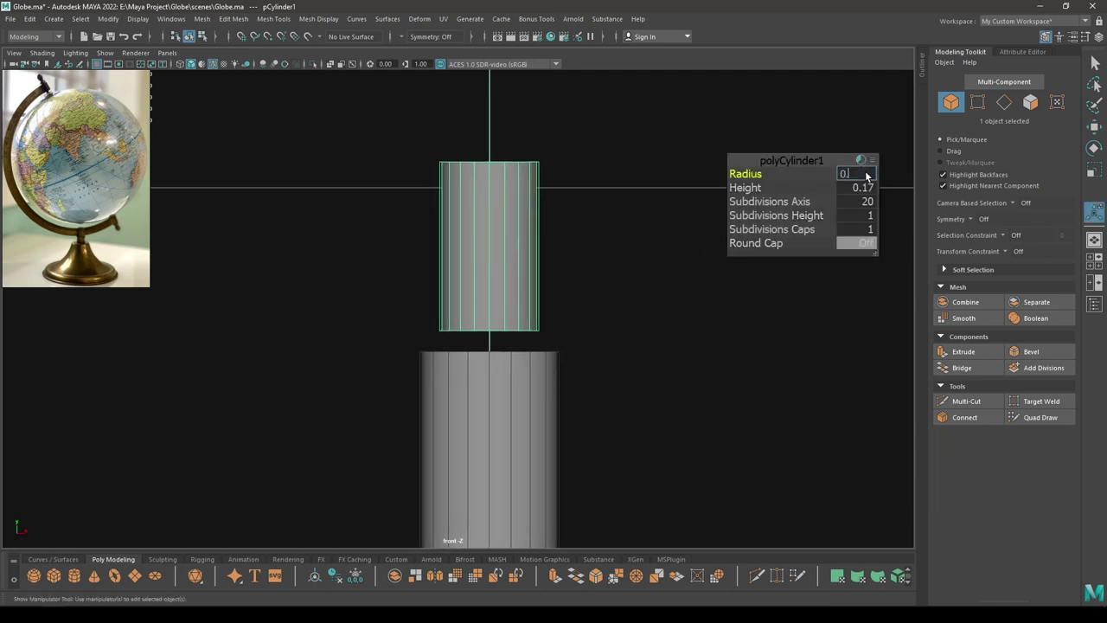
pyautogui.press('Return')
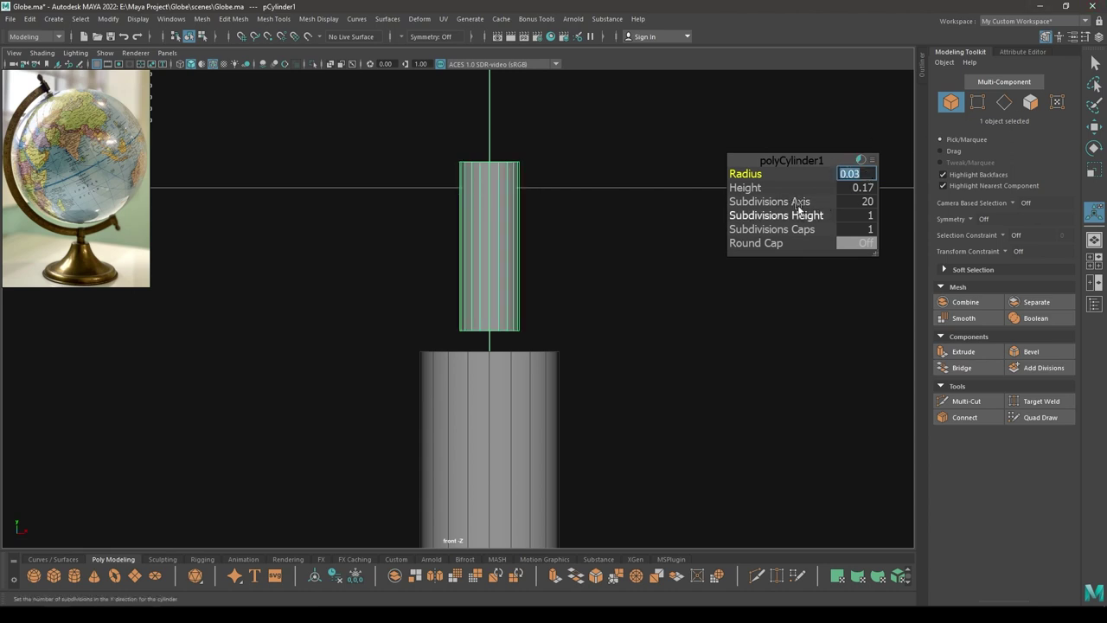
pyautogui.moveTo(755, 188); pyautogui.dragTo(735, 188)
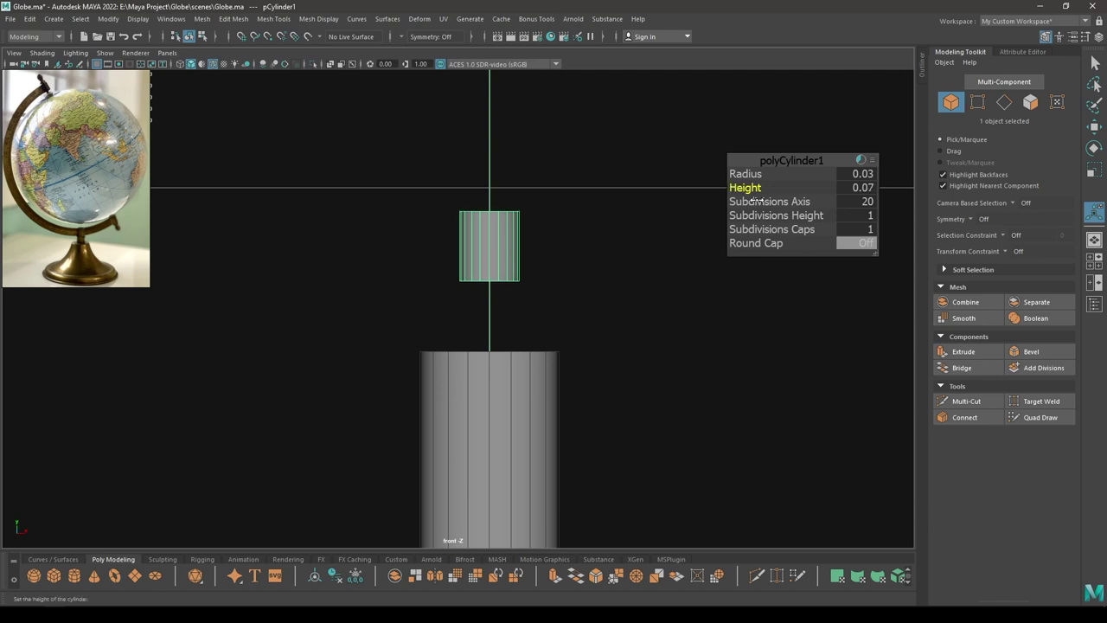
# - Turn on Round Cap for the small cylinder and set its cap subdivisions to 4
pyautogui.click(851, 243)
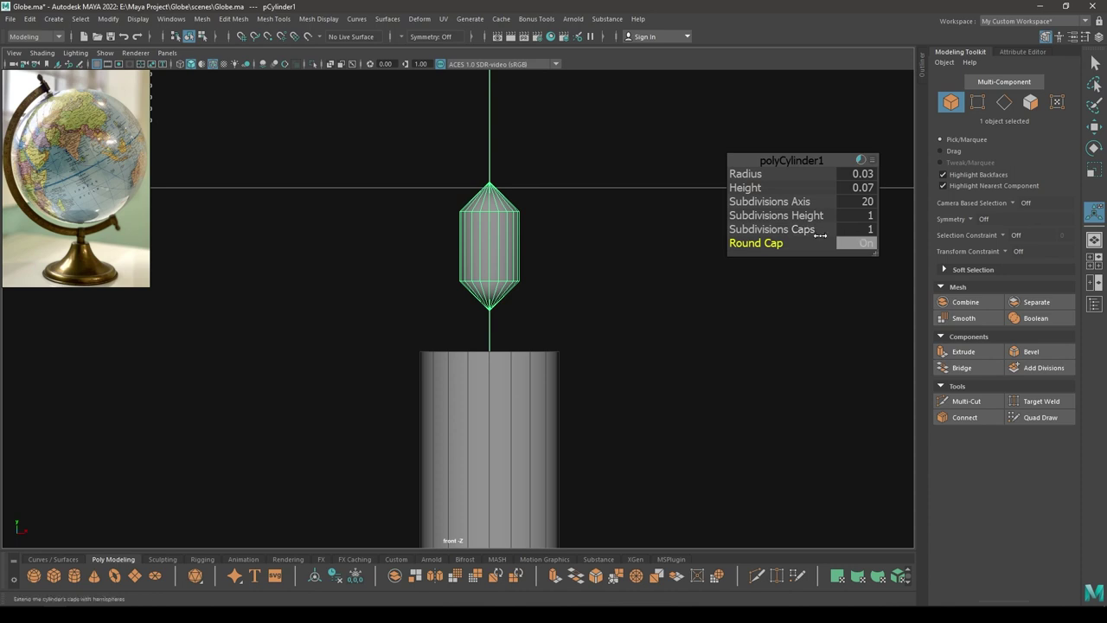
pyautogui.moveTo(770, 229); pyautogui.dragTo(938, 235)
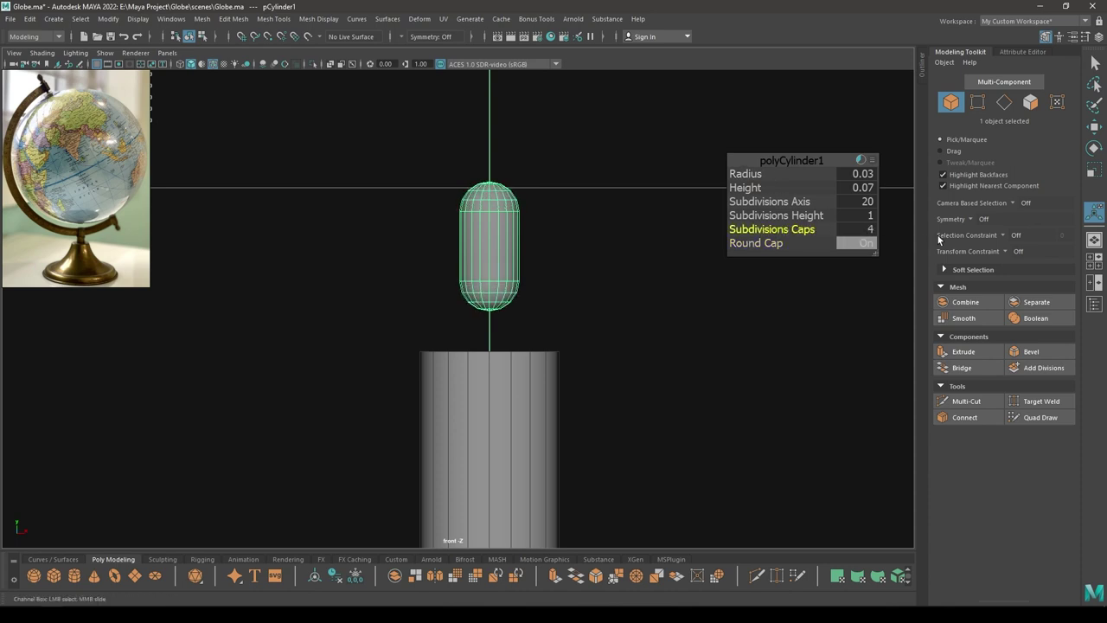
pyautogui.moveTo(805, 162); pyautogui.dragTo(805, 165)
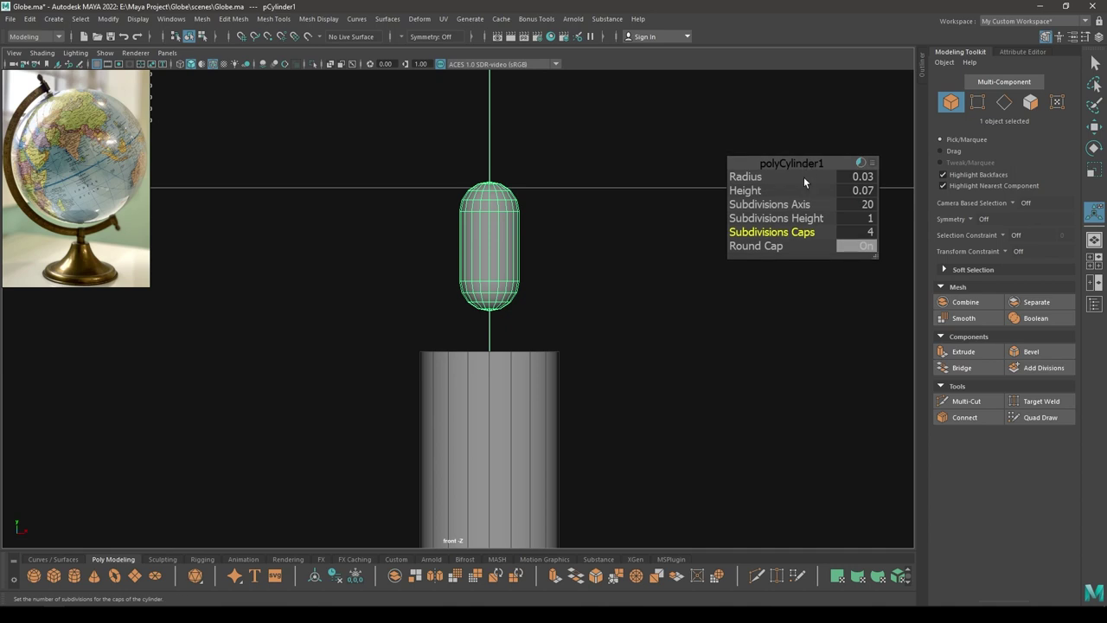
# - Delete the faces of the cylinder's lower rounded cap and return to object mode
pyautogui.press('w')
pyautogui.moveTo(647, 146); pyautogui.dragTo(586, 149, button='right')
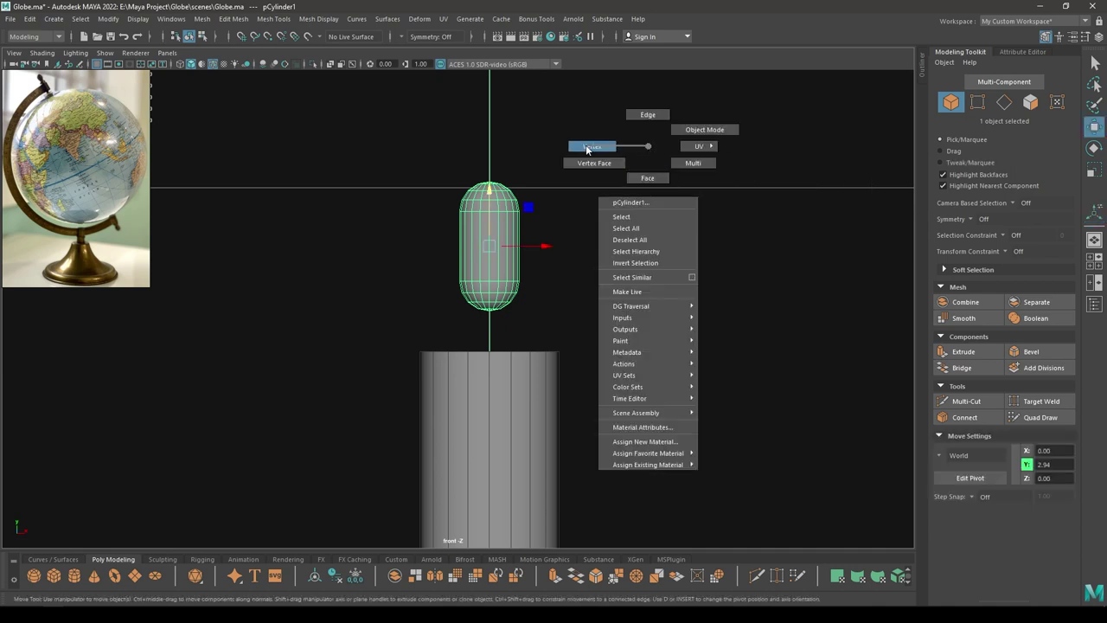
pyautogui.moveTo(652, 179); pyautogui.dragTo(651, 179, button='right')
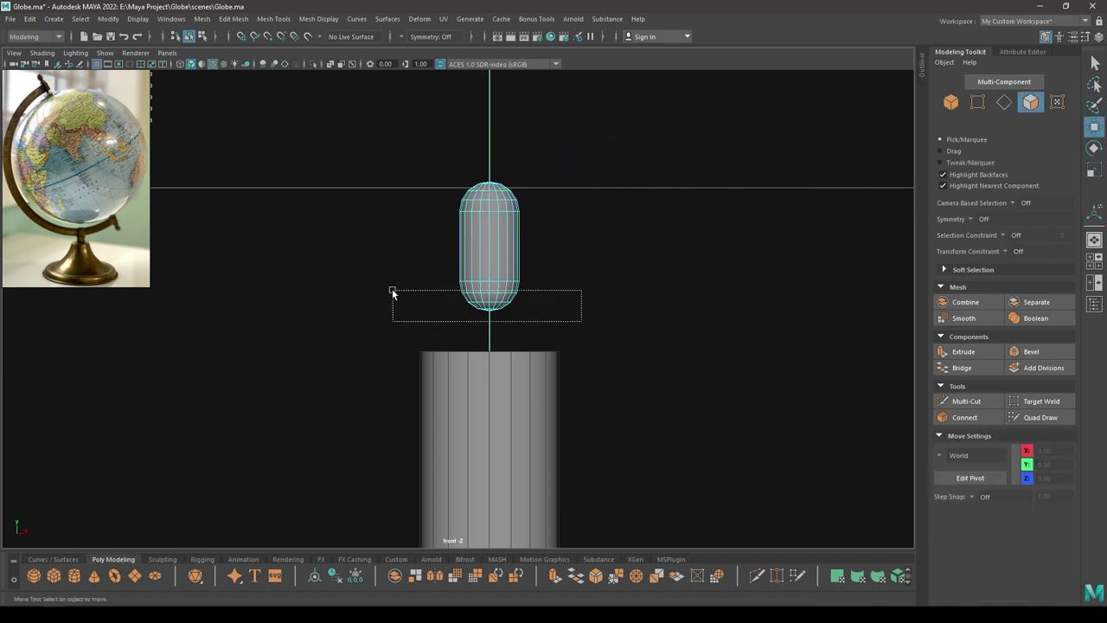
pyautogui.moveTo(391, 289); pyautogui.dragTo(392, 290)
pyautogui.press('Delete')
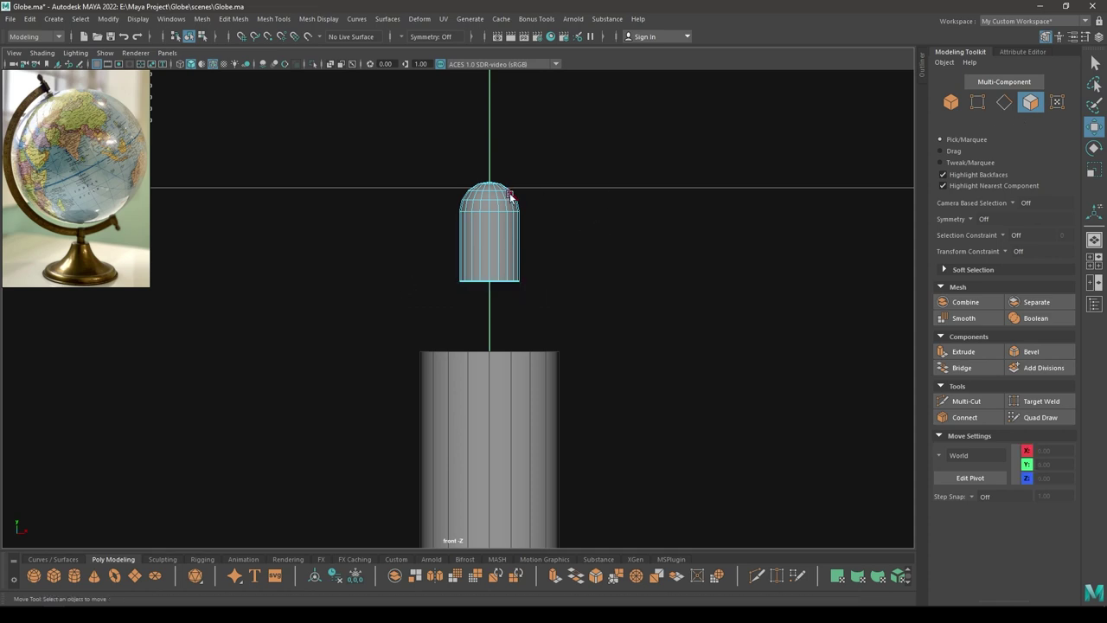
pyautogui.keyDown('alt'); pyautogui.moveTo(500, 195); pyautogui.dragTo(485, 185, button='middle'); pyautogui.keyUp('alt')
pyautogui.scroll(2, 500, 225)
pyautogui.keyDown('alt'); pyautogui.moveTo(503, 246); pyautogui.dragTo(508, 256, button='middle'); pyautogui.keyUp('alt')
pyautogui.moveTo(497, 188); pyautogui.dragTo(533, 169, button='right')
# - Insert three edge loops around the straight section of the small round-topped pin with the Multi-Cut tool
pyautogui.scroll(3, 554, 173)
pyautogui.keyDown('alt'); pyautogui.moveTo(596, 138); pyautogui.dragTo(615, 208, button='middle'); pyautogui.keyUp('alt')
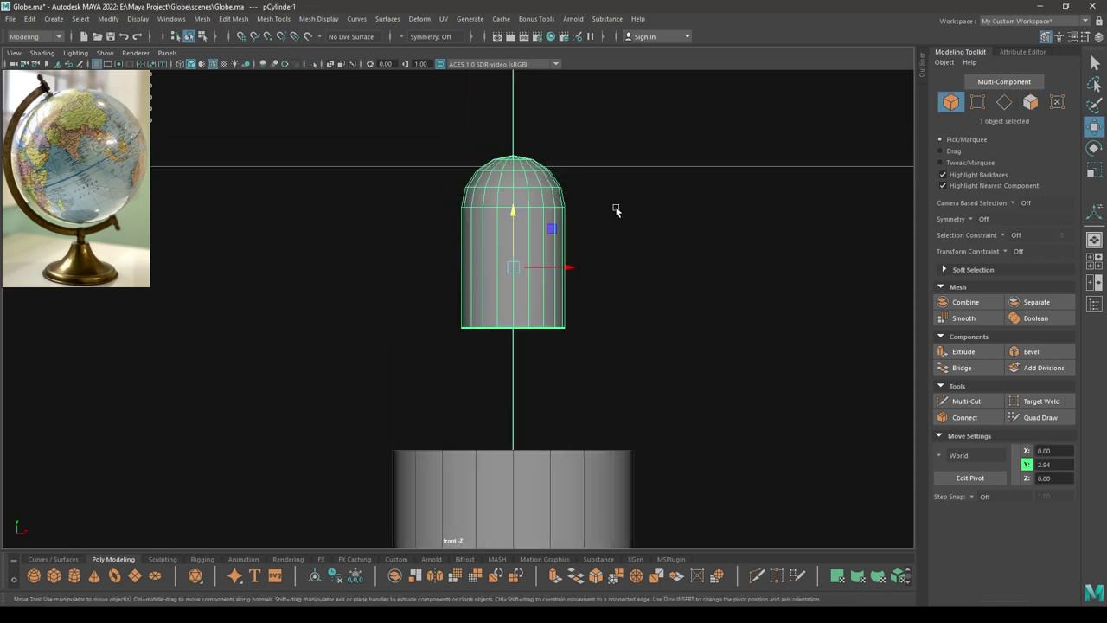
pyautogui.keyDown('shift'); pyautogui.rightClick(616, 209); pyautogui.keyUp('shift')
pyautogui.click(582, 208)
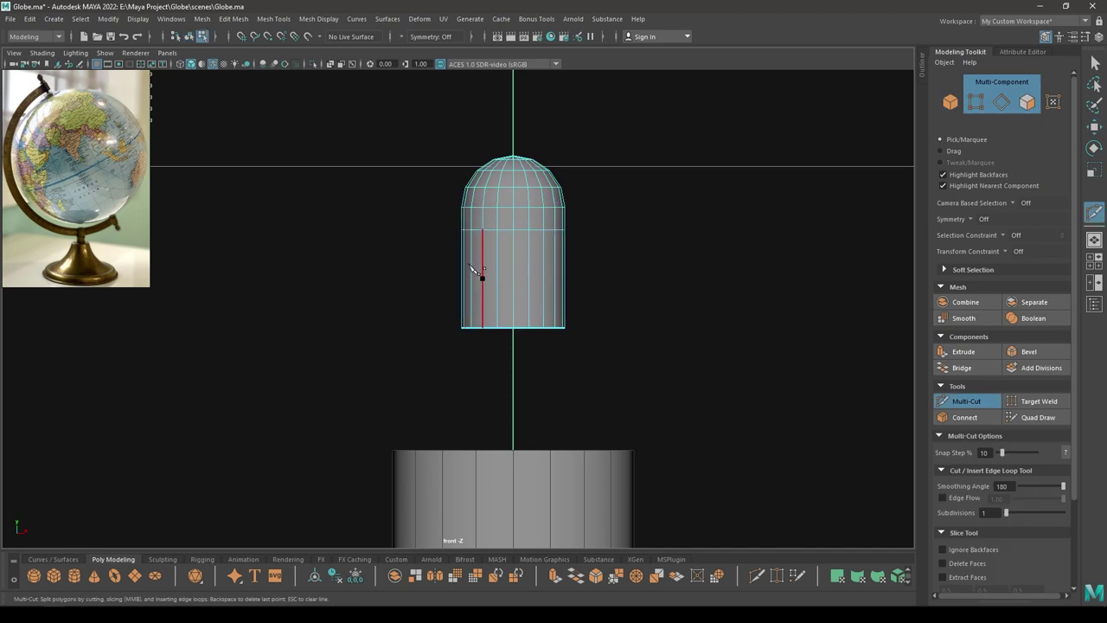
pyautogui.press('w')
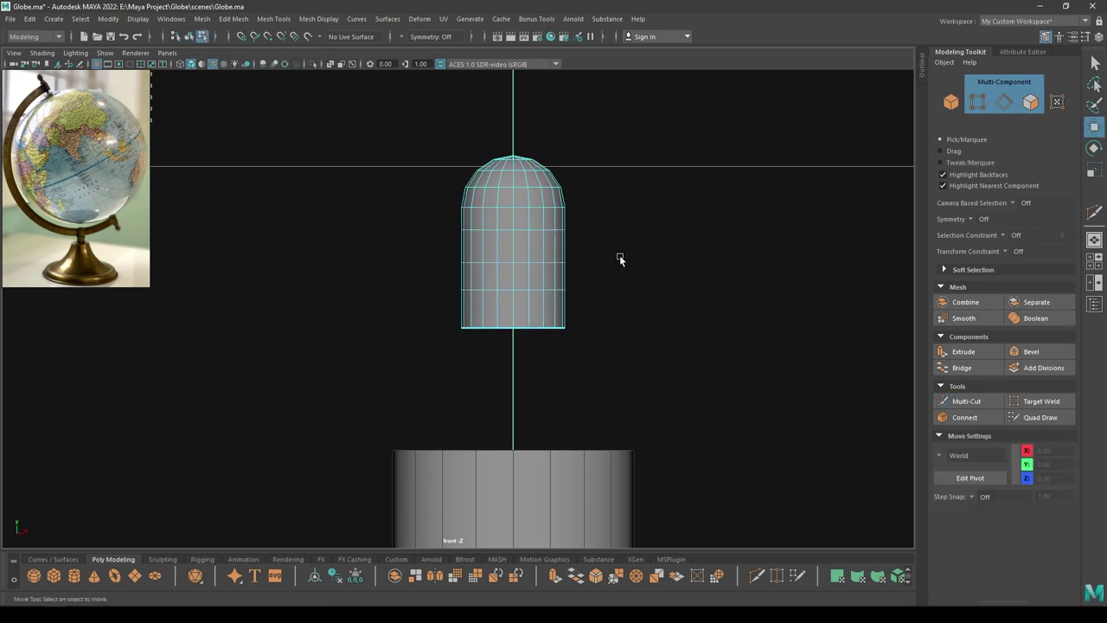
# - Begin tapering the pin by scaling its four lowest vertex rings inward, and then the lowest three a bit more
pyautogui.scroll(2, 616, 269)
pyautogui.moveTo(637, 228); pyautogui.dragTo(697, 206, button='right')
pyautogui.moveTo(701, 197); pyautogui.dragTo(642, 198, button='right')
pyautogui.moveTo(648, 224); pyautogui.dragTo(385, 378)
pyautogui.moveTo(675, 190); pyautogui.dragTo(405, 346)
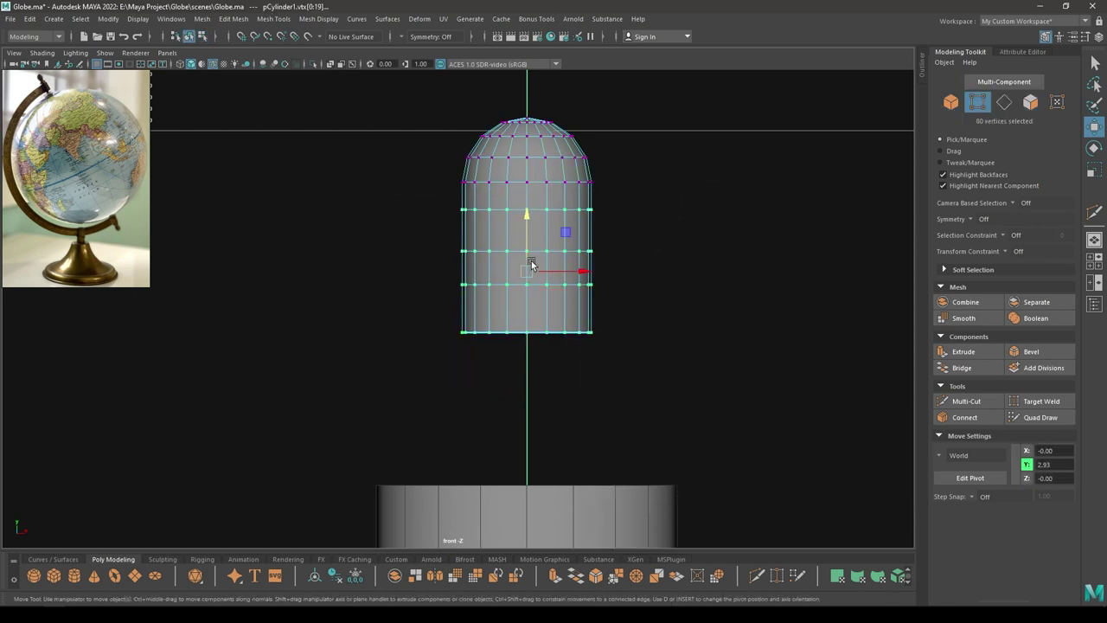
pyautogui.press('r')
pyautogui.moveTo(522, 269); pyautogui.dragTo(517, 269)
pyautogui.moveTo(608, 234); pyautogui.dragTo(359, 391)
pyautogui.moveTo(528, 291); pyautogui.dragTo(518, 291)
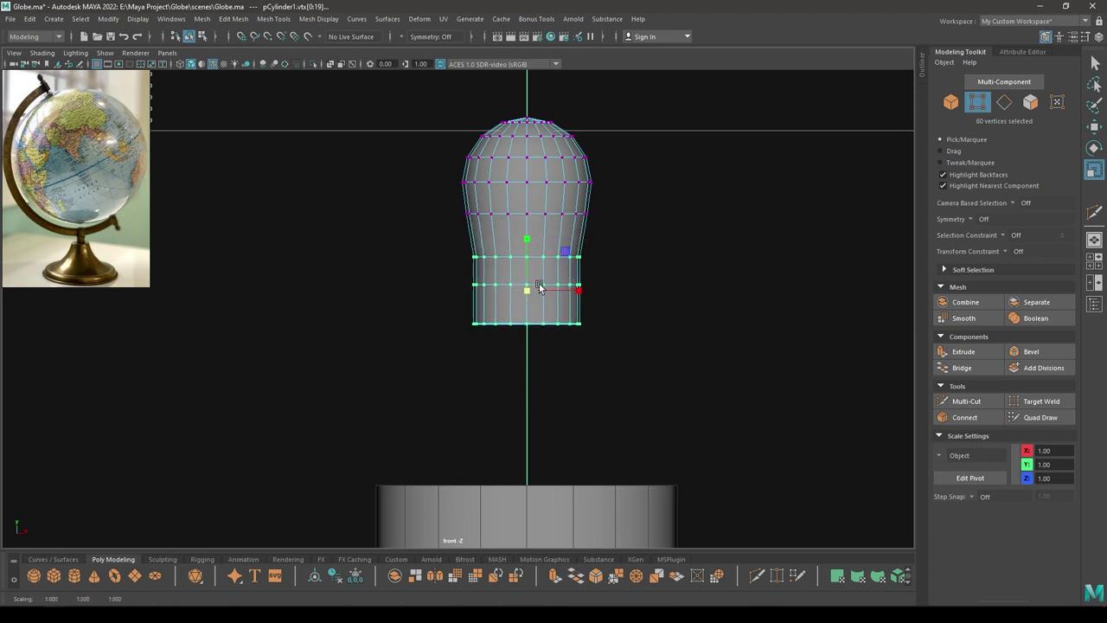
# - Finish the taper by scaling the lowest two vertex rings and the bottom ring inward, and return to object mode
pyautogui.moveTo(613, 257); pyautogui.dragTo(374, 381)
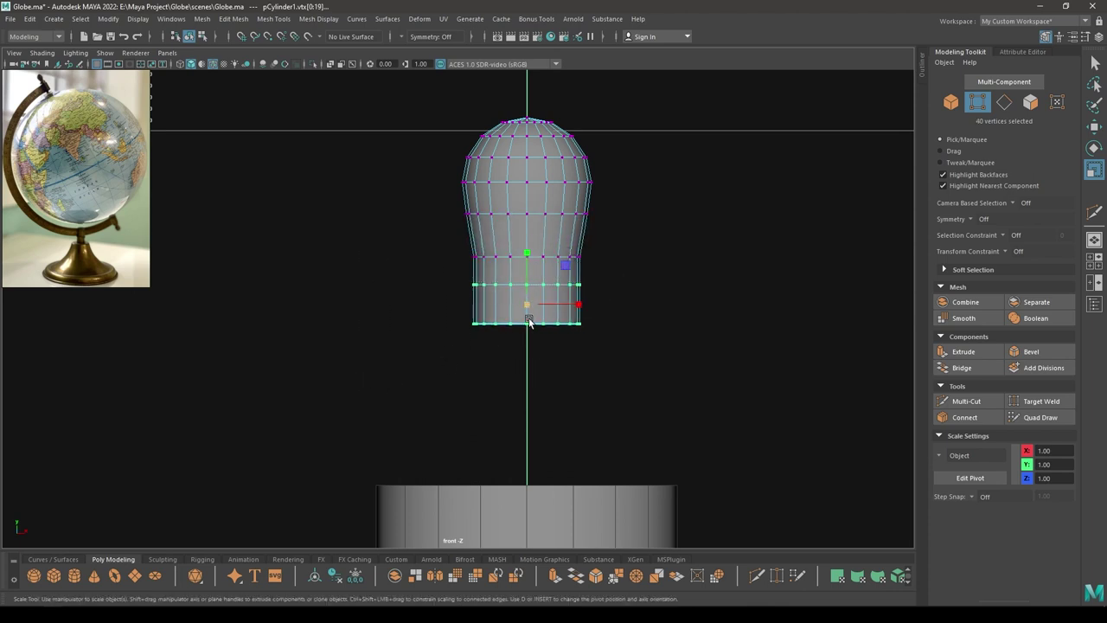
pyautogui.moveTo(528, 307); pyautogui.dragTo(517, 313)
pyautogui.moveTo(602, 301); pyautogui.dragTo(416, 379)
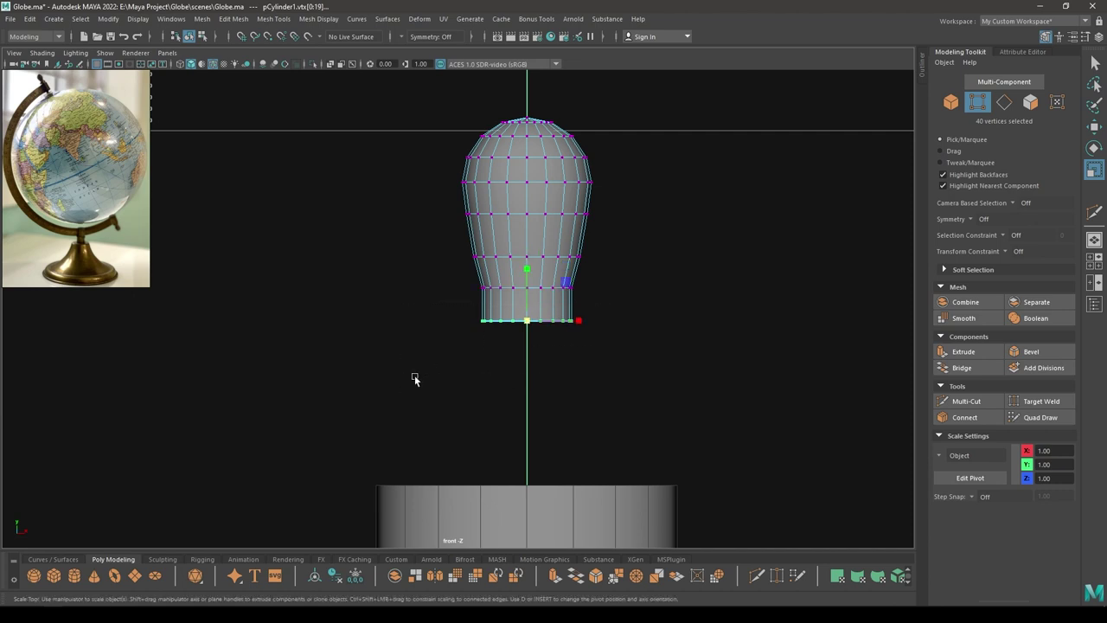
pyautogui.moveTo(532, 323); pyautogui.dragTo(525, 325)
pyautogui.press('w')
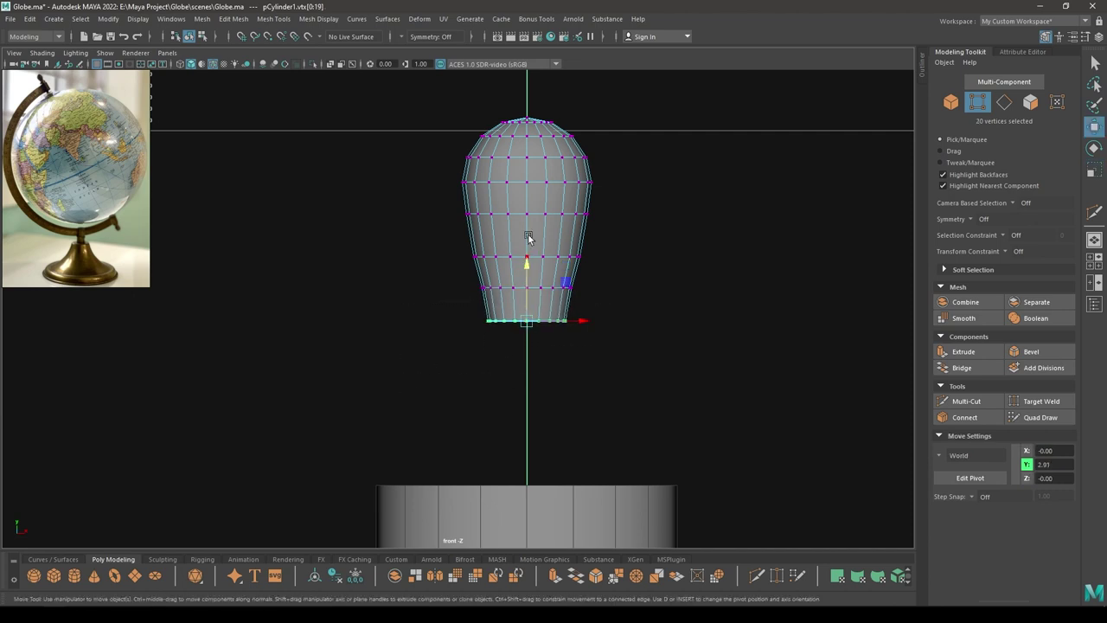
pyautogui.moveTo(529, 235); pyautogui.dragTo(586, 199, button='right')
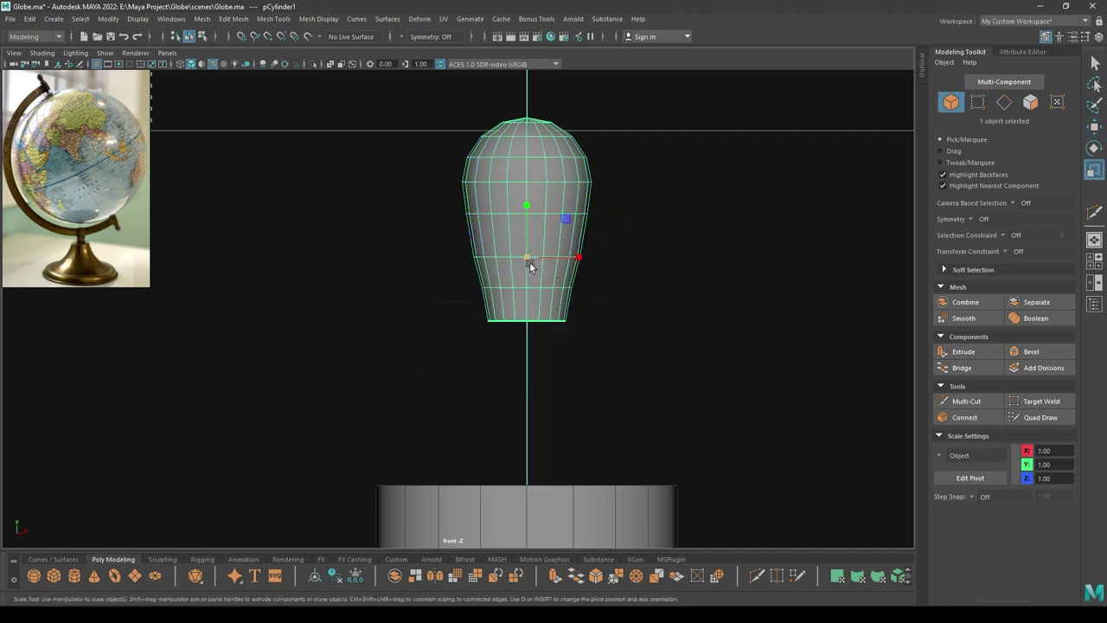
# - Lower the pin to about Y 2.86 into the pipe's mouth and enlarge it uniformly
pyautogui.moveTo(522, 199); pyautogui.dragTo(519, 263)
pyautogui.press('space')
pyautogui.press('f')
pyautogui.keyDown('alt'); pyautogui.moveTo(509, 307); pyautogui.dragTo(521, 348); pyautogui.keyUp('alt')
pyautogui.keyDown('alt'); pyautogui.moveTo(522, 351); pyautogui.dragTo(481, 150, button='middle'); pyautogui.keyUp('alt')
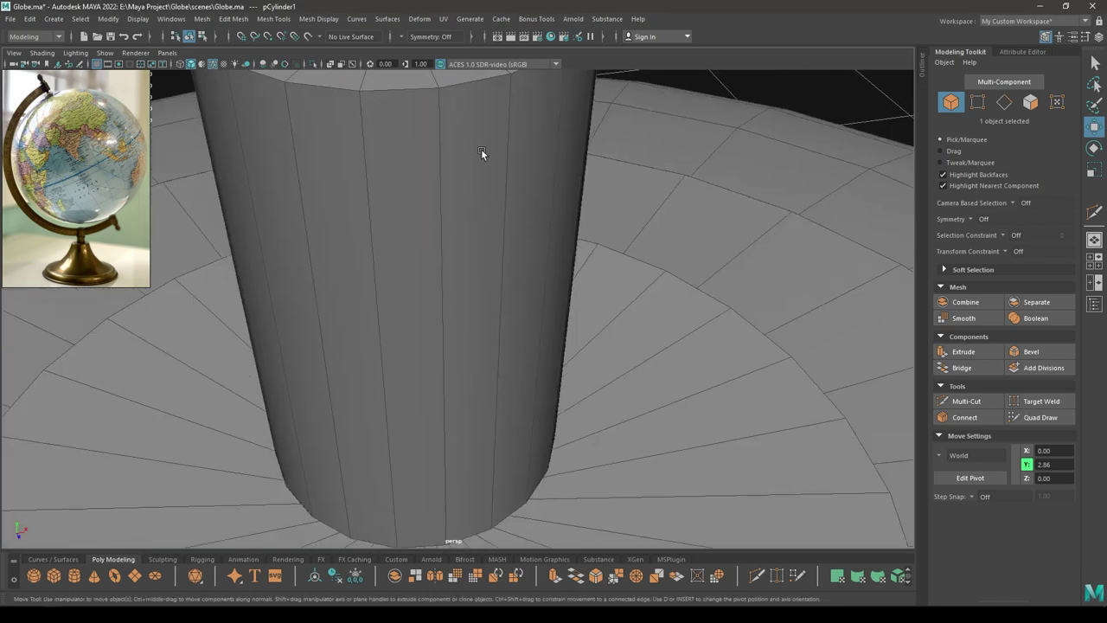
pyautogui.scroll(-3, 480, 138)
pyautogui.keyDown('alt'); pyautogui.moveTo(476, 109); pyautogui.dragTo(468, 307, button='middle'); pyautogui.keyUp('alt')
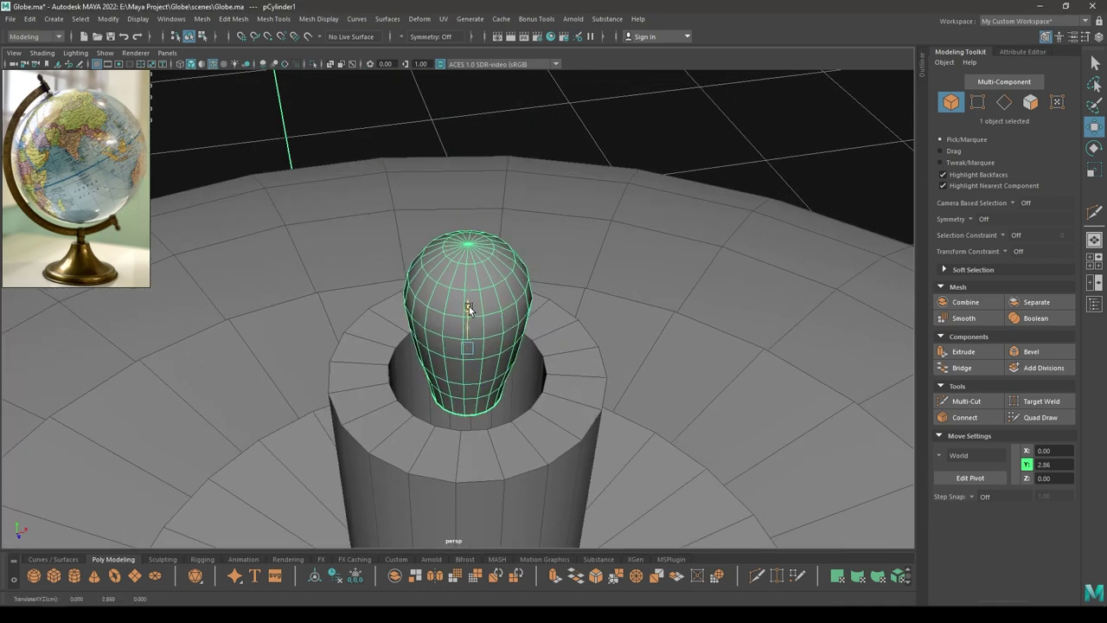
pyautogui.press('r')
pyautogui.moveTo(473, 353); pyautogui.dragTo(603, 355)
# - Raise the pin to about Y 2.89 above the pipe's opening and enlarge it a little more
pyautogui.press('w')
pyautogui.moveTo(468, 306); pyautogui.dragTo(460, 240)
pyautogui.press('r')
pyautogui.moveTo(468, 287); pyautogui.dragTo(523, 292)
pyautogui.press('w')
pyautogui.moveTo(469, 246)
pyautogui.mouseDown()
pyautogui.moveTo(469, 228)
pyautogui.moveTo(470, 241)
pyautogui.mouseUp()
pyautogui.scroll(-8, 472, 298)
pyautogui.keyDown('alt'); pyautogui.moveTo(471, 297); pyautogui.dragTo(495, 476); pyautogui.keyUp('alt')
pyautogui.scroll(3, 469, 349)
pyautogui.keyDown('alt'); pyautogui.moveTo(470, 349); pyautogui.dragTo(480, 315, button='middle'); pyautogui.keyUp('alt')
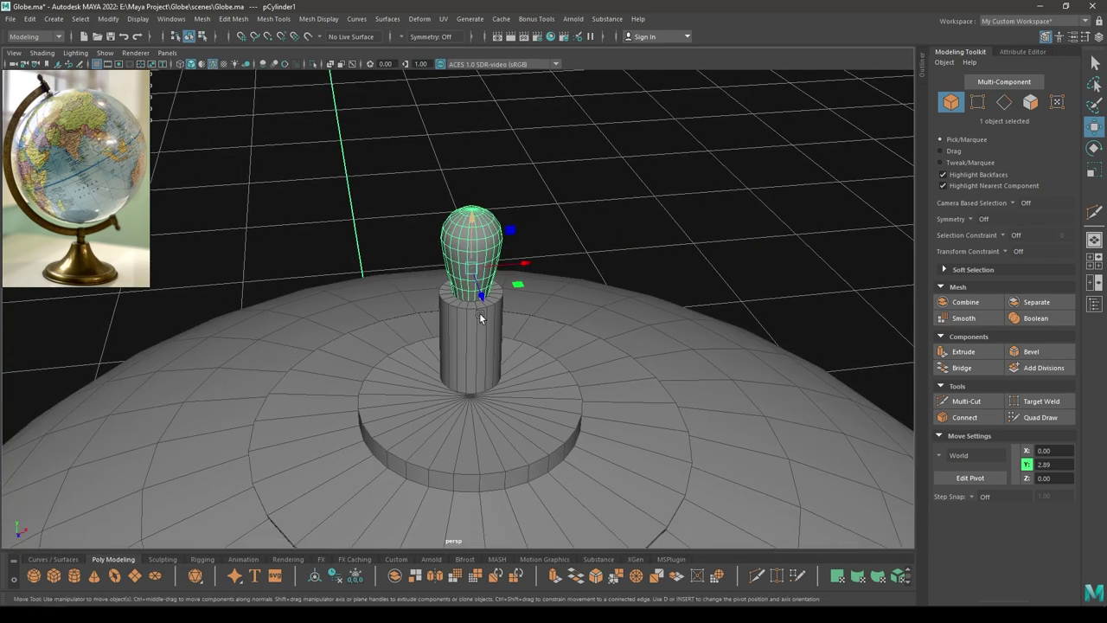
# - Raise the pin well clear of the pipe to about Y 3.10 and scale it down slightly
pyautogui.moveTo(472, 220); pyautogui.dragTo(461, 147)
pyautogui.keyDown('alt'); pyautogui.moveTo(469, 195); pyautogui.dragTo(496, 256); pyautogui.keyUp('alt')
pyautogui.scroll(3, 495, 255)
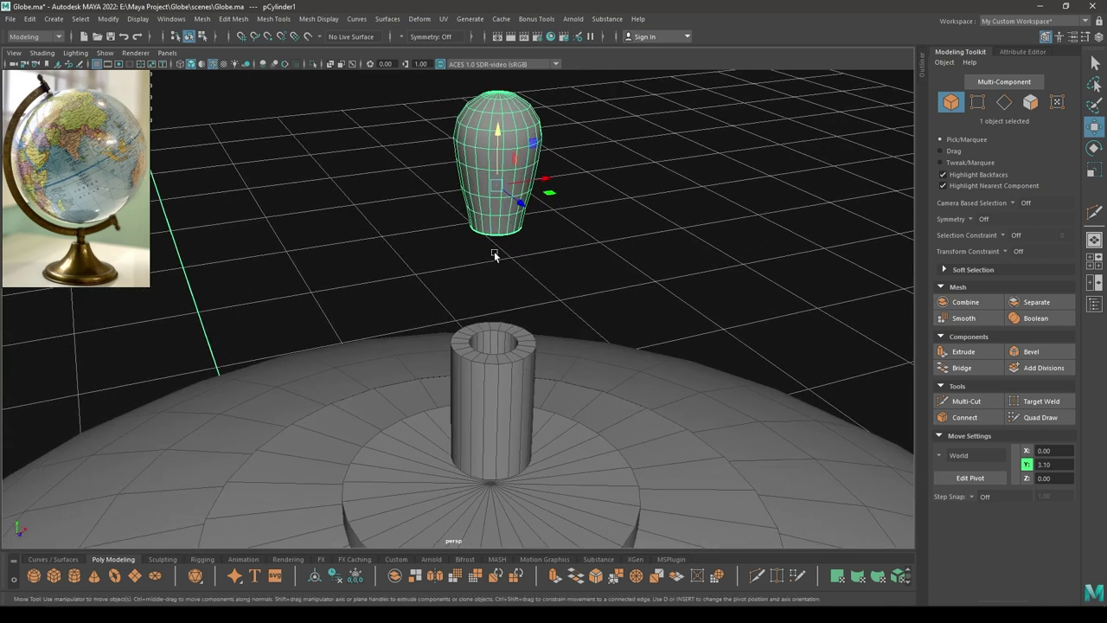
pyautogui.press('r')
pyautogui.moveTo(499, 185); pyautogui.dragTo(492, 184)
pyautogui.press('w')
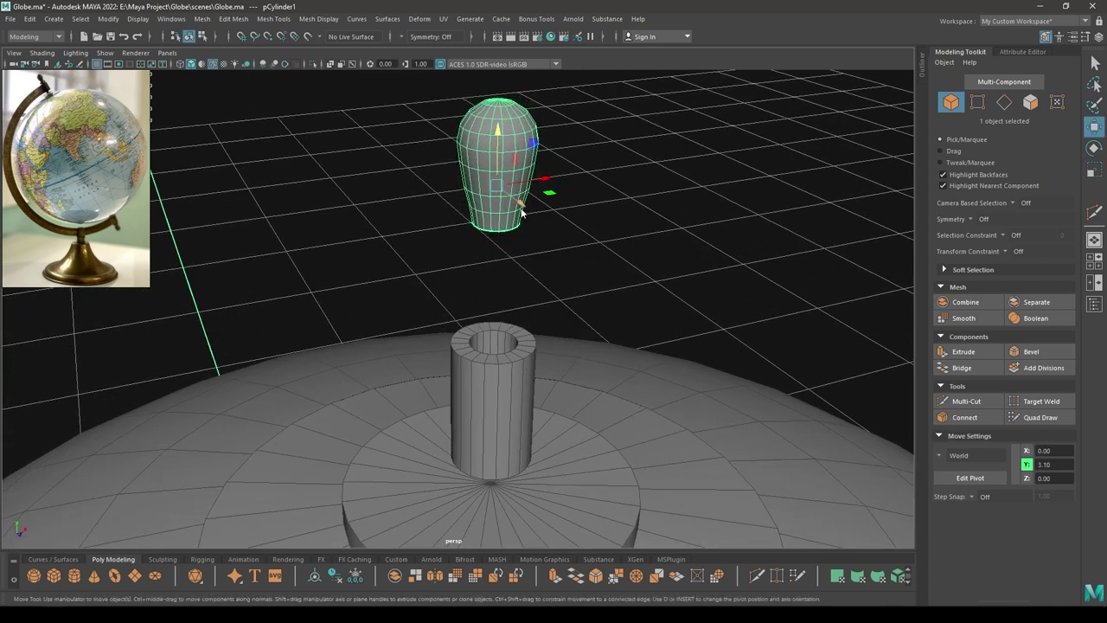
# - Extrude the pin's bottom edge loop downward, flare it outward, and extrude it down again into a short vertical rim
pyautogui.moveTo(521, 212); pyautogui.dragTo(521, 180, button='right')
pyautogui.keyDown('alt'); pyautogui.moveTo(522, 192); pyautogui.dragTo(505, 182); pyautogui.keyUp('alt')
pyautogui.doubleClick(507, 231)
pyautogui.scroll(2, 543, 268)
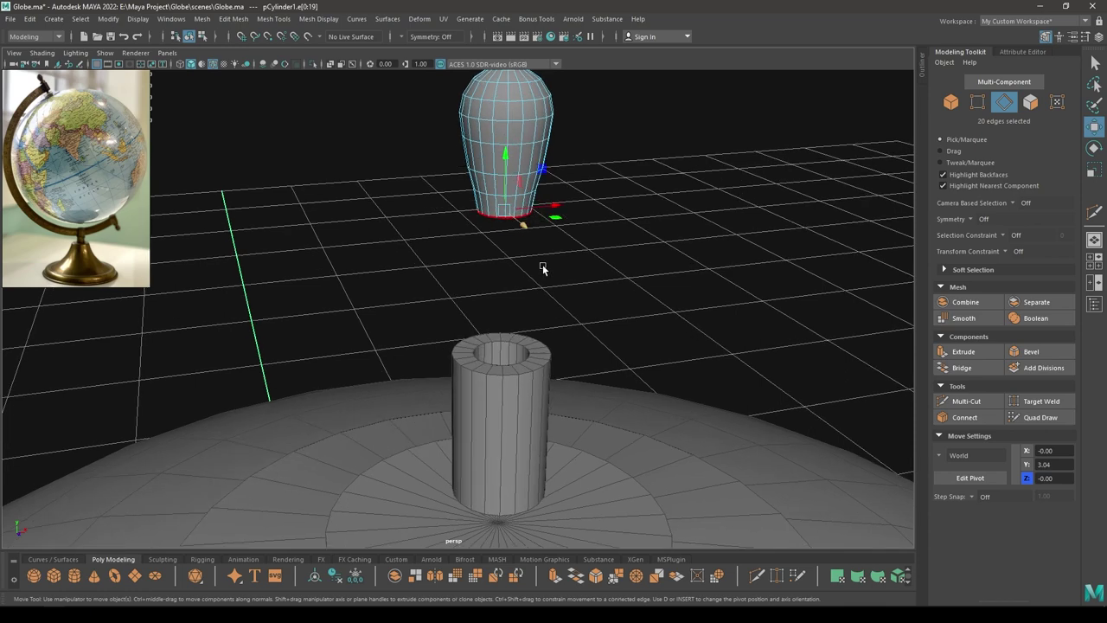
pyautogui.scroll(2, 544, 268)
pyautogui.keyDown('alt'); pyautogui.moveTo(564, 289); pyautogui.dragTo(577, 384, button='middle'); pyautogui.keyUp('alt')
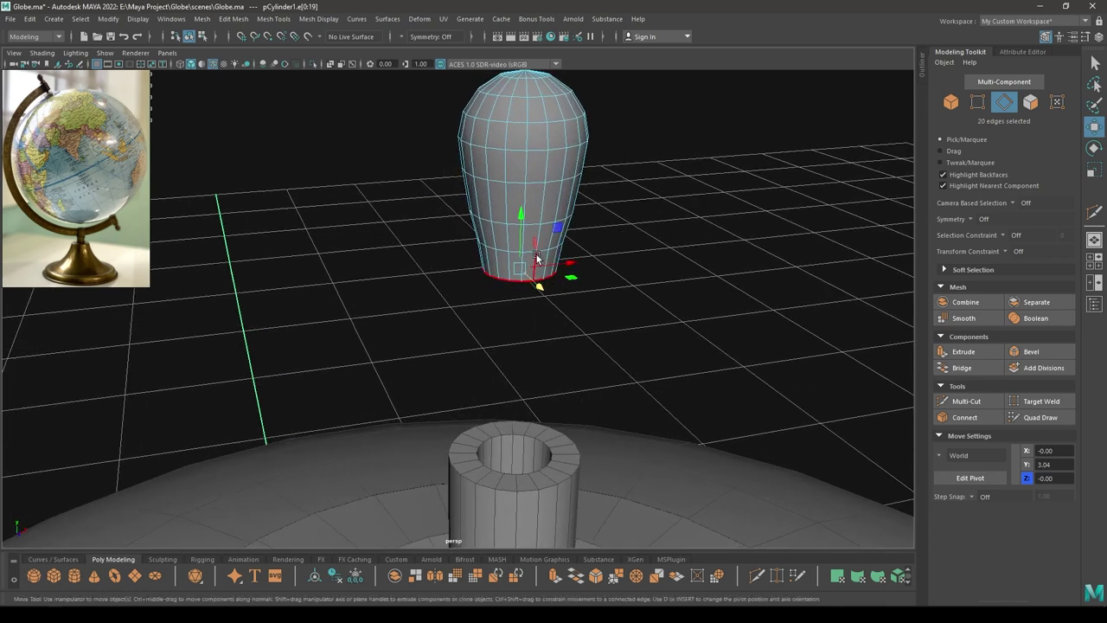
pyautogui.keyDown('shift'); pyautogui.moveTo(523, 221); pyautogui.dragTo(522, 237); pyautogui.keyUp('shift')
pyautogui.press('r')
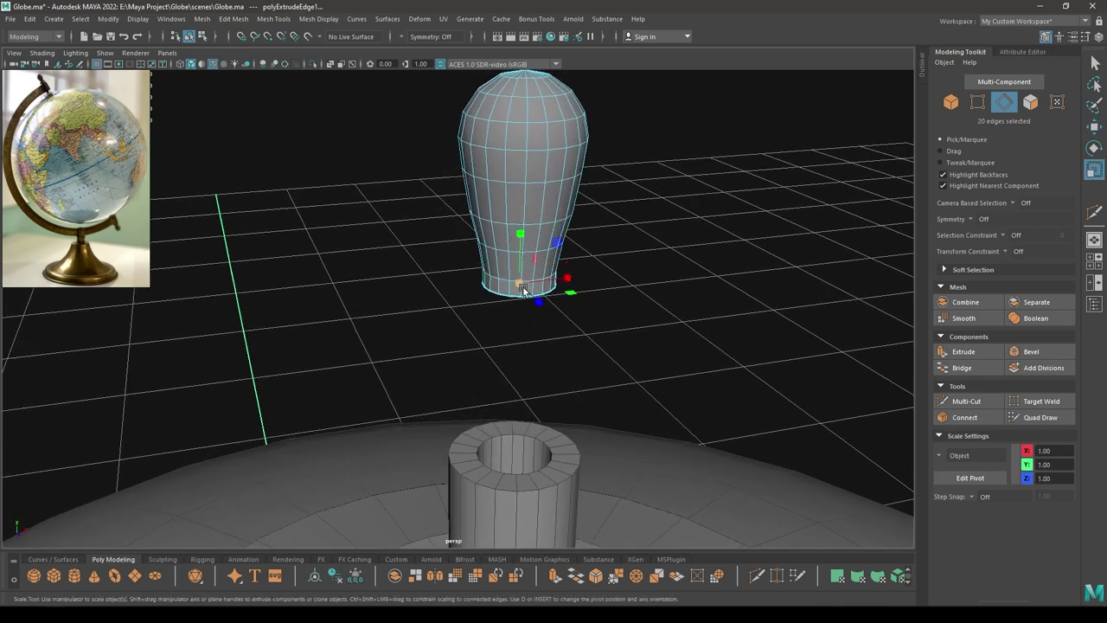
pyautogui.moveTo(520, 285); pyautogui.dragTo(532, 289)
pyautogui.press('w')
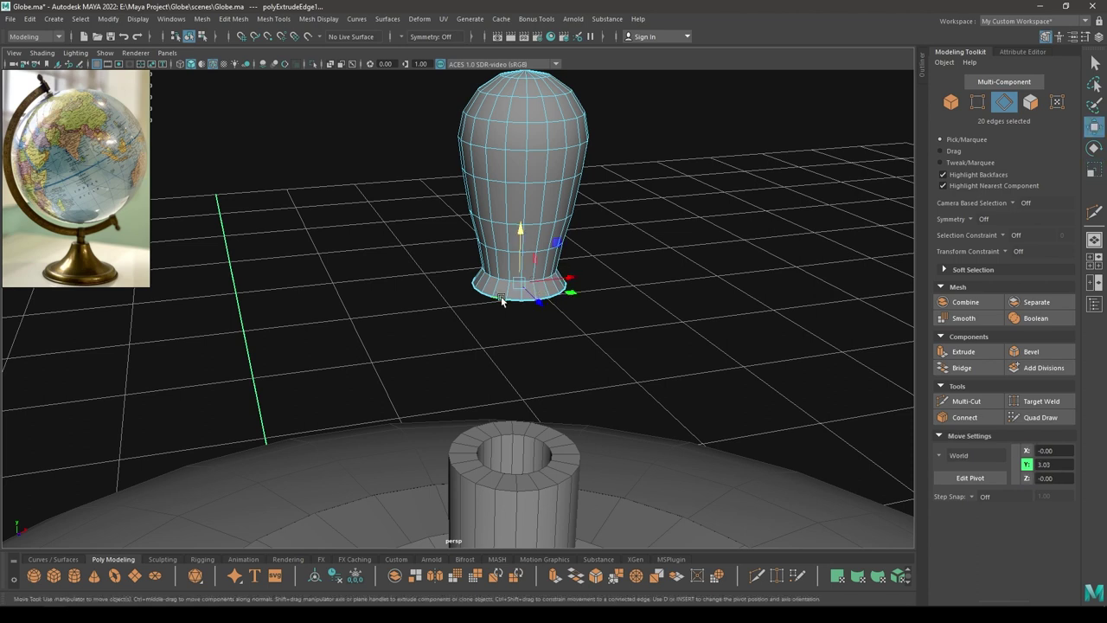
pyautogui.doubleClick(502, 301)
pyautogui.keyDown('shift'); pyautogui.moveTo(519, 231); pyautogui.dragTo(519, 238); pyautogui.keyUp('shift')
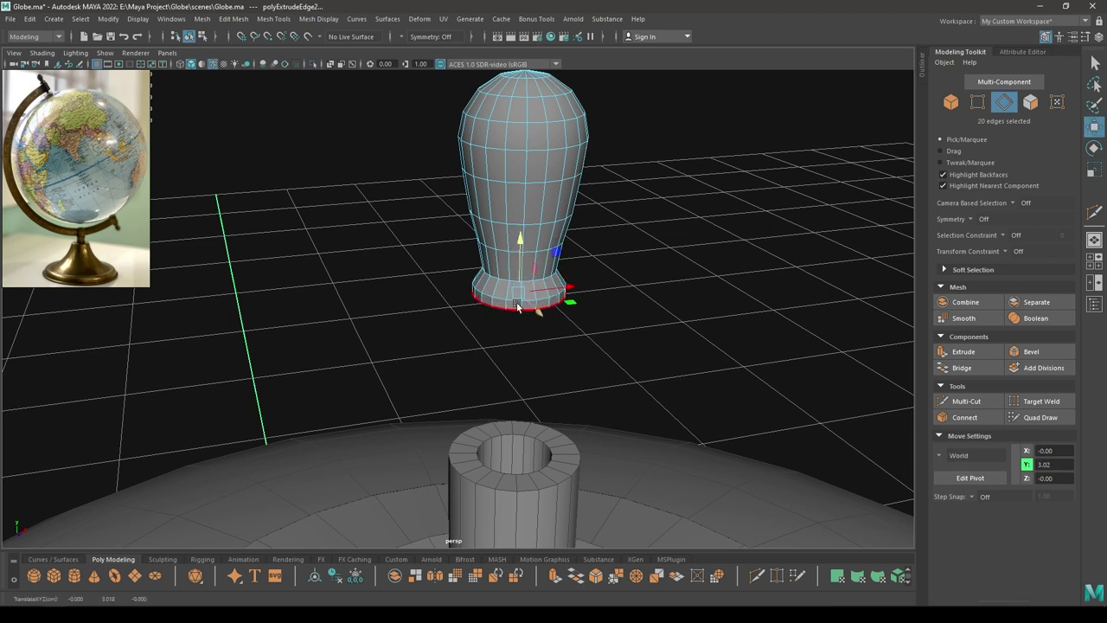
# - Extrude the rim's bottom edge inward and then down into a long thin stem ending at about Y 2.85
pyautogui.keyDown('alt'); pyautogui.moveTo(518, 303); pyautogui.dragTo(514, 339); pyautogui.keyUp('alt')
pyautogui.press('r')
pyautogui.press('w')
pyautogui.keyDown('shift'); pyautogui.moveTo(521, 239); pyautogui.dragTo(532, 405); pyautogui.keyUp('shift')
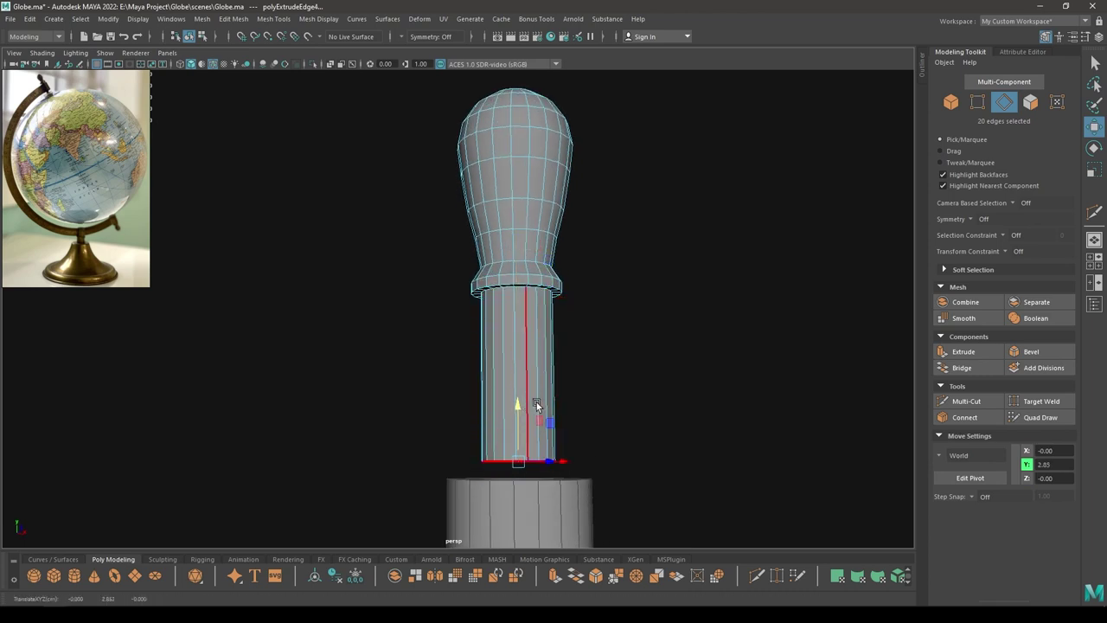
pyautogui.scroll(-2, 536, 400)
pyautogui.keyDown('alt'); pyautogui.moveTo(519, 342); pyautogui.dragTo(508, 378); pyautogui.keyUp('alt')
# - Return to object mode and lower the pin to about Y 2.92 so the stem enters the pipe and the collar rests on it
pyautogui.moveTo(525, 293); pyautogui.dragTo(600, 272, button='right')
pyautogui.press('space')
pyautogui.keyDown('alt'); pyautogui.moveTo(572, 326); pyautogui.dragTo(547, 366); pyautogui.keyUp('alt')
pyautogui.keyDown('alt'); pyautogui.moveTo(547, 367); pyautogui.dragTo(589, 551, button='right'); pyautogui.keyUp('alt')
pyautogui.keyDown('alt'); pyautogui.moveTo(578, 380); pyautogui.dragTo(581, 322, button='middle'); pyautogui.keyUp('alt')
pyautogui.scroll(4, 559, 292)
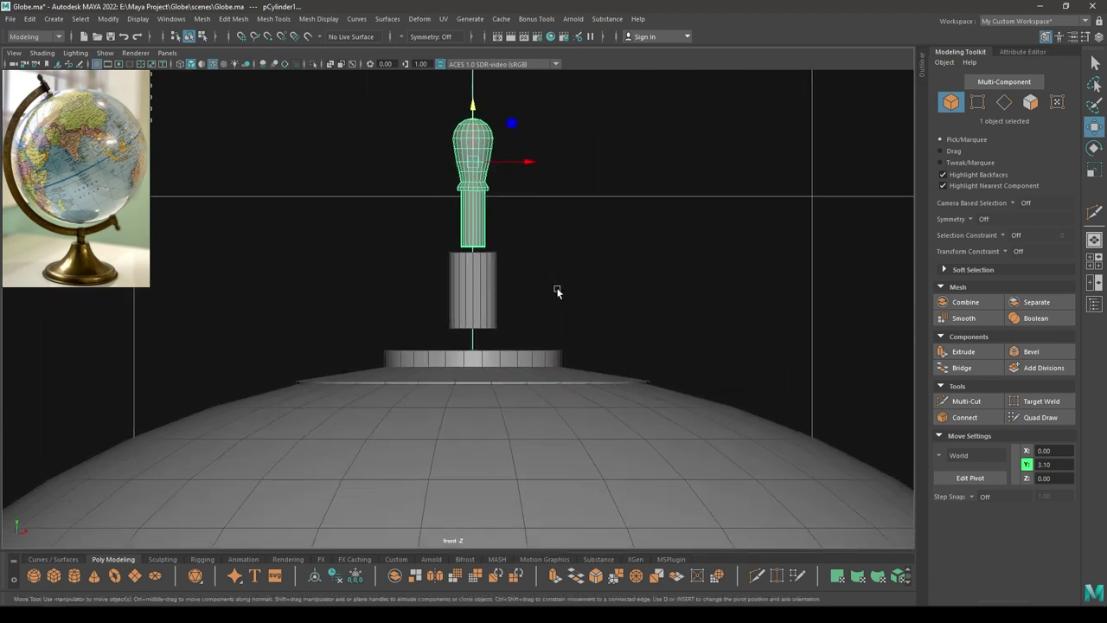
pyautogui.moveTo(472, 81); pyautogui.dragTo(482, 154)
pyautogui.press('space')
pyautogui.moveTo(484, 227); pyautogui.dragTo(482, 119)
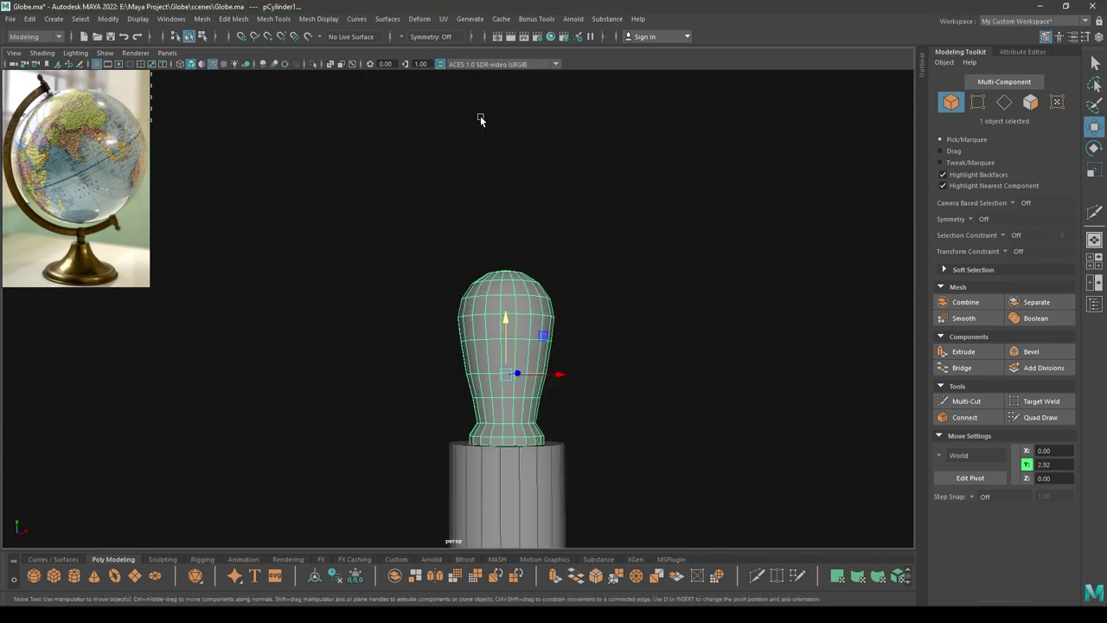
# - Select the stem's bottom vertices in the front view and move them down through the pipe toward the raised cap
pyautogui.press('f')
pyautogui.keyDown('alt'); pyautogui.moveTo(492, 270); pyautogui.dragTo(480, 364); pyautogui.keyUp('alt')
pyautogui.keyDown('alt'); pyautogui.moveTo(480, 364); pyautogui.dragTo(464, 298, button='right'); pyautogui.keyUp('alt')
pyautogui.keyDown('alt'); pyautogui.moveTo(464, 298); pyautogui.dragTo(436, 302); pyautogui.keyUp('alt')
pyautogui.press('space')
pyautogui.keyDown('alt'); pyautogui.moveTo(533, 279); pyautogui.dragTo(572, 350, button='right'); pyautogui.keyUp('alt')
pyautogui.scroll(3, 571, 303)
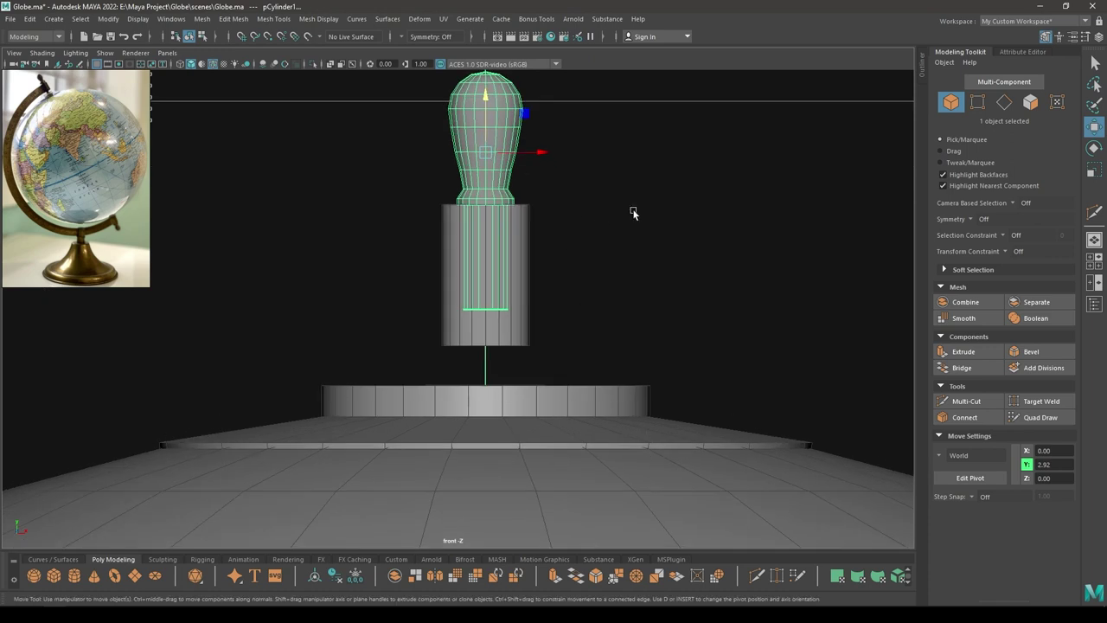
pyautogui.moveTo(634, 210); pyautogui.dragTo(578, 206, button='right')
pyautogui.moveTo(544, 299); pyautogui.dragTo(437, 335)
pyautogui.keyDown('alt'); pyautogui.moveTo(558, 416); pyautogui.dragTo(674, 553, button='right'); pyautogui.keyUp('alt')
pyautogui.keyDown('alt'); pyautogui.moveTo(544, 292); pyautogui.dragTo(506, 228, button='middle'); pyautogui.keyUp('alt')
pyautogui.moveTo(485, 190); pyautogui.dragTo(525, 338)
pyautogui.press('space')
# - Return the pin to object mode and fine-tune its uniform scale over the pipe
pyautogui.keyDown('alt'); pyautogui.moveTo(525, 338); pyautogui.dragTo(513, 285, button='middle'); pyautogui.keyUp('alt')
pyautogui.moveTo(546, 217); pyautogui.dragTo(612, 191, button='right')
pyautogui.click(573, 254)
pyautogui.keyDown('alt'); pyautogui.moveTo(574, 254); pyautogui.dragTo(463, 232); pyautogui.keyUp('alt')
pyautogui.click(472, 255)
pyautogui.press('r')
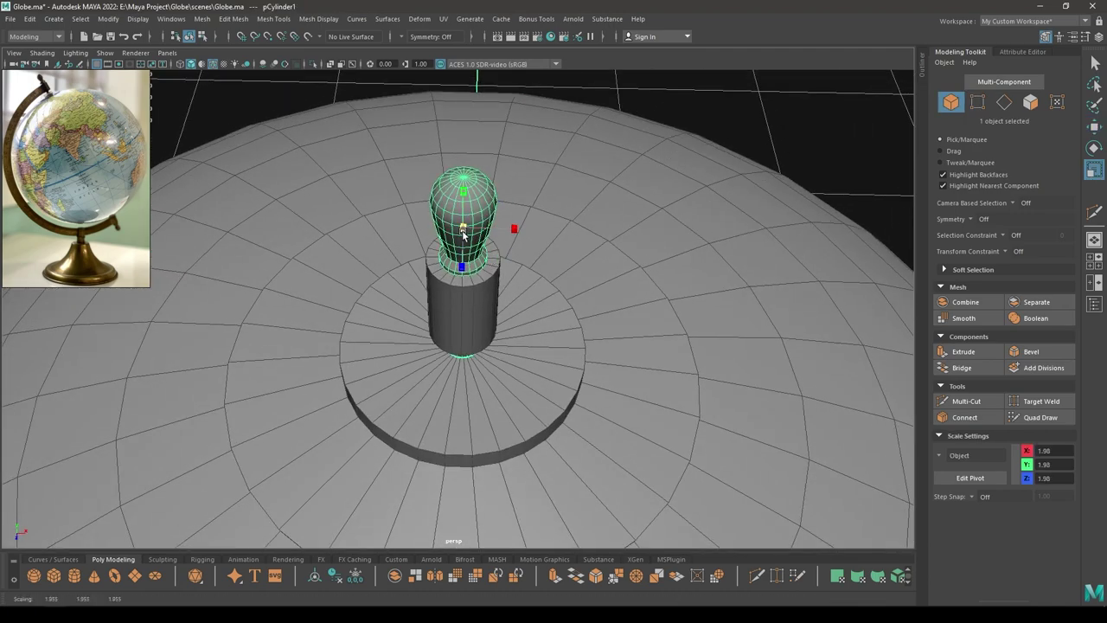
pyautogui.press('w')
# - Examine from several angles how the pin, the pipe and the stem's lower end meet the raised cap
pyautogui.click(722, 107)
pyautogui.keyDown('alt'); pyautogui.moveTo(532, 316); pyautogui.dragTo(528, 242); pyautogui.keyUp('alt')
pyautogui.scroll(5, 523, 269)
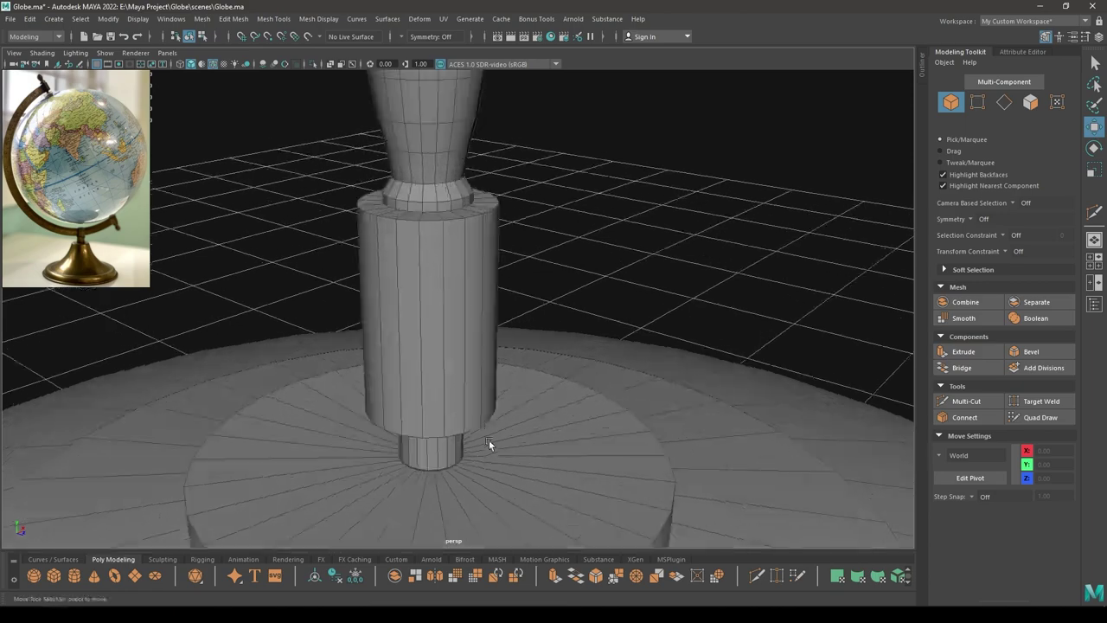
pyautogui.keyDown('alt'); pyautogui.moveTo(489, 440); pyautogui.dragTo(468, 427); pyautogui.keyUp('alt')
pyautogui.click(468, 428)
pyautogui.moveTo(437, 274)
pyautogui.keyDown('alt'); pyautogui.mouseDown()
pyautogui.moveTo(505, 278)
pyautogui.moveTo(474, 250)
pyautogui.moveTo(433, 257)
pyautogui.moveTo(437, 270)
pyautogui.mouseUp(); pyautogui.keyUp('alt')
pyautogui.click(607, 202)
pyautogui.scroll(-2, 553, 251)
pyautogui.keyDown('alt'); pyautogui.moveTo(506, 316); pyautogui.dragTo(497, 271); pyautogui.keyUp('alt')
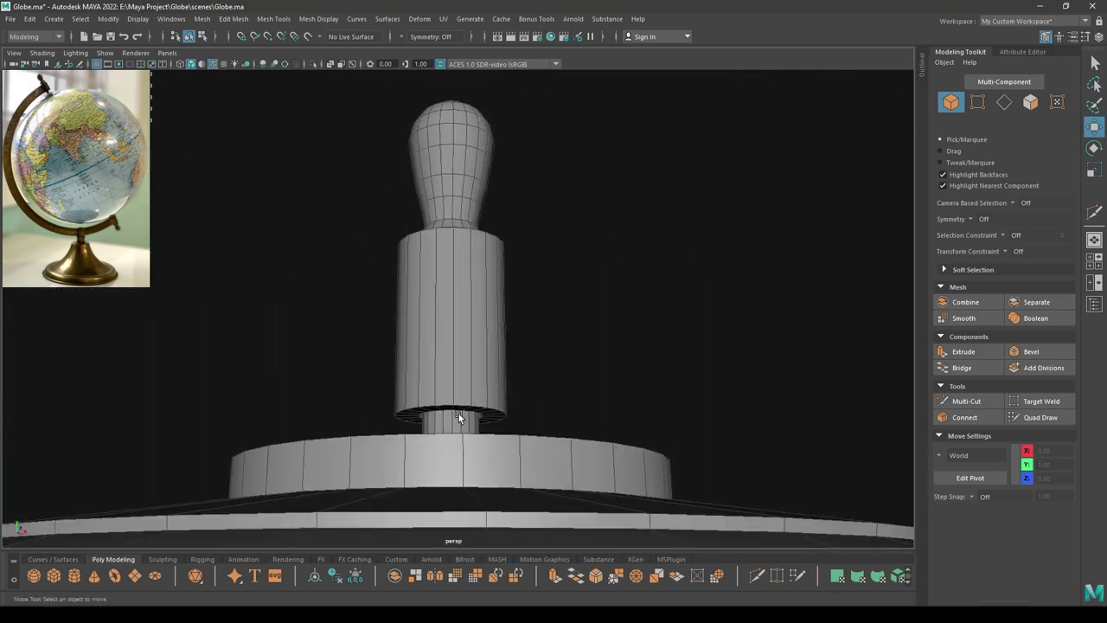
# - Lower the stem's bottom vertices slightly so they meet the top of the raised cap, and leave vertex editing
pyautogui.click(459, 413)
pyautogui.keyDown('alt'); pyautogui.moveTo(476, 415); pyautogui.dragTo(485, 434); pyautogui.keyUp('alt')
pyautogui.moveTo(618, 292); pyautogui.dragTo(564, 292, button='right')
pyautogui.keyDown('alt'); pyautogui.moveTo(579, 251); pyautogui.dragTo(539, 275); pyautogui.keyUp('alt')
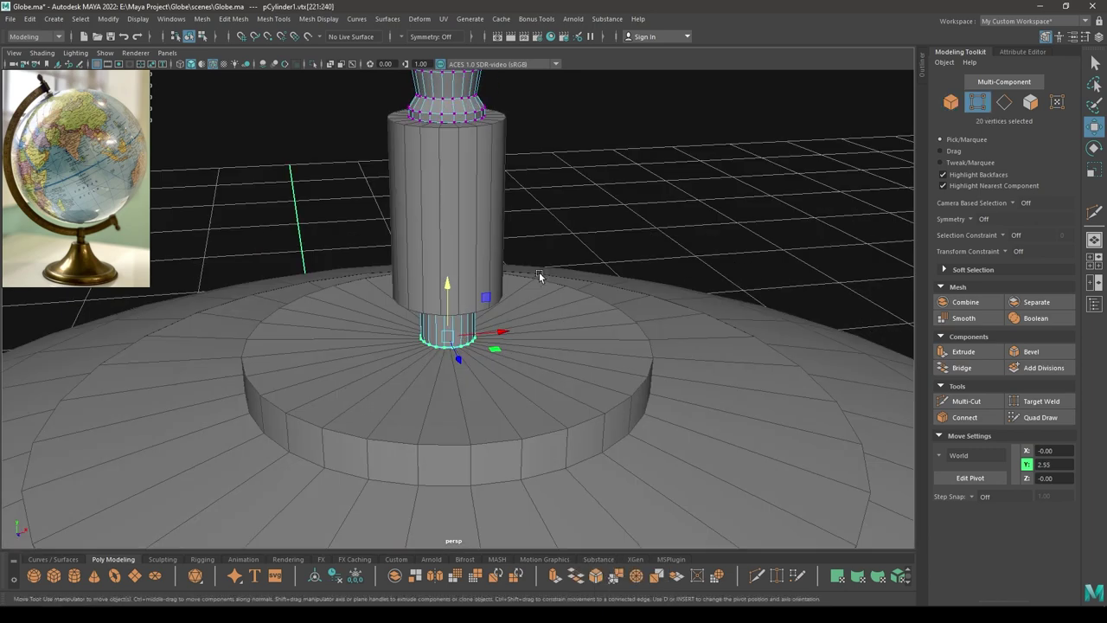
pyautogui.moveTo(447, 282); pyautogui.dragTo(446, 287)
pyautogui.moveTo(575, 204); pyautogui.dragTo(663, 172, button='right')
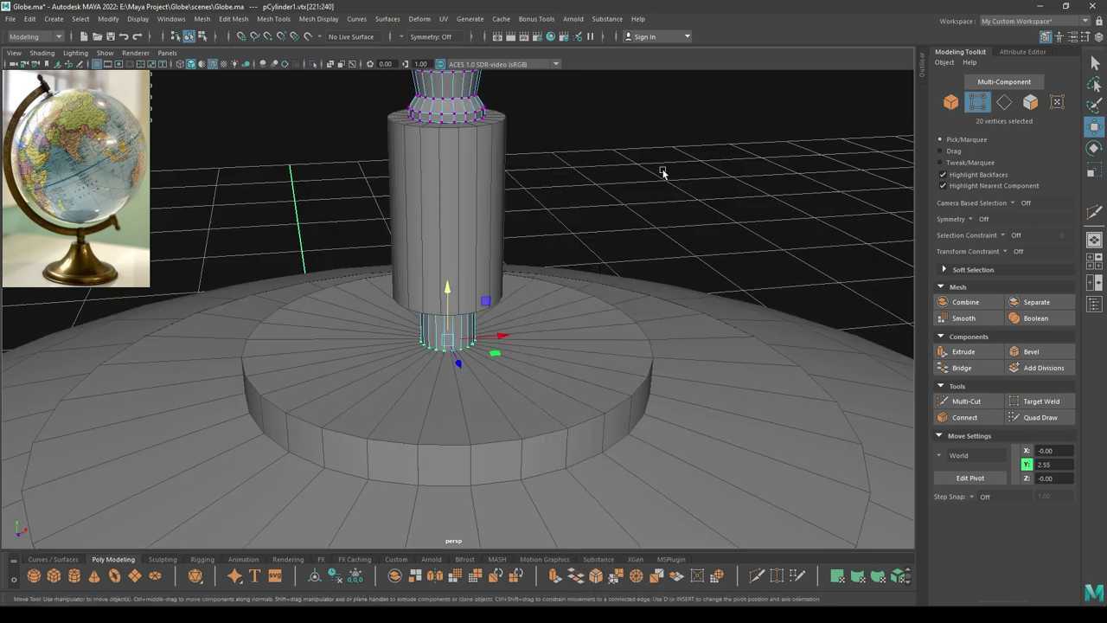
pyautogui.click(662, 171)
# - Select all of the pin's edges except the loops around its collar and apply Soften Edge to them
pyautogui.scroll(-1, 576, 313)
pyautogui.scroll(-5, 576, 313)
pyautogui.keyDown('alt'); pyautogui.moveTo(506, 194); pyautogui.dragTo(538, 175); pyautogui.keyUp('alt')
pyautogui.click(462, 173)
pyautogui.moveTo(551, 173); pyautogui.dragTo(524, 112, button='right')
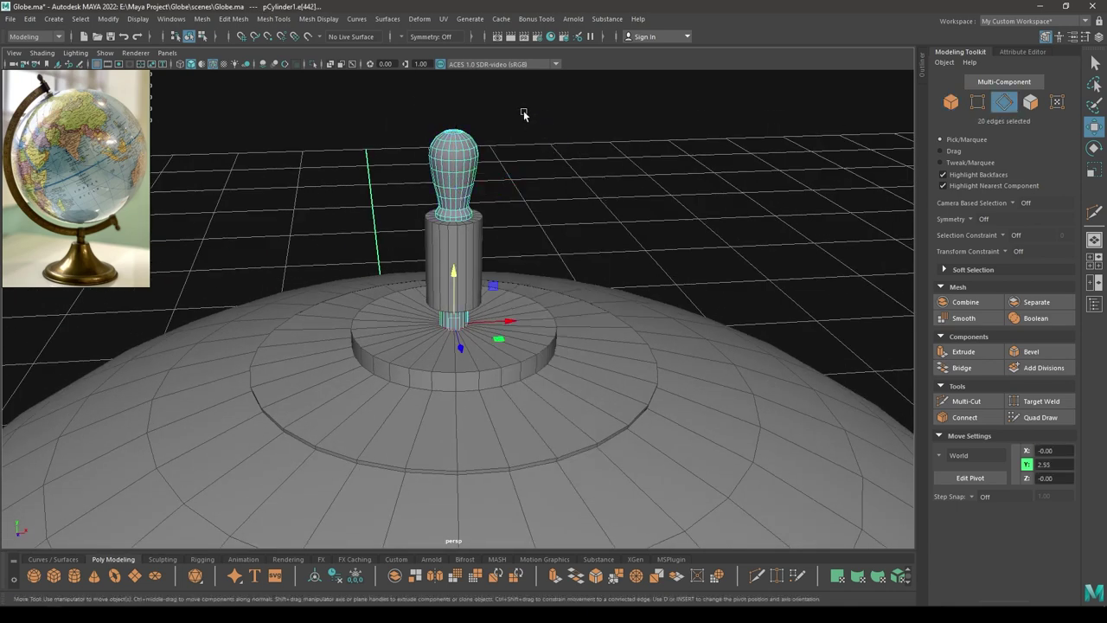
pyautogui.scroll(4, 467, 299)
pyautogui.keyDown('alt'); pyautogui.moveTo(521, 453); pyautogui.dragTo(551, 536, button='middle'); pyautogui.keyUp('alt')
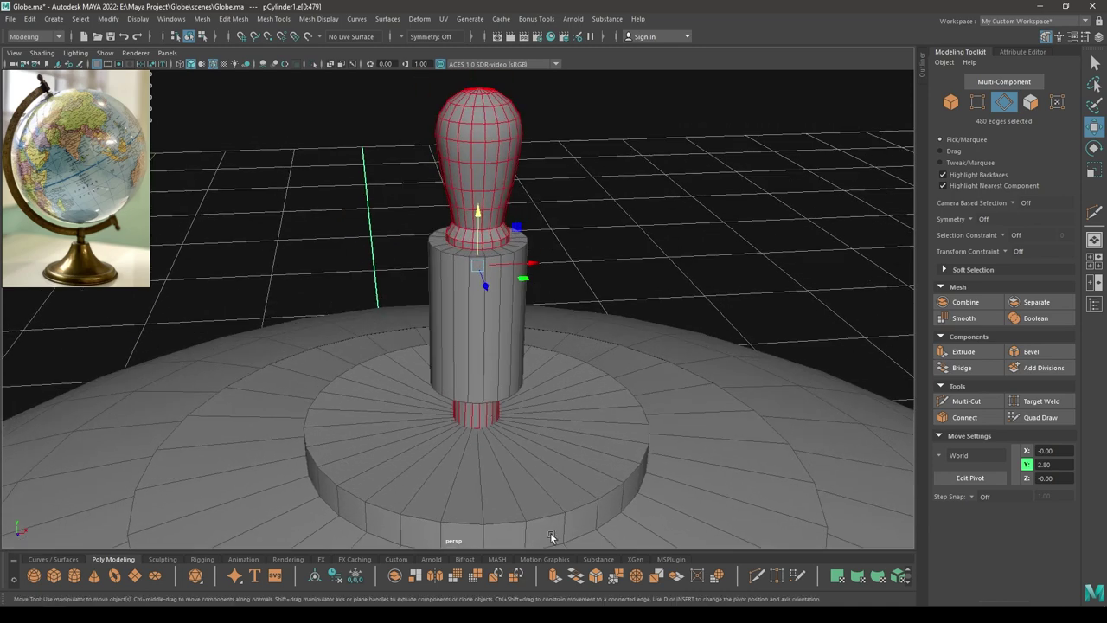
pyautogui.scroll(4, 480, 423)
pyautogui.press('alt')
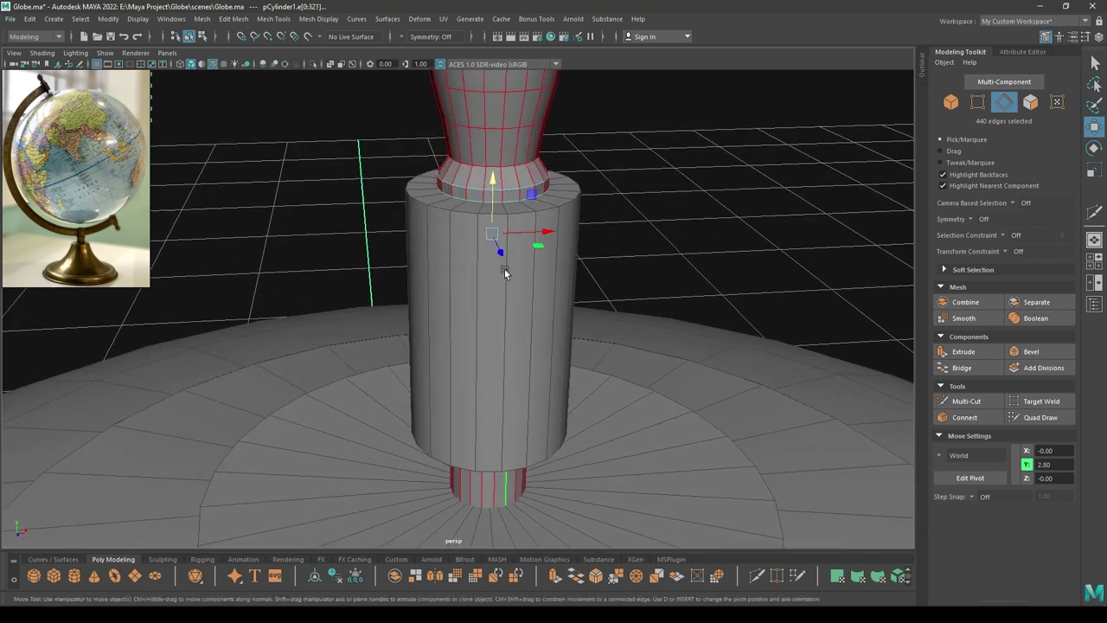
pyautogui.keyDown('alt'); pyautogui.moveTo(506, 273); pyautogui.dragTo(500, 232); pyautogui.keyUp('alt')
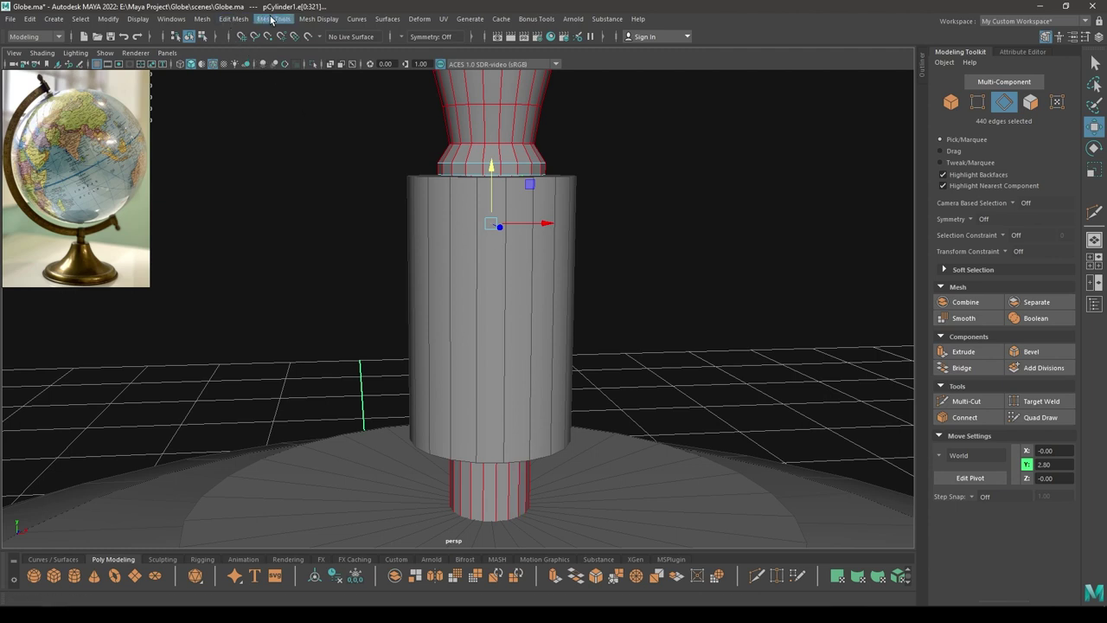
pyautogui.click(320, 19)
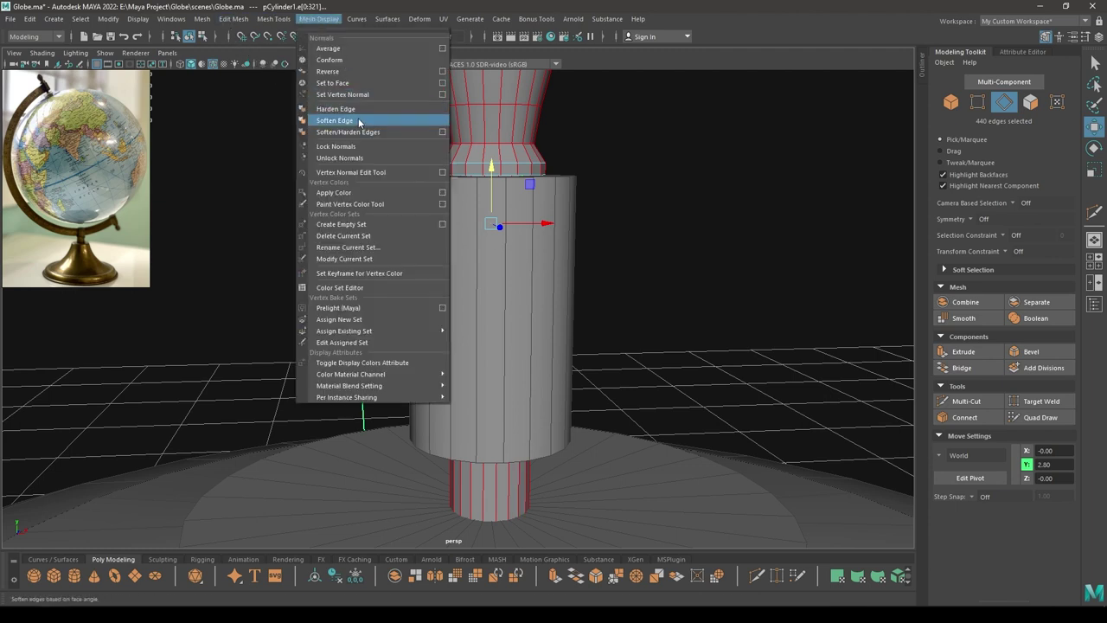
pyautogui.click(359, 122)
pyautogui.click(636, 105)
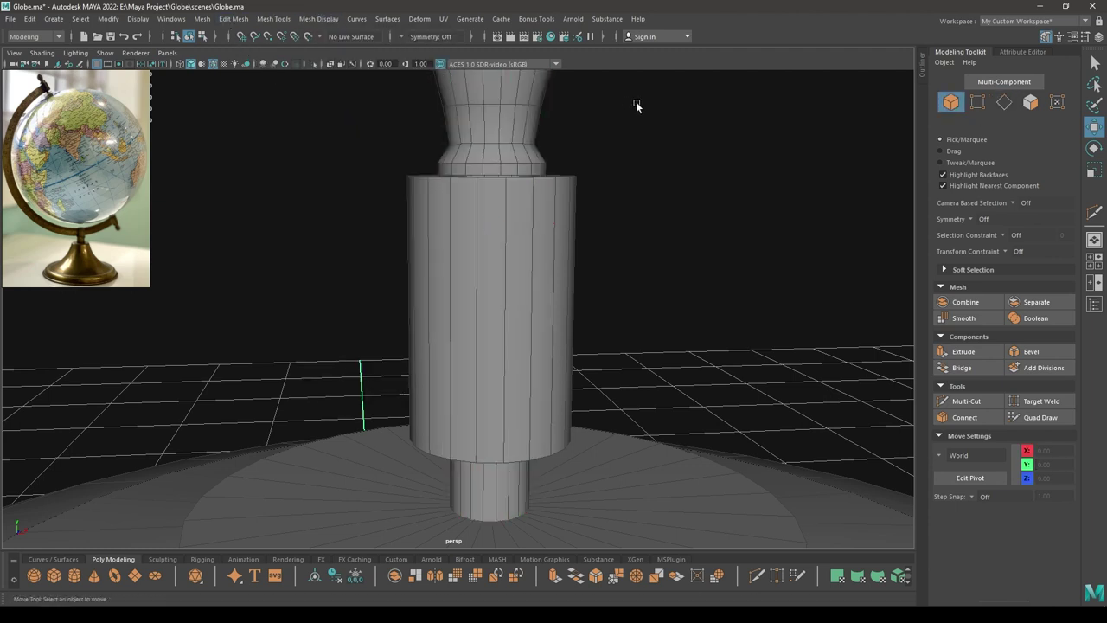
# - Hide everything except the pin and view the open underside of its stem
pyautogui.click(523, 116)
pyautogui.hotkey('alt', 'h')
pyautogui.click(576, 228)
pyautogui.keyDown('alt'); pyautogui.moveTo(576, 227); pyautogui.dragTo(587, 182); pyautogui.keyUp('alt')
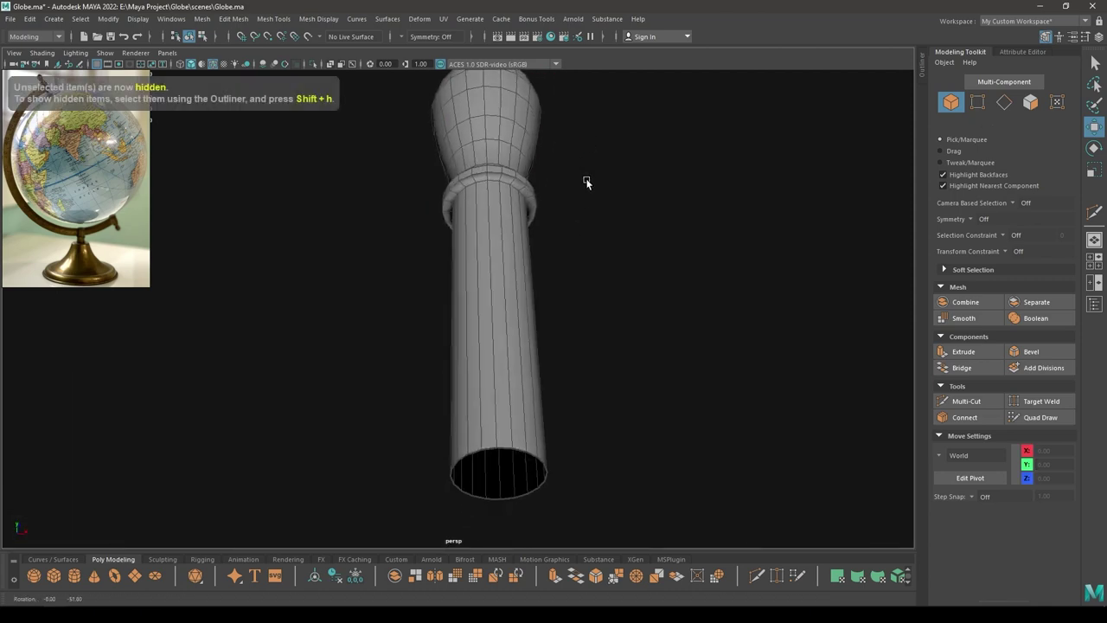
# - Select the edge loop where the stem meets the underside of the pin's collar, apply Harden Edge, and leave edge editing
pyautogui.scroll(3, 523, 310)
pyautogui.keyDown('alt'); pyautogui.moveTo(523, 309); pyautogui.dragTo(418, 205); pyautogui.keyUp('alt')
pyautogui.scroll(4, 418, 205)
pyautogui.scroll(-2, 459, 304)
pyautogui.keyDown('alt'); pyautogui.moveTo(460, 303); pyautogui.dragTo(445, 241); pyautogui.keyUp('alt')
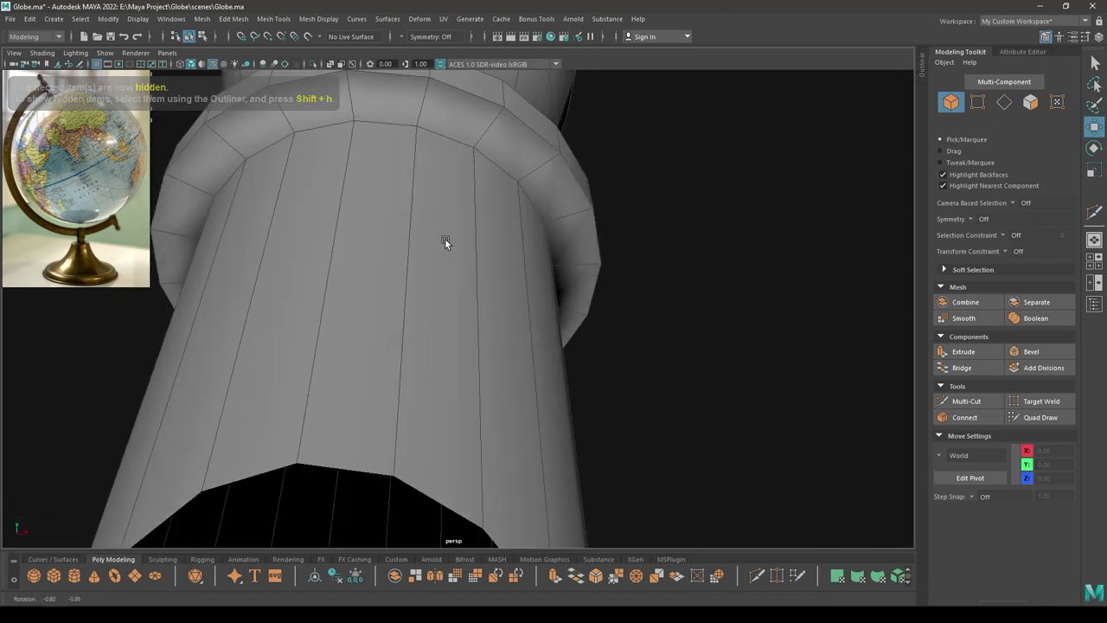
pyautogui.click(395, 180)
pyautogui.moveTo(385, 162); pyautogui.dragTo(388, 125, button='right')
pyautogui.doubleClick(391, 125)
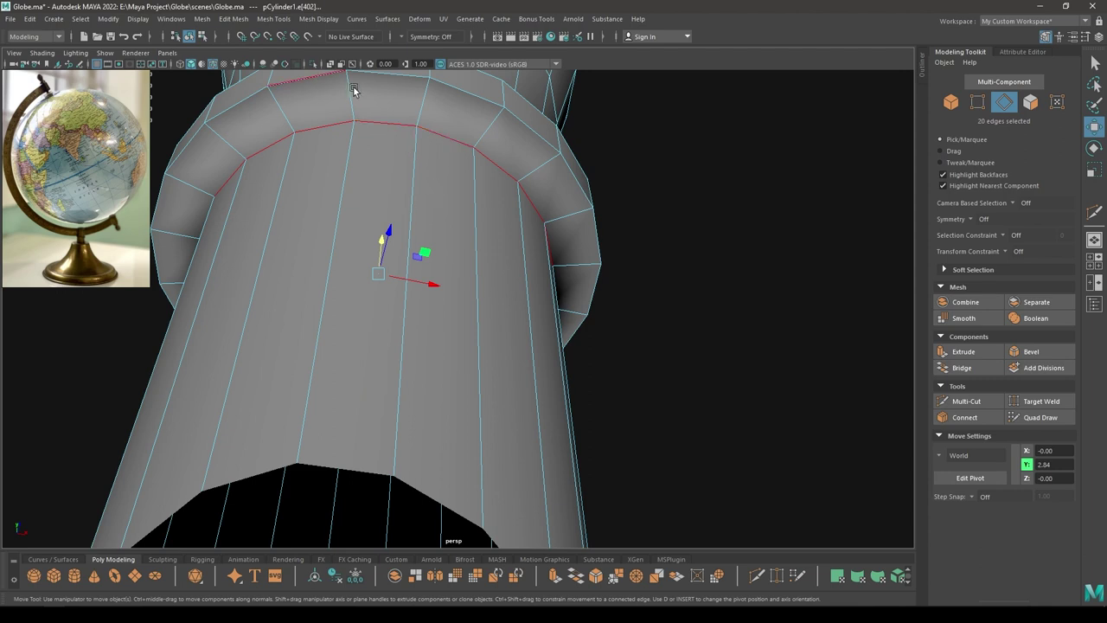
pyautogui.click(317, 19)
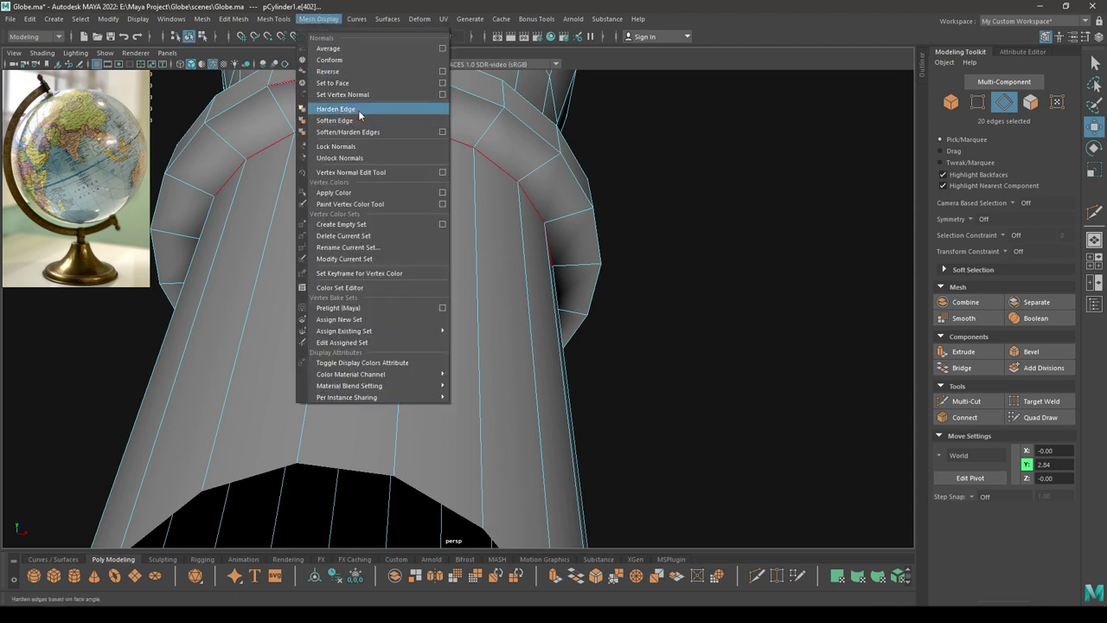
pyautogui.click(400, 108)
pyautogui.moveTo(421, 148); pyautogui.dragTo(484, 127, button='right')
pyautogui.click(596, 113)
pyautogui.scroll(-12, 628, 237)
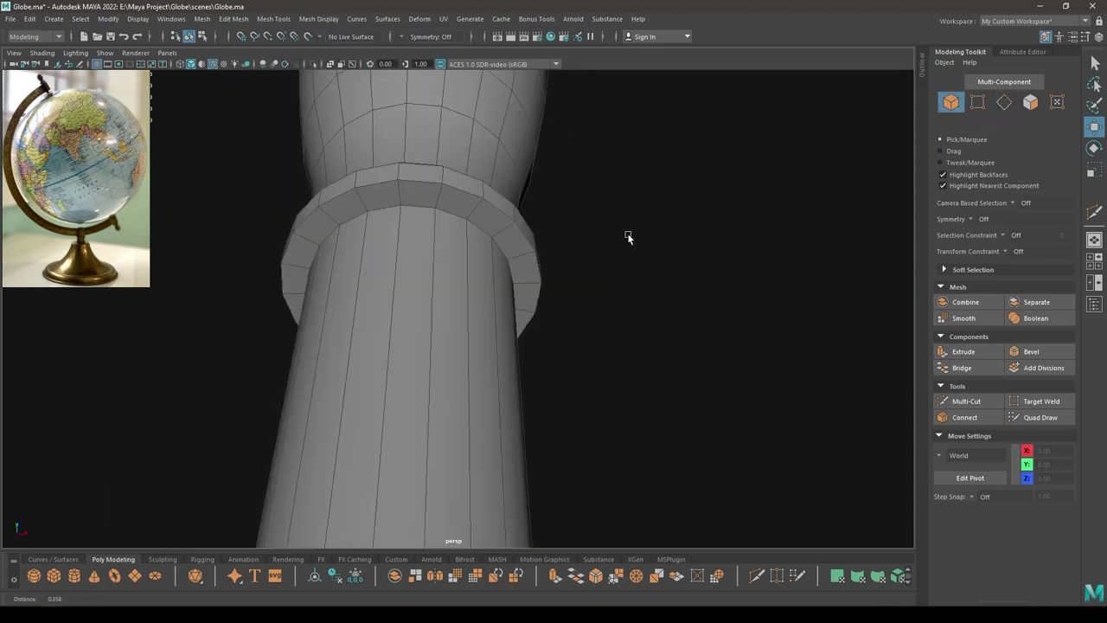
pyautogui.keyDown('alt'); pyautogui.moveTo(628, 237); pyautogui.dragTo(516, 257); pyautogui.keyUp('alt')
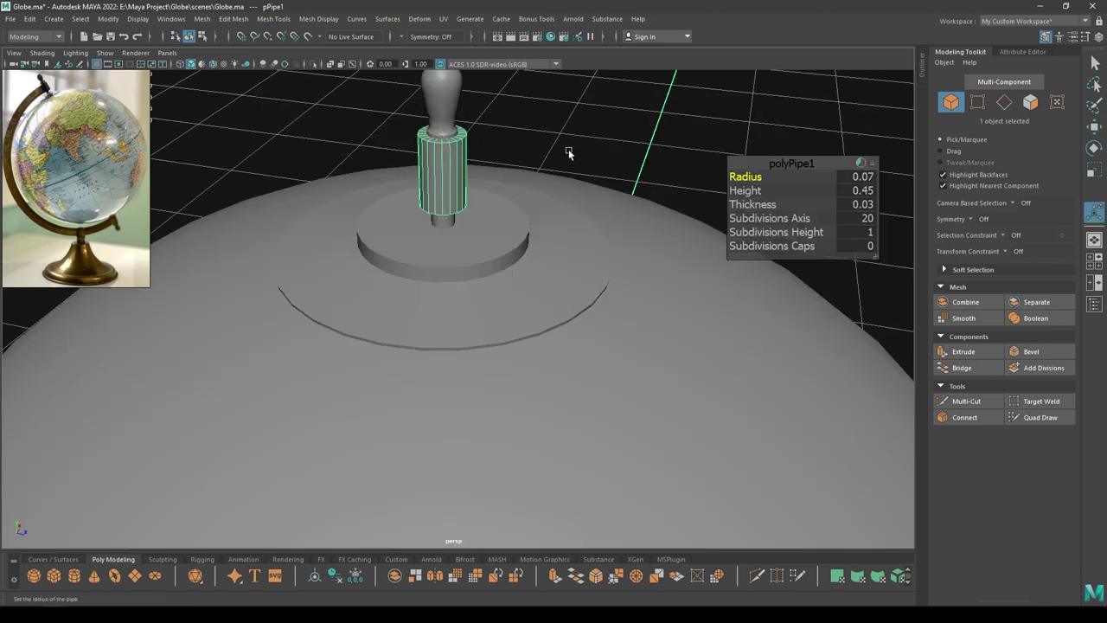
# - Isolate the small pipe around the pin's stem and set its Subdivisions Axis to 14
pyautogui.keyDown('alt'); pyautogui.moveTo(505, 145); pyautogui.dragTo(512, 225, button='middle'); pyautogui.keyUp('alt')
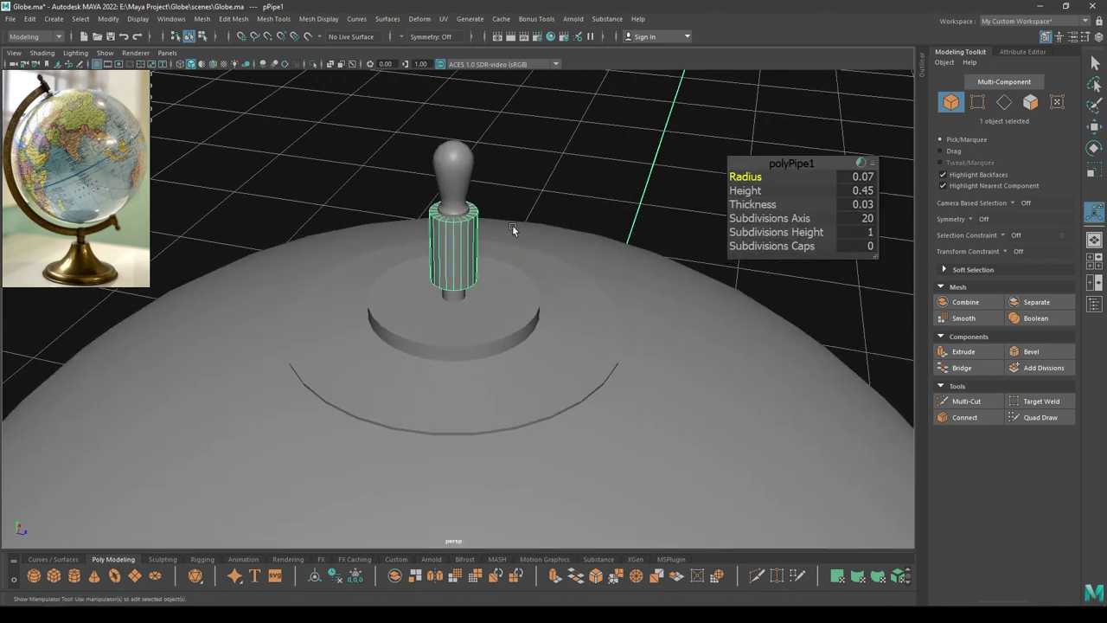
pyautogui.scroll(3, 491, 195)
pyautogui.moveTo(772, 219); pyautogui.dragTo(462, 269)
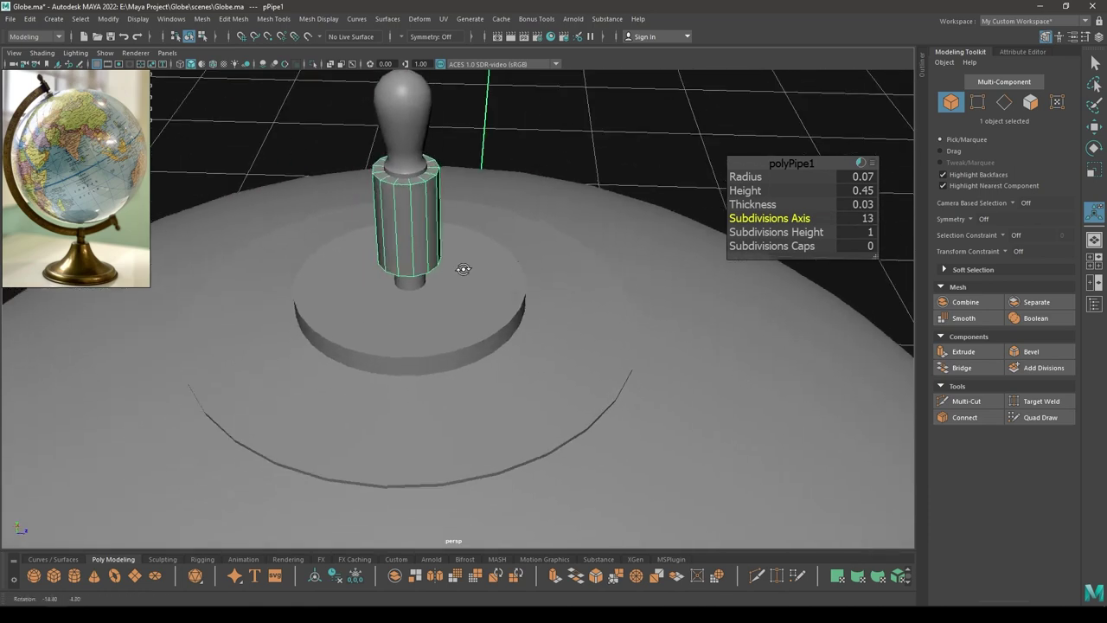
pyautogui.press('space')
pyautogui.moveTo(444, 224); pyautogui.dragTo(446, 256)
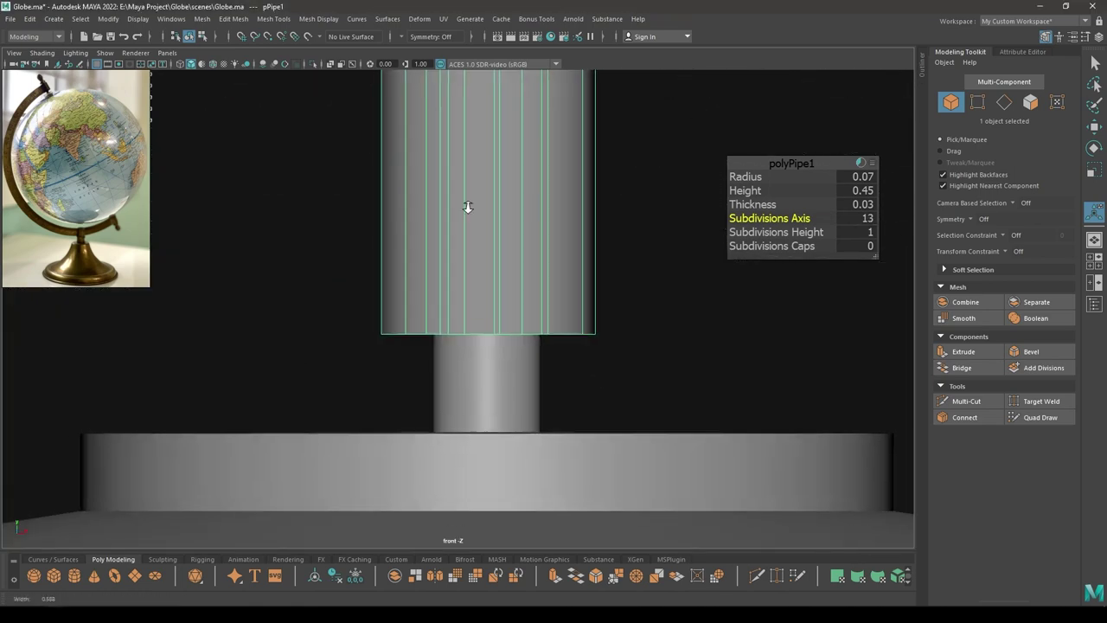
pyautogui.keyDown('alt'); pyautogui.moveTo(480, 188); pyautogui.dragTo(517, 369, button='middle'); pyautogui.keyUp('alt')
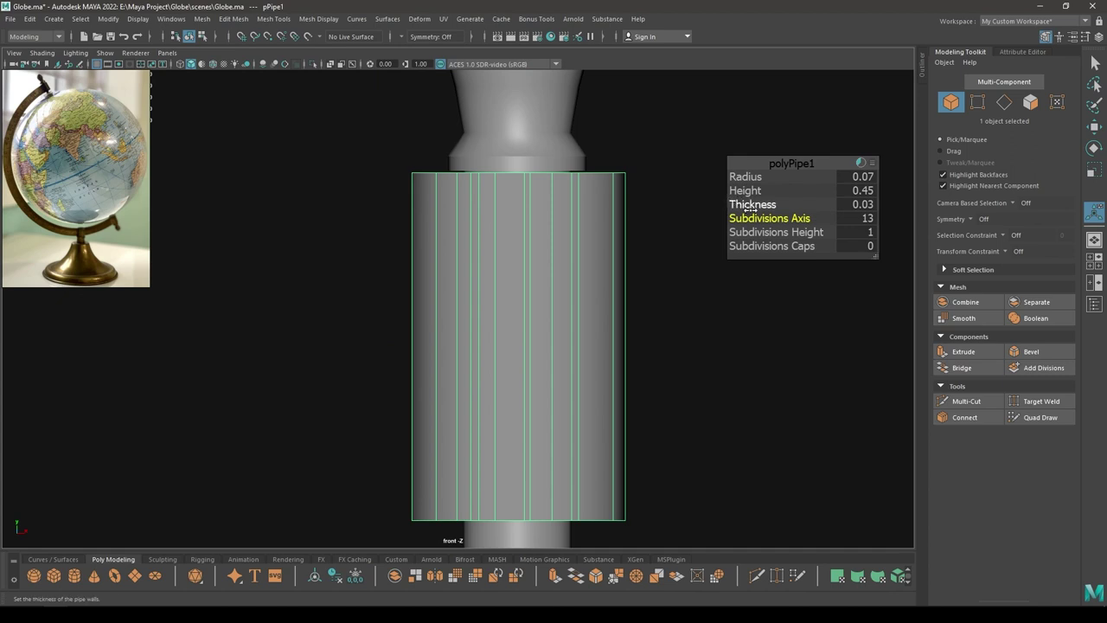
pyautogui.press('w')
pyautogui.hotkey('alt', 'h')
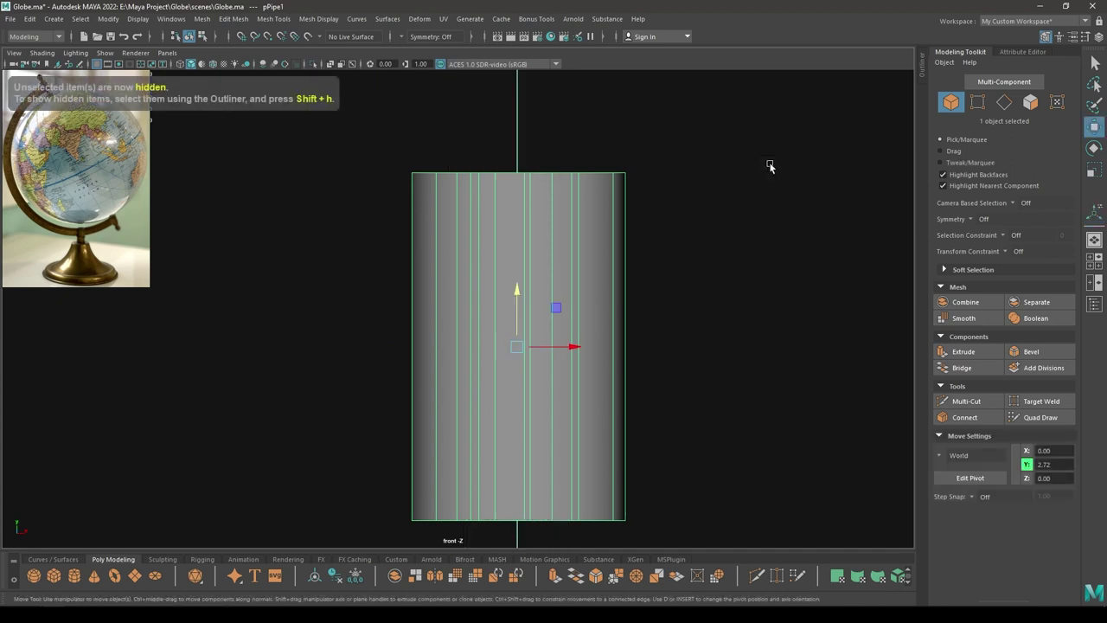
pyautogui.press('t')
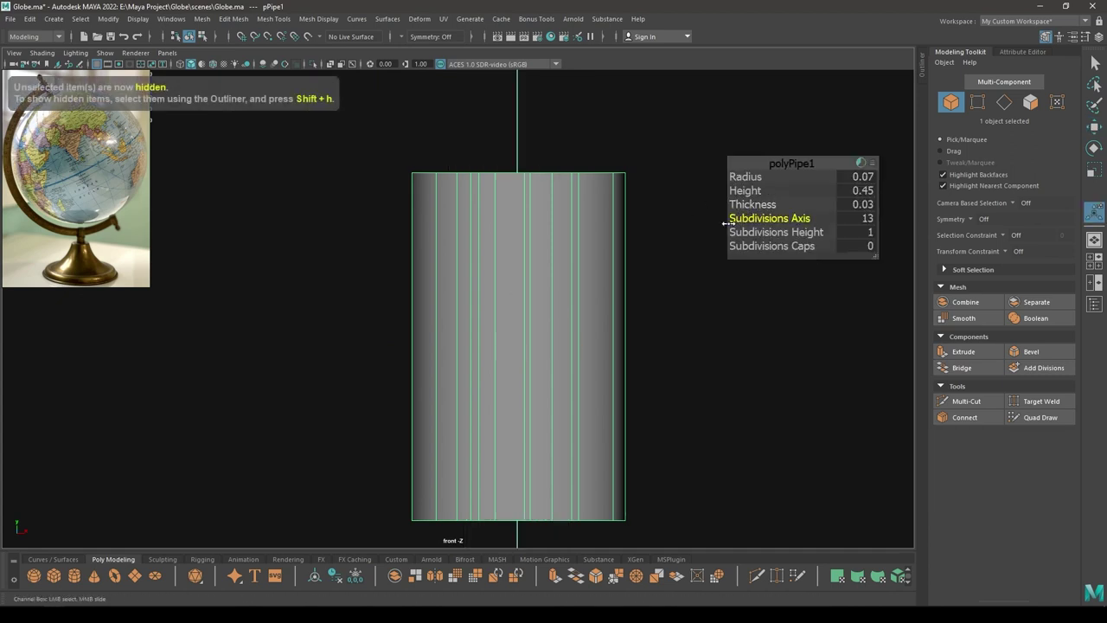
pyautogui.moveTo(727, 223); pyautogui.dragTo(784, 242)
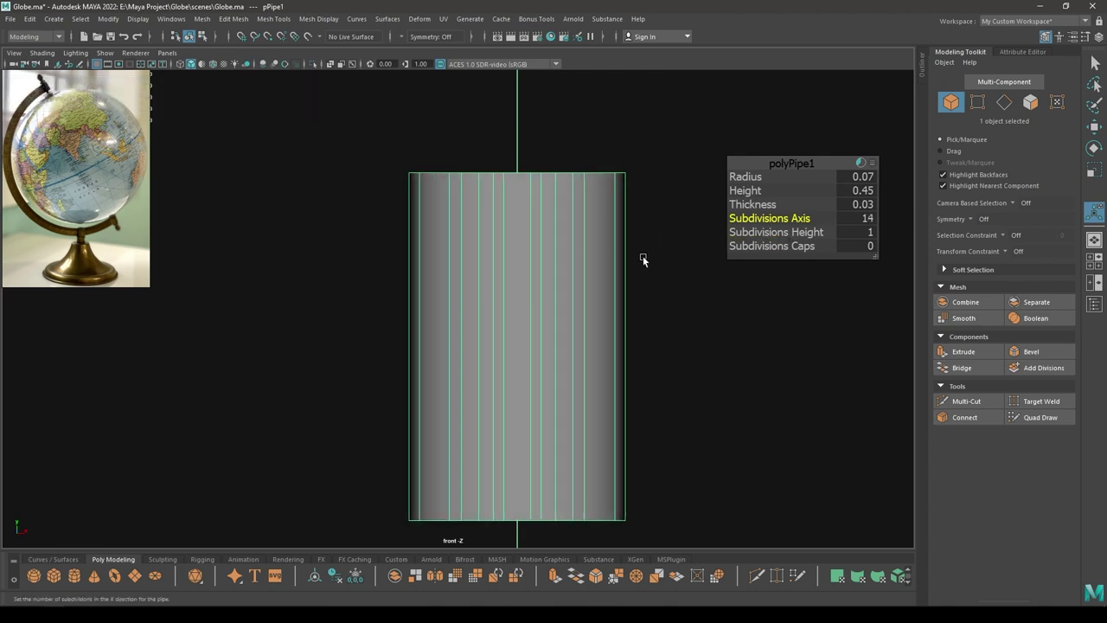
# - Bring back the hidden objects, clear the selection and return to a perspective view of the whole globe
pyautogui.press('space')
pyautogui.moveTo(642, 259); pyautogui.dragTo(567, 241)
pyautogui.press('w')
pyautogui.hotkey('shift', 'i')
pyautogui.click(581, 225)
pyautogui.keyDown('alt'); pyautogui.moveTo(581, 225); pyautogui.dragTo(251, 65, button='right'); pyautogui.keyUp('alt')
pyautogui.keyDown('alt'); pyautogui.moveTo(472, 385); pyautogui.dragTo(520, 354); pyautogui.keyUp('alt')
pyautogui.keyDown('alt'); pyautogui.moveTo(521, 354); pyautogui.dragTo(530, 218, button='middle'); pyautogui.keyUp('alt')
pyautogui.keyDown('alt'); pyautogui.moveTo(531, 218); pyautogui.dragTo(500, 222, button='right'); pyautogui.keyUp('alt')
pyautogui.keyDown('alt'); pyautogui.moveTo(500, 220); pyautogui.dragTo(659, 198); pyautogui.keyUp('alt')
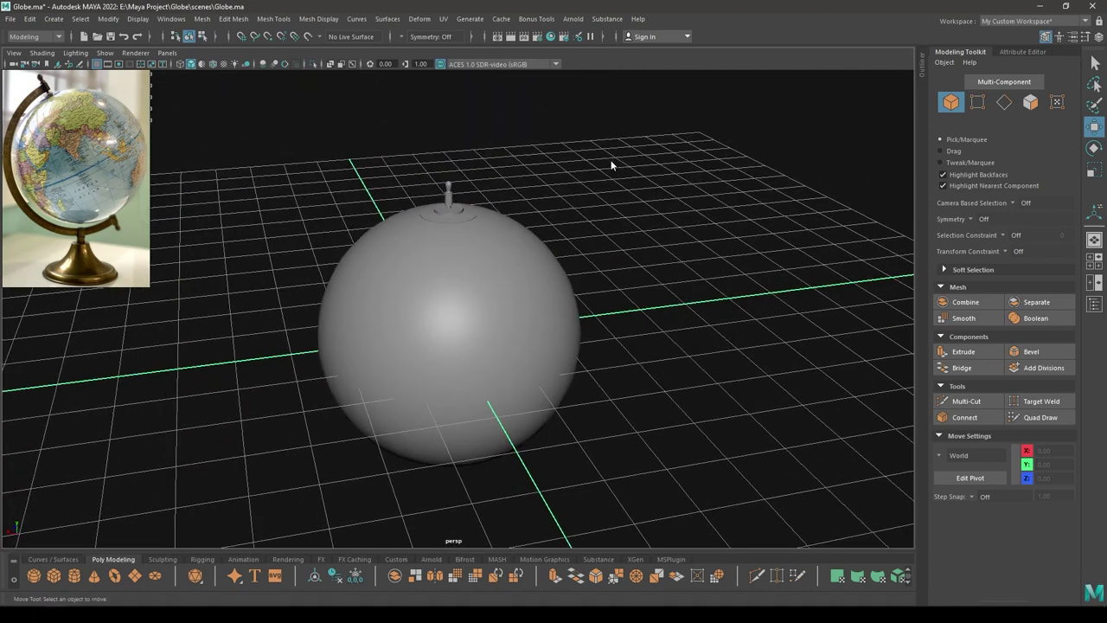
# - Create a polygon pipe, move it in front of the sphere to Z -2.77, and rotate it about X so its opening faces front
pyautogui.keyDown('shift'); pyautogui.moveTo(610, 160); pyautogui.dragTo(601, 251, button='right'); pyautogui.keyUp('shift')
pyautogui.keyDown('alt'); pyautogui.moveTo(590, 288); pyautogui.dragTo(479, 372); pyautogui.keyUp('alt')
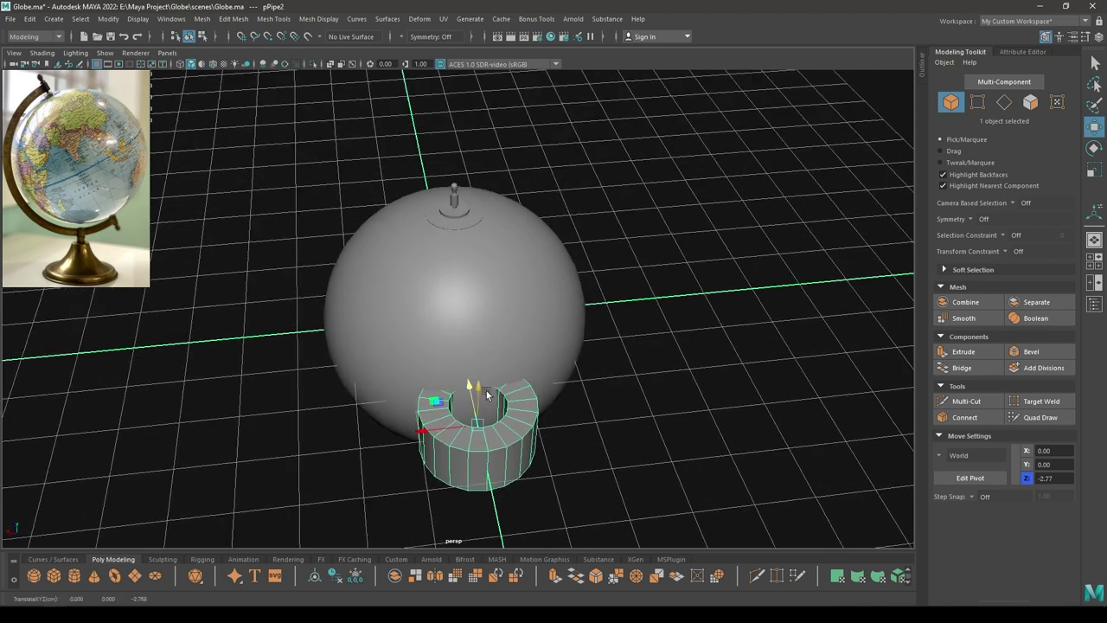
pyautogui.press('e')
pyautogui.moveTo(483, 424); pyautogui.dragTo(498, 457)
pyautogui.press('space')
pyautogui.scroll(-12, 508, 433)
pyautogui.keyDown('alt'); pyautogui.moveTo(495, 408); pyautogui.dragTo(505, 331, button='middle'); pyautogui.keyUp('alt')
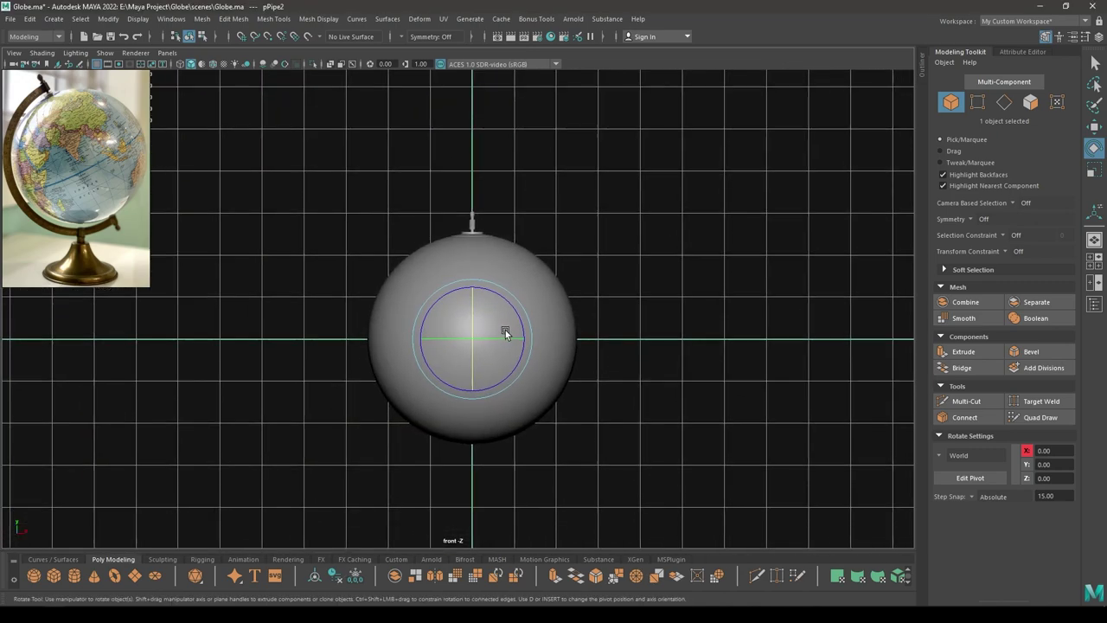
# - Enlarge the new pipe into a ring around the sphere with Radius 3.4 and Thickness 0.32
pyautogui.press('t')
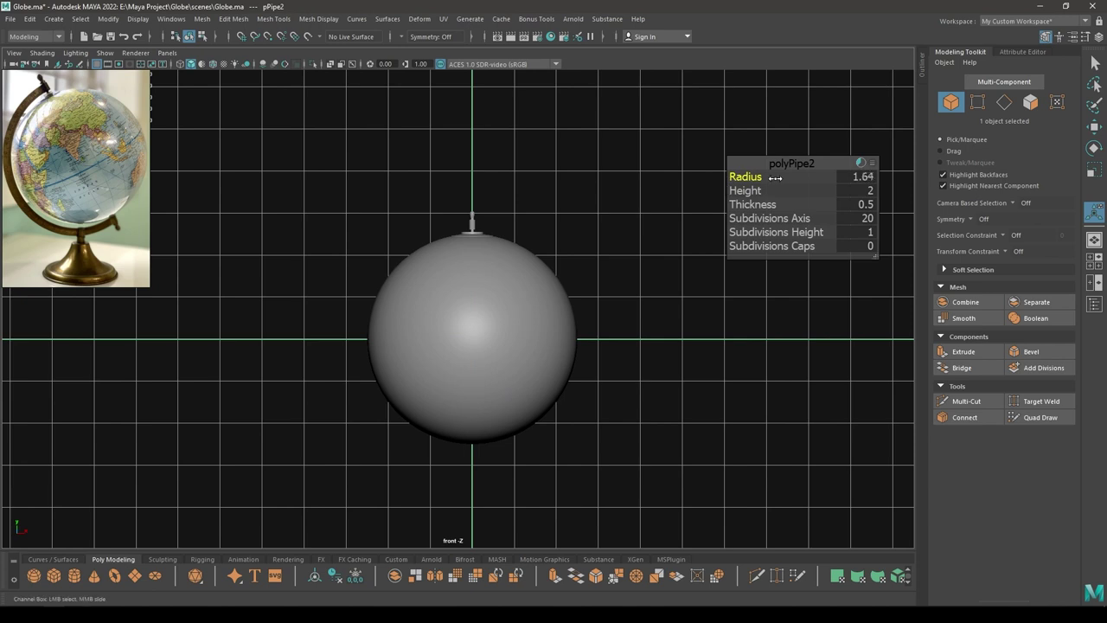
pyautogui.moveTo(775, 178); pyautogui.dragTo(852, 205)
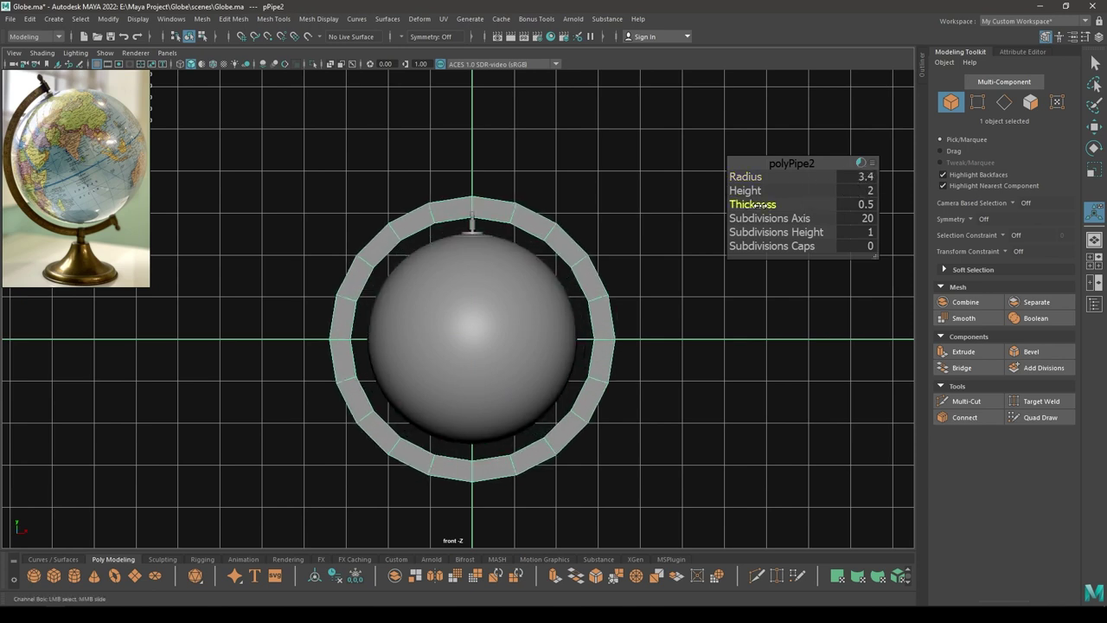
pyautogui.moveTo(760, 205); pyautogui.dragTo(744, 205)
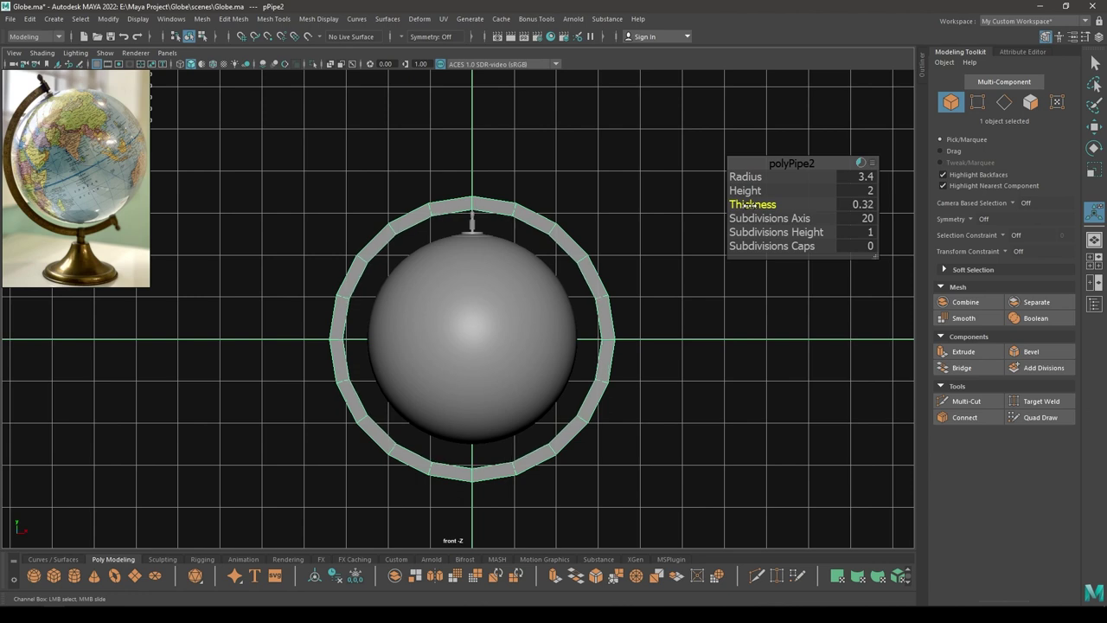
pyautogui.press('w')
# - Try to lower the large ring so its top overlaps the pin, and undo the move
pyautogui.click(470, 286)
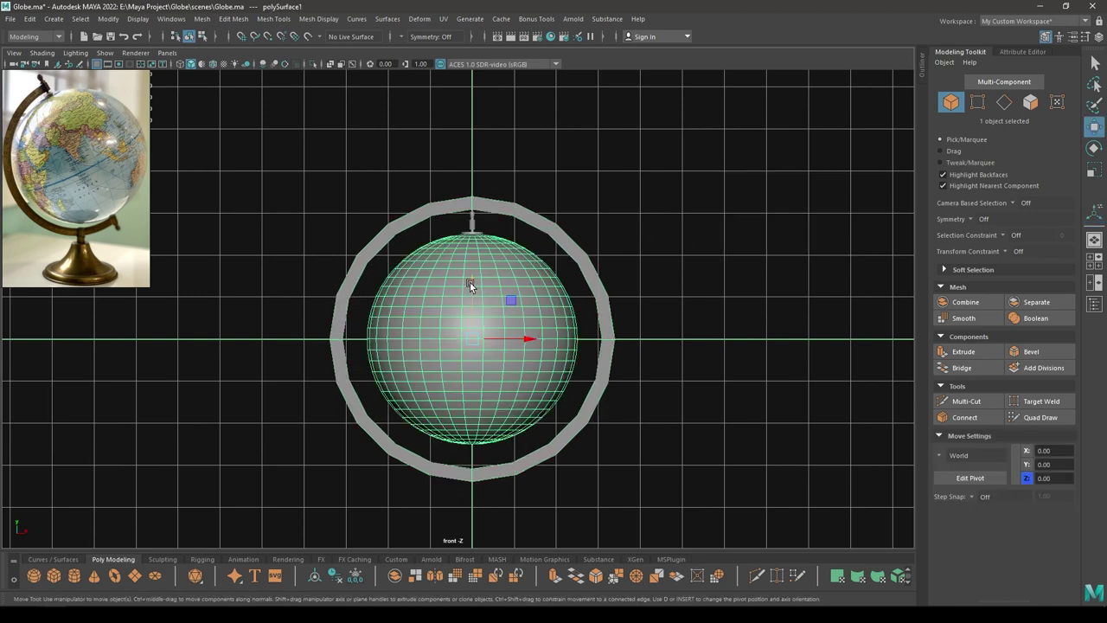
pyautogui.click(447, 217)
pyautogui.moveTo(469, 286); pyautogui.dragTo(472, 309)
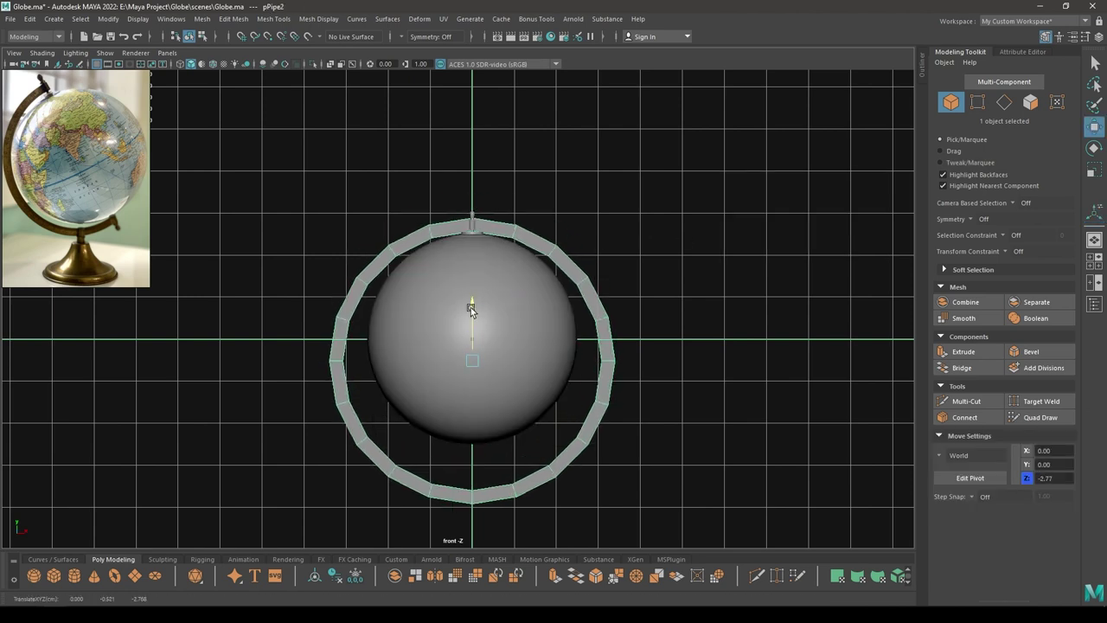
pyautogui.press('f')
pyautogui.scroll(-3, 485, 276)
pyautogui.moveTo(485, 276)
pyautogui.keyDown('alt'); pyautogui.mouseDown(button='middle')
pyautogui.moveTo(502, 311)
pyautogui.moveTo(499, 287)
pyautogui.mouseUp(button='middle'); pyautogui.keyUp('alt')
pyautogui.scroll(-3, 499, 309)
pyautogui.hotkey('ctrl', 'z')
# - Set the large ring's Radius to 2.85, Thickness to 0.24 and Subdivisions Axis to 60
pyautogui.press('t')
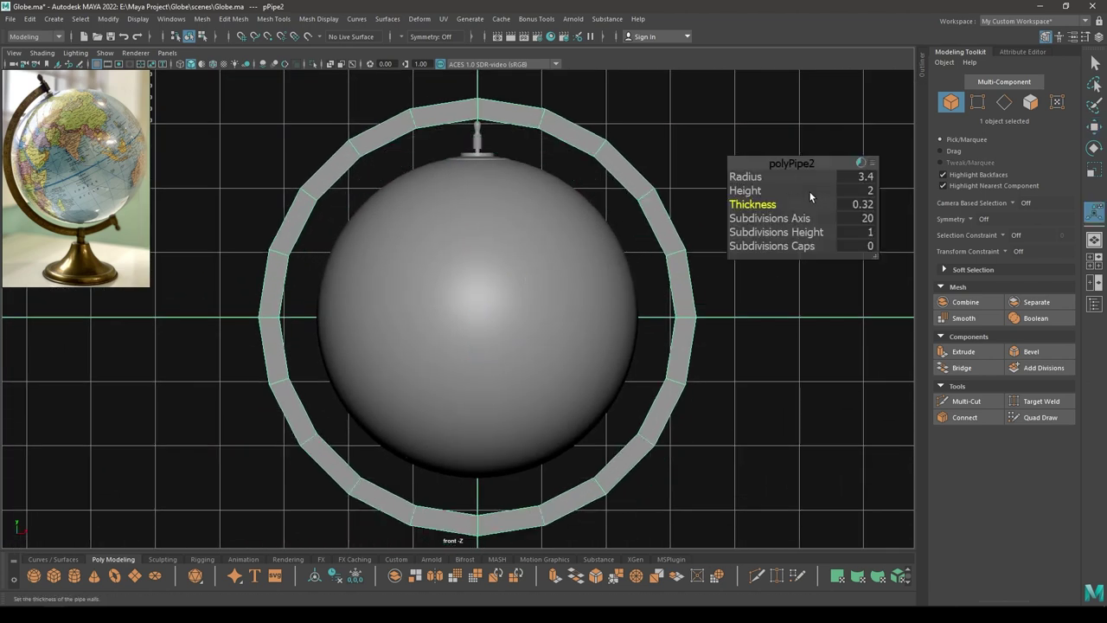
pyautogui.moveTo(749, 205); pyautogui.dragTo(713, 176)
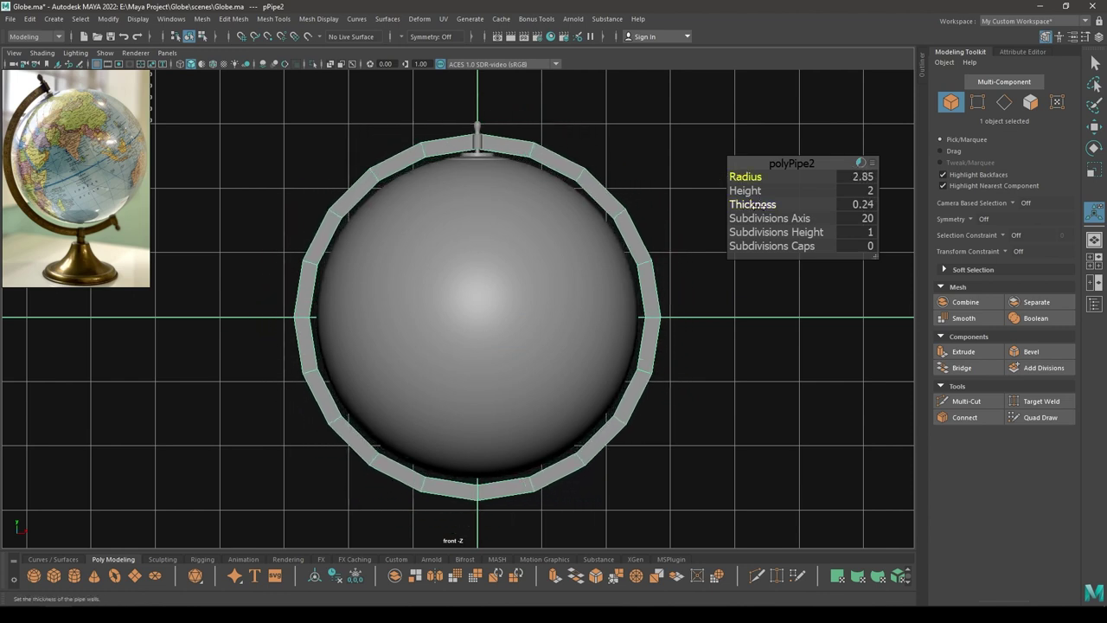
pyautogui.moveTo(759, 217); pyautogui.dragTo(1060, 232)
pyautogui.moveTo(754, 218); pyautogui.dragTo(828, 226)
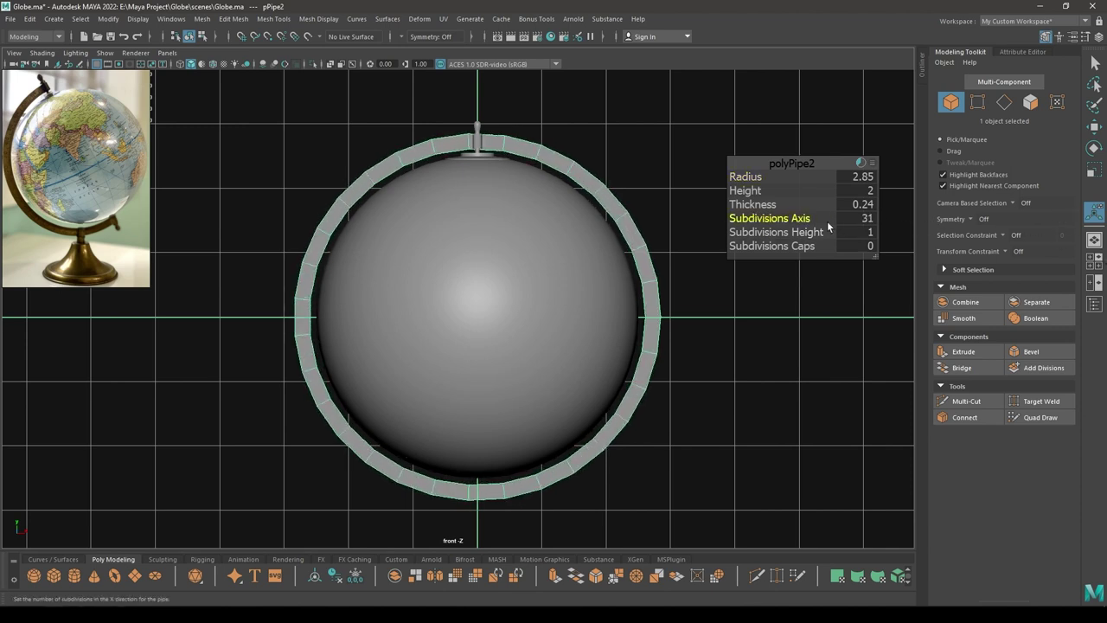
pyautogui.moveTo(750, 218); pyautogui.dragTo(875, 218)
pyautogui.moveTo(751, 221); pyautogui.dragTo(827, 223)
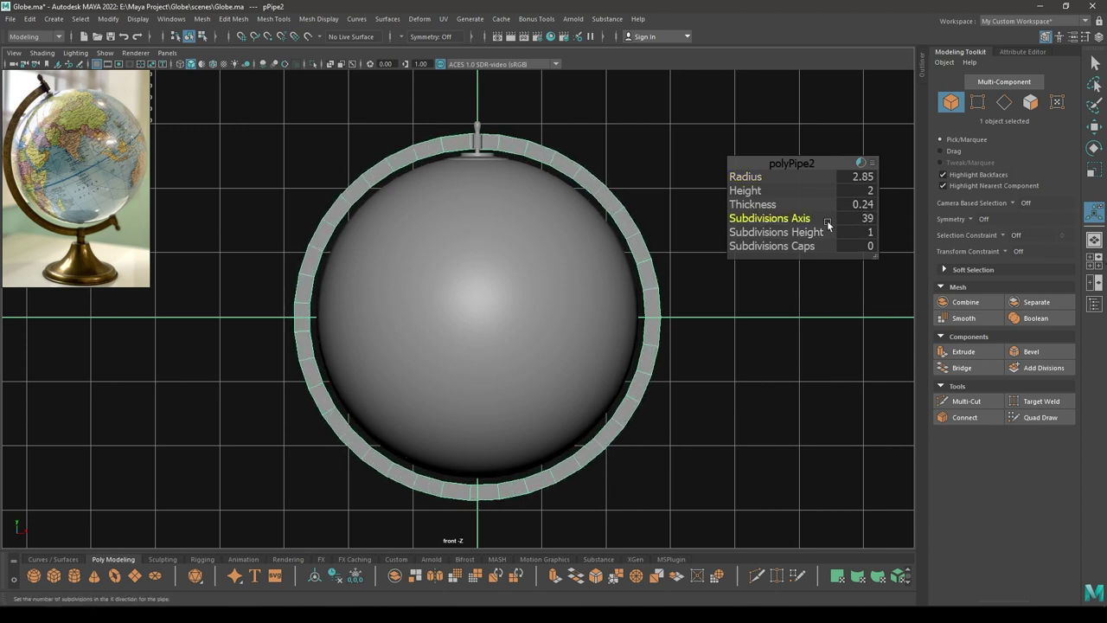
pyautogui.click(850, 222)
pyautogui.write('60')
pyautogui.press('Return')
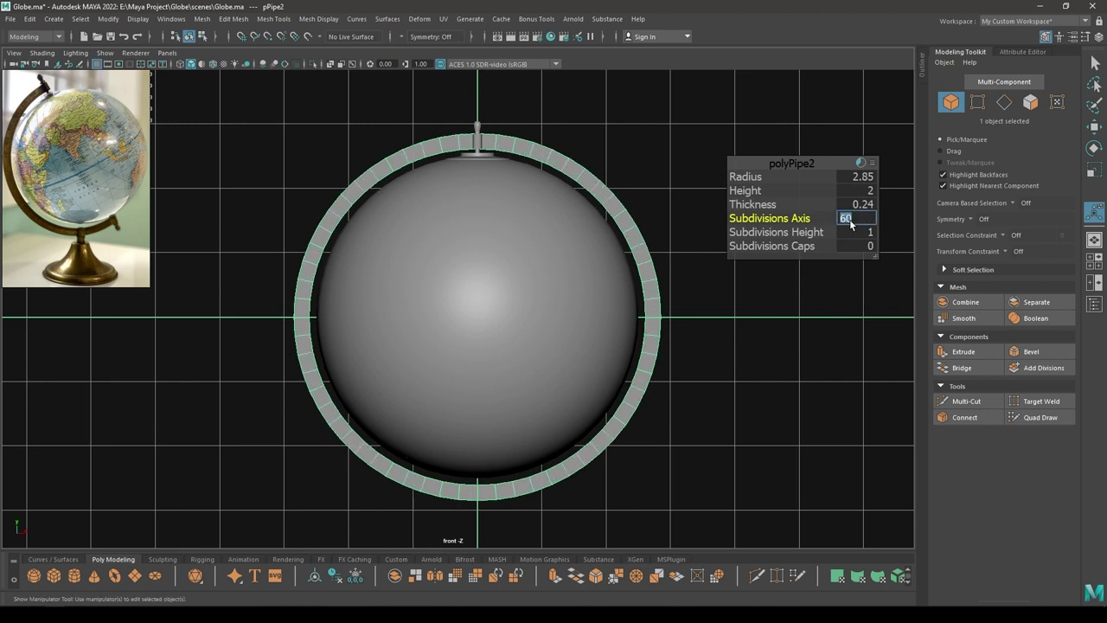
pyautogui.click(787, 164)
pyautogui.press('w')
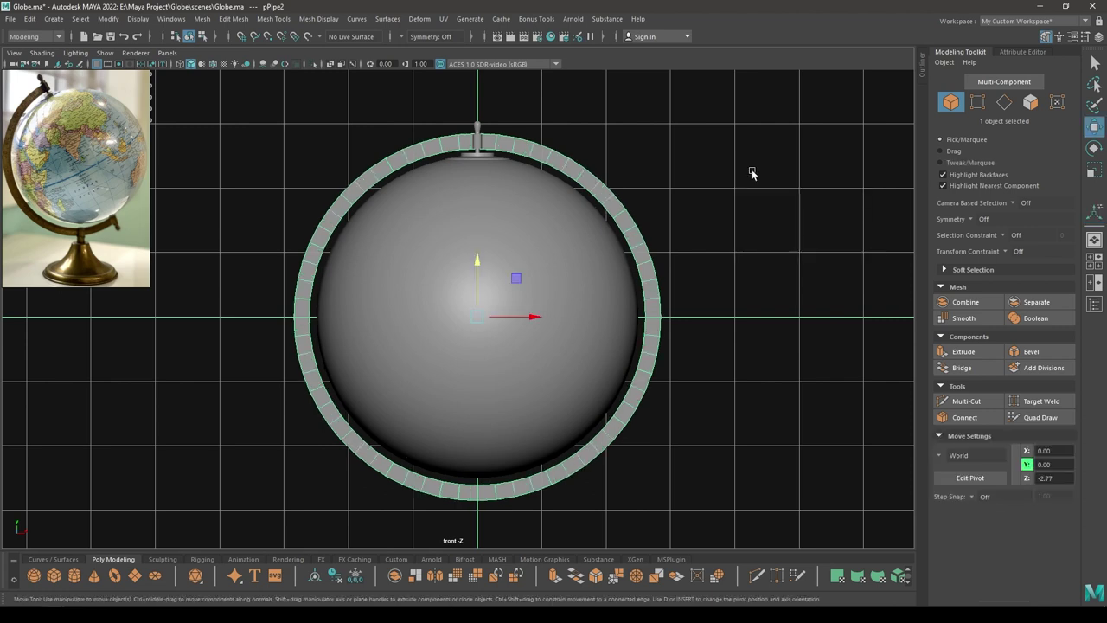
# - Set the Height of the small pipe around the pin's stem to 0.54 and lower it slightly to just below the collar
pyautogui.scroll(2, 542, 226)
pyautogui.keyDown('alt'); pyautogui.moveTo(542, 226); pyautogui.dragTo(555, 288, button='middle'); pyautogui.keyUp('alt')
pyautogui.keyDown('alt'); pyautogui.moveTo(555, 288); pyautogui.dragTo(565, 375, button='right'); pyautogui.keyUp('alt')
pyautogui.keyDown('alt'); pyautogui.moveTo(512, 252); pyautogui.dragTo(505, 286, button='middle'); pyautogui.keyUp('alt')
pyautogui.keyDown('alt'); pyautogui.moveTo(502, 184); pyautogui.dragTo(487, 274, button='middle'); pyautogui.keyUp('alt')
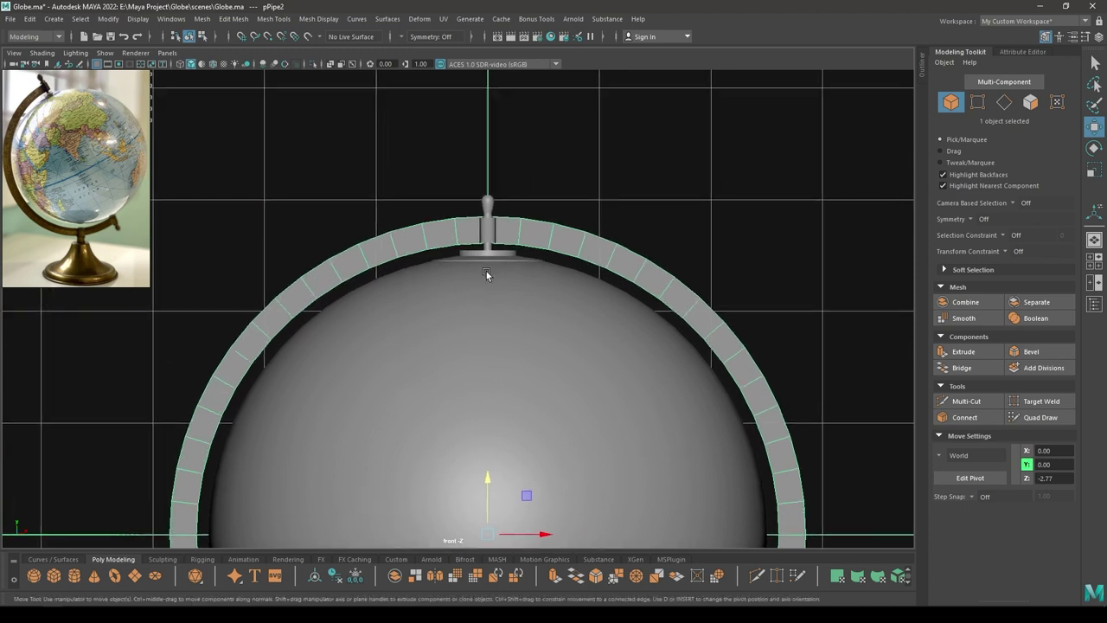
pyautogui.scroll(4, 487, 274)
pyautogui.keyDown('alt'); pyautogui.moveTo(525, 232); pyautogui.dragTo(517, 339, button='middle'); pyautogui.keyUp('alt')
pyautogui.scroll(3, 566, 306)
pyautogui.scroll(3, 546, 233)
pyautogui.keyDown('alt'); pyautogui.moveTo(600, 234); pyautogui.dragTo(527, 278, button='middle'); pyautogui.keyUp('alt')
pyautogui.click(526, 277)
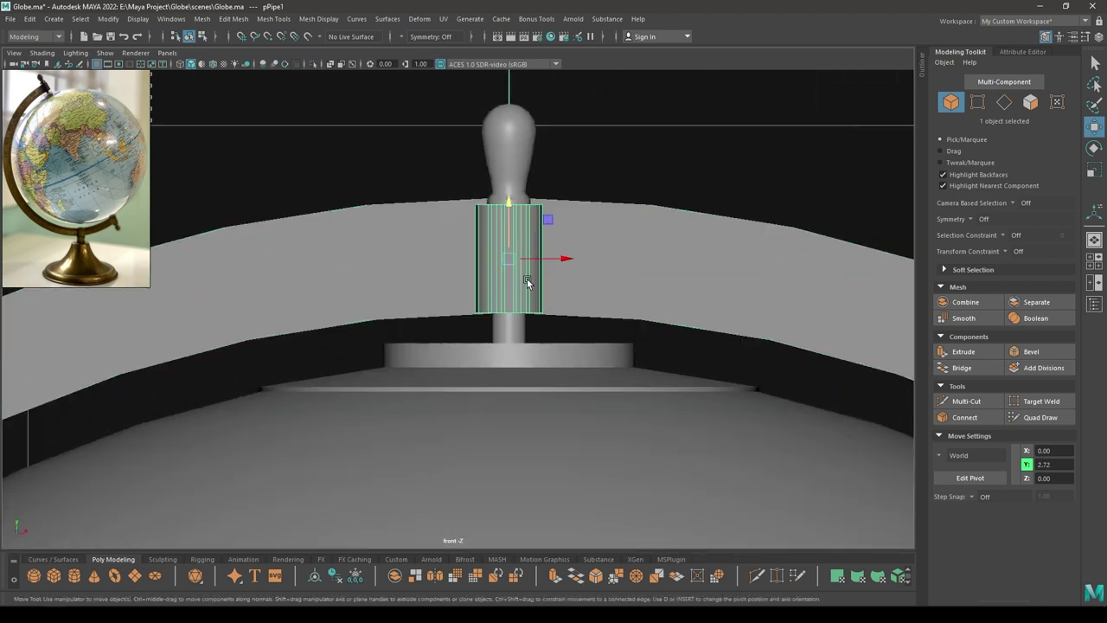
pyautogui.press('t')
pyautogui.moveTo(744, 191); pyautogui.dragTo(753, 191)
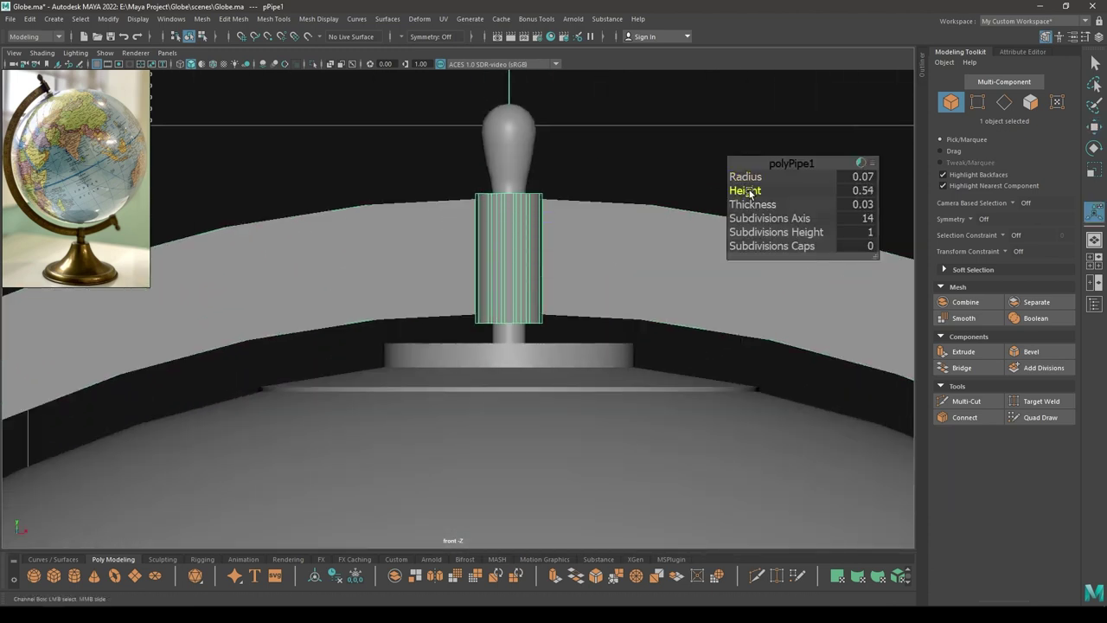
pyautogui.press('w')
pyautogui.moveTo(511, 206); pyautogui.dragTo(511, 222)
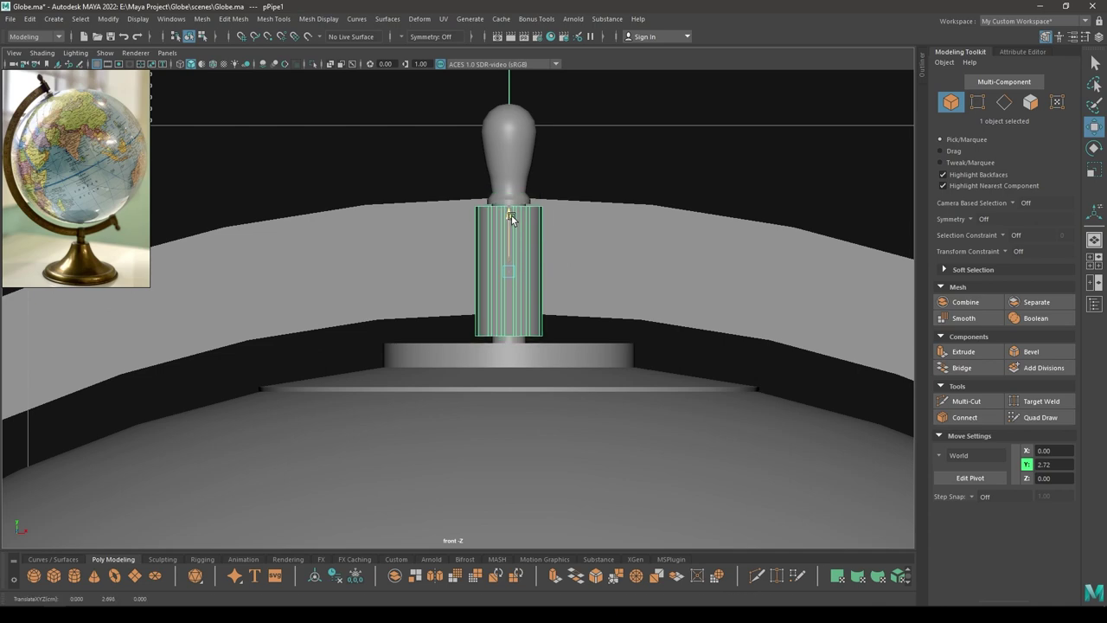
# - Select the large ring around the sphere, undo its stray height change, and set its Thickness to 0.26
pyautogui.click(435, 249)
pyautogui.scroll(-6, 448, 304)
pyautogui.keyDown('alt'); pyautogui.moveTo(474, 325); pyautogui.dragTo(477, 158, button='middle'); pyautogui.keyUp('alt')
pyautogui.scroll(-5, 500, 283)
pyautogui.keyDown('alt'); pyautogui.moveTo(537, 364); pyautogui.dragTo(541, 325, button='middle'); pyautogui.keyUp('alt')
pyautogui.scroll(1, 541, 324)
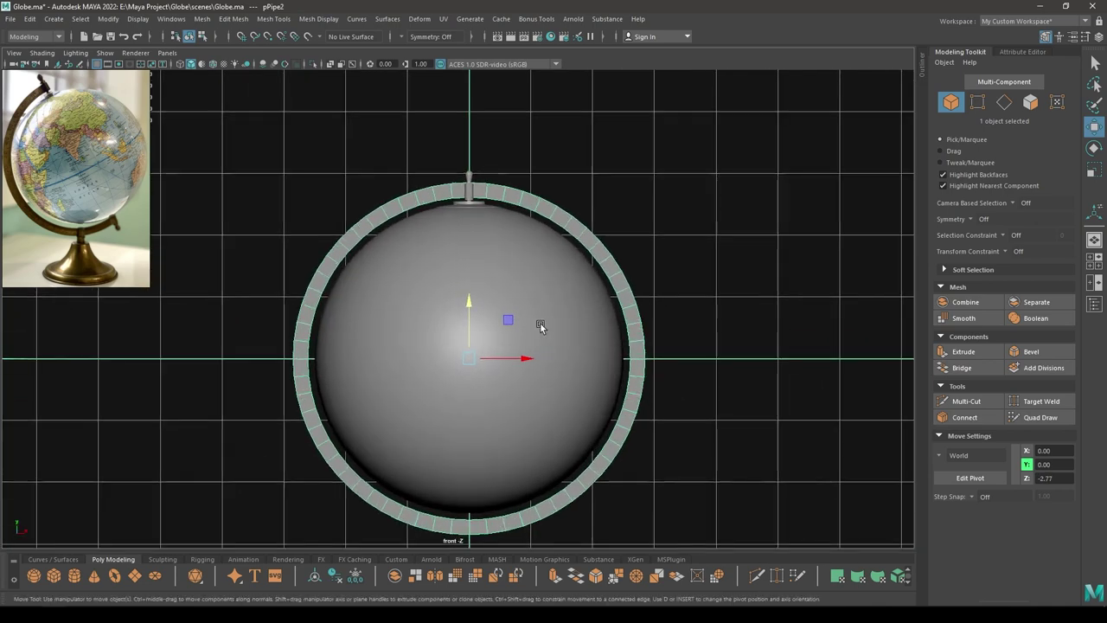
pyautogui.scroll(6, 540, 325)
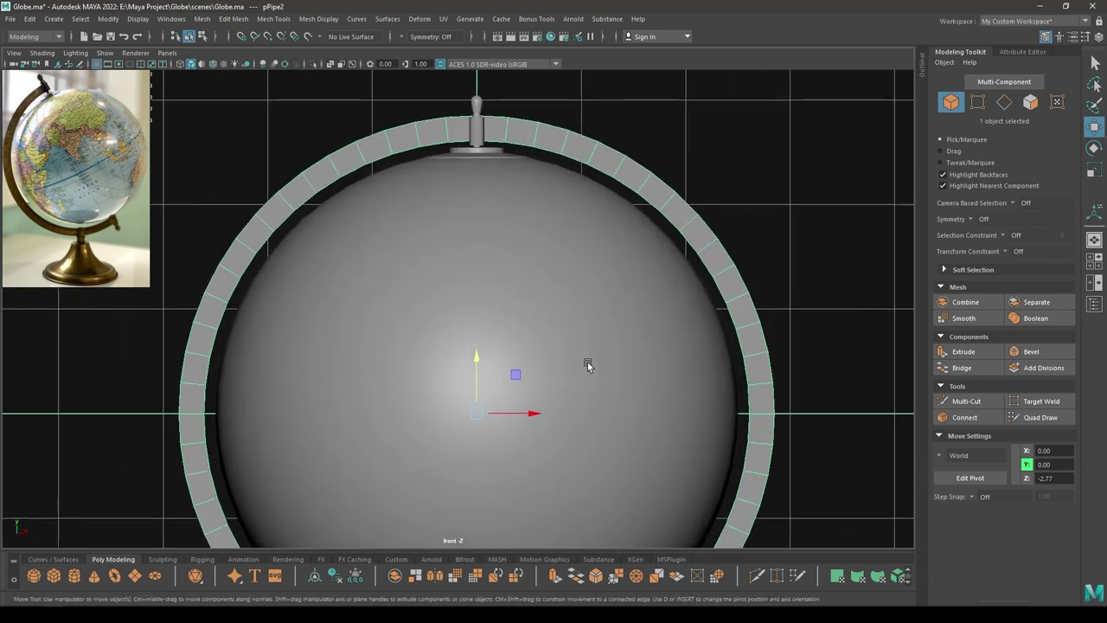
pyautogui.keyDown('alt'); pyautogui.moveTo(588, 364); pyautogui.dragTo(595, 445, button='middle'); pyautogui.keyUp('alt')
pyautogui.scroll(2, 588, 444)
pyautogui.press('t')
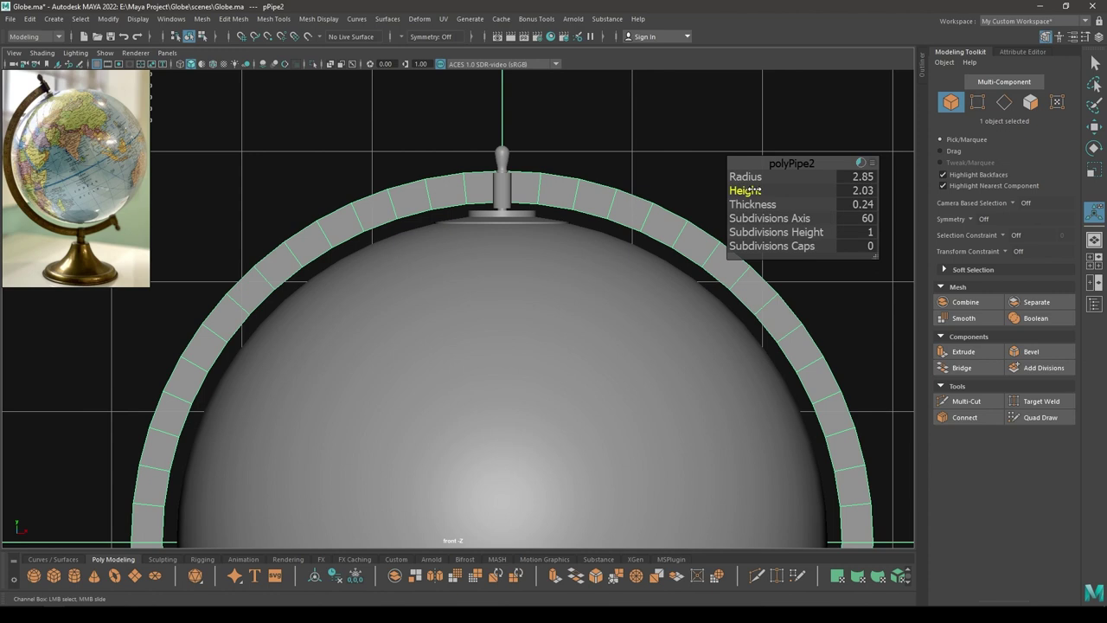
pyautogui.hotkey('ctrl', 'z')
pyautogui.moveTo(747, 206); pyautogui.dragTo(750, 204)
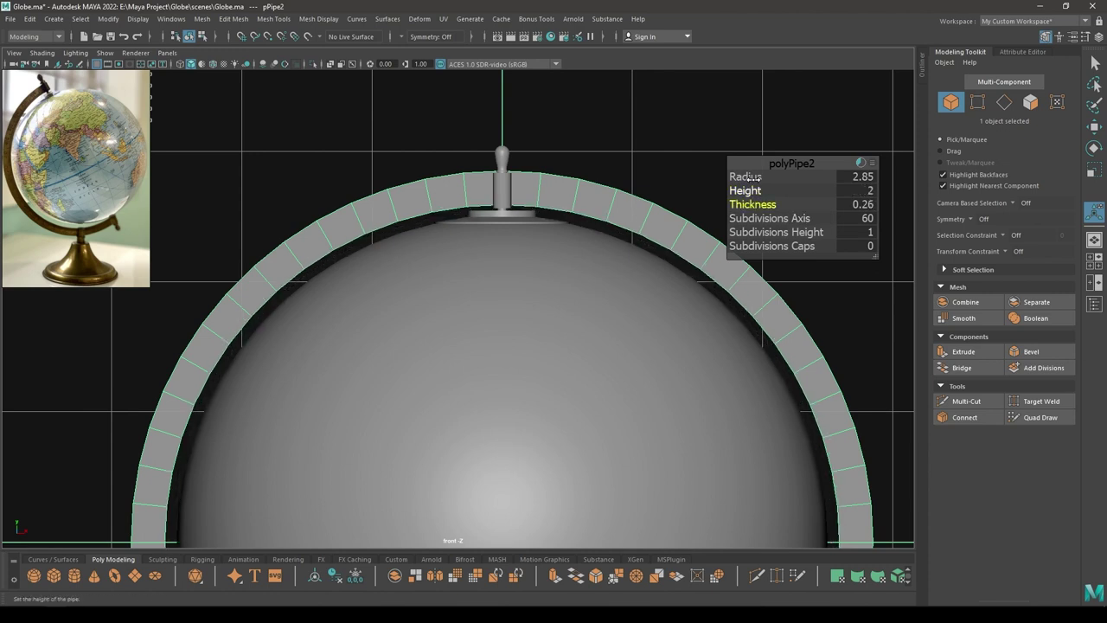
pyautogui.press('w')
pyautogui.keyDown('alt'); pyautogui.moveTo(516, 512); pyautogui.dragTo(522, 418, button='middle'); pyautogui.keyUp('alt')
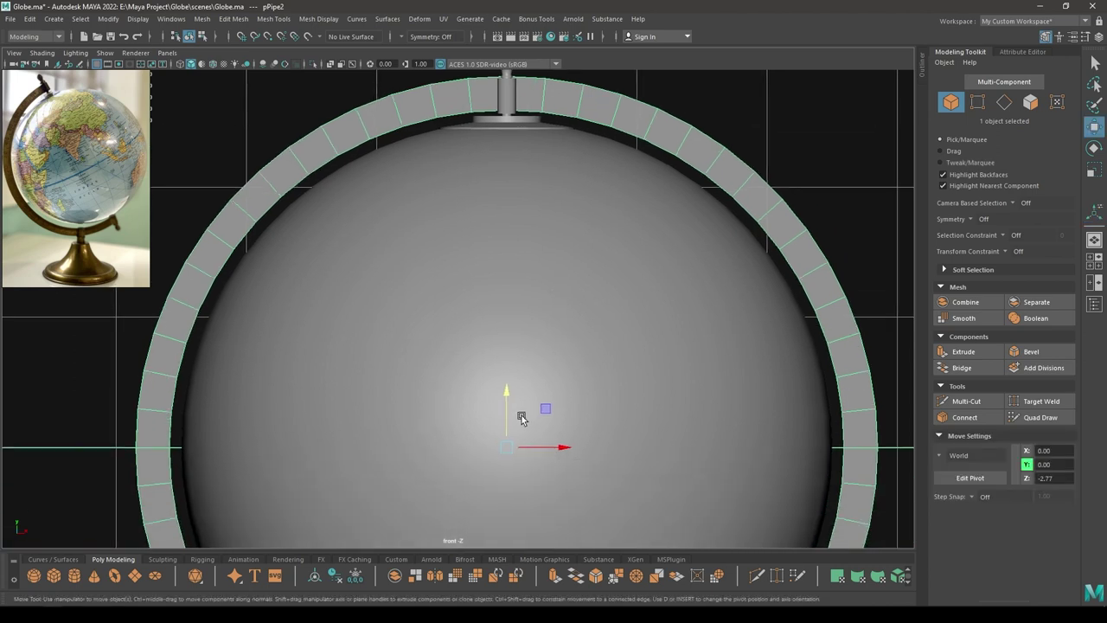
# - Lower the large ring slightly to Y -0.02 and move it along Z around the sphere, to about Z -0.03
pyautogui.moveTo(507, 391); pyautogui.dragTo(508, 395)
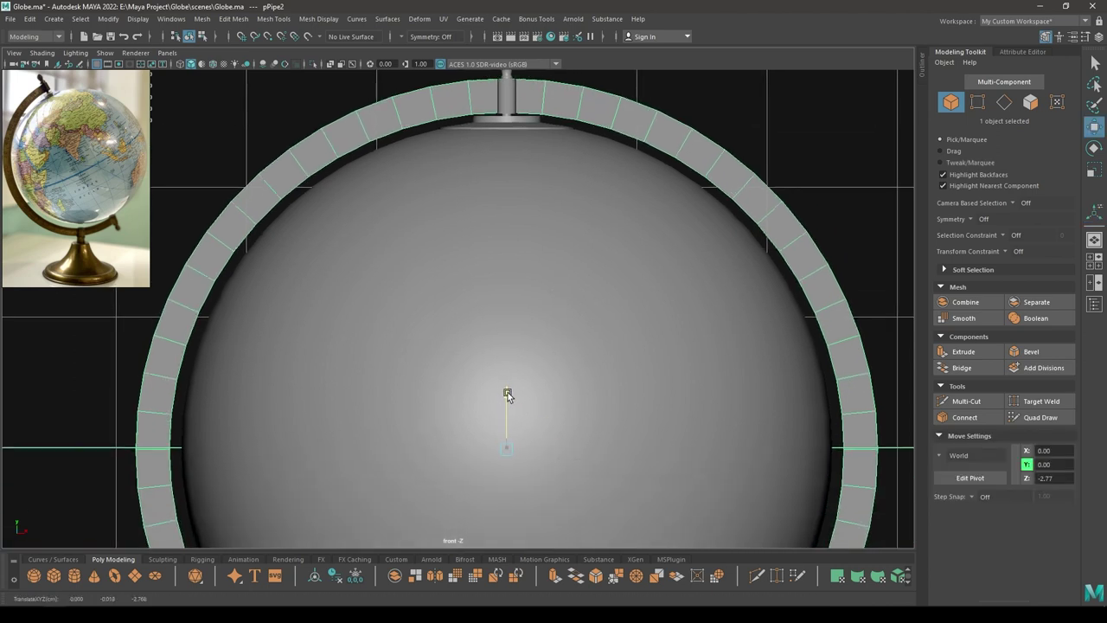
pyautogui.press('space')
pyautogui.moveTo(514, 295); pyautogui.dragTo(606, 308)
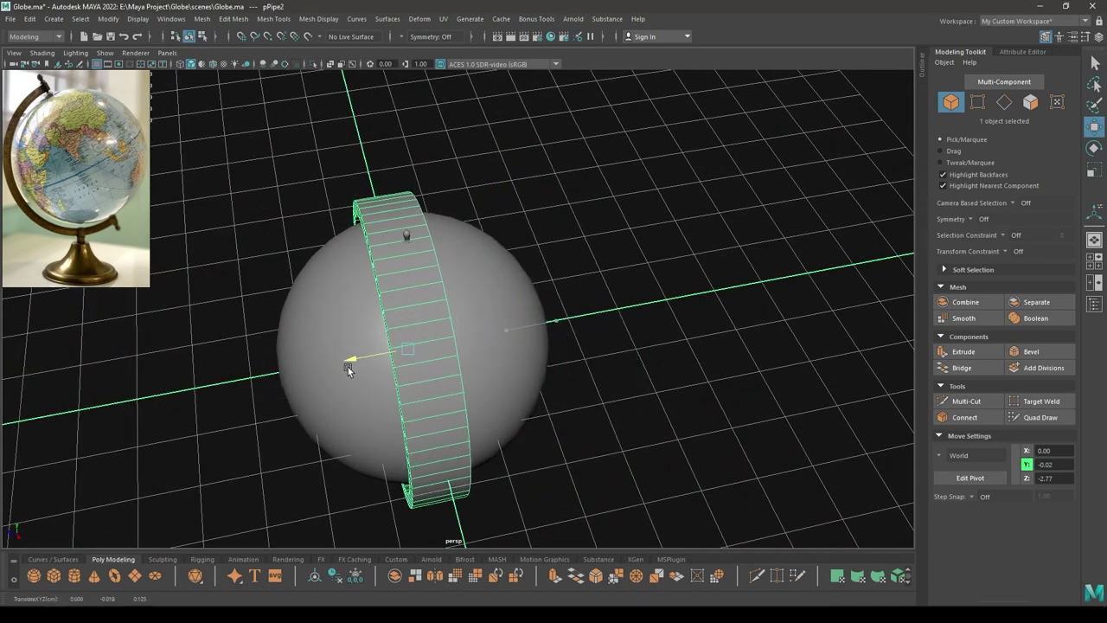
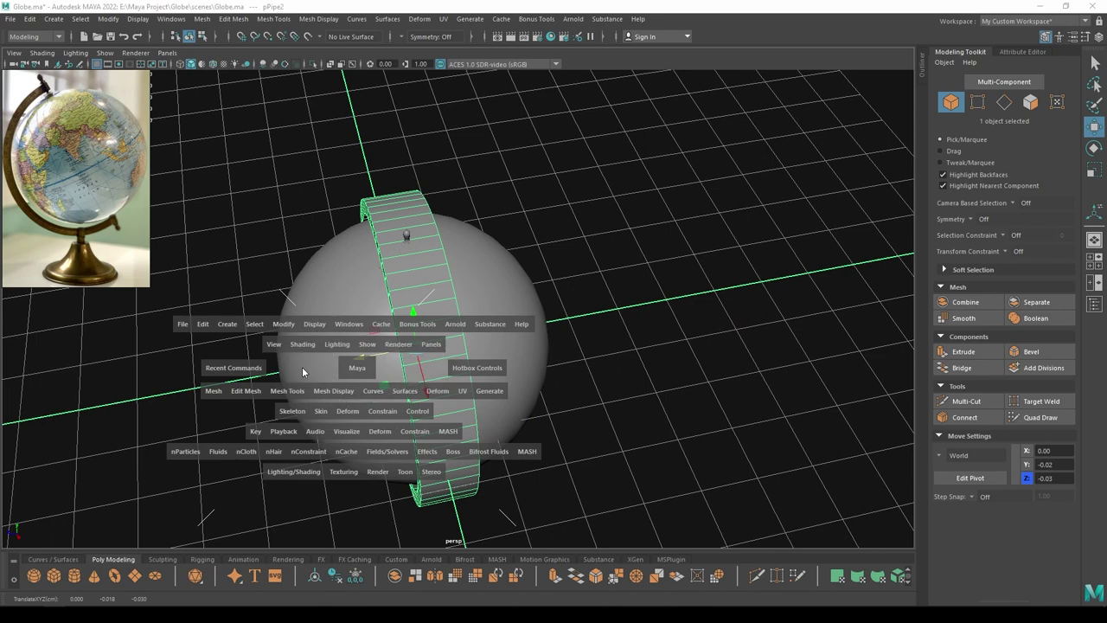
# - Set the Height of the large ring around the sphere to 0.15
pyautogui.press('t')
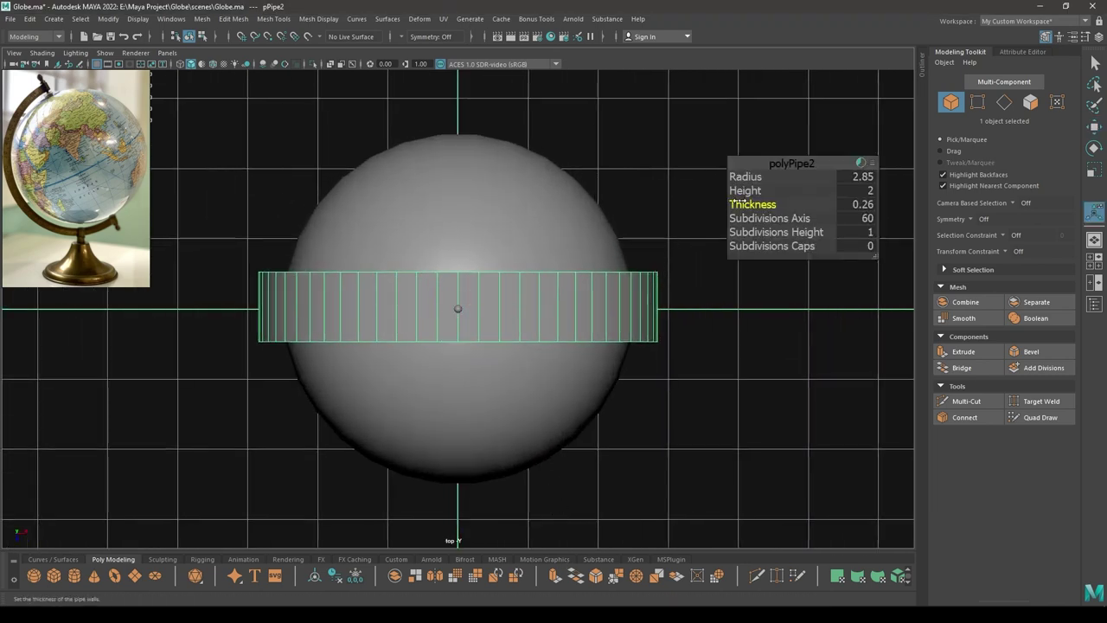
pyautogui.moveTo(737, 191); pyautogui.dragTo(501, 290)
pyautogui.keyDown('alt'); pyautogui.moveTo(502, 290); pyautogui.dragTo(574, 349, button='right'); pyautogui.keyUp('alt')
pyautogui.keyDown('alt'); pyautogui.moveTo(573, 349); pyautogui.dragTo(641, 407, button='middle'); pyautogui.keyUp('alt')
pyautogui.moveTo(745, 191); pyautogui.dragTo(725, 195)
pyautogui.keyDown('alt'); pyautogui.moveTo(570, 287); pyautogui.dragTo(659, 322); pyautogui.keyUp('alt')
pyautogui.keyDown('alt'); pyautogui.moveTo(554, 363); pyautogui.dragTo(623, 439, button='right'); pyautogui.keyUp('alt')
pyautogui.keyDown('alt'); pyautogui.moveTo(623, 439); pyautogui.dragTo(664, 352); pyautogui.keyUp('alt')
pyautogui.keyDown('alt'); pyautogui.moveTo(664, 352); pyautogui.dragTo(661, 352, button='right'); pyautogui.keyUp('alt')
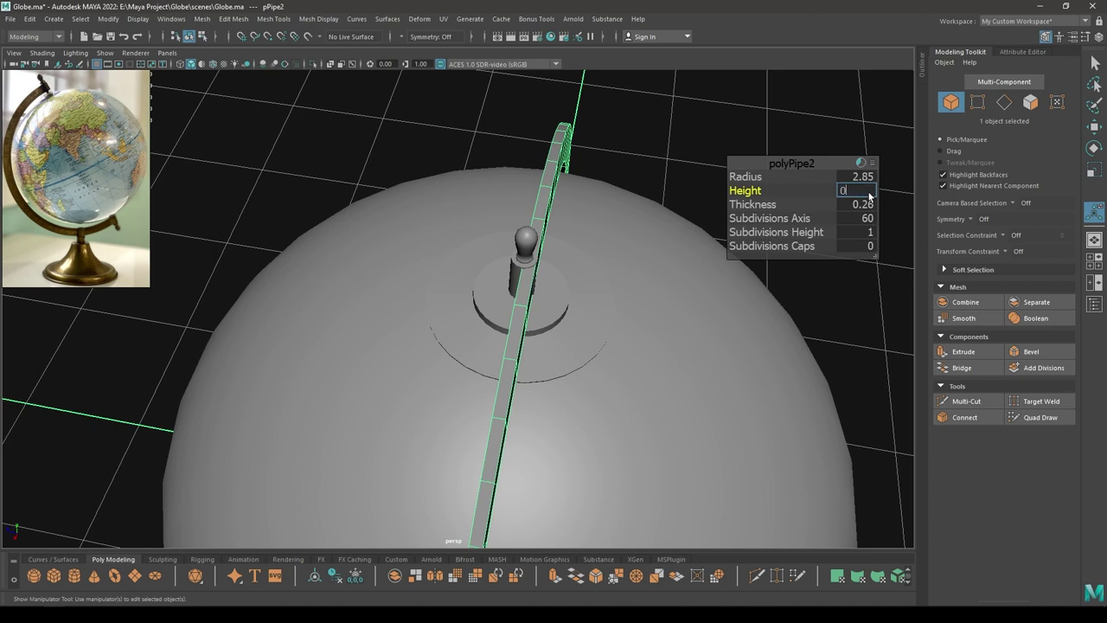
pyautogui.write('5')
pyautogui.press('Return')
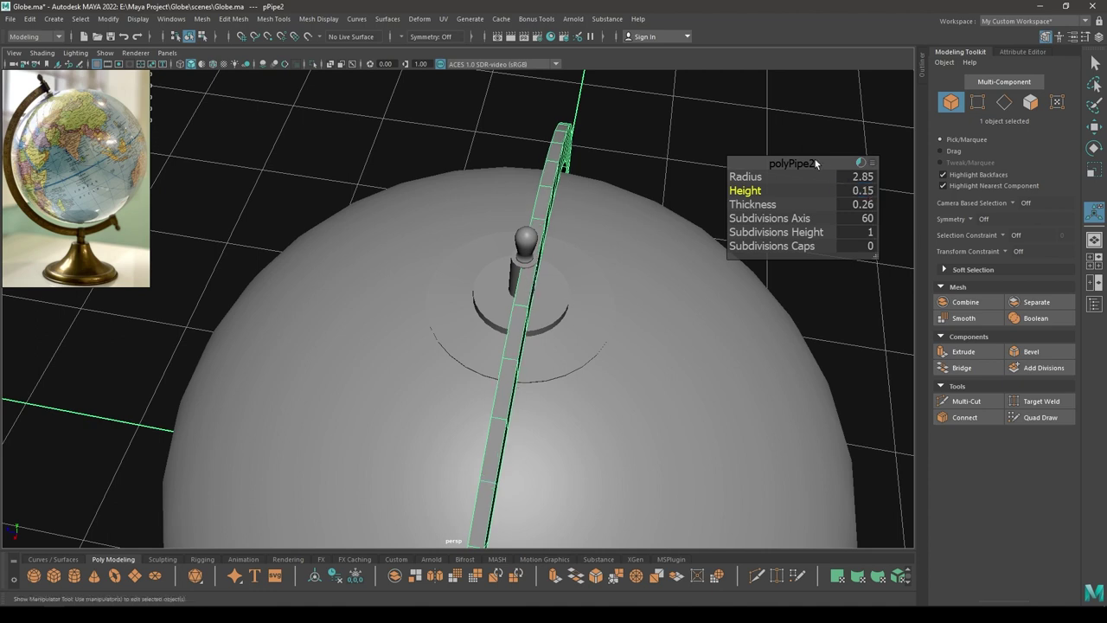
# - Move the thin ring along Z so it is centred on the pin at Z 0.00
pyautogui.press('w')
pyautogui.moveTo(448, 492); pyautogui.dragTo(442, 487)
pyautogui.click(533, 275)
pyautogui.keyDown('alt'); pyautogui.moveTo(516, 336); pyautogui.dragTo(469, 283); pyautogui.keyUp('alt')
pyautogui.scroll(3, 470, 286)
pyautogui.keyDown('alt'); pyautogui.moveTo(501, 361); pyautogui.dragTo(450, 350); pyautogui.keyUp('alt')
pyautogui.scroll(-4, 458, 341)
pyautogui.click(477, 256)
# - Delete all faces on the positive X half of the ring and return to object mode
pyautogui.press('space')
pyautogui.moveTo(478, 256); pyautogui.dragTo(482, 306)
pyautogui.scroll(-5, 528, 260)
pyautogui.scroll(1, 529, 261)
pyautogui.keyDown('alt'); pyautogui.moveTo(615, 356); pyautogui.dragTo(610, 282, button='middle'); pyautogui.keyUp('alt')
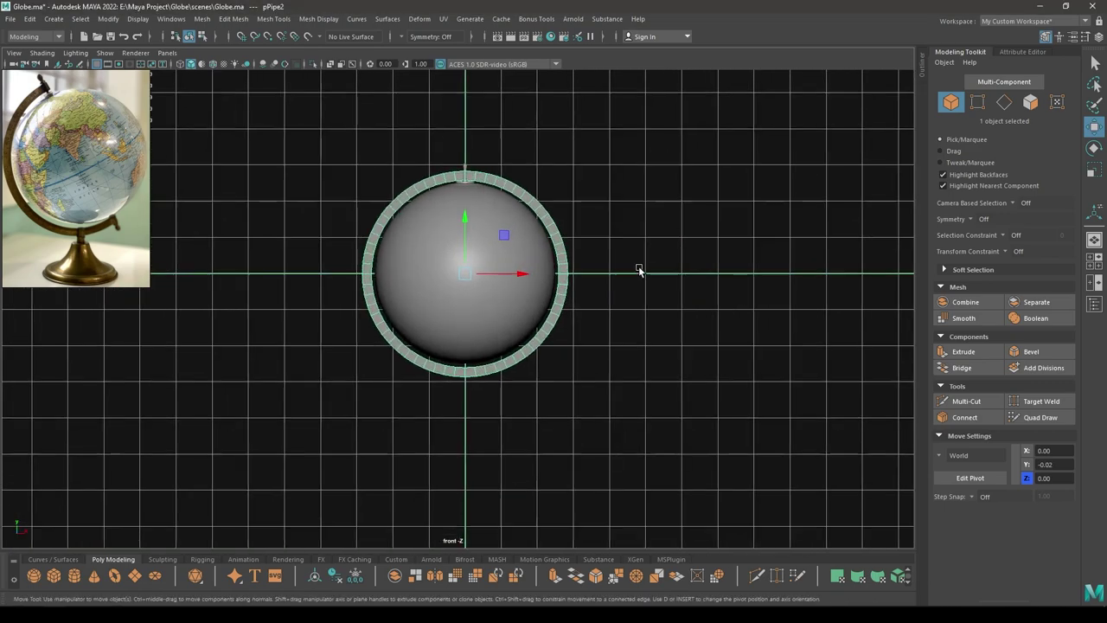
pyautogui.rightClick(647, 168)
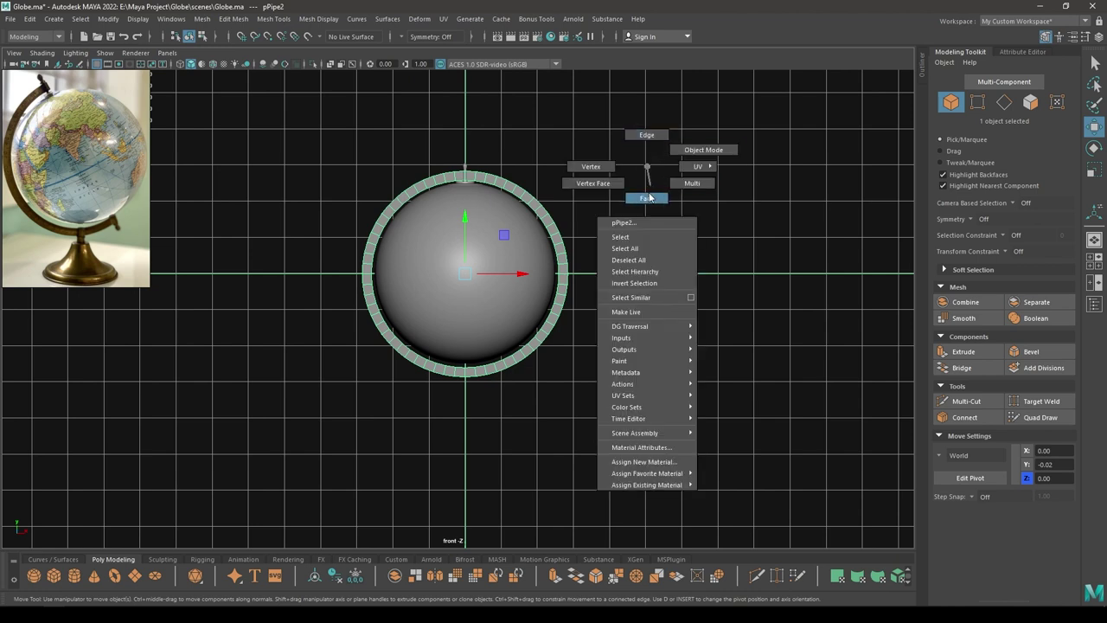
pyautogui.moveTo(649, 197); pyautogui.dragTo(650, 199, button='right')
pyautogui.moveTo(639, 121); pyautogui.dragTo(469, 518)
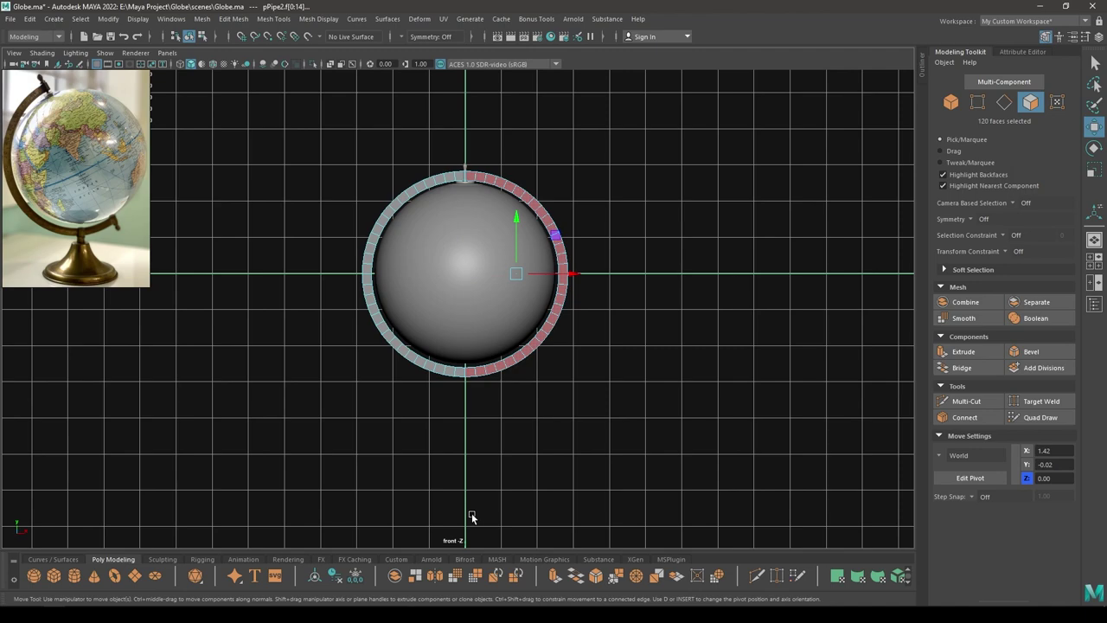
pyautogui.press('Delete')
pyautogui.moveTo(542, 198); pyautogui.dragTo(595, 173, button='right')
# - Examine how the upper end of the half ring meets the small pipe around the pin
pyautogui.press('space')
pyautogui.press('space')
pyautogui.keyDown('alt'); pyautogui.moveTo(465, 249); pyautogui.dragTo(220, 181); pyautogui.keyUp('alt')
pyautogui.keyDown('alt'); pyautogui.moveTo(221, 181); pyautogui.dragTo(422, 343, button='right'); pyautogui.keyUp('alt')
pyautogui.keyDown('alt'); pyautogui.moveTo(422, 342); pyautogui.dragTo(464, 434, button='middle'); pyautogui.keyUp('alt')
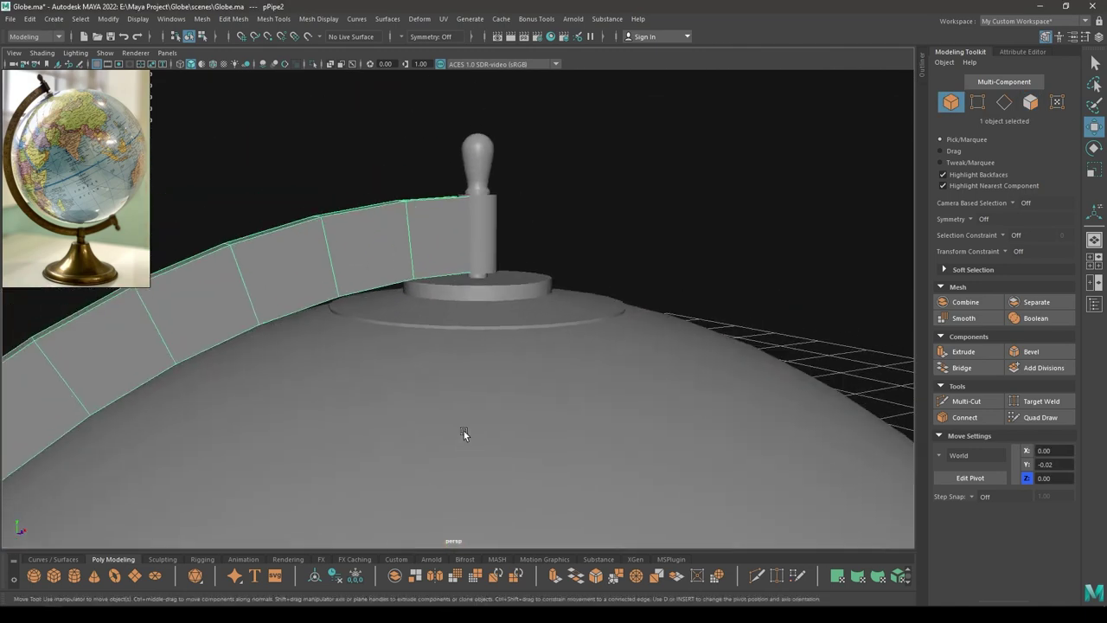
pyautogui.keyDown('alt'); pyautogui.moveTo(464, 434); pyautogui.dragTo(375, 402); pyautogui.keyUp('alt')
pyautogui.keyDown('alt'); pyautogui.moveTo(375, 402); pyautogui.dragTo(517, 379, button='right'); pyautogui.keyUp('alt')
pyautogui.keyDown('alt'); pyautogui.moveTo(516, 380); pyautogui.dragTo(529, 417); pyautogui.keyUp('alt')
pyautogui.keyDown('alt'); pyautogui.moveTo(544, 267); pyautogui.dragTo(571, 436, button='middle'); pyautogui.keyUp('alt')
pyautogui.keyDown('alt'); pyautogui.moveTo(571, 436); pyautogui.dragTo(597, 490, button='right'); pyautogui.keyUp('alt')
pyautogui.click(581, 361)
pyautogui.keyDown('alt'); pyautogui.moveTo(544, 380); pyautogui.dragTo(502, 381); pyautogui.keyUp('alt')
pyautogui.click(555, 382)
pyautogui.keyDown('alt'); pyautogui.moveTo(519, 393); pyautogui.dragTo(490, 391, button='right'); pyautogui.keyUp('alt')
pyautogui.keyDown('alt'); pyautogui.moveTo(542, 417); pyautogui.dragTo(593, 161, button='middle'); pyautogui.keyUp('alt')
pyautogui.keyDown('alt'); pyautogui.moveTo(593, 161); pyautogui.dragTo(481, 294, button='right'); pyautogui.keyUp('alt')
pyautogui.keyDown('alt'); pyautogui.moveTo(481, 294); pyautogui.dragTo(472, 143, button='middle'); pyautogui.keyUp('alt')
pyautogui.keyDown('alt'); pyautogui.moveTo(472, 144); pyautogui.dragTo(467, 150); pyautogui.keyUp('alt')
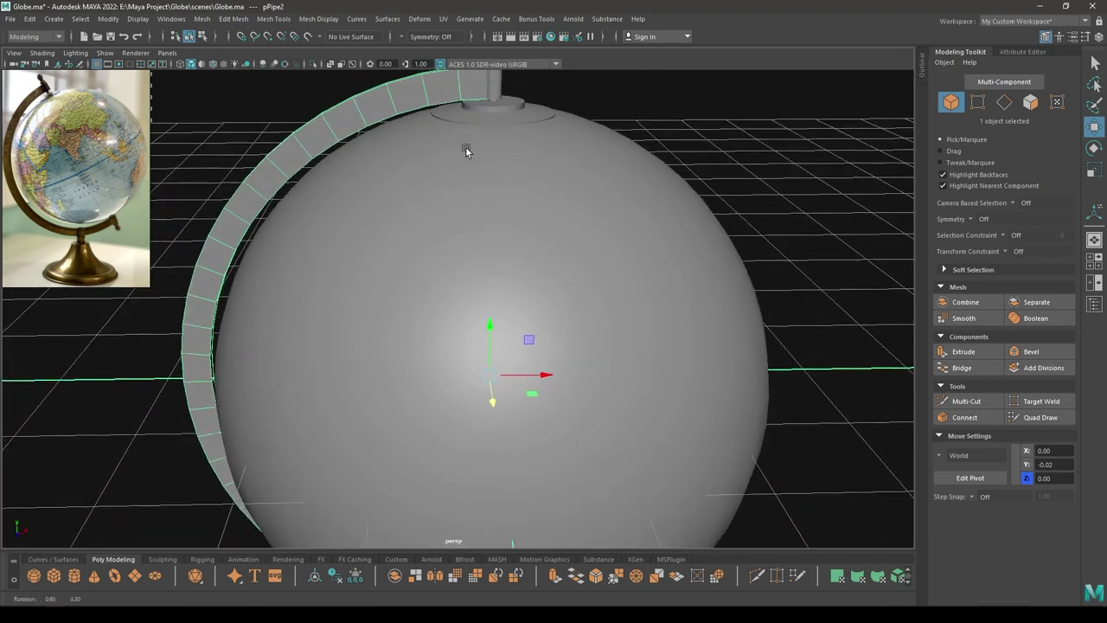
# - Move the half ring along X to -0.06 so its upper end sits at the pipe's outer wall
pyautogui.moveTo(537, 372); pyautogui.dragTo(556, 396)
pyautogui.keyDown('alt'); pyautogui.moveTo(555, 423); pyautogui.dragTo(682, 551, button='right'); pyautogui.keyUp('alt')
pyautogui.keyDown('alt'); pyautogui.moveTo(512, 435); pyautogui.dragTo(519, 500, button='middle'); pyautogui.keyUp('alt')
pyautogui.keyDown('alt'); pyautogui.moveTo(519, 499); pyautogui.dragTo(495, 384); pyautogui.keyUp('alt')
pyautogui.click(492, 411)
pyautogui.keyDown('alt'); pyautogui.moveTo(495, 383); pyautogui.dragTo(536, 415, button='right'); pyautogui.keyUp('alt')
pyautogui.keyDown('alt'); pyautogui.moveTo(525, 398); pyautogui.dragTo(525, 439, button='middle'); pyautogui.keyUp('alt')
pyautogui.keyDown('alt'); pyautogui.moveTo(525, 440); pyautogui.dragTo(566, 425); pyautogui.keyUp('alt')
pyautogui.moveTo(504, 312); pyautogui.dragTo(502, 312)
pyautogui.hotkey('ctrl', 'z')
pyautogui.click(468, 341)
pyautogui.keyDown('alt'); pyautogui.moveTo(492, 425); pyautogui.dragTo(424, 43, button='right'); pyautogui.keyUp('alt')
pyautogui.keyDown('alt'); pyautogui.moveTo(537, 412); pyautogui.dragTo(475, 465); pyautogui.keyUp('alt')
pyautogui.keyDown('alt'); pyautogui.moveTo(512, 469); pyautogui.dragTo(679, 604, button='right'); pyautogui.keyUp('alt')
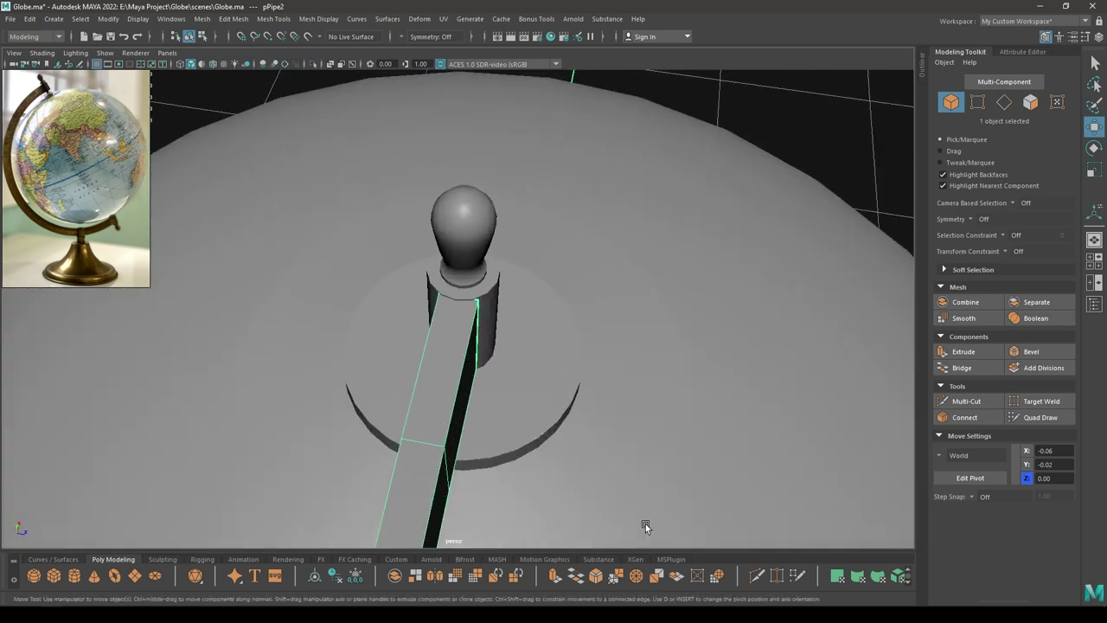
# - Show wireframes on the shaded models and nudge the half ring slightly along Z against the pipe's facets
pyautogui.click(214, 64)
pyautogui.keyDown('alt'); pyautogui.moveTo(405, 278); pyautogui.dragTo(412, 224, button='middle'); pyautogui.keyUp('alt')
pyautogui.moveTo(412, 225)
pyautogui.keyDown('alt'); pyautogui.mouseDown(button='right')
pyautogui.moveTo(535, 282)
pyautogui.moveTo(540, 312)
pyautogui.mouseUp(button='right'); pyautogui.keyUp('alt')
pyautogui.moveTo(605, 305); pyautogui.dragTo(599, 303, button='middle')
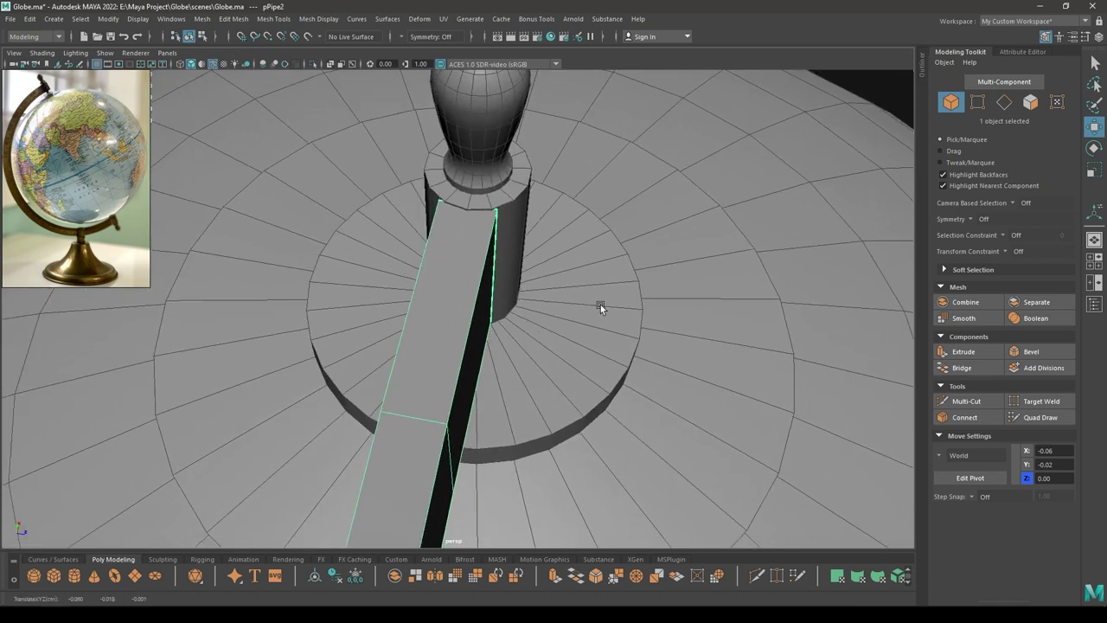
pyautogui.keyDown('alt'); pyautogui.moveTo(532, 282); pyautogui.dragTo(502, 296, button='right'); pyautogui.keyUp('alt')
pyautogui.keyDown('alt'); pyautogui.moveTo(502, 296); pyautogui.dragTo(509, 295); pyautogui.keyUp('alt')
# - Start scaling the half ring and switch the scale axis orientation to World
pyautogui.press('r')
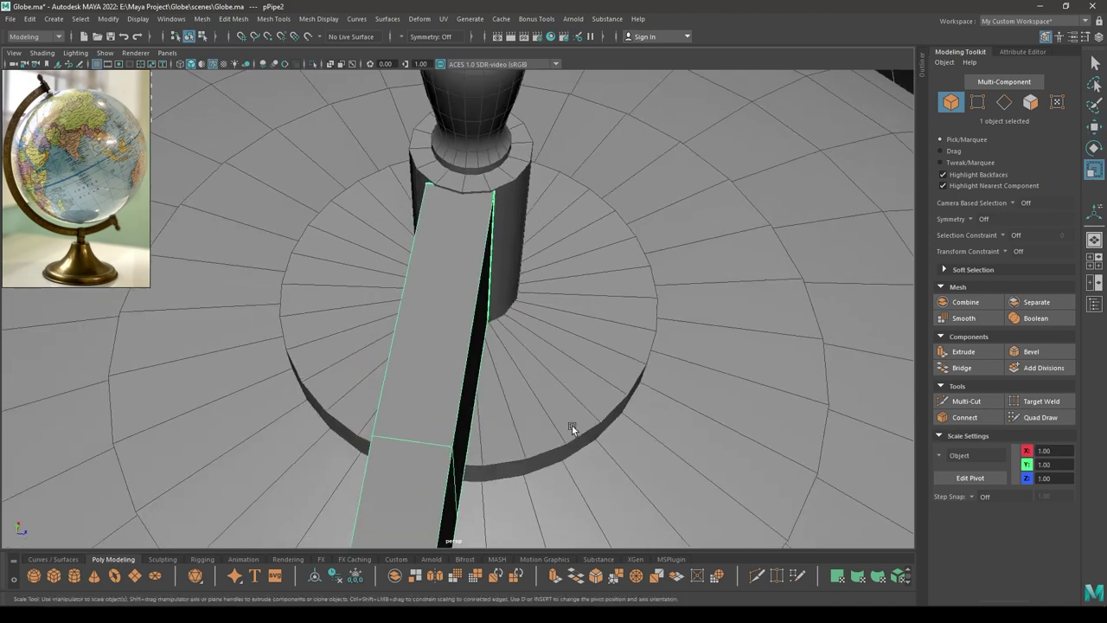
pyautogui.keyDown('alt'); pyautogui.moveTo(565, 406); pyautogui.dragTo(537, 326, button='right'); pyautogui.keyUp('alt')
pyautogui.keyDown('alt'); pyautogui.moveTo(537, 326); pyautogui.dragTo(531, 230, button='middle'); pyautogui.keyUp('alt')
pyautogui.click(404, 460)
pyautogui.keyDown('alt'); pyautogui.moveTo(458, 386); pyautogui.dragTo(386, 322); pyautogui.keyUp('alt')
pyautogui.keyDown('alt'); pyautogui.moveTo(454, 298); pyautogui.dragTo(465, 74, button='middle'); pyautogui.keyUp('alt')
pyautogui.keyDown('alt'); pyautogui.moveTo(548, 357); pyautogui.dragTo(524, 363, button='right'); pyautogui.keyUp('alt')
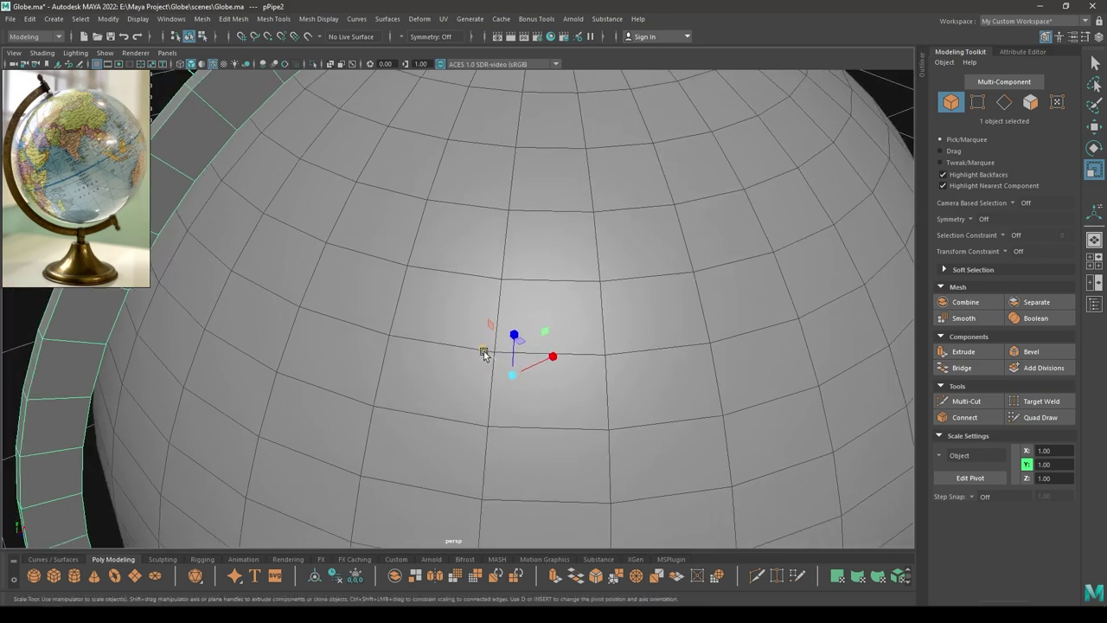
pyautogui.press('r')
pyautogui.moveTo(528, 245); pyautogui.dragTo(467, 245)
pyautogui.click(548, 406)
# - Scale the half ring narrower along world Z to fit the width of two pipe facets
pyautogui.keyDown('alt'); pyautogui.moveTo(470, 233); pyautogui.dragTo(443, 195, button='right'); pyautogui.keyUp('alt')
pyautogui.keyDown('alt'); pyautogui.moveTo(443, 194); pyautogui.dragTo(477, 331, button='middle'); pyautogui.keyUp('alt')
pyautogui.keyDown('alt'); pyautogui.moveTo(476, 330); pyautogui.dragTo(502, 364); pyautogui.keyUp('alt')
pyautogui.keyDown('alt'); pyautogui.moveTo(504, 245); pyautogui.dragTo(580, 290, button='right'); pyautogui.keyUp('alt')
pyautogui.keyDown('alt'); pyautogui.moveTo(579, 290); pyautogui.dragTo(600, 456, button='middle'); pyautogui.keyUp('alt')
pyautogui.keyDown('alt'); pyautogui.moveTo(486, 381); pyautogui.dragTo(560, 376); pyautogui.keyUp('alt')
pyautogui.keyDown('alt'); pyautogui.moveTo(528, 290); pyautogui.dragTo(601, 295, button='right'); pyautogui.keyUp('alt')
pyautogui.keyDown('alt'); pyautogui.moveTo(602, 296); pyautogui.dragTo(525, 362); pyautogui.keyUp('alt')
pyautogui.keyDown('alt'); pyautogui.moveTo(525, 362); pyautogui.dragTo(578, 348, button='right'); pyautogui.keyUp('alt')
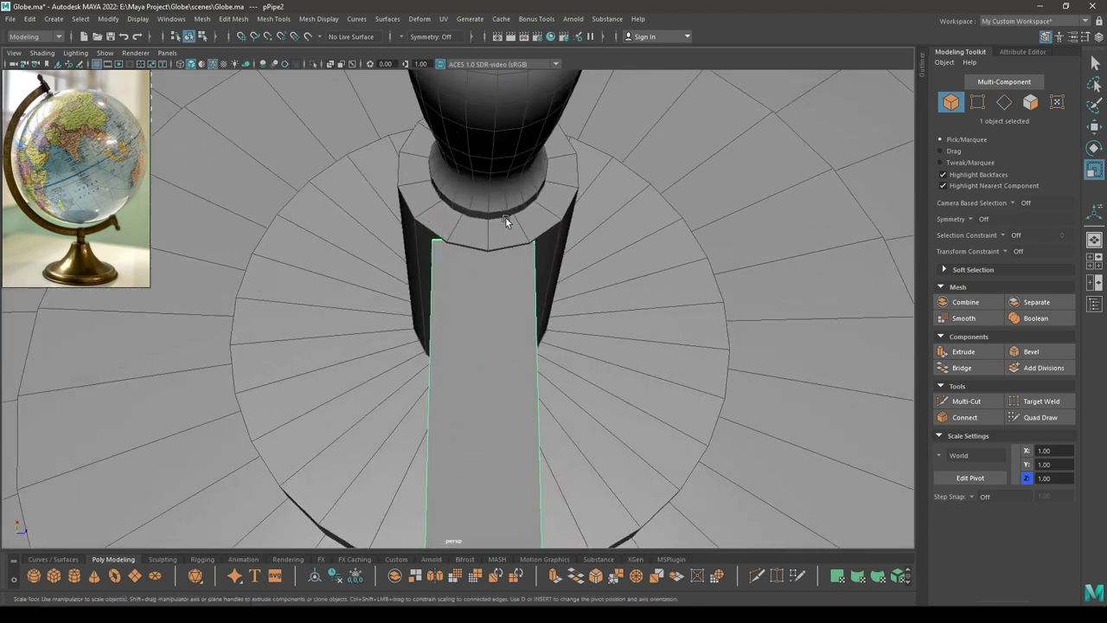
pyautogui.moveTo(596, 274)
pyautogui.mouseDown(button='middle')
pyautogui.moveTo(575, 274)
pyautogui.moveTo(579, 281)
pyautogui.mouseUp(button='middle')
# - Nudge the narrowed half ring along Z so it lines up with the middle of the pipe
pyautogui.press('w')
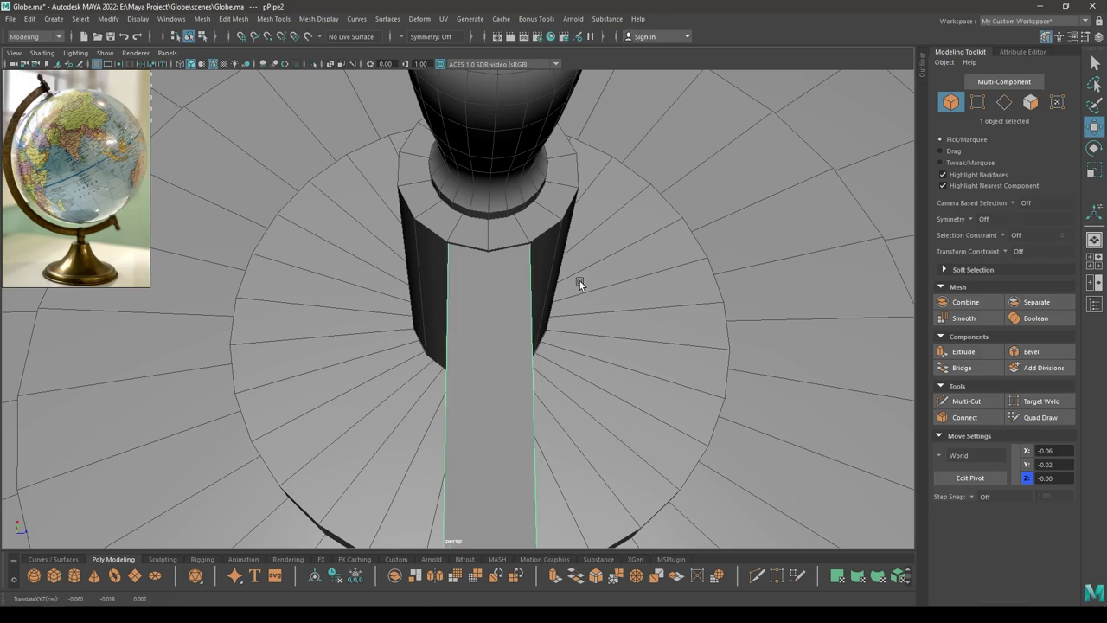
pyautogui.keyDown('alt'); pyautogui.moveTo(579, 281); pyautogui.dragTo(561, 275, button='right'); pyautogui.keyUp('alt')
pyautogui.keyDown('alt'); pyautogui.moveTo(560, 275); pyautogui.dragTo(474, 241); pyautogui.keyUp('alt')
pyautogui.keyDown('alt'); pyautogui.moveTo(474, 241); pyautogui.dragTo(467, 145, button='middle'); pyautogui.keyUp('alt')
pyautogui.click(532, 283)
pyautogui.keyDown('alt'); pyautogui.moveTo(529, 327); pyautogui.dragTo(538, 300); pyautogui.keyUp('alt')
pyautogui.click(503, 259)
# - Shift the half ring along X to -0.07 so its end just meets the pipe's wall
pyautogui.keyDown('alt'); pyautogui.moveTo(538, 330); pyautogui.dragTo(440, 44, button='right'); pyautogui.keyUp('alt')
pyautogui.keyDown('alt'); pyautogui.moveTo(563, 519); pyautogui.dragTo(573, 323, button='middle'); pyautogui.keyUp('alt')
pyautogui.scroll(-5, 572, 321)
pyautogui.click(547, 418)
pyautogui.keyDown('alt'); pyautogui.moveTo(542, 398); pyautogui.dragTo(537, 254, button='right'); pyautogui.keyUp('alt')
pyautogui.keyDown('alt'); pyautogui.moveTo(537, 254); pyautogui.dragTo(516, 432, button='middle'); pyautogui.keyUp('alt')
pyautogui.keyDown('alt'); pyautogui.moveTo(517, 431); pyautogui.dragTo(670, 466, button='right'); pyautogui.keyUp('alt')
pyautogui.keyDown('alt'); pyautogui.moveTo(626, 187); pyautogui.dragTo(532, 373, button='middle'); pyautogui.keyUp('alt')
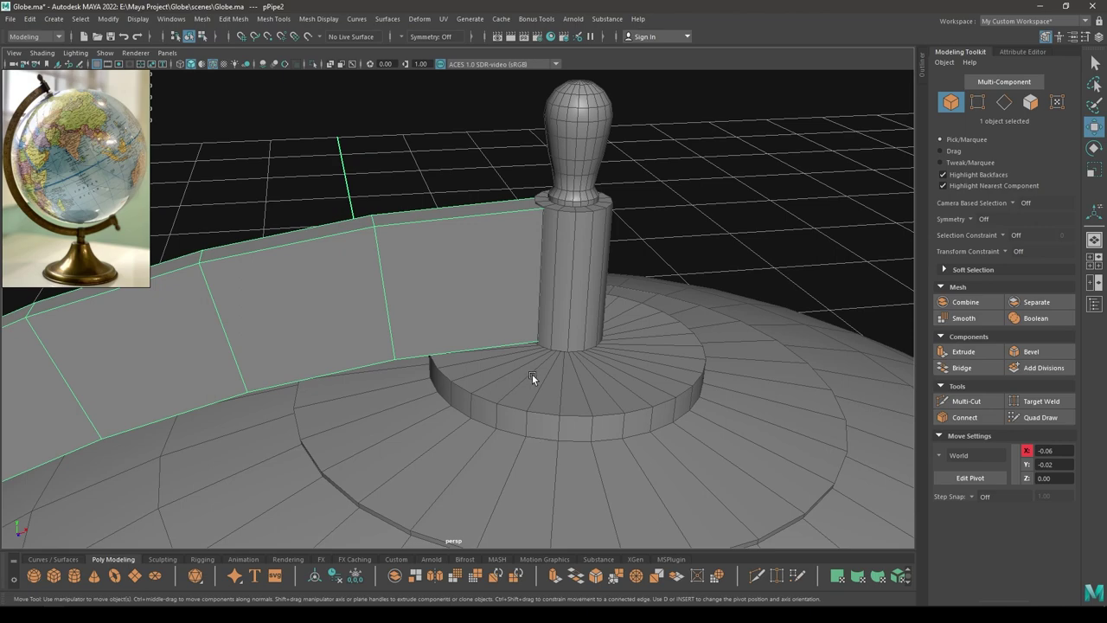
pyautogui.keyDown('alt'); pyautogui.moveTo(532, 373); pyautogui.dragTo(631, 328, button='right'); pyautogui.keyUp('alt')
pyautogui.moveTo(632, 327); pyautogui.dragTo(627, 327, button='middle')
pyautogui.keyDown('alt'); pyautogui.moveTo(601, 307); pyautogui.dragTo(547, 323); pyautogui.keyUp('alt')
# - Split the half ring lengthwise with an edge loop along the middle of its outer face
pyautogui.moveTo(559, 205)
pyautogui.mouseDown(button='right')
pyautogui.moveTo(577, 157)
pyautogui.moveTo(497, 164)
pyautogui.moveTo(562, 198)
pyautogui.mouseUp(button='right')
pyautogui.click(595, 196)
pyautogui.keyDown('alt'); pyautogui.moveTo(564, 199); pyautogui.dragTo(650, 242); pyautogui.keyUp('alt')
pyautogui.keyDown('alt'); pyautogui.moveTo(582, 192); pyautogui.dragTo(585, 310, button='middle'); pyautogui.keyUp('alt')
pyautogui.keyDown('alt'); pyautogui.moveTo(585, 312); pyautogui.dragTo(542, 306); pyautogui.keyUp('alt')
pyautogui.moveTo(543, 282); pyautogui.dragTo(496, 285, button='right')
pyautogui.moveTo(571, 294); pyautogui.dragTo(632, 258, button='right')
# - Combine the small pipe and the half ring into one mesh
pyautogui.click(587, 307)
pyautogui.keyDown('shift'); pyautogui.click(511, 253); pyautogui.keyUp('shift')
pyautogui.keyDown('shift'); pyautogui.moveTo(509, 253); pyautogui.dragTo(510, 290, button='right'); pyautogui.keyUp('shift')
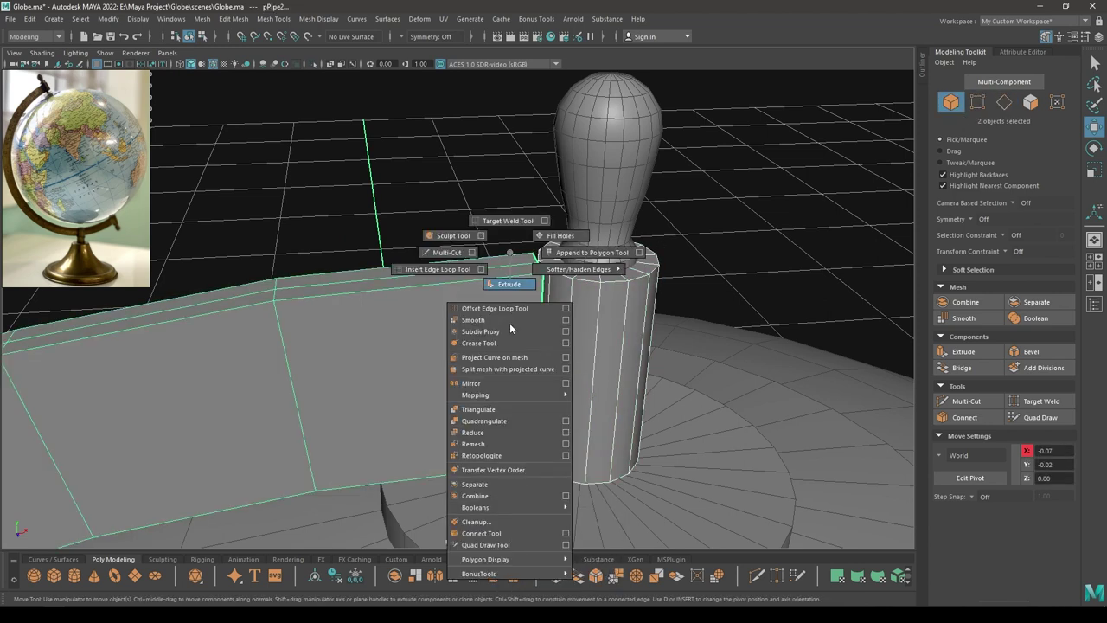
pyautogui.keyDown('shift'); pyautogui.moveTo(502, 482); pyautogui.dragTo(502, 492, button='right'); pyautogui.keyUp('shift')
# - Delete the two pipe faces that lie against the end of the arm
pyautogui.moveTo(509, 182); pyautogui.dragTo(506, 214, button='right')
pyautogui.click(541, 290)
pyautogui.keyDown('alt'); pyautogui.moveTo(544, 290); pyautogui.dragTo(723, 358); pyautogui.keyUp('alt')
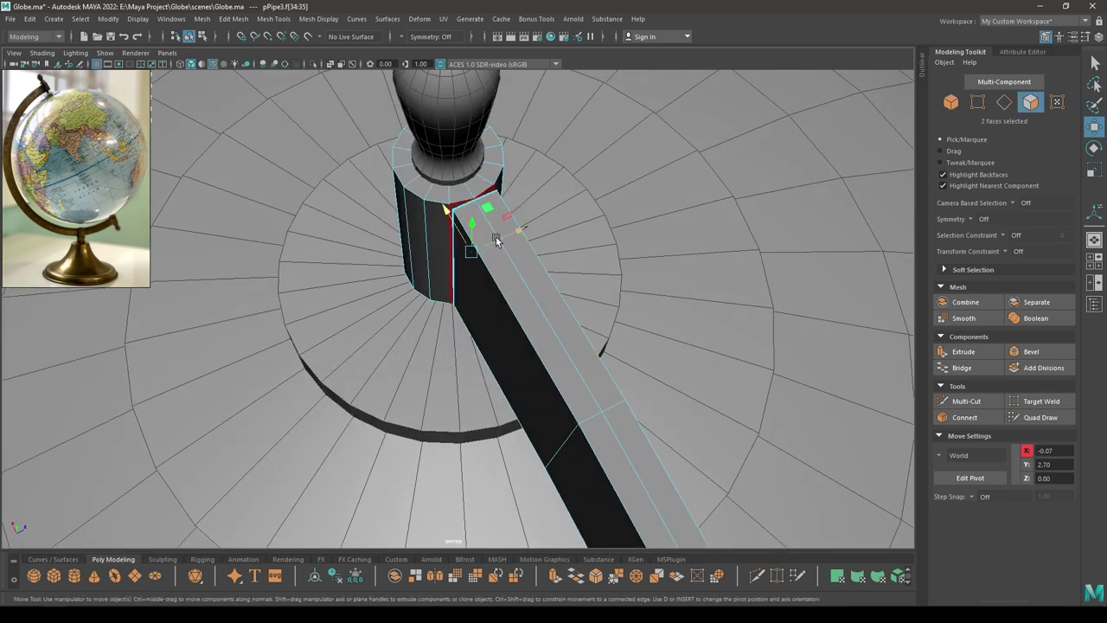
pyautogui.press('Delete')
# - Weld the arm's upper end vertices to the matching vertices on the pipe's top rim with Target Weld
pyautogui.keyDown('alt'); pyautogui.moveTo(525, 213); pyautogui.dragTo(372, 177); pyautogui.keyUp('alt')
pyautogui.keyDown('alt'); pyautogui.moveTo(411, 258); pyautogui.dragTo(448, 269, button='right'); pyautogui.keyUp('alt')
pyautogui.keyDown('alt'); pyautogui.moveTo(448, 269); pyautogui.dragTo(452, 207); pyautogui.keyUp('alt')
pyautogui.moveTo(452, 208); pyautogui.dragTo(396, 207, button='right')
pyautogui.keyDown('alt'); pyautogui.moveTo(489, 238); pyautogui.dragTo(545, 325); pyautogui.keyUp('alt')
pyautogui.keyDown('alt'); pyautogui.moveTo(545, 324); pyautogui.dragTo(584, 382, button='right'); pyautogui.keyUp('alt')
pyautogui.keyDown('alt'); pyautogui.moveTo(572, 299); pyautogui.dragTo(510, 263); pyautogui.keyUp('alt')
pyautogui.moveTo(494, 191)
pyautogui.keyDown('shift'); pyautogui.mouseDown(button='right')
pyautogui.moveTo(485, 161)
pyautogui.moveTo(478, 191)
pyautogui.mouseUp(button='right'); pyautogui.keyUp('shift')
pyautogui.keyDown('alt'); pyautogui.moveTo(551, 338); pyautogui.dragTo(578, 355); pyautogui.keyUp('alt')
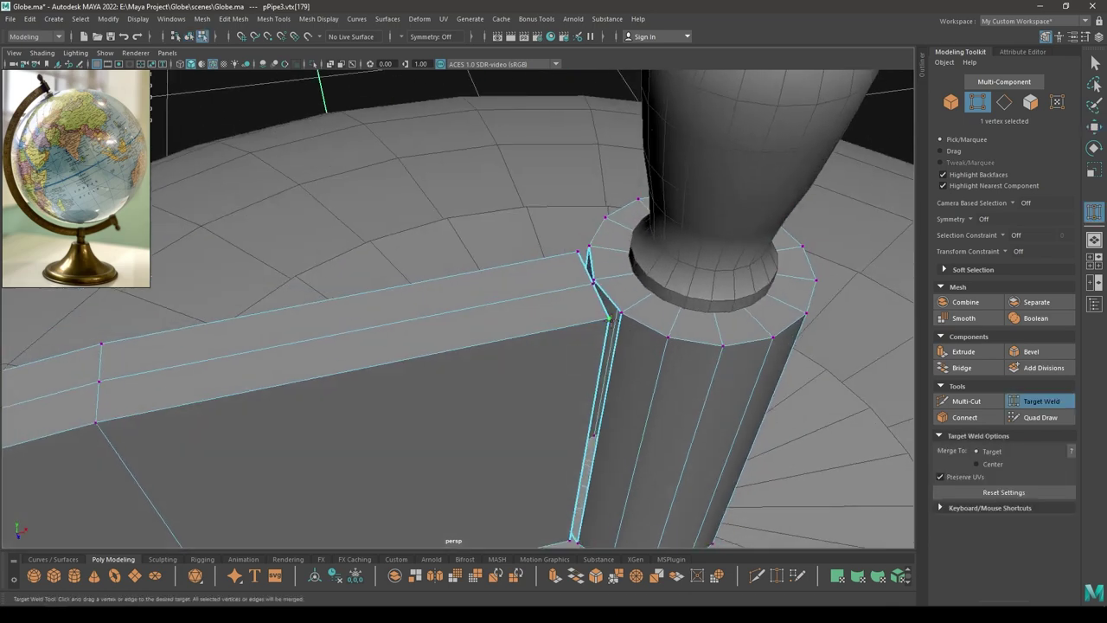
pyautogui.moveTo(624, 313); pyautogui.dragTo(622, 314)
pyautogui.keyDown('alt'); pyautogui.moveTo(577, 333); pyautogui.dragTo(582, 363); pyautogui.keyUp('alt')
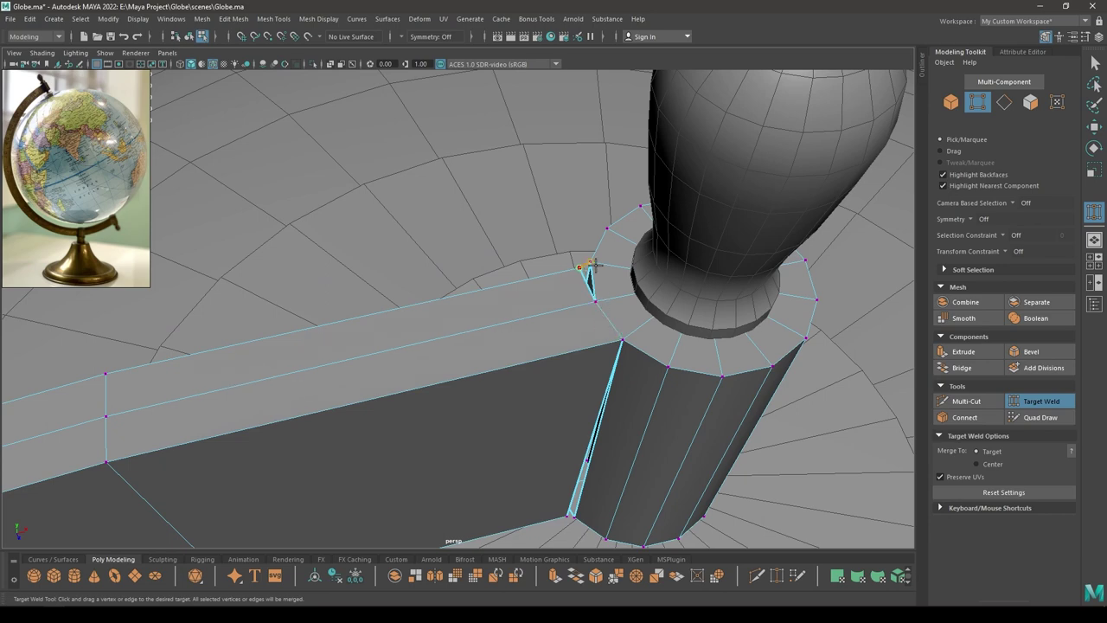
pyautogui.keyDown('alt'); pyautogui.moveTo(526, 338); pyautogui.dragTo(534, 282); pyautogui.keyUp('alt')
# - Try to weld the lower end vertices where the arm meets the pipe's bottom rim, and undo the weld
pyautogui.keyDown('alt'); pyautogui.moveTo(618, 260); pyautogui.dragTo(608, 55, button='middle'); pyautogui.keyUp('alt')
pyautogui.keyDown('alt'); pyautogui.moveTo(588, 205); pyautogui.dragTo(591, 307, button='middle'); pyautogui.keyUp('alt')
pyautogui.keyDown('alt'); pyautogui.moveTo(591, 307); pyautogui.dragTo(587, 309); pyautogui.keyUp('alt')
pyautogui.keyDown('alt'); pyautogui.moveTo(532, 346); pyautogui.dragTo(560, 366); pyautogui.keyUp('alt')
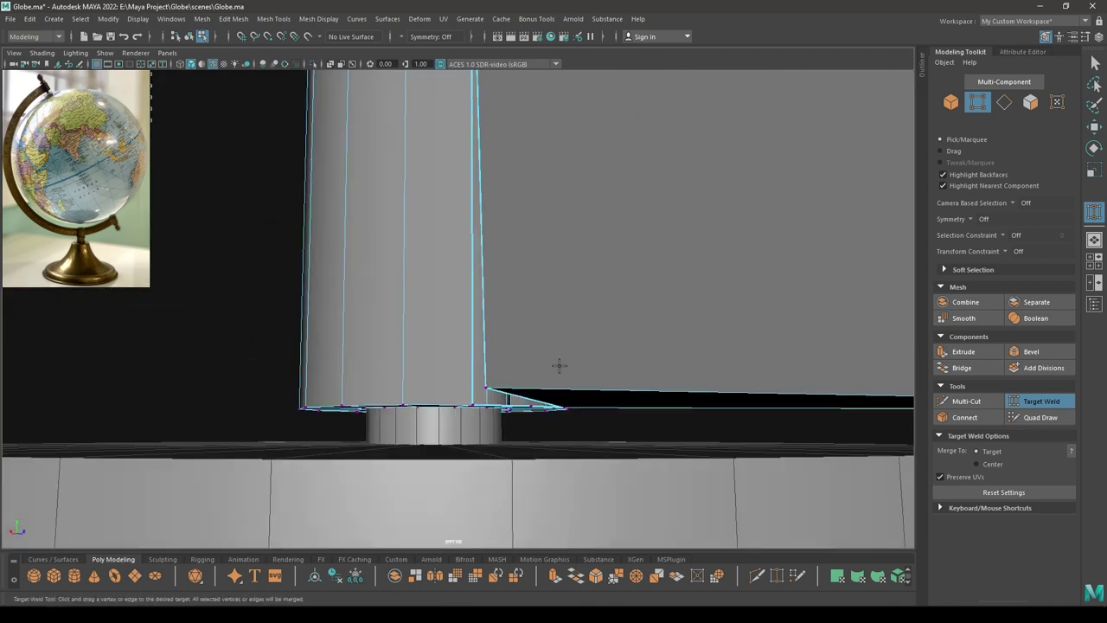
pyautogui.moveTo(475, 404); pyautogui.dragTo(499, 388)
pyautogui.hotkey('ctrl', 'z')
# - Split the arm's lower end edge at its middle, adding an edge loop along the underside, and select its new vertex
pyautogui.press('w')
pyautogui.moveTo(499, 388); pyautogui.dragTo(513, 190, button='right')
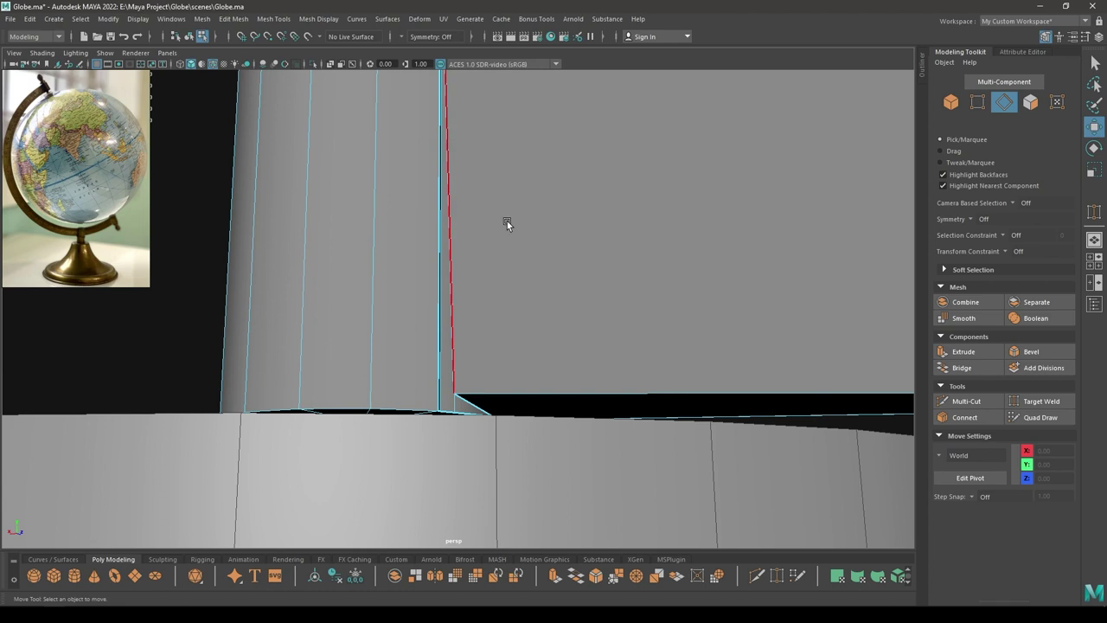
pyautogui.scroll(4, 523, 355)
pyautogui.scroll(-5, 519, 356)
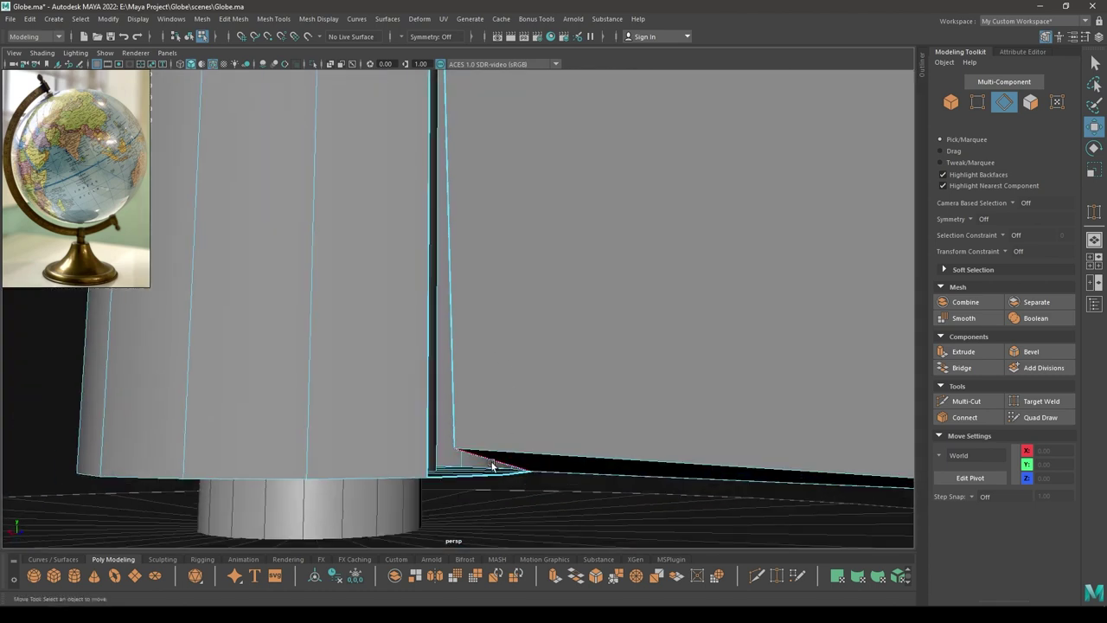
pyautogui.click(492, 465)
pyautogui.keyDown('ctrl'); pyautogui.moveTo(529, 343); pyautogui.dragTo(501, 385, button='right'); pyautogui.keyUp('ctrl')
pyautogui.moveTo(579, 359); pyautogui.dragTo(499, 291, button='right')
pyautogui.click(499, 466)
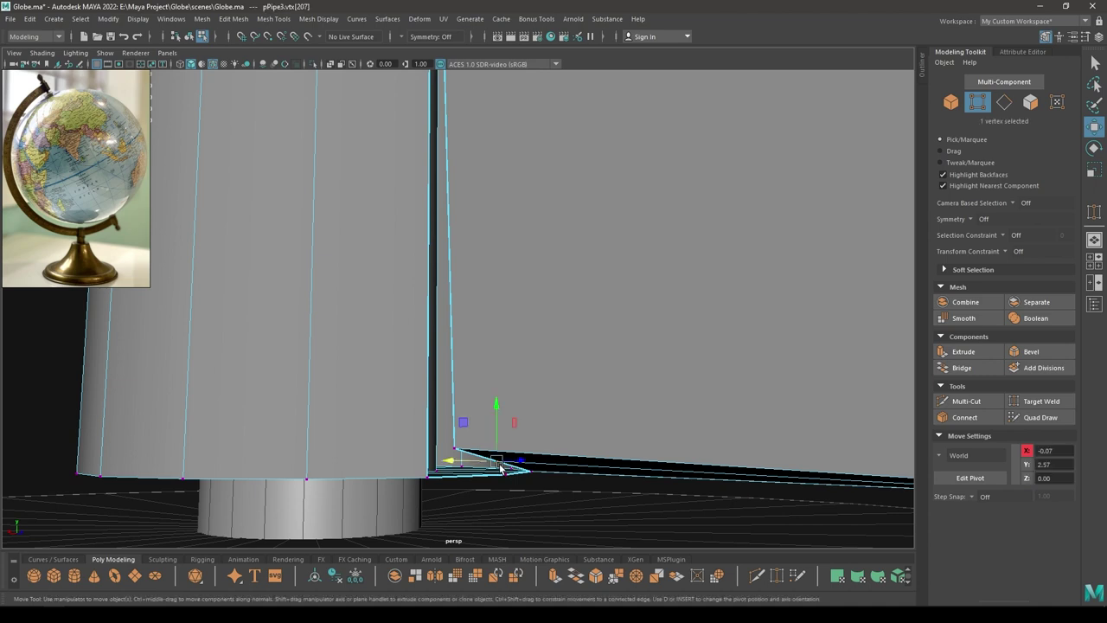
# - Weld the arm's lower end vertices to the matching vertices on the pipe's bottom rim with Target Weld
pyautogui.moveTo(537, 337)
pyautogui.keyDown('shift'); pyautogui.mouseDown(button='right')
pyautogui.moveTo(527, 304)
pyautogui.moveTo(518, 336)
pyautogui.mouseUp(button='right'); pyautogui.keyUp('shift')
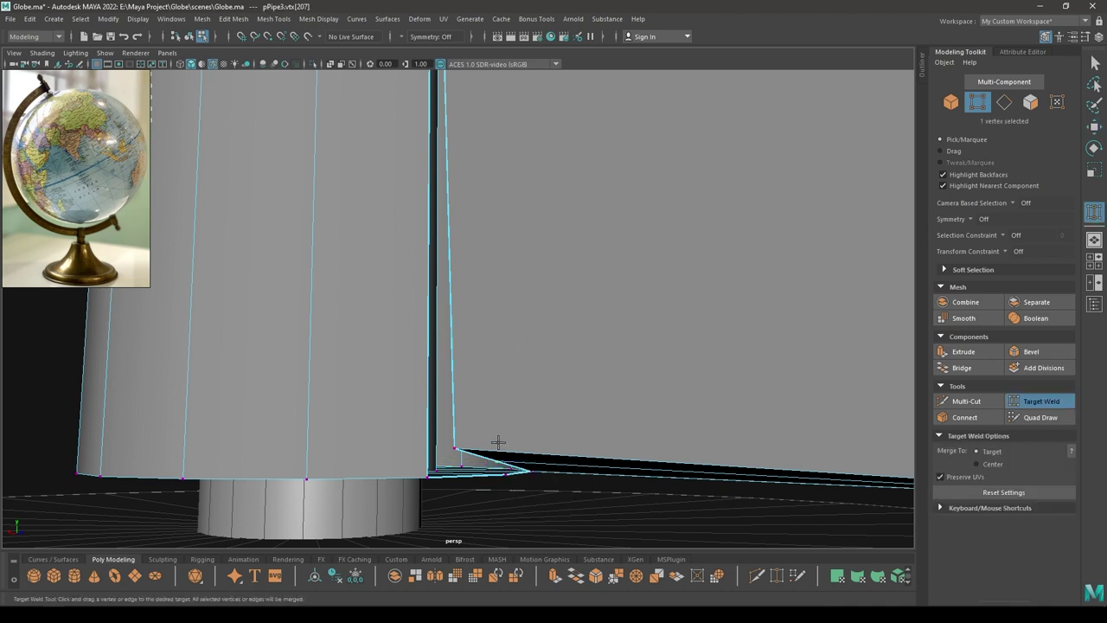
pyautogui.moveTo(508, 479); pyautogui.dragTo(400, 494)
pyautogui.scroll(-5, 510, 393)
pyautogui.moveTo(514, 391)
pyautogui.keyDown('alt'); pyautogui.mouseDown()
pyautogui.moveTo(523, 374)
pyautogui.moveTo(502, 401)
pyautogui.mouseUp(); pyautogui.keyUp('alt')
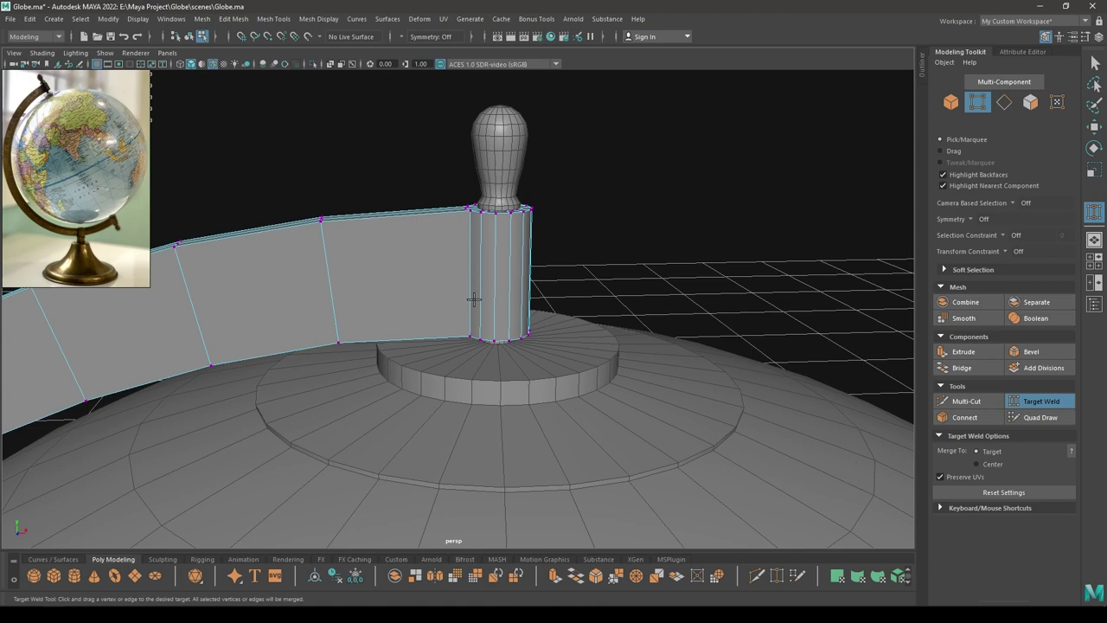
# - Delete the faces of the lower half of the curved arm in the front view
pyautogui.press('w')
pyautogui.keyDown('alt'); pyautogui.moveTo(490, 315); pyautogui.dragTo(504, 358); pyautogui.keyUp('alt')
pyautogui.scroll(-2, 504, 357)
pyautogui.moveTo(389, 295); pyautogui.dragTo(454, 256, button='right')
pyautogui.click(399, 143)
pyautogui.scroll(-5, 400, 143)
pyautogui.keyDown('alt'); pyautogui.moveTo(413, 368); pyautogui.dragTo(446, 362); pyautogui.keyUp('alt')
pyautogui.press('space')
pyautogui.scroll(3, 492, 423)
pyautogui.rightClick(660, 204)
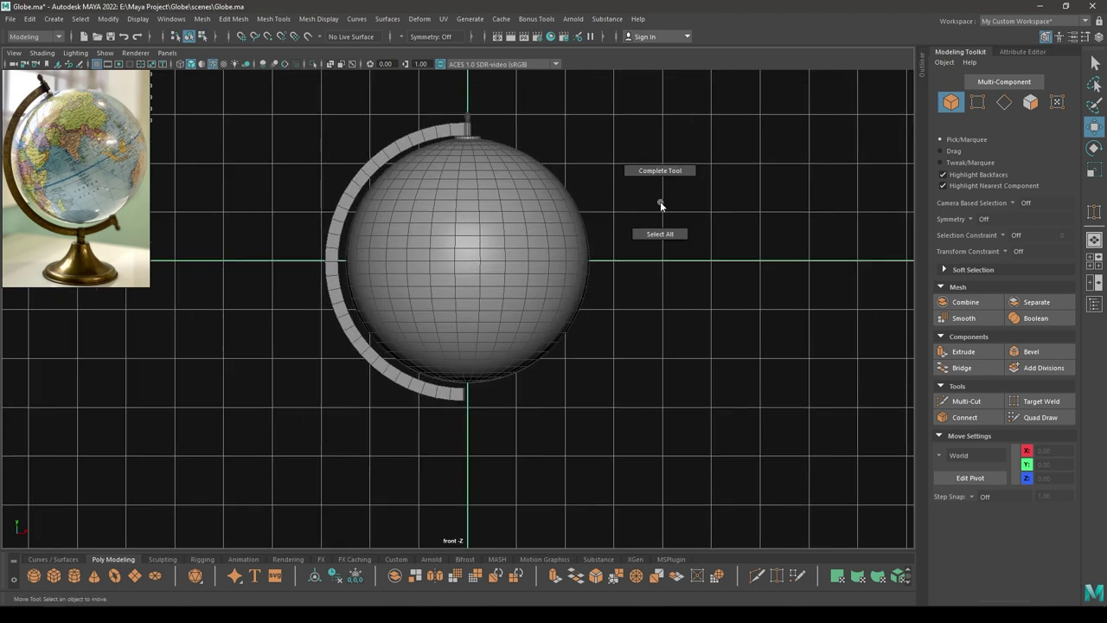
pyautogui.click(386, 153)
pyautogui.moveTo(403, 117); pyautogui.dragTo(404, 147, button='right')
pyautogui.moveTo(737, 450); pyautogui.dragTo(205, 260)
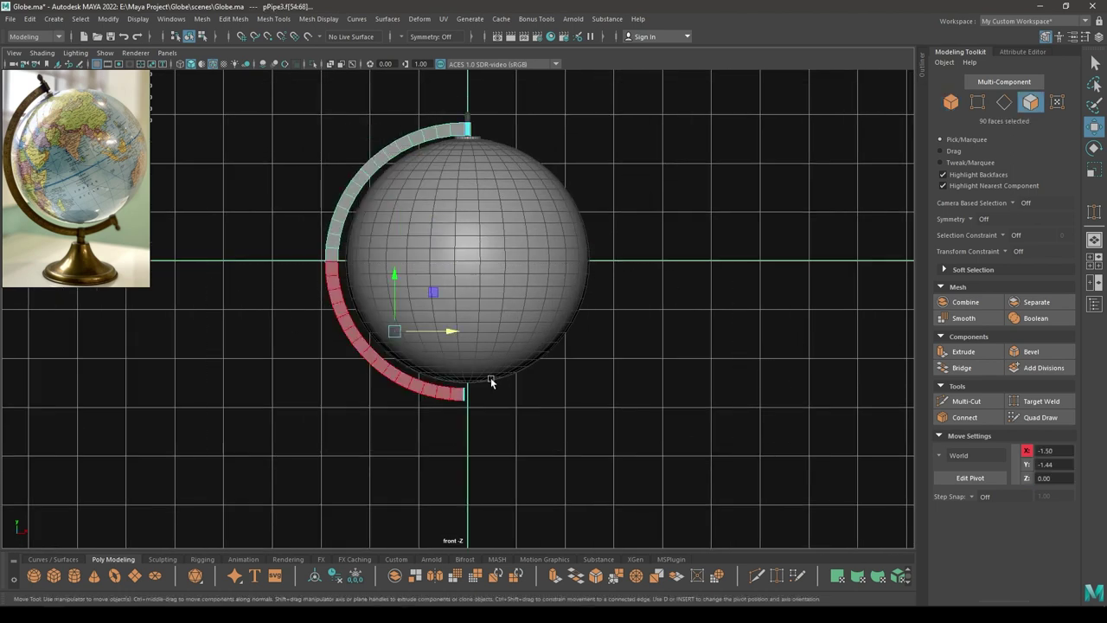
pyautogui.moveTo(409, 388); pyautogui.dragTo(207, 268)
pyautogui.press('Delete')
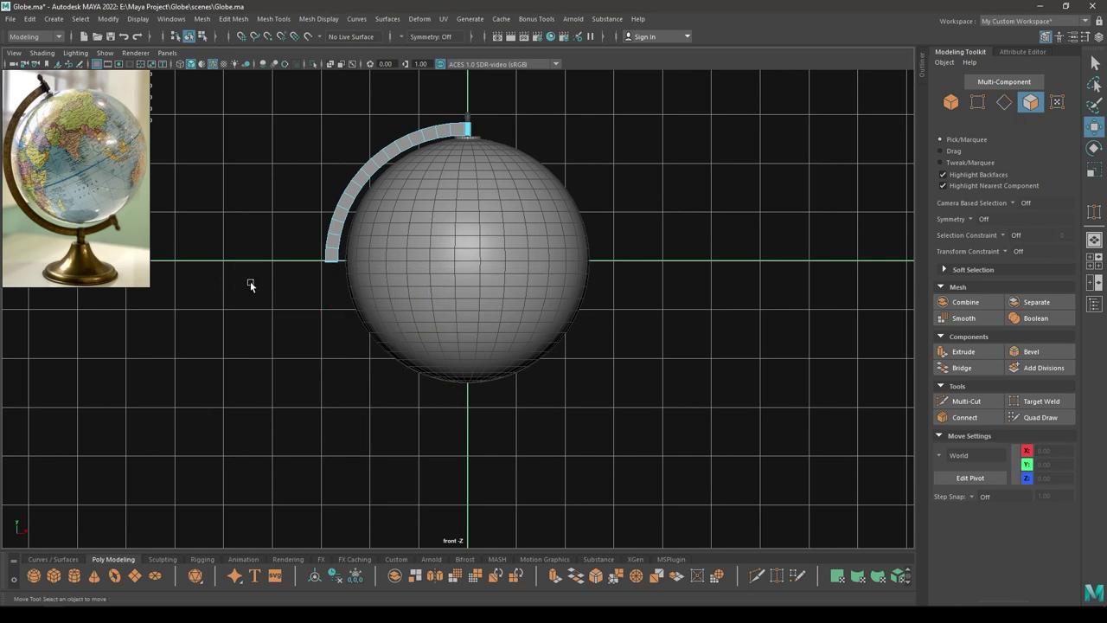
# - Combine the remaining arm, the pin, its pipe and the discs beneath into one mesh
pyautogui.moveTo(289, 183); pyautogui.dragTo(355, 149, button='right')
pyautogui.press('space')
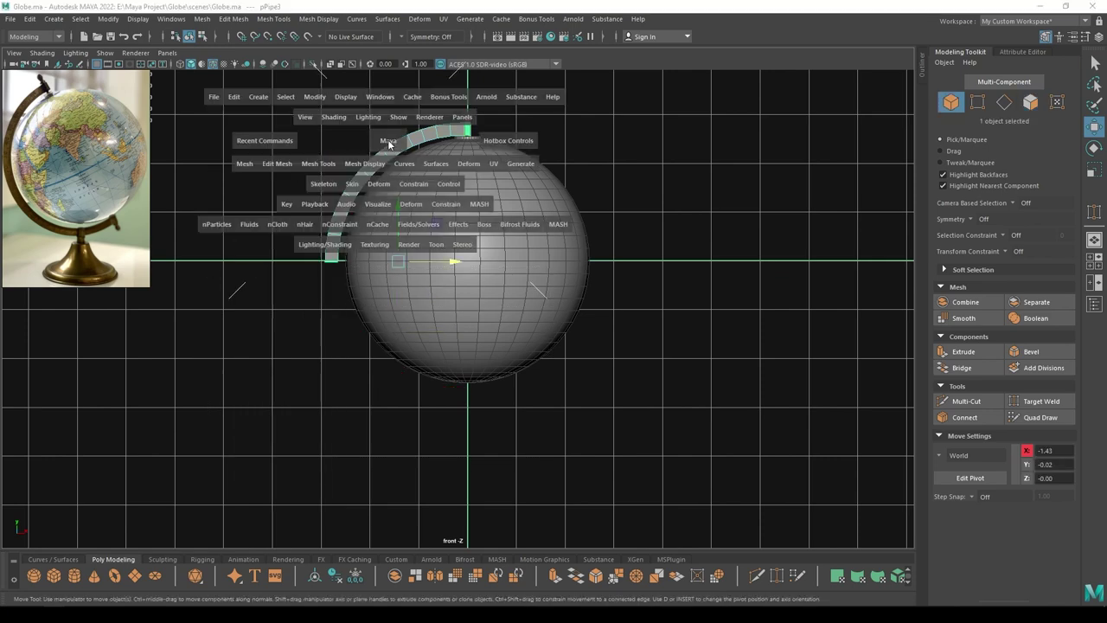
pyautogui.moveTo(388, 144); pyautogui.dragTo(389, 135)
pyautogui.keyDown('alt'); pyautogui.moveTo(389, 136); pyautogui.dragTo(400, 176); pyautogui.keyUp('alt')
pyautogui.scroll(7, 509, 337)
pyautogui.keyDown('alt'); pyautogui.moveTo(509, 337); pyautogui.dragTo(479, 333, button='middle'); pyautogui.keyUp('alt')
pyautogui.click(479, 333)
pyautogui.keyDown('shift'); pyautogui.click(415, 282); pyautogui.keyUp('shift')
pyautogui.keyDown('shift'); pyautogui.click(457, 230); pyautogui.keyUp('shift')
pyautogui.keyDown('shift'); pyautogui.moveTo(528, 171); pyautogui.dragTo(492, 414, button='right'); pyautogui.keyUp('shift')
# - Snap the combined mesh's pivot to the outer corner of the arm's cut end in the front view
pyautogui.scroll(-7, 464, 233)
pyautogui.keyDown('alt'); pyautogui.moveTo(519, 513); pyautogui.dragTo(494, 246, button='middle'); pyautogui.keyUp('alt')
pyautogui.press('space')
pyautogui.moveTo(496, 246); pyautogui.dragTo(498, 318)
pyautogui.scroll(-1, 498, 319)
pyautogui.keyDown('alt'); pyautogui.moveTo(446, 248); pyautogui.dragTo(469, 257, button='middle'); pyautogui.keyUp('alt')
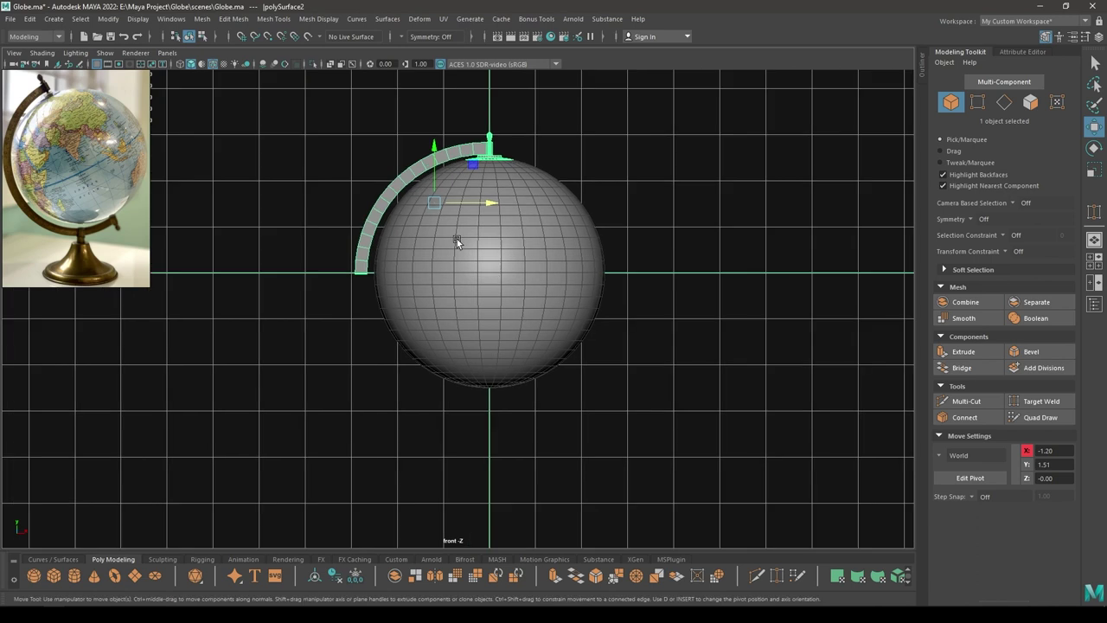
pyautogui.press('d')
pyautogui.moveTo(493, 201); pyautogui.dragTo(405, 247)
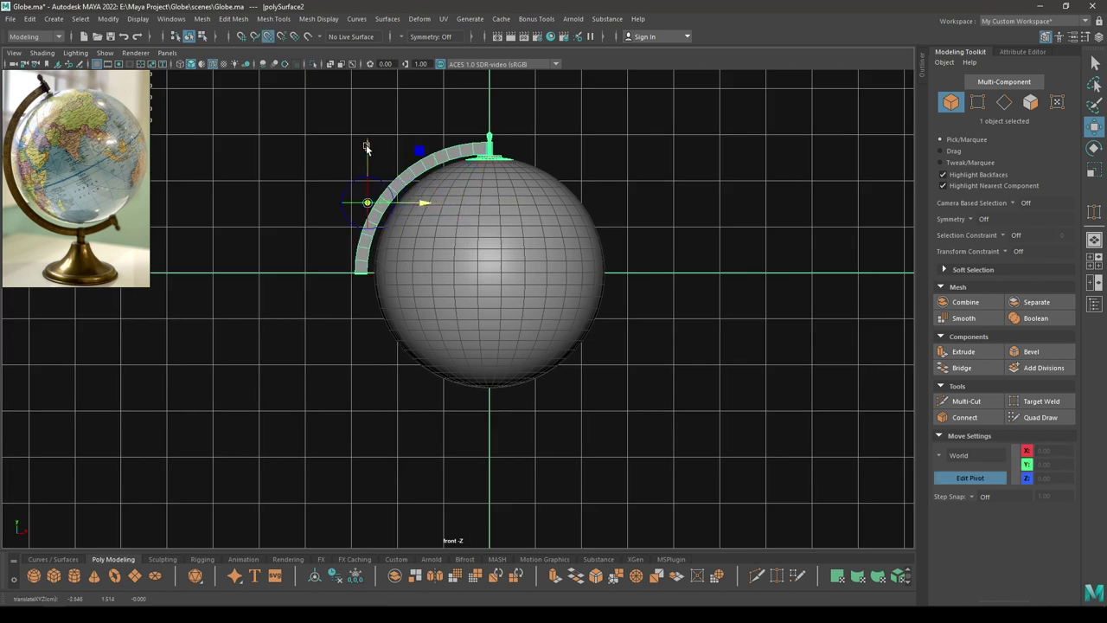
pyautogui.press('d')
pyautogui.press('v')
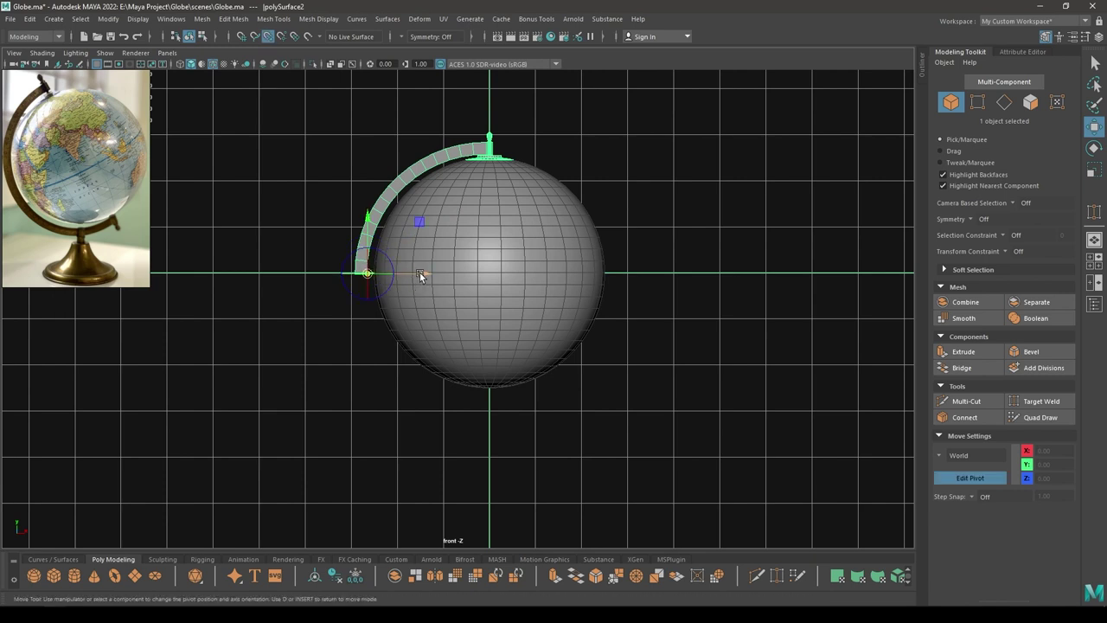
pyautogui.press('d')
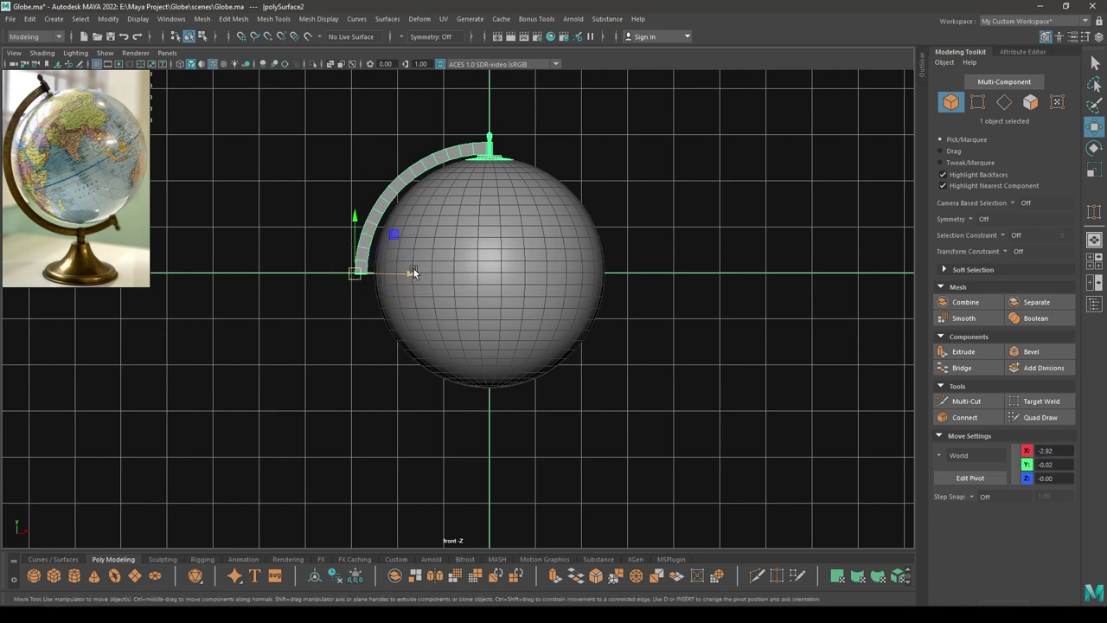
# - Duplicate the combined arm and rotate the copy downward about its pivot to form the lower half with its pin
pyautogui.press('e')
pyautogui.moveTo(355, 230); pyautogui.dragTo(354, 348)
pyautogui.press('space')
pyautogui.keyDown('alt'); pyautogui.moveTo(429, 345); pyautogui.dragTo(486, 356); pyautogui.keyUp('alt')
pyautogui.moveTo(264, 403); pyautogui.dragTo(253, 401)
pyautogui.keyDown('alt'); pyautogui.moveTo(364, 355); pyautogui.dragTo(374, 343); pyautogui.keyUp('alt')
pyautogui.keyDown('alt'); pyautogui.moveTo(389, 346); pyautogui.dragTo(441, 245, button='middle'); pyautogui.keyUp('alt')
pyautogui.keyDown('alt'); pyautogui.moveTo(440, 244); pyautogui.dragTo(408, 295); pyautogui.keyUp('alt')
pyautogui.press('w')
# - Select the upper and lower arm halves and combine them into a single mesh
pyautogui.press('space')
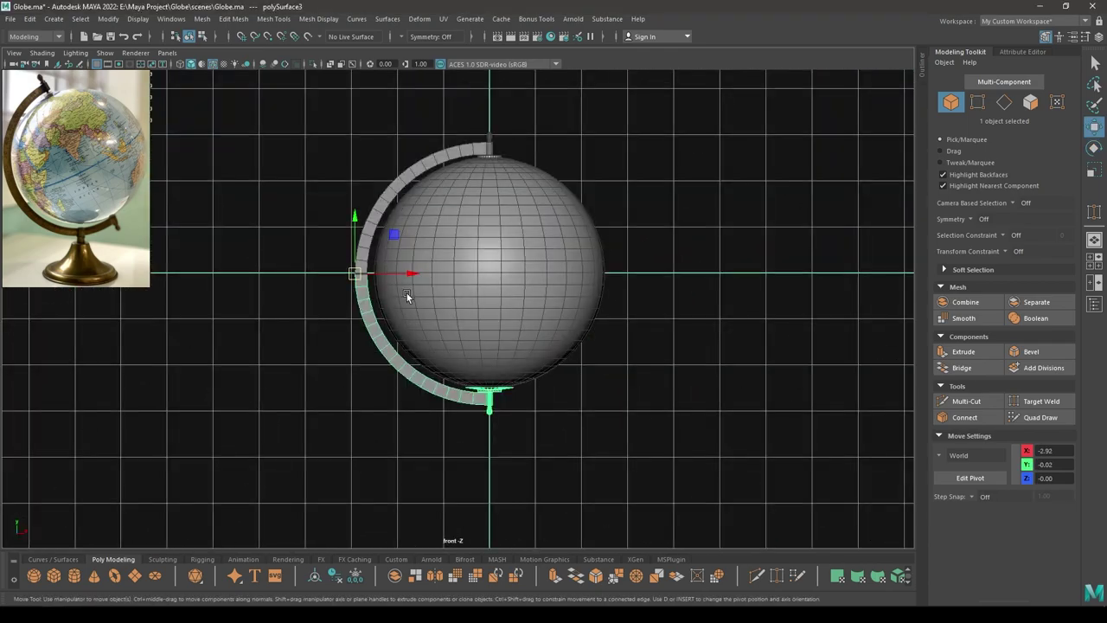
pyautogui.keyDown('alt'); pyautogui.moveTo(369, 262); pyautogui.dragTo(387, 395, button='right'); pyautogui.keyUp('alt')
pyautogui.keyDown('alt'); pyautogui.moveTo(388, 395); pyautogui.dragTo(489, 445, button='middle'); pyautogui.keyUp('alt')
pyautogui.keyDown('alt'); pyautogui.moveTo(489, 445); pyautogui.dragTo(620, 454, button='right'); pyautogui.keyUp('alt')
pyautogui.moveTo(387, 248); pyautogui.dragTo(468, 435)
pyautogui.keyDown('alt'); pyautogui.moveTo(450, 429); pyautogui.dragTo(459, 470, button='right'); pyautogui.keyUp('alt')
pyautogui.moveTo(337, 264); pyautogui.dragTo(417, 406)
pyautogui.keyDown('alt'); pyautogui.moveTo(417, 415); pyautogui.dragTo(467, 507, button='right'); pyautogui.keyUp('alt')
pyautogui.keyDown('shift'); pyautogui.moveTo(283, 245); pyautogui.dragTo(251, 490, button='right'); pyautogui.keyUp('shift')
# - Try to merge the vertices at the seam between the arm halves with a distance threshold of 0.24
pyautogui.moveTo(275, 294); pyautogui.dragTo(200, 292, button='right')
pyautogui.moveTo(261, 307); pyautogui.dragTo(434, 371)
pyautogui.keyDown('shift'); pyautogui.moveTo(373, 279); pyautogui.dragTo(411, 222, button='right'); pyautogui.keyUp('shift')
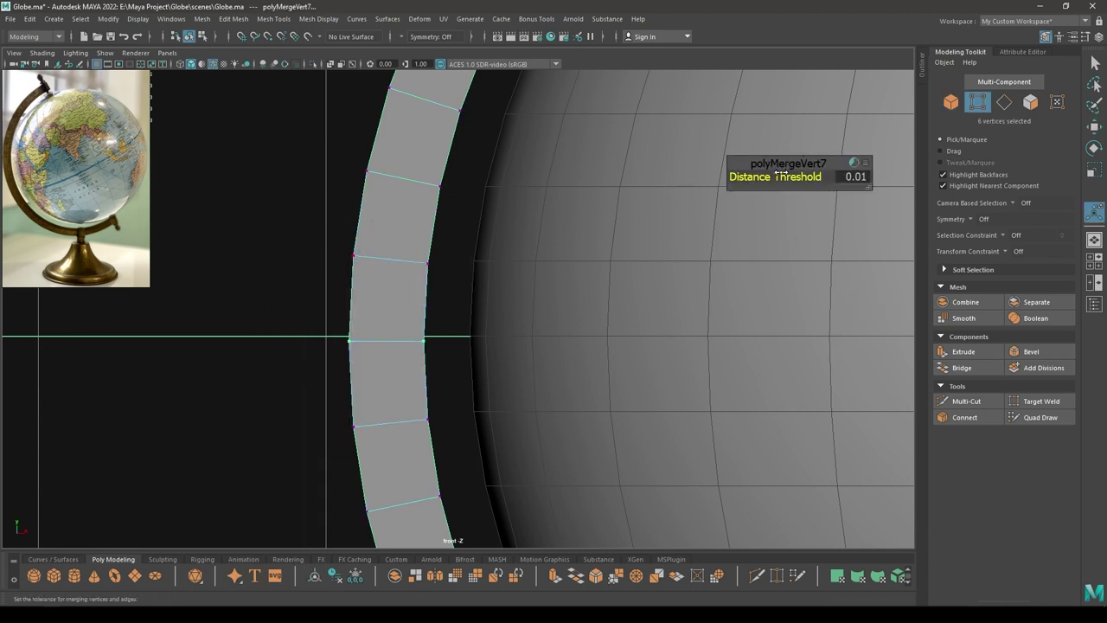
pyautogui.moveTo(788, 173); pyautogui.dragTo(793, 176)
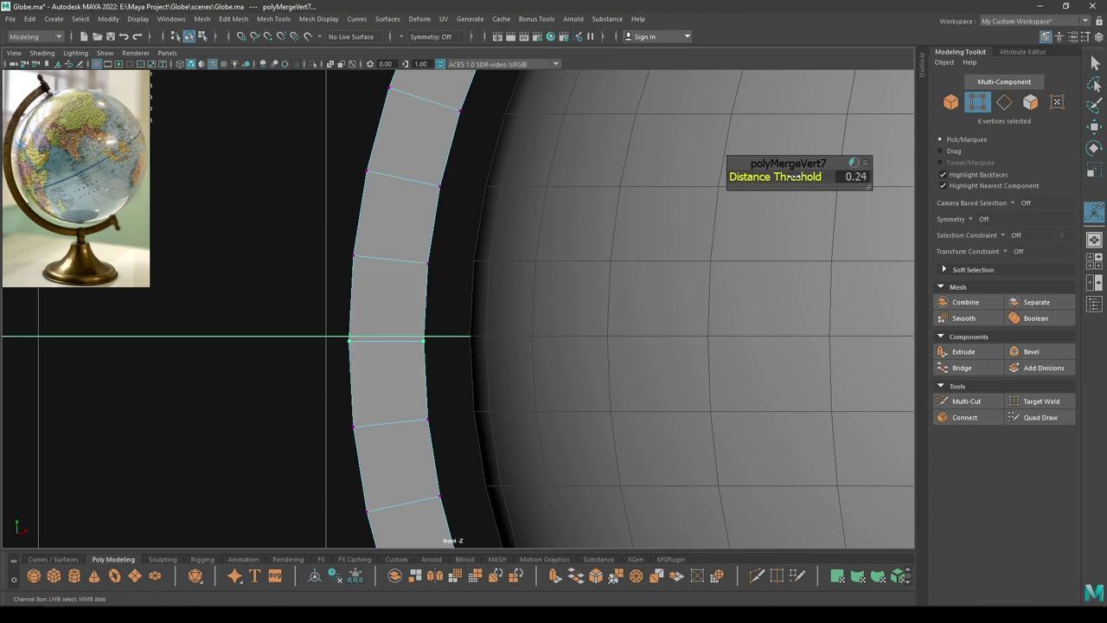
pyautogui.press('w')
pyautogui.press('space')
pyautogui.moveTo(645, 222); pyautogui.dragTo(645, 189)
pyautogui.keyDown('alt'); pyautogui.moveTo(553, 280); pyautogui.dragTo(663, 273); pyautogui.keyUp('alt')
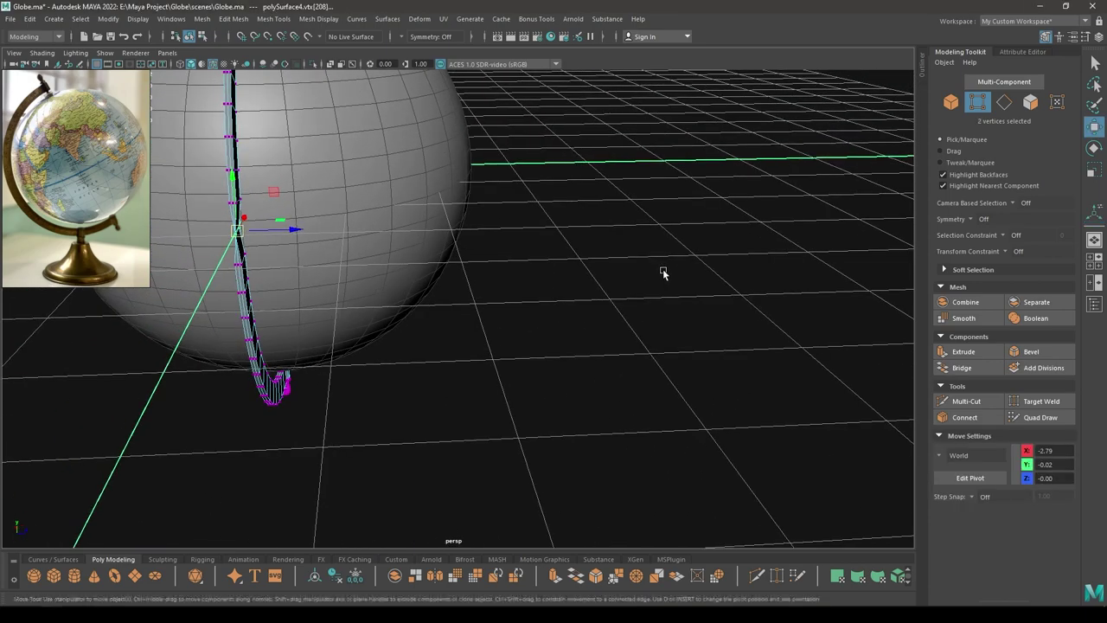
pyautogui.keyDown('alt'); pyautogui.moveTo(380, 236); pyautogui.dragTo(573, 273, button='middle'); pyautogui.keyUp('alt')
pyautogui.keyDown('alt'); pyautogui.moveTo(573, 274); pyautogui.dragTo(558, 414, button='right'); pyautogui.keyUp('alt')
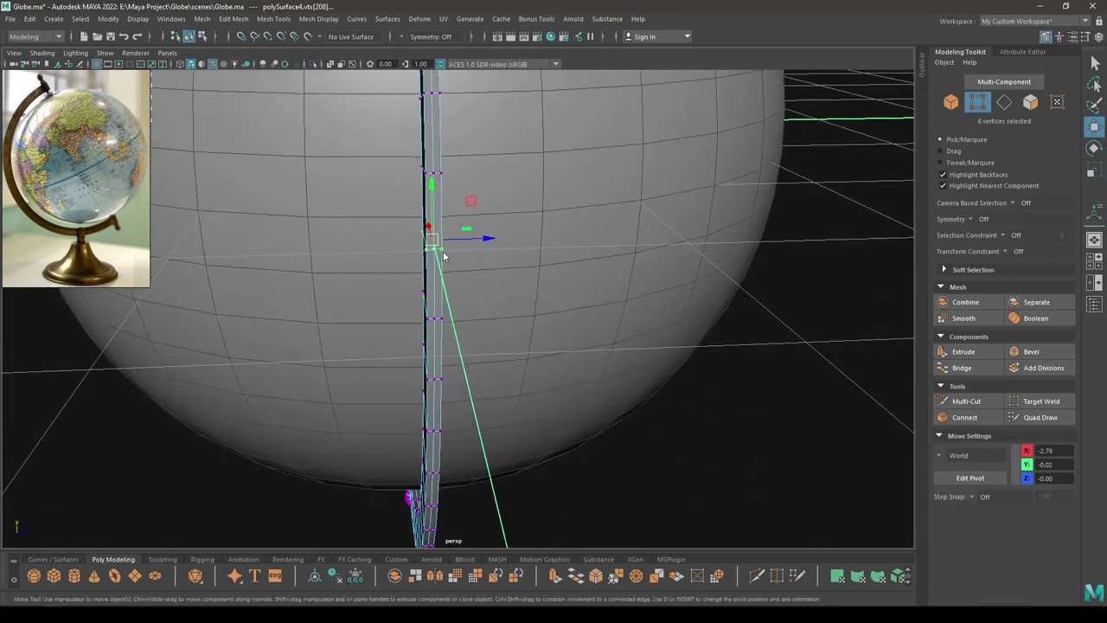
# - Merge the six vertices at the arm's middle seam with a distance threshold of 0.02, and return to object selection
pyautogui.keyDown('shift'); pyautogui.moveTo(443, 251); pyautogui.dragTo(440, 199, button='right'); pyautogui.keyUp('shift')
pyautogui.click(484, 179)
pyautogui.moveTo(744, 176); pyautogui.dragTo(743, 176)
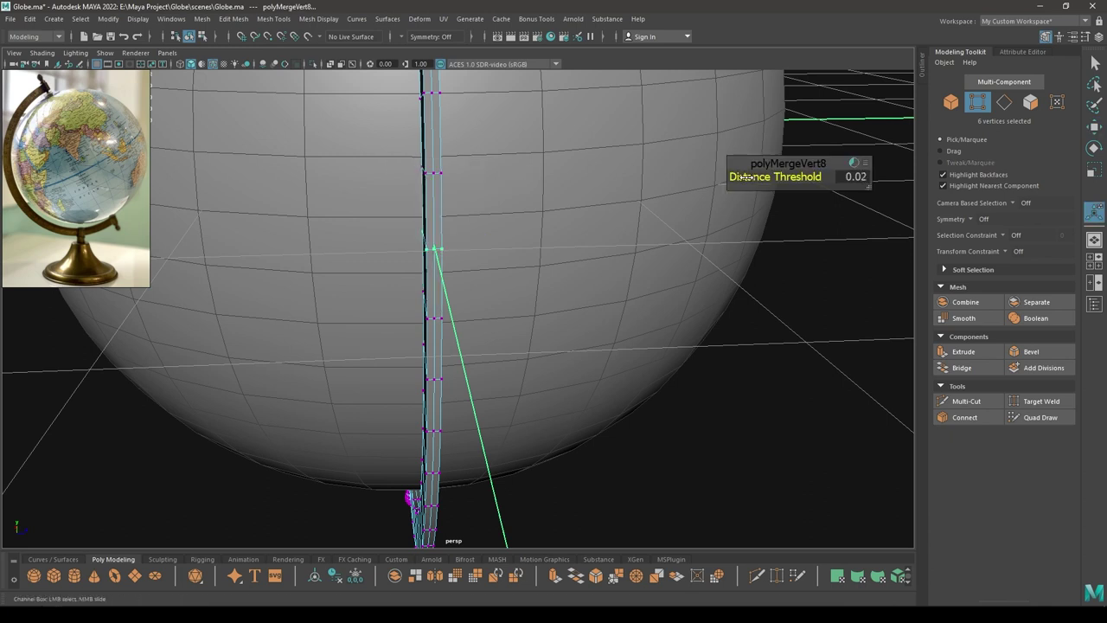
pyautogui.press('w')
pyautogui.moveTo(708, 190); pyautogui.dragTo(822, 154, button='right')
pyautogui.click(793, 264)
# - Save the scene and assign the existing blinn1 material to the globe and arm
pyautogui.scroll(-5, 792, 264)
pyautogui.keyDown('alt'); pyautogui.moveTo(793, 264); pyautogui.dragTo(604, 357); pyautogui.keyUp('alt')
pyautogui.hotkey('ctrl', 's')
pyautogui.scroll(-4, 569, 237)
pyautogui.scroll(3, 604, 356)
pyautogui.scroll(-4, 604, 356)
pyautogui.moveTo(622, 181); pyautogui.dragTo(431, 361)
pyautogui.moveTo(456, 293); pyautogui.dragTo(532, 586, button='right')
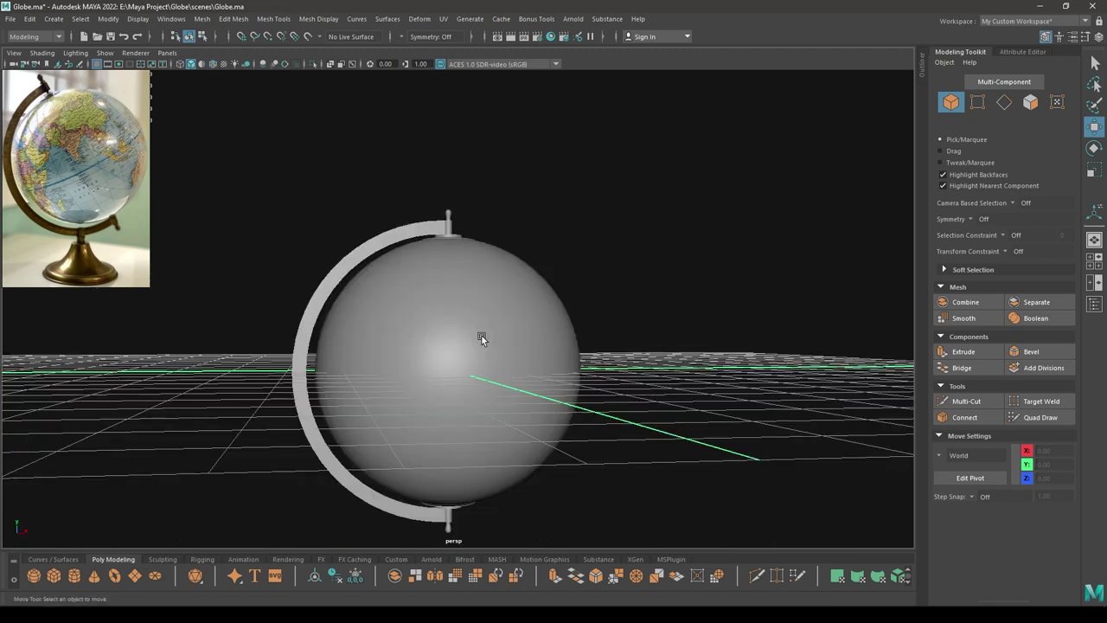
# - Group the globe sphere and the arm assembly
pyautogui.keyDown('alt'); pyautogui.moveTo(482, 336); pyautogui.dragTo(461, 264); pyautogui.keyUp('alt')
pyautogui.keyDown('alt'); pyautogui.moveTo(526, 345); pyautogui.dragTo(532, 329, button='middle'); pyautogui.keyUp('alt')
pyautogui.moveTo(533, 329)
pyautogui.keyDown('alt'); pyautogui.mouseDown()
pyautogui.moveTo(513, 338)
pyautogui.moveTo(526, 337)
pyautogui.mouseUp(); pyautogui.keyUp('alt')
pyautogui.keyDown('alt'); pyautogui.moveTo(526, 338); pyautogui.dragTo(579, 335, button='middle'); pyautogui.keyUp('alt')
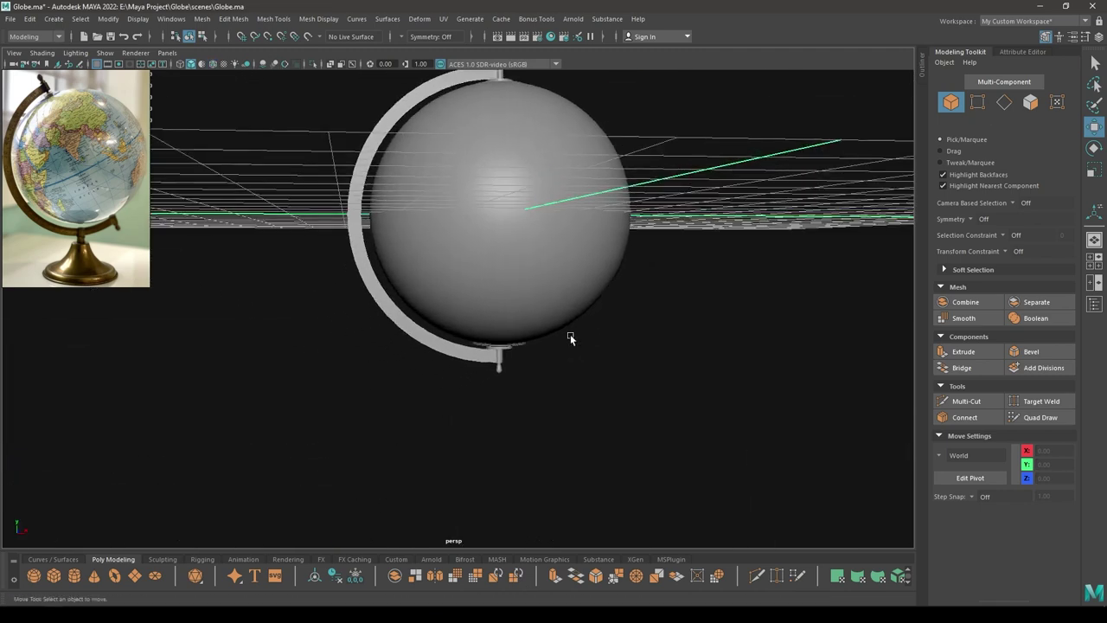
pyautogui.keyDown('alt'); pyautogui.moveTo(578, 335); pyautogui.dragTo(526, 369); pyautogui.keyUp('alt')
pyautogui.keyDown('alt'); pyautogui.moveTo(527, 368); pyautogui.dragTo(517, 467, button='middle'); pyautogui.keyUp('alt')
pyautogui.scroll(-3, 517, 467)
pyautogui.moveTo(344, 125); pyautogui.dragTo(654, 488)
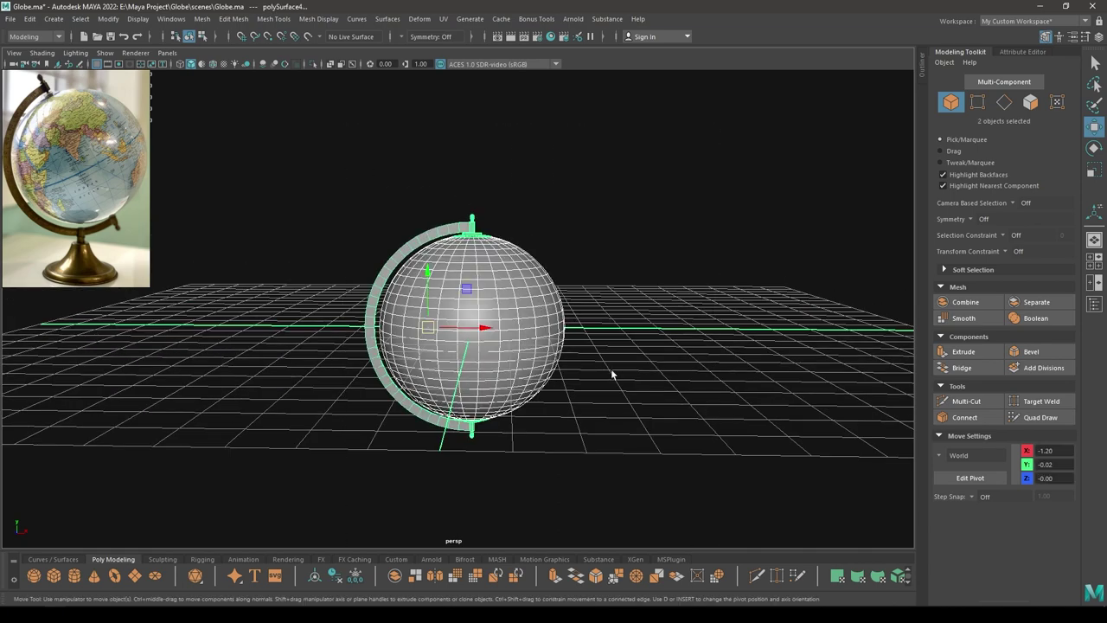
pyautogui.click(30, 19)
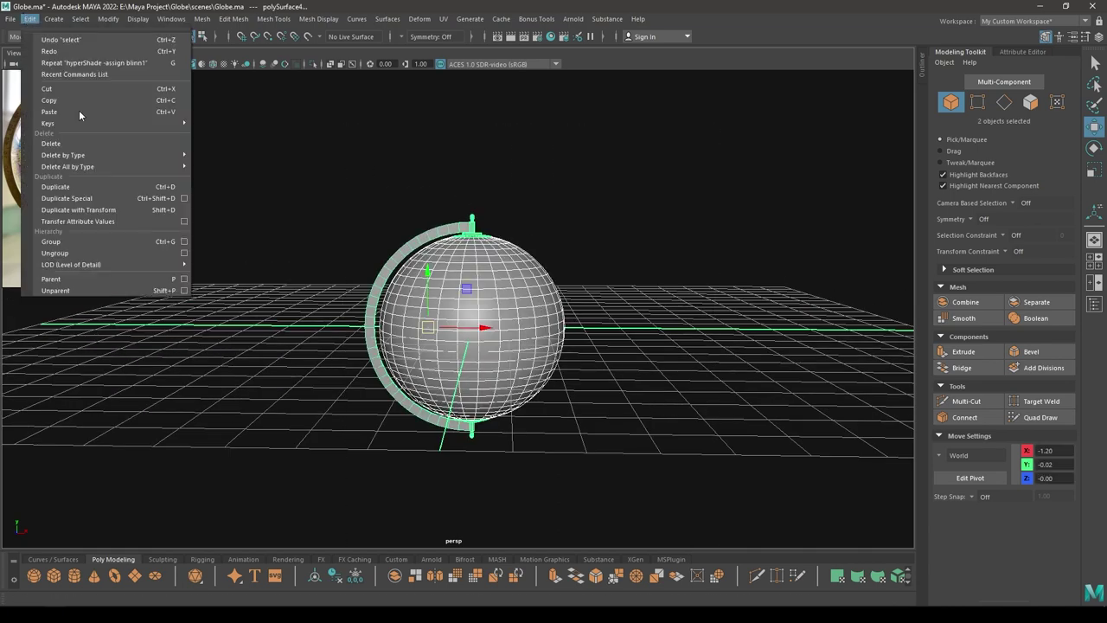
pyautogui.click(94, 240)
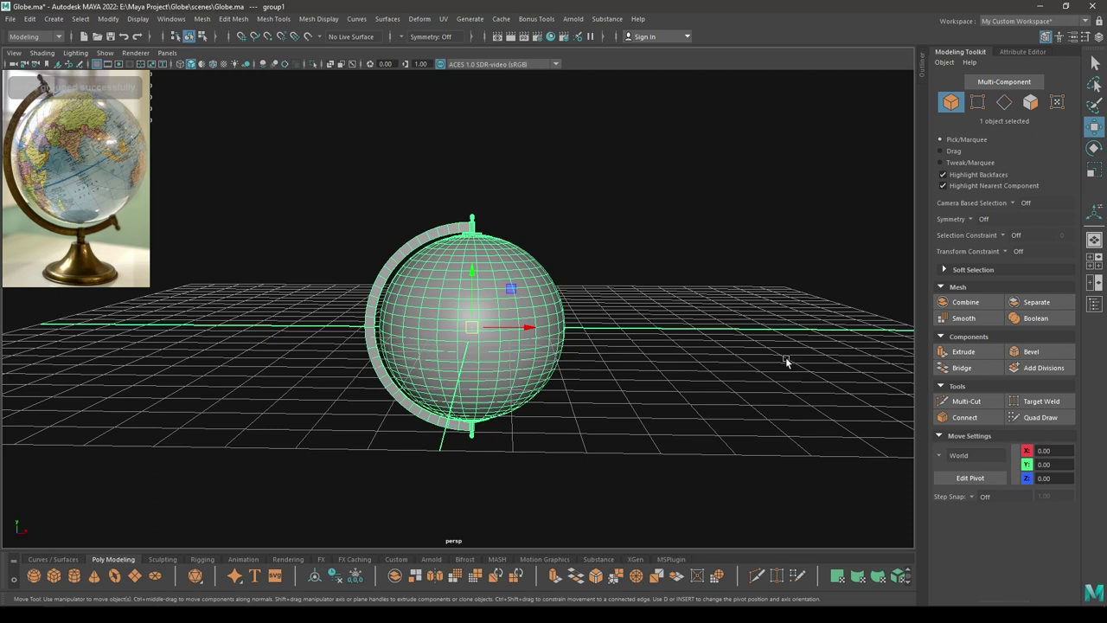
# - Rename the new group globe_grp in the Outliner
pyautogui.click(919, 68)
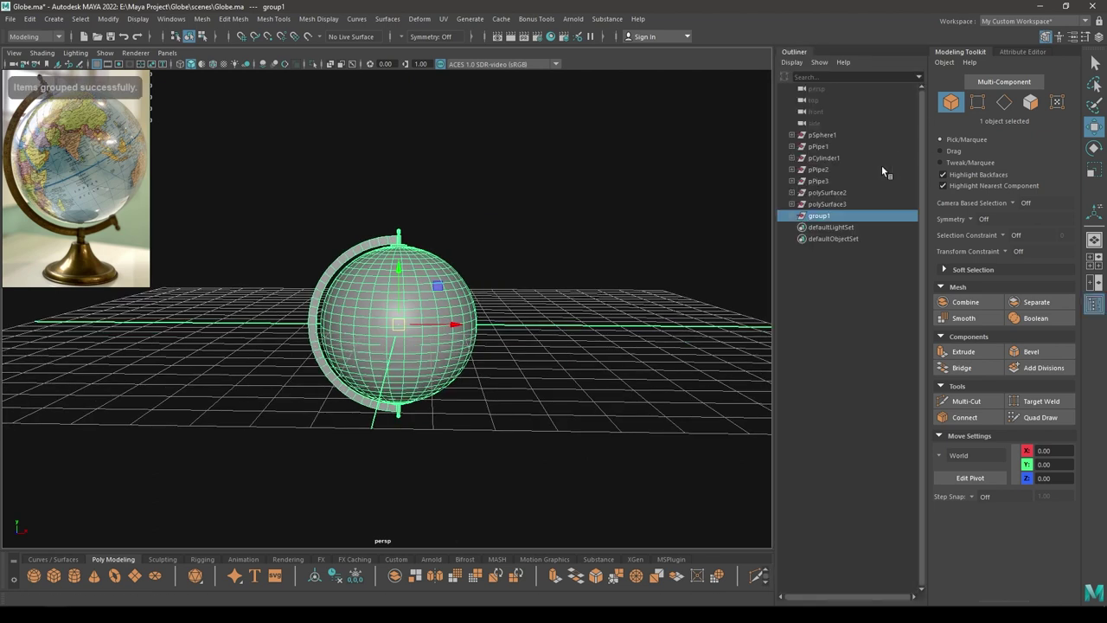
pyautogui.doubleClick(818, 216)
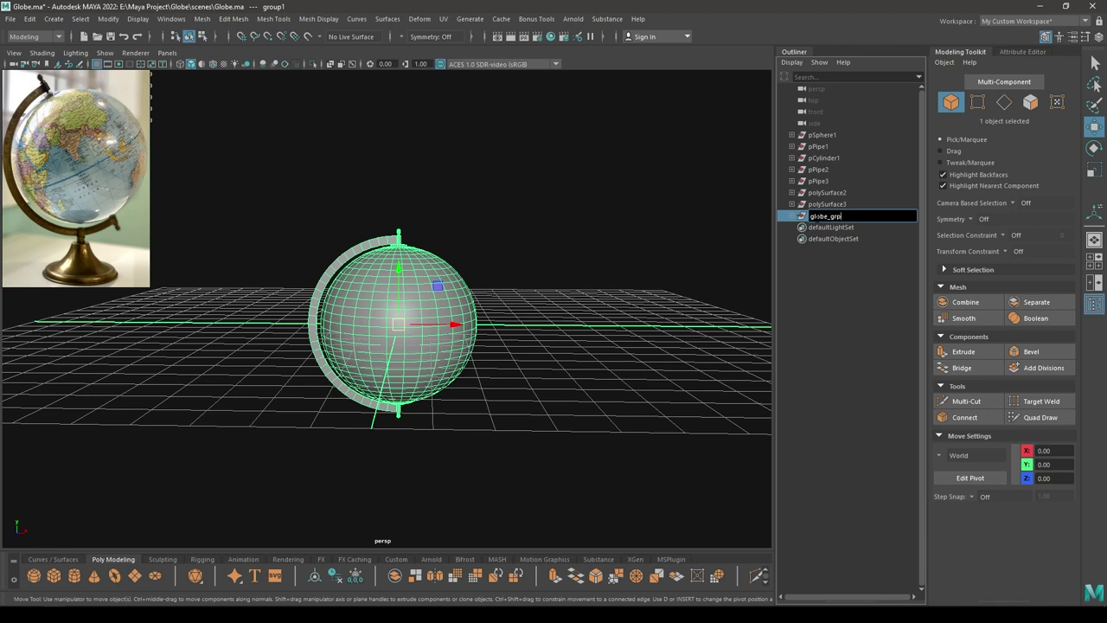
pyautogui.write('globe_grp')
pyautogui.press('Return')
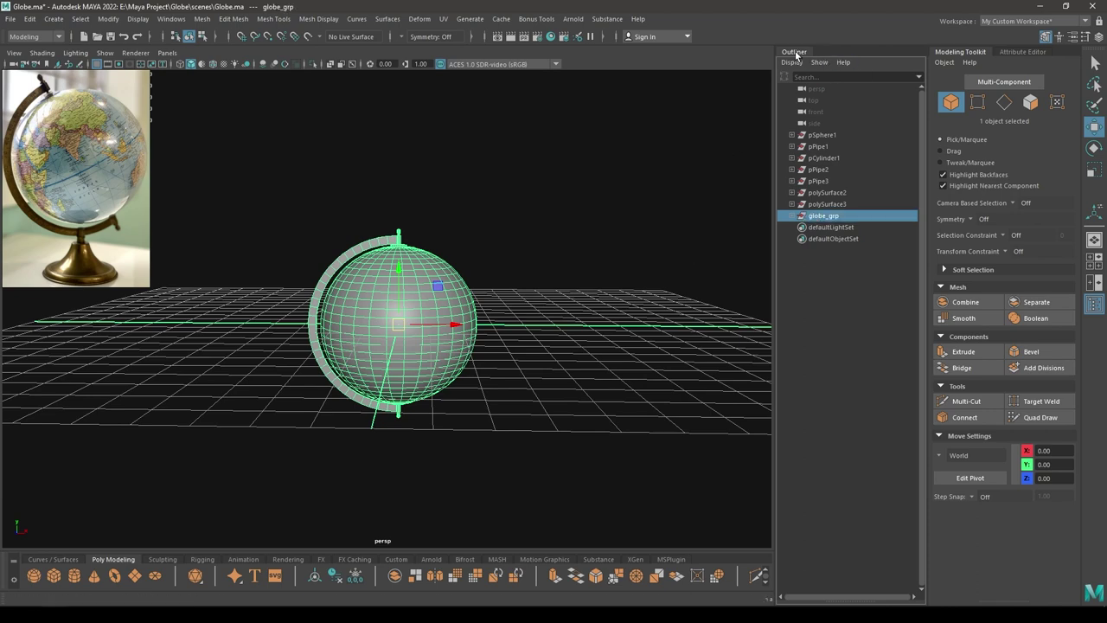
pyautogui.click(795, 53)
# - Tilt the globe group 30 degrees about the Z axis in the front view, and save the scene
pyautogui.press('space')
pyautogui.moveTo(618, 187); pyautogui.dragTo(628, 241)
pyautogui.scroll(-8, 612, 208)
pyautogui.keyDown('alt'); pyautogui.moveTo(566, 163); pyautogui.dragTo(527, 136, button='middle'); pyautogui.keyUp('alt')
pyautogui.press('e')
pyautogui.moveTo(548, 331); pyautogui.dragTo(570, 323)
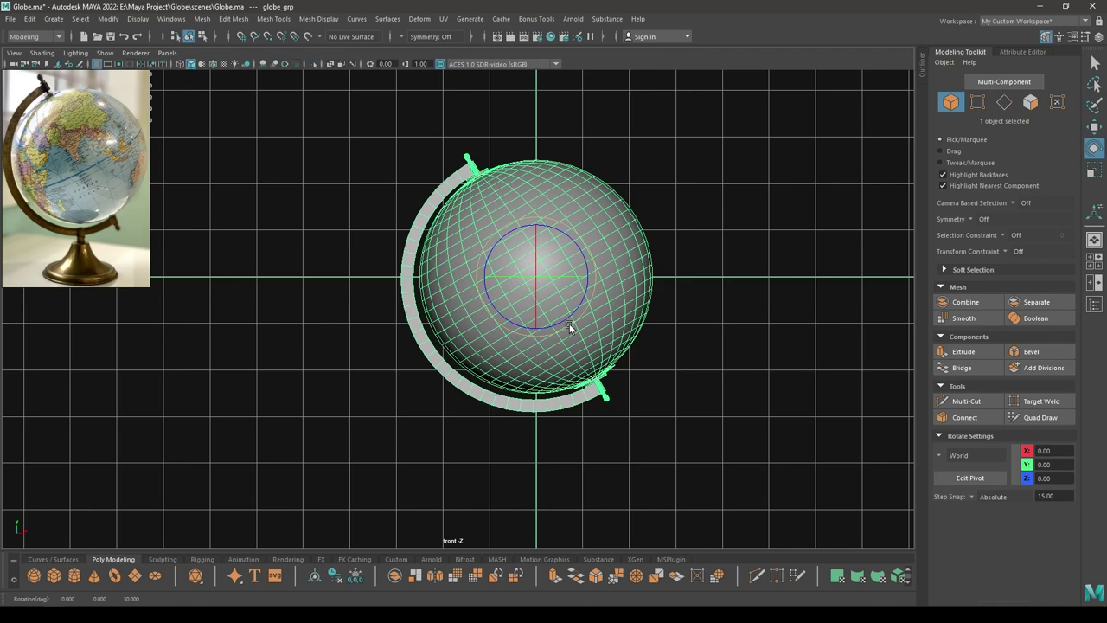
pyautogui.moveTo(571, 324); pyautogui.dragTo(574, 323)
pyautogui.press('w')
pyautogui.click(671, 340)
pyautogui.hotkey('ctrl', 's')
# - Create a polygon cylinder and move it straight down to just beneath the arm's lowest point
pyautogui.keyDown('alt'); pyautogui.moveTo(680, 492); pyautogui.dragTo(660, 405, button='middle'); pyautogui.keyUp('alt')
pyautogui.scroll(2, 659, 405)
pyautogui.scroll(4, 659, 409)
pyautogui.keyDown('alt'); pyautogui.moveTo(433, 390); pyautogui.dragTo(312, 303, button='middle'); pyautogui.keyUp('alt')
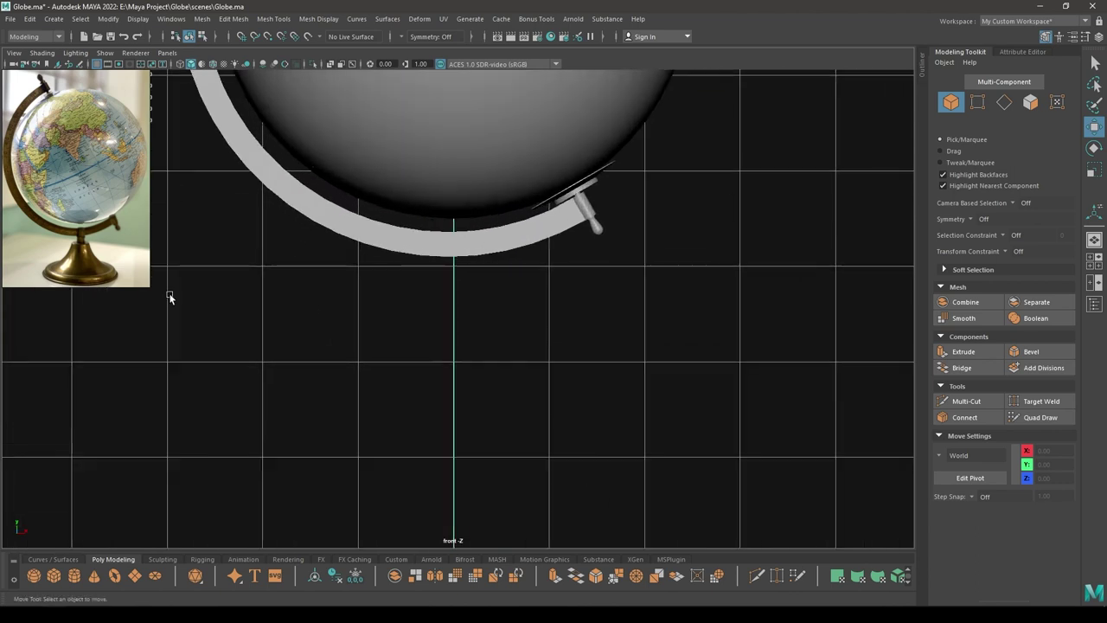
pyautogui.scroll(2, 437, 355)
pyautogui.keyDown('alt'); pyautogui.moveTo(473, 369); pyautogui.dragTo(536, 388, button='middle'); pyautogui.keyUp('alt')
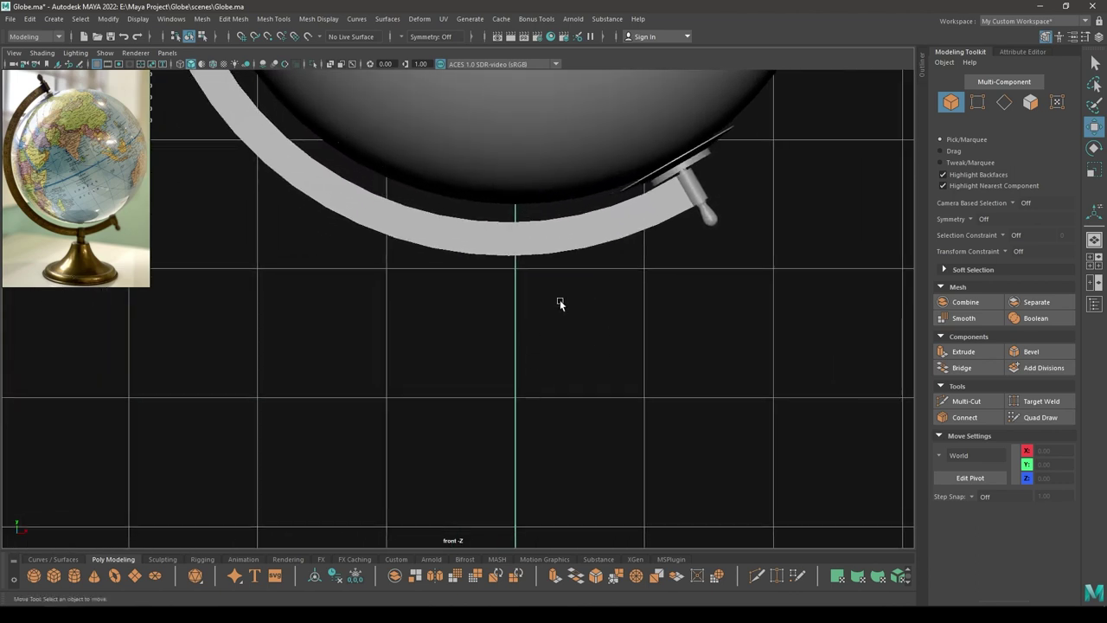
pyautogui.keyDown('shift'); pyautogui.rightClick(559, 299); pyautogui.keyUp('shift')
pyautogui.click(499, 301)
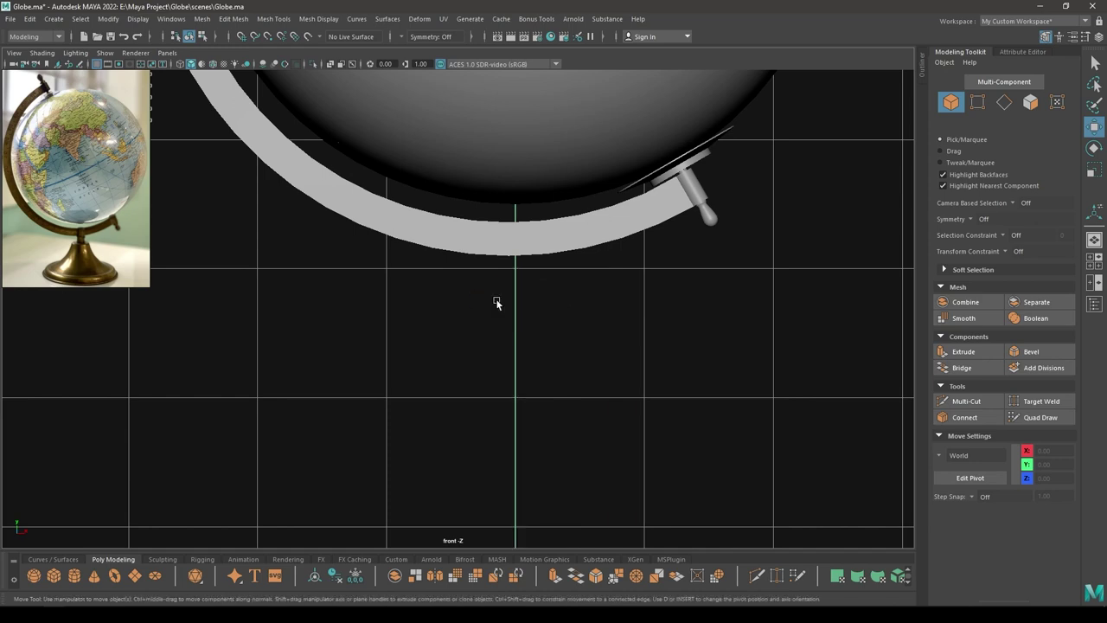
pyautogui.scroll(-5, 507, 259)
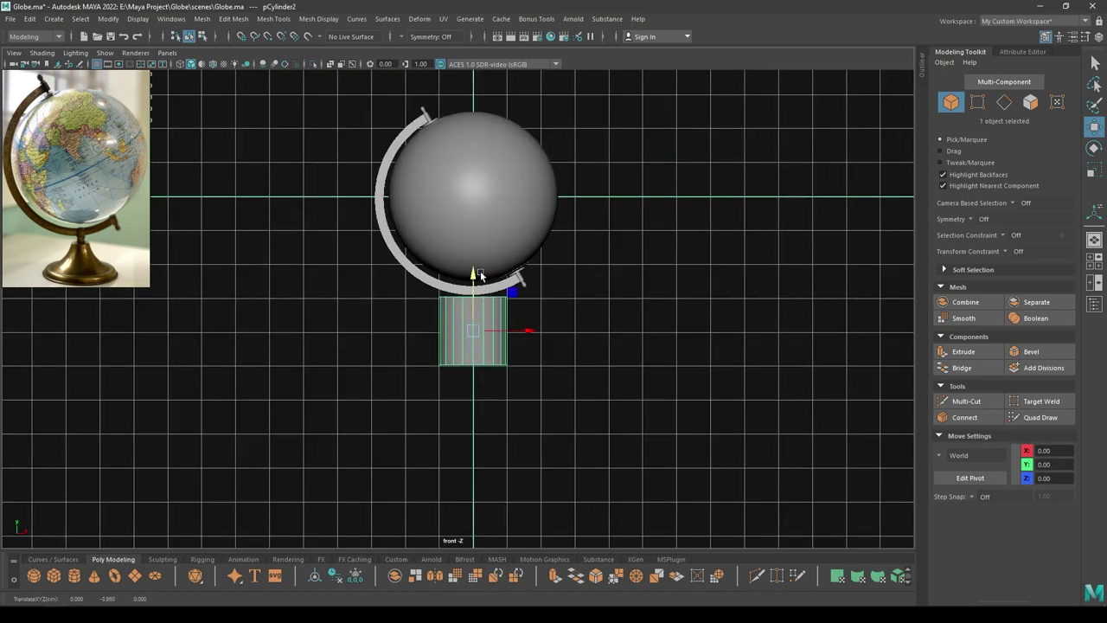
pyautogui.scroll(5, 525, 447)
# - Turn on the cylinder's round caps with 5 cap subdivisions, and set its radius to 0.4 and height to 0.9
pyautogui.press('t')
pyautogui.scroll(2, 583, 287)
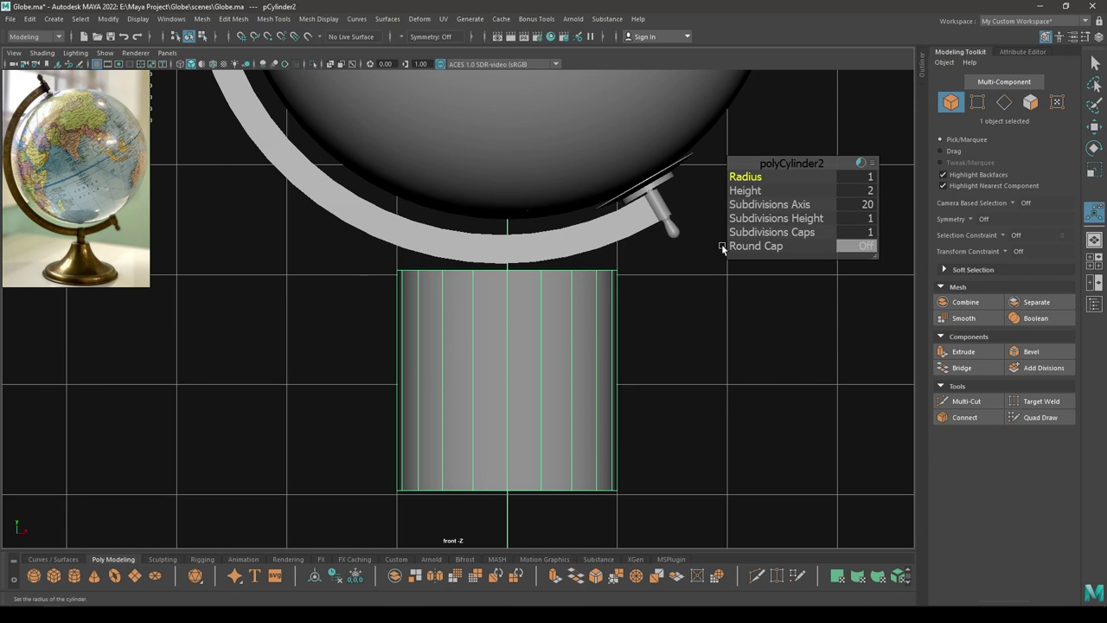
pyautogui.click(866, 250)
pyautogui.moveTo(749, 233); pyautogui.dragTo(996, 258)
pyautogui.moveTo(749, 190)
pyautogui.mouseDown()
pyautogui.moveTo(687, 199)
pyautogui.moveTo(722, 178)
pyautogui.moveTo(711, 180)
pyautogui.moveTo(744, 178)
pyautogui.moveTo(749, 191)
pyautogui.mouseUp()
# - Move the capsule up to Y -3.48 so its rounded top overlaps the underside of the arm
pyautogui.press('space')
pyautogui.moveTo(528, 322); pyautogui.dragTo(529, 299)
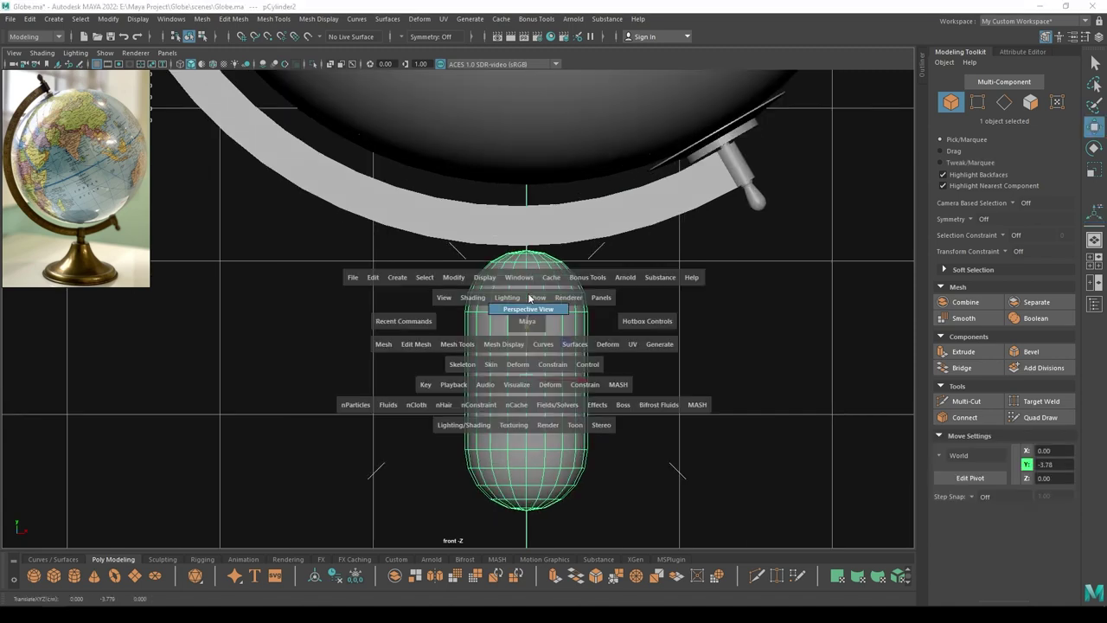
pyautogui.keyDown('alt'); pyautogui.moveTo(538, 346); pyautogui.dragTo(573, 370); pyautogui.keyUp('alt')
pyautogui.press('f')
pyautogui.scroll(-1, 575, 393)
pyautogui.moveTo(456, 252)
pyautogui.mouseDown()
pyautogui.moveTo(452, 212)
pyautogui.moveTo(444, 265)
pyautogui.moveTo(458, 240)
pyautogui.mouseUp()
pyautogui.keyDown('alt'); pyautogui.moveTo(458, 240); pyautogui.dragTo(476, 383, button='middle'); pyautogui.keyUp('alt')
pyautogui.keyDown('alt'); pyautogui.moveTo(476, 382); pyautogui.dragTo(490, 344); pyautogui.keyUp('alt')
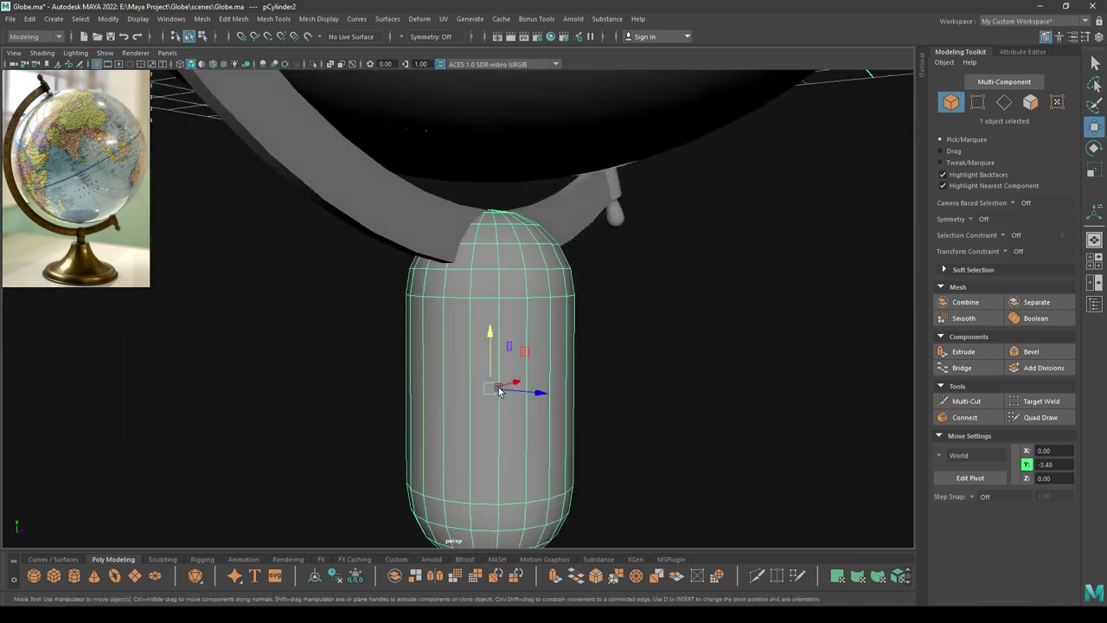
# - Set the capsule's axis subdivisions to 14
pyautogui.press('t')
pyautogui.keyDown('alt'); pyautogui.moveTo(573, 336); pyautogui.dragTo(580, 353); pyautogui.keyUp('alt')
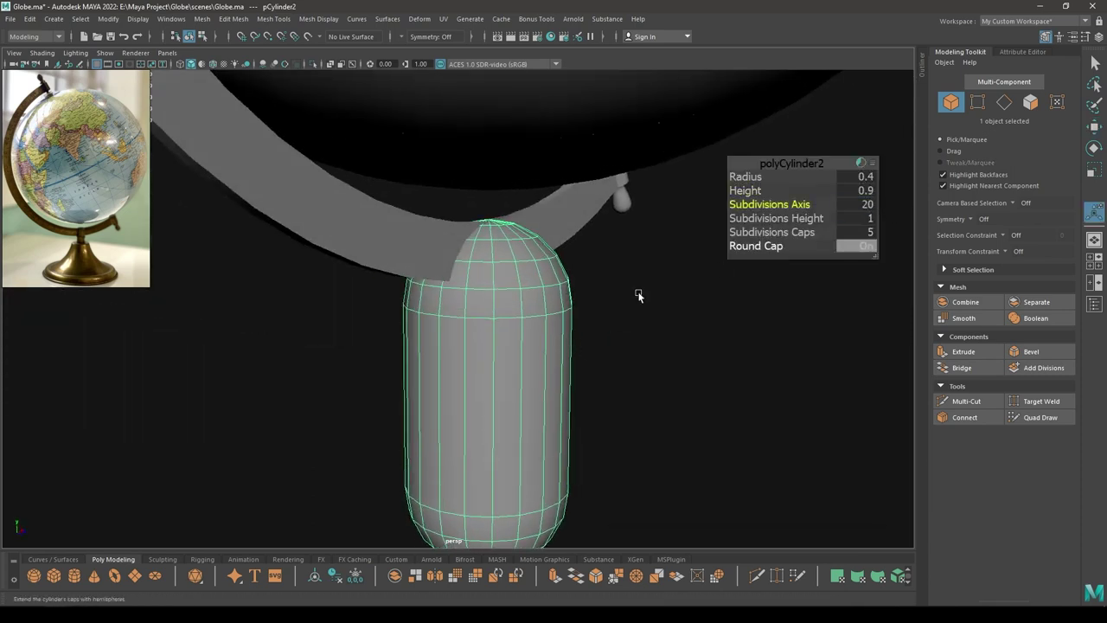
pyautogui.keyDown('alt'); pyautogui.moveTo(721, 267); pyautogui.dragTo(718, 281); pyautogui.keyUp('alt')
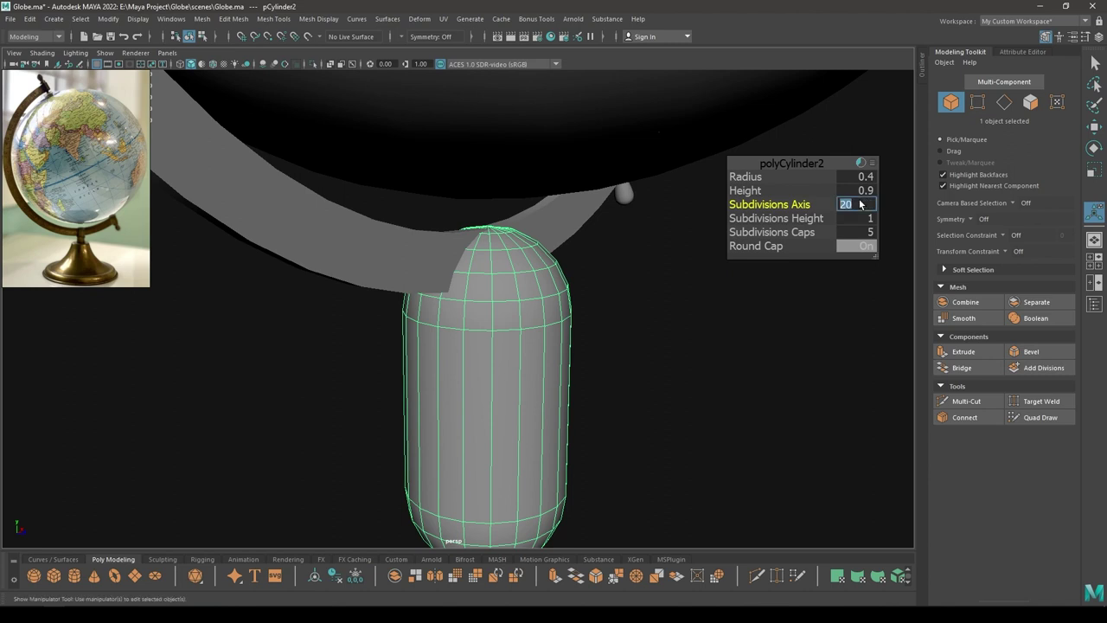
pyautogui.press('Return')
pyautogui.keyDown('alt'); pyautogui.moveTo(631, 359); pyautogui.dragTo(657, 337); pyautogui.keyUp('alt')
pyautogui.press('super+a')
pyautogui.click(851, 205)
pyautogui.press('Return')
# - Reduce the capsule's radius to 0.25 and its height to 0.47
pyautogui.scroll(-10, 514, 277)
pyautogui.keyDown('alt'); pyautogui.moveTo(370, 256); pyautogui.dragTo(393, 287); pyautogui.keyUp('alt')
pyautogui.keyDown('alt'); pyautogui.moveTo(393, 287); pyautogui.dragTo(595, 560, button='right'); pyautogui.keyUp('alt')
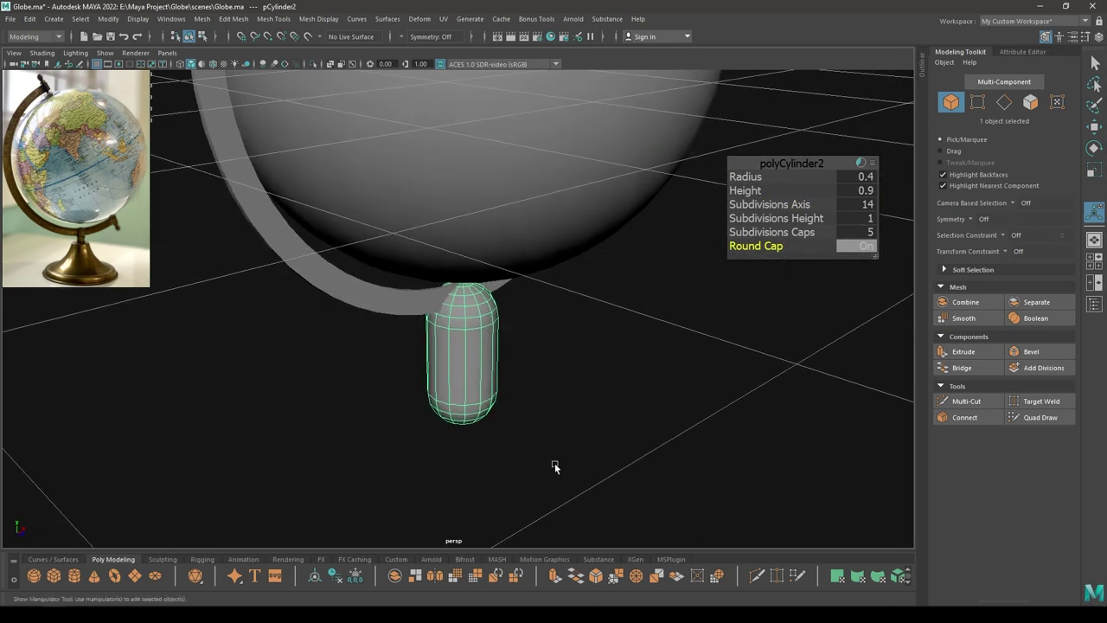
pyautogui.moveTo(751, 177); pyautogui.dragTo(741, 177)
pyautogui.keyDown('alt'); pyautogui.moveTo(394, 377); pyautogui.dragTo(385, 321); pyautogui.keyUp('alt')
pyautogui.keyDown('alt'); pyautogui.moveTo(385, 321); pyautogui.dragTo(399, 321, button='right'); pyautogui.keyUp('alt')
pyautogui.keyDown('alt'); pyautogui.moveTo(399, 321); pyautogui.dragTo(459, 346); pyautogui.keyUp('alt')
pyautogui.keyDown('alt'); pyautogui.moveTo(459, 346); pyautogui.dragTo(519, 346, button='right'); pyautogui.keyUp('alt')
pyautogui.moveTo(743, 191); pyautogui.dragTo(711, 194)
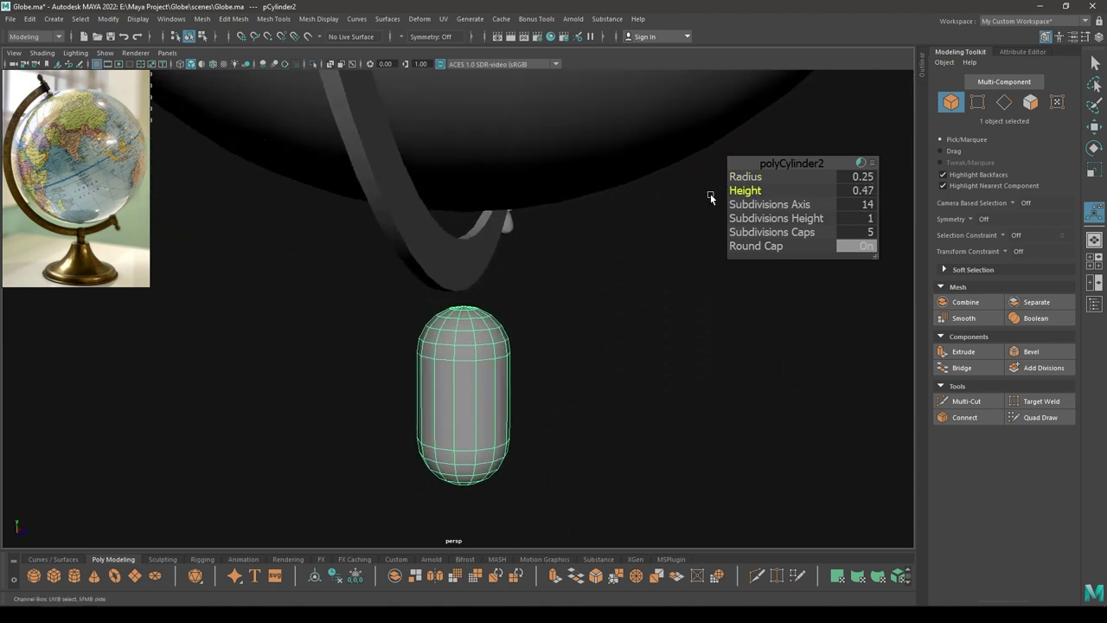
# - Reposition the capsule vertically beneath the arm and hide all unselected objects
pyautogui.press('w')
pyautogui.moveTo(466, 342); pyautogui.dragTo(496, 430)
pyautogui.hotkey('alt', 'h')
# - Delete the two innermost rings of faces at the capsule's rounded top to leave a round opening
pyautogui.keyDown('alt'); pyautogui.moveTo(496, 430); pyautogui.dragTo(520, 414, button='middle'); pyautogui.keyUp('alt')
pyautogui.keyDown('alt'); pyautogui.moveTo(499, 341); pyautogui.dragTo(490, 320); pyautogui.keyUp('alt')
pyautogui.keyDown('alt'); pyautogui.moveTo(467, 281); pyautogui.dragTo(508, 334, button='middle'); pyautogui.keyUp('alt')
pyautogui.keyDown('alt'); pyautogui.moveTo(509, 334); pyautogui.dragTo(502, 364, button='right'); pyautogui.keyUp('alt')
pyautogui.moveTo(553, 234); pyautogui.dragTo(551, 271, button='right')
pyautogui.keyDown('alt'); pyautogui.moveTo(551, 273); pyautogui.dragTo(494, 291); pyautogui.keyUp('alt')
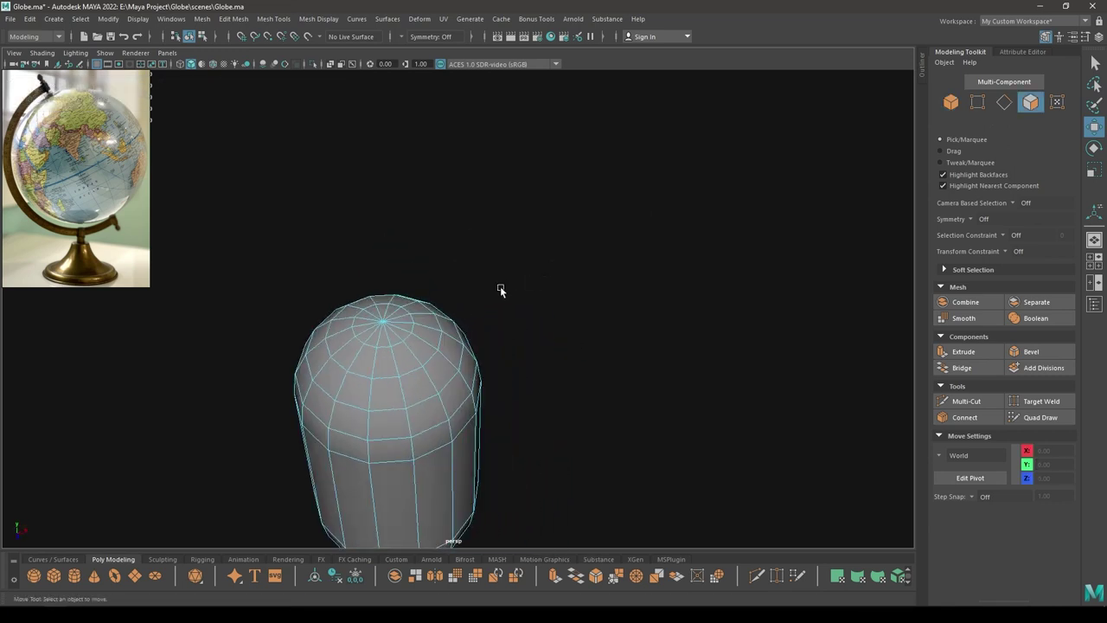
pyautogui.keyDown('alt'); pyautogui.moveTo(494, 291); pyautogui.dragTo(594, 286, button='middle'); pyautogui.keyUp('alt')
pyautogui.keyDown('alt'); pyautogui.moveTo(593, 285); pyautogui.dragTo(556, 351, button='right'); pyautogui.keyUp('alt')
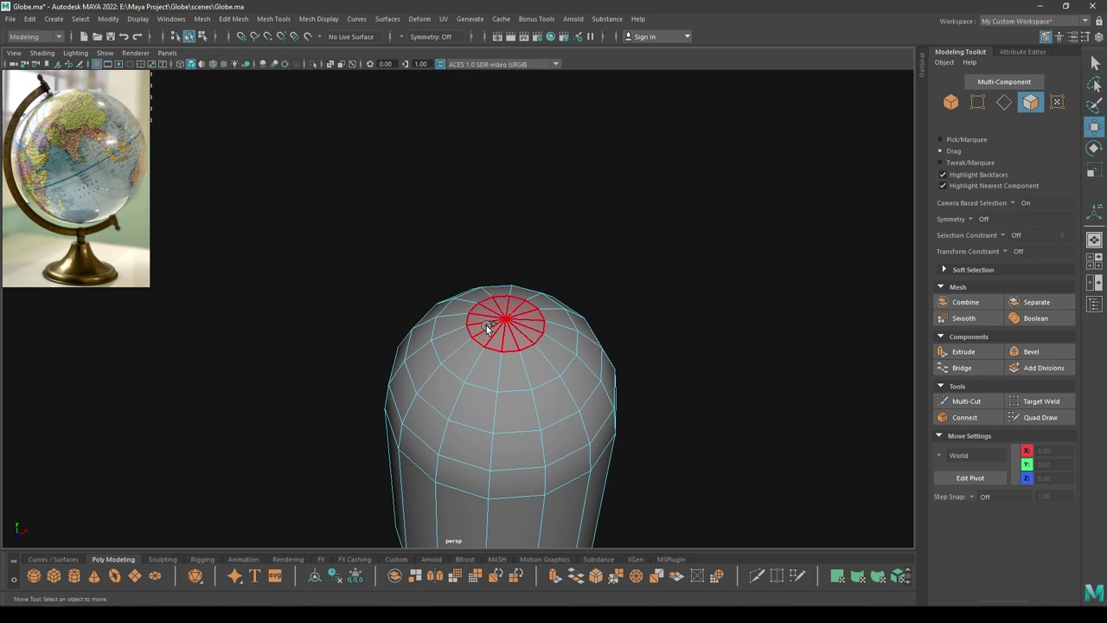
pyautogui.click(486, 324)
pyautogui.press('Delete')
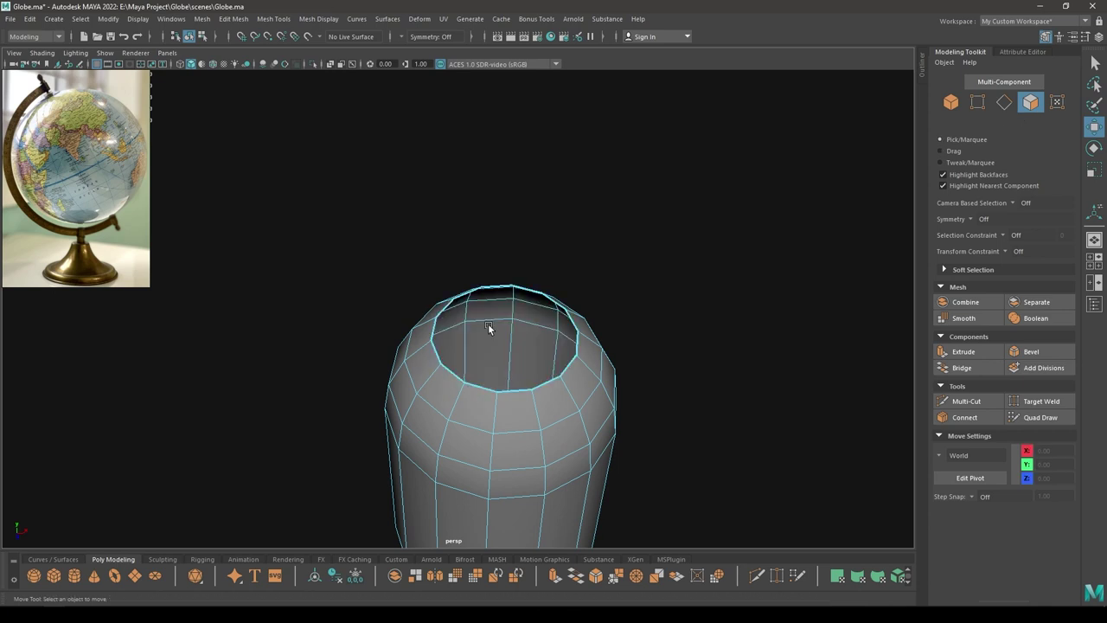
# - Bridge three neighbouring pairs of opposite border edges across the capsule's top opening to form parallel strips
pyautogui.moveTo(477, 243); pyautogui.dragTo(474, 216, button='right')
pyautogui.keyDown('alt'); pyautogui.moveTo(481, 257); pyautogui.dragTo(570, 316); pyautogui.keyUp('alt')
pyautogui.keyDown('alt'); pyautogui.moveTo(570, 316); pyautogui.dragTo(564, 319, button='middle'); pyautogui.keyUp('alt')
pyautogui.click(538, 397)
pyautogui.keyDown('shift'); pyautogui.click(563, 292); pyautogui.keyUp('shift')
pyautogui.click(569, 242)
pyautogui.click(563, 291)
pyautogui.keyDown('shift'); pyautogui.click(538, 395); pyautogui.keyUp('shift')
pyautogui.keyDown('shift'); pyautogui.moveTo(538, 347); pyautogui.dragTo(520, 485, button='right'); pyautogui.keyUp('shift')
pyautogui.click(576, 408)
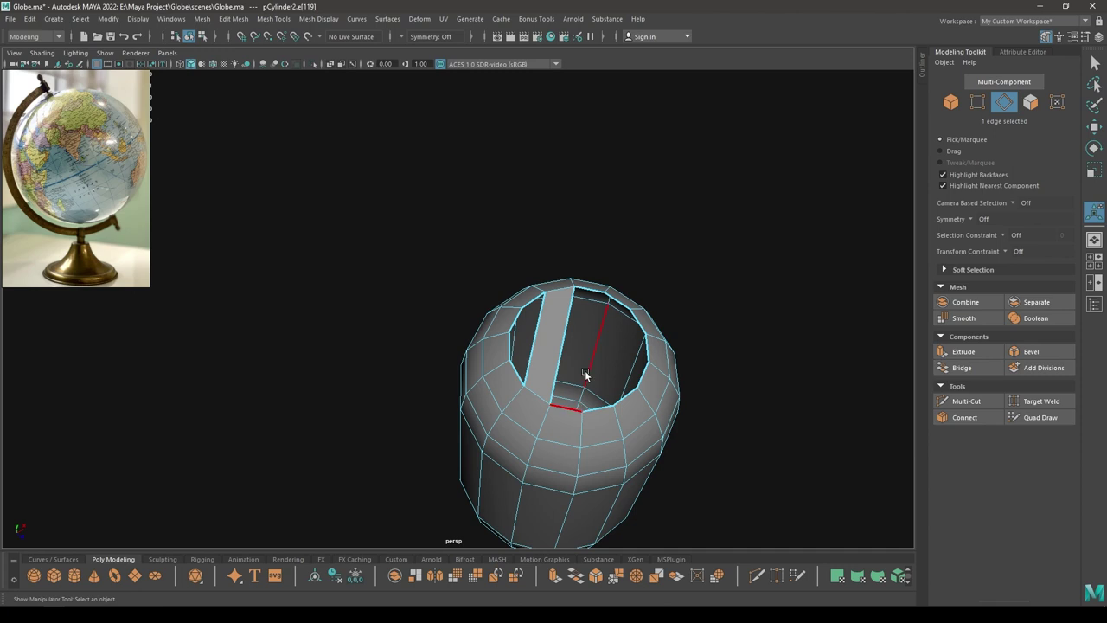
pyautogui.press('g')
pyautogui.click(610, 410)
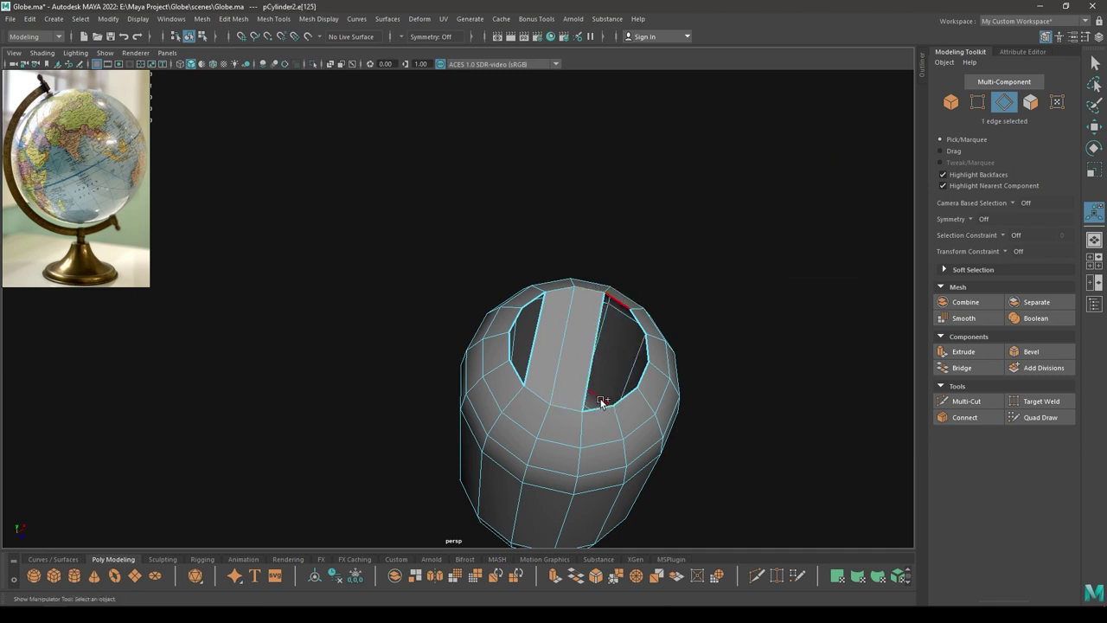
pyautogui.keyDown('shift'); pyautogui.click(605, 409); pyautogui.keyUp('shift')
pyautogui.press('g')
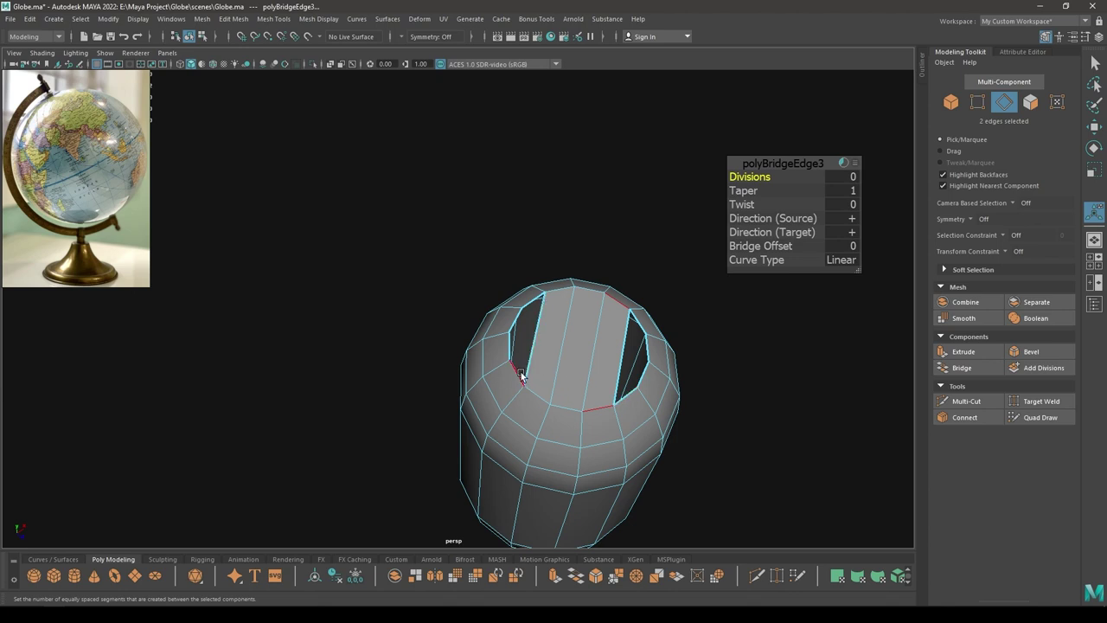
# - Fill the two remaining gaps beside the strips and cut an edge line across the middle of the flat cap
pyautogui.doubleClick(520, 374)
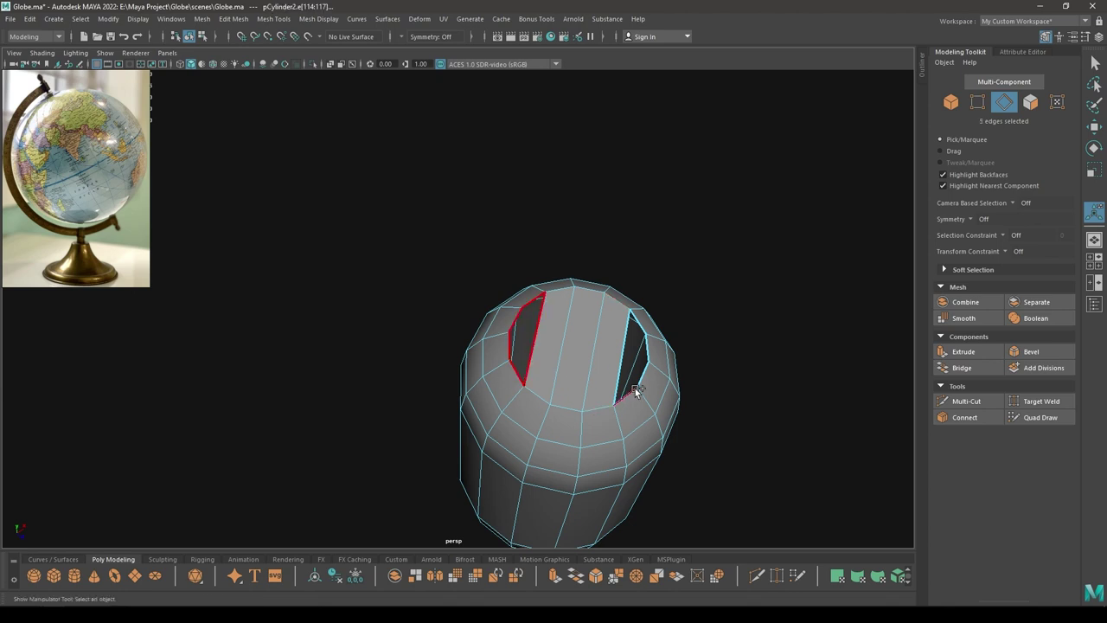
pyautogui.keyDown('shift'); pyautogui.moveTo(589, 328); pyautogui.dragTo(572, 474, button='right'); pyautogui.keyUp('shift')
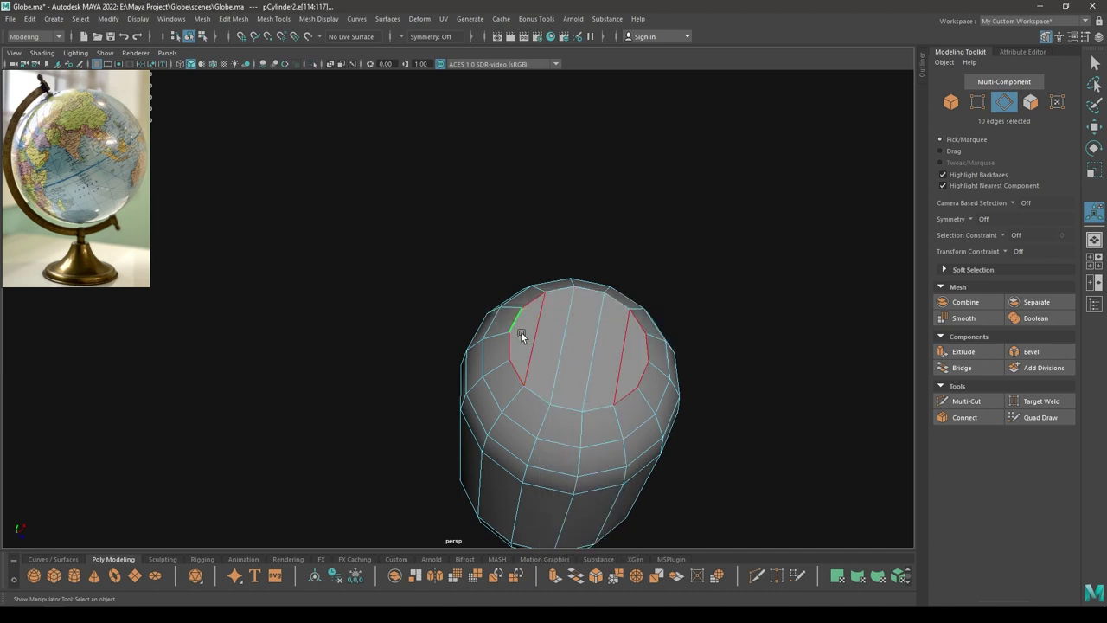
pyautogui.scroll(1, 537, 363)
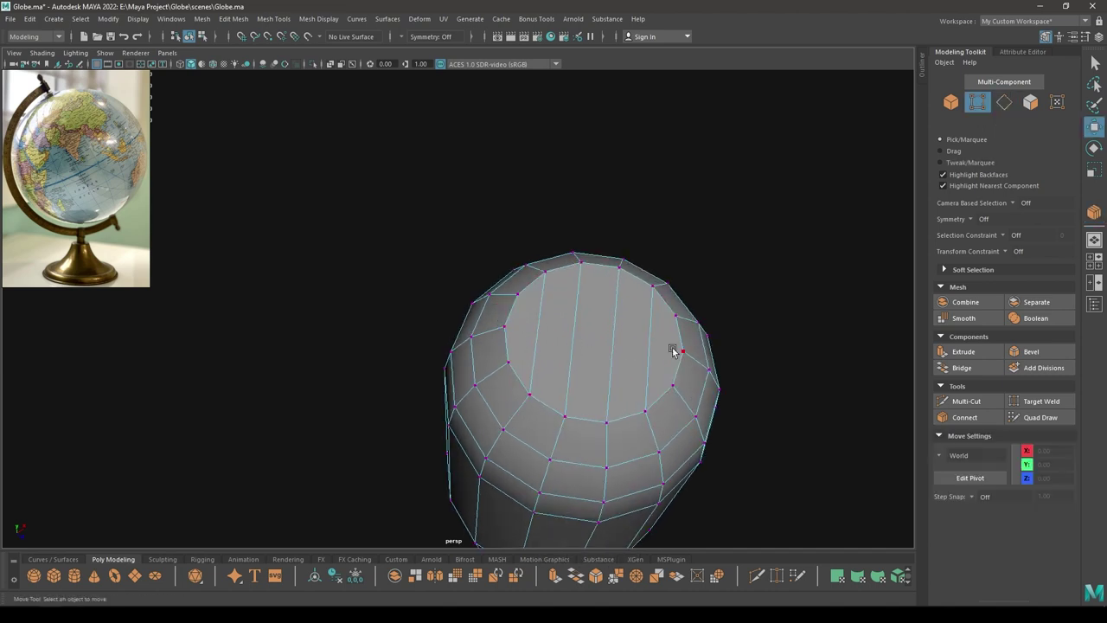
pyautogui.click(502, 325)
pyautogui.keyDown('shift'); pyautogui.moveTo(584, 319); pyautogui.dragTo(517, 320, button='right'); pyautogui.keyUp('shift')
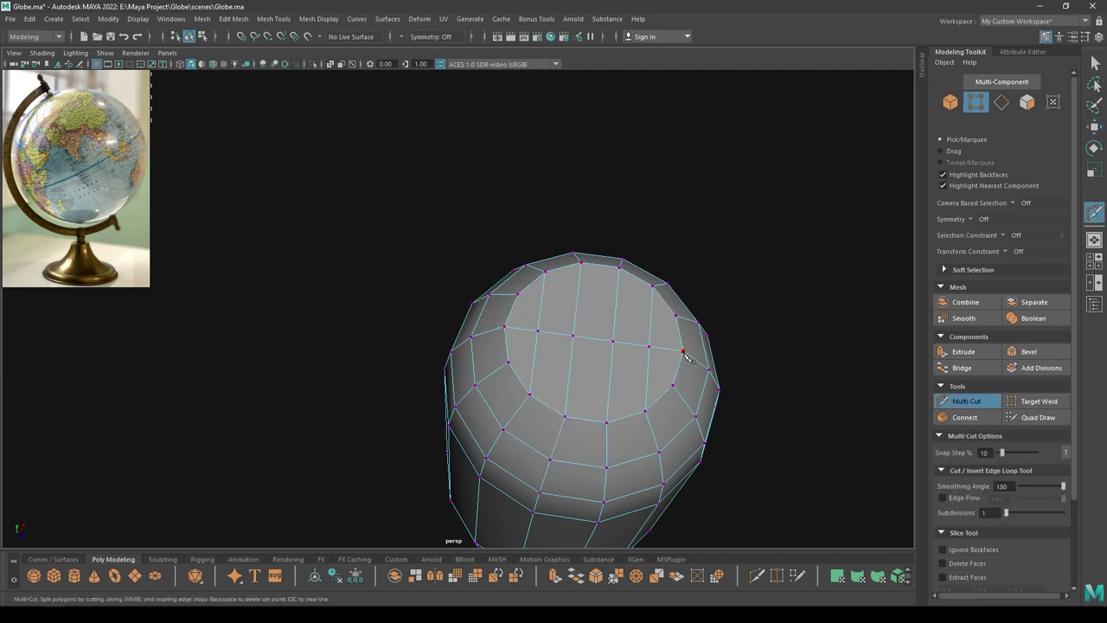
pyautogui.press('w')
# - Delete the central strip of cap faces and the three faces below it on each side to open a slot
pyautogui.moveTo(598, 292); pyautogui.dragTo(601, 357, button='right')
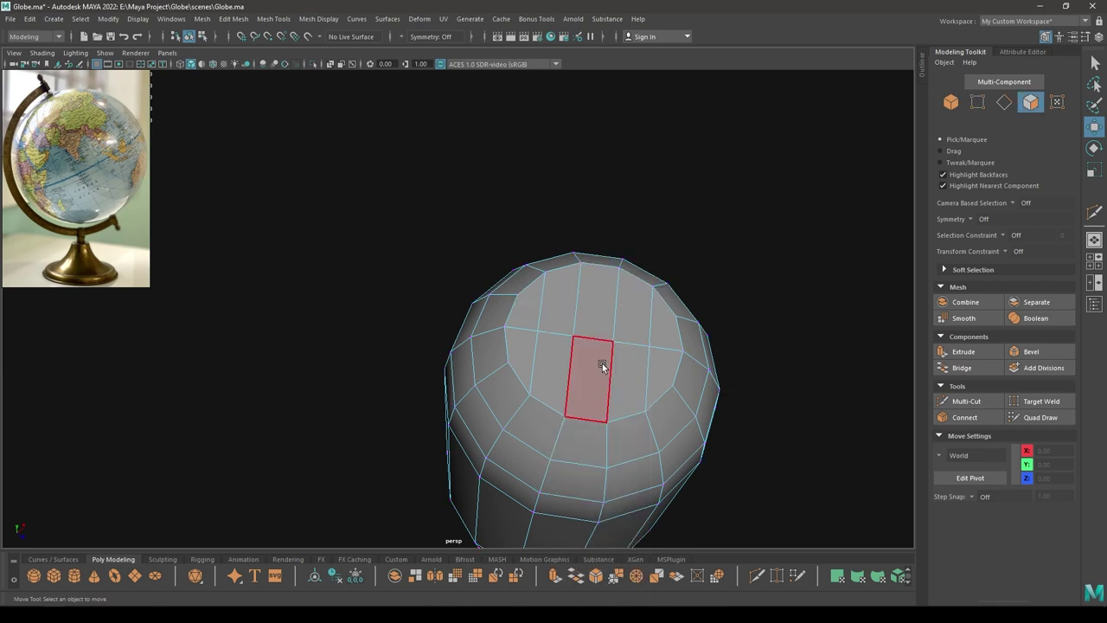
pyautogui.keyDown('alt'); pyautogui.moveTo(602, 358); pyautogui.dragTo(386, 358); pyautogui.keyUp('alt')
pyautogui.click(382, 323)
pyautogui.keyDown('shift'); pyautogui.click(371, 257); pyautogui.keyUp('shift')
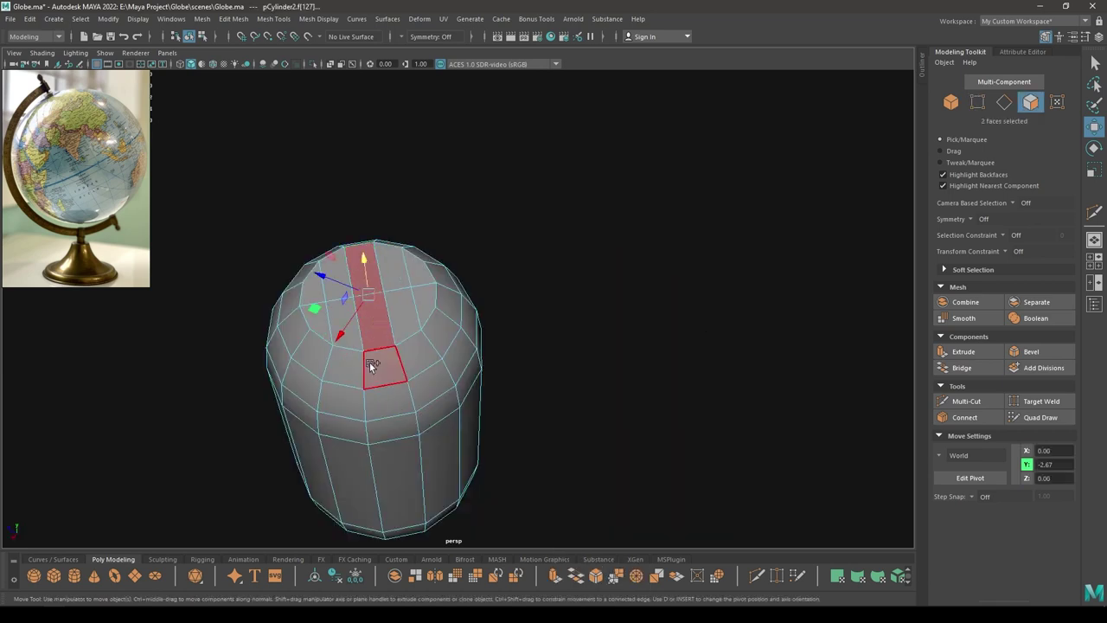
pyautogui.keyDown('shift'); pyautogui.click(373, 365); pyautogui.keyUp('shift')
pyautogui.keyDown('shift'); pyautogui.click(384, 403); pyautogui.keyUp('shift')
pyautogui.keyDown('shift'); pyautogui.click(387, 429); pyautogui.keyUp('shift')
pyautogui.keyDown('alt'); pyautogui.moveTo(348, 436); pyautogui.dragTo(353, 368); pyautogui.keyUp('alt')
pyautogui.keyDown('shift'); pyautogui.click(537, 319); pyautogui.keyUp('shift')
pyautogui.keyDown('shift'); pyautogui.click(534, 359); pyautogui.keyUp('shift')
pyautogui.keyDown('shift'); pyautogui.click(534, 398); pyautogui.keyUp('shift')
pyautogui.press('Delete')
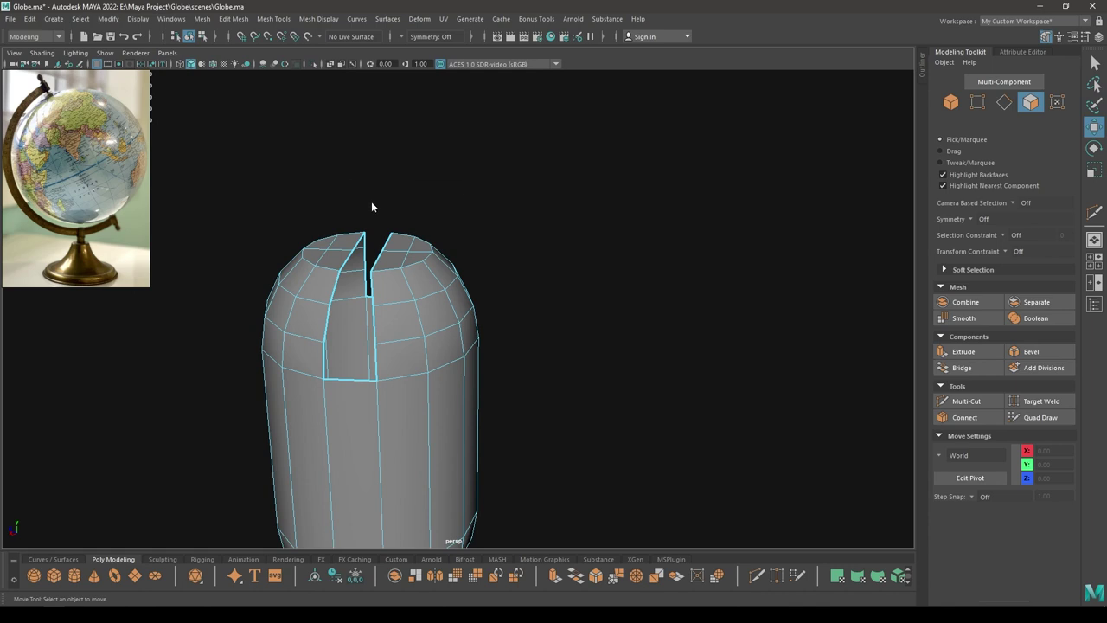
# - Bridge the two lower pairs of facing border edges along one side of the slot to build its first inner wall
pyautogui.moveTo(371, 202); pyautogui.dragTo(364, 181, button='right')
pyautogui.click(327, 358)
pyautogui.keyDown('alt'); pyautogui.moveTo(346, 360); pyautogui.dragTo(356, 344); pyautogui.keyUp('alt')
pyautogui.keyDown('shift'); pyautogui.click(359, 291); pyautogui.keyUp('shift')
pyautogui.keyDown('shift'); pyautogui.rightClick(408, 200); pyautogui.keyUp('shift')
pyautogui.click(396, 340)
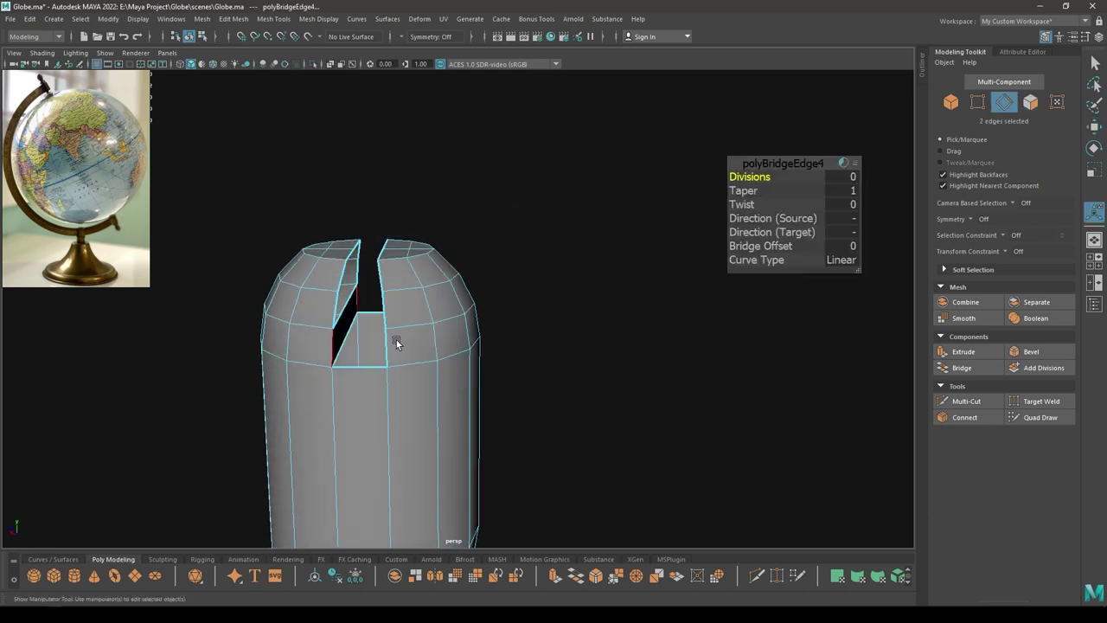
pyautogui.click(321, 303)
pyautogui.moveTo(322, 305)
pyautogui.keyDown('alt'); pyautogui.mouseDown()
pyautogui.moveTo(358, 308)
pyautogui.moveTo(329, 292)
pyautogui.mouseUp(); pyautogui.keyUp('alt')
pyautogui.keyDown('shift'); pyautogui.click(359, 292); pyautogui.keyUp('shift')
pyautogui.press('g')
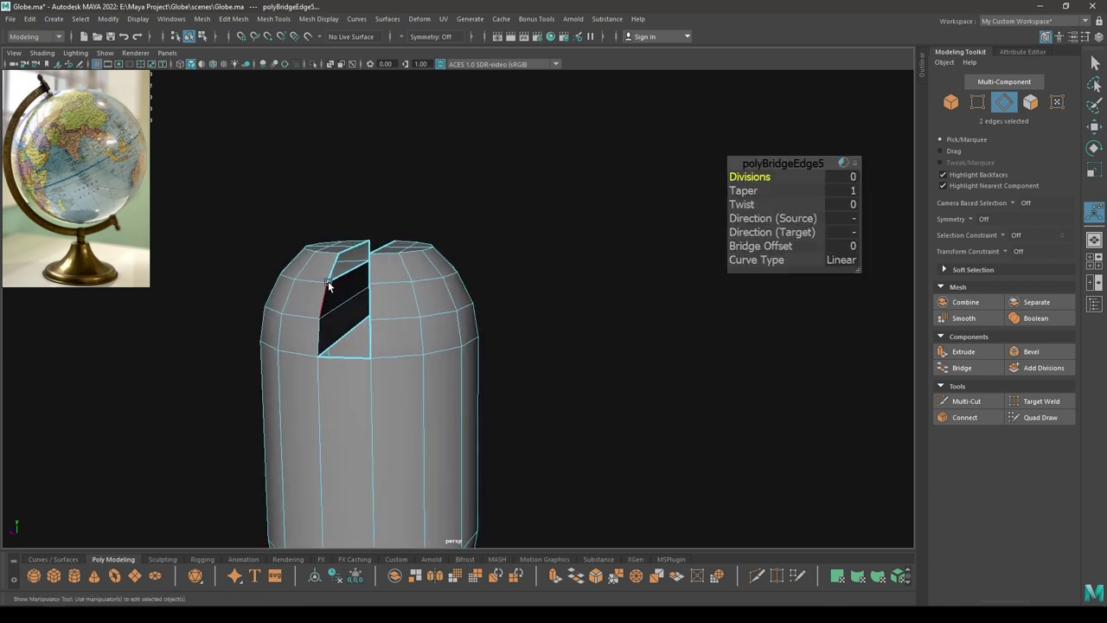
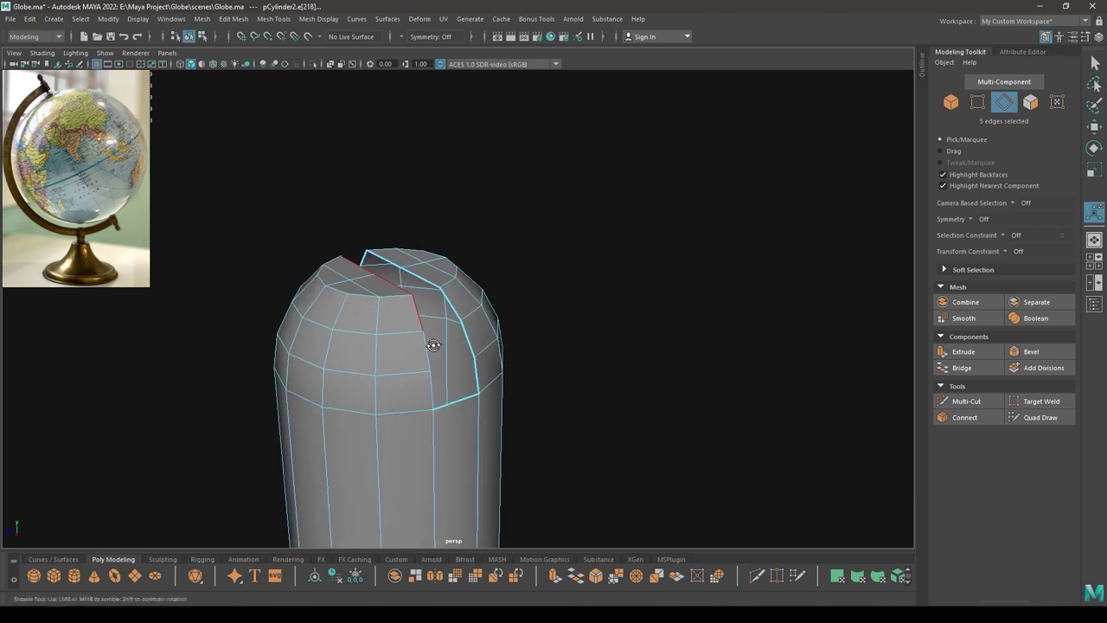
# - Build the slot's opposite inner wall by bridging its two lower edge pairs and filling the remaining hole
pyautogui.click(471, 370)
pyautogui.keyDown('shift'); pyautogui.moveTo(380, 294); pyautogui.dragTo(375, 431, button='right'); pyautogui.keyUp('shift')
pyautogui.keyDown('alt'); pyautogui.moveTo(379, 356); pyautogui.dragTo(427, 367); pyautogui.keyUp('alt')
pyautogui.hotkey('alt', 'x')
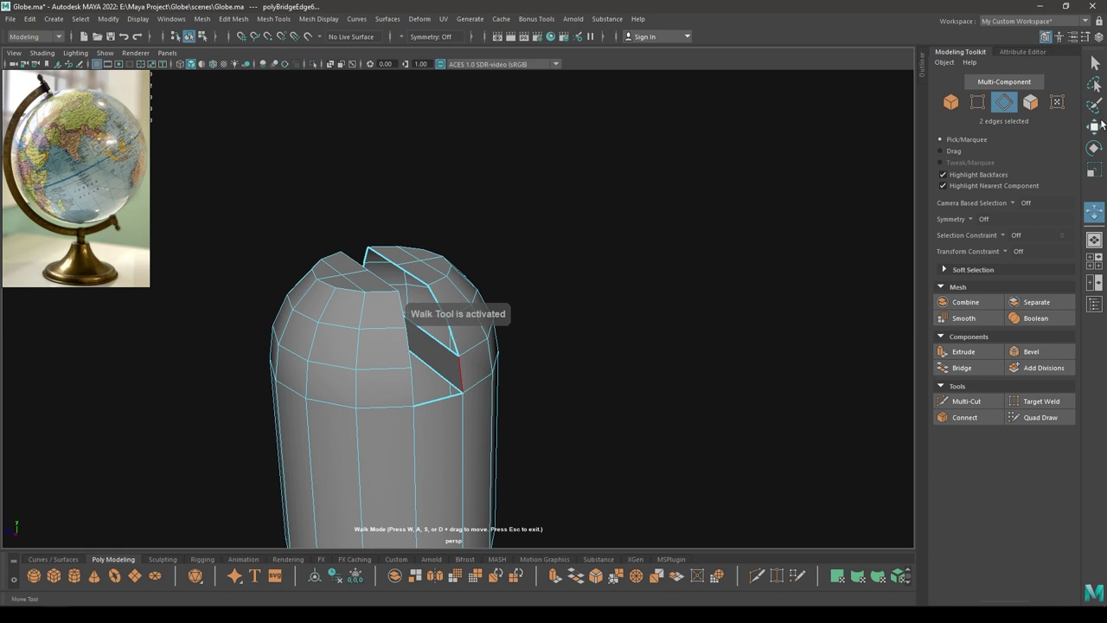
pyautogui.click(1098, 126)
pyautogui.click(452, 342)
pyautogui.keyDown('alt'); pyautogui.moveTo(450, 358); pyautogui.dragTo(410, 362); pyautogui.keyUp('alt')
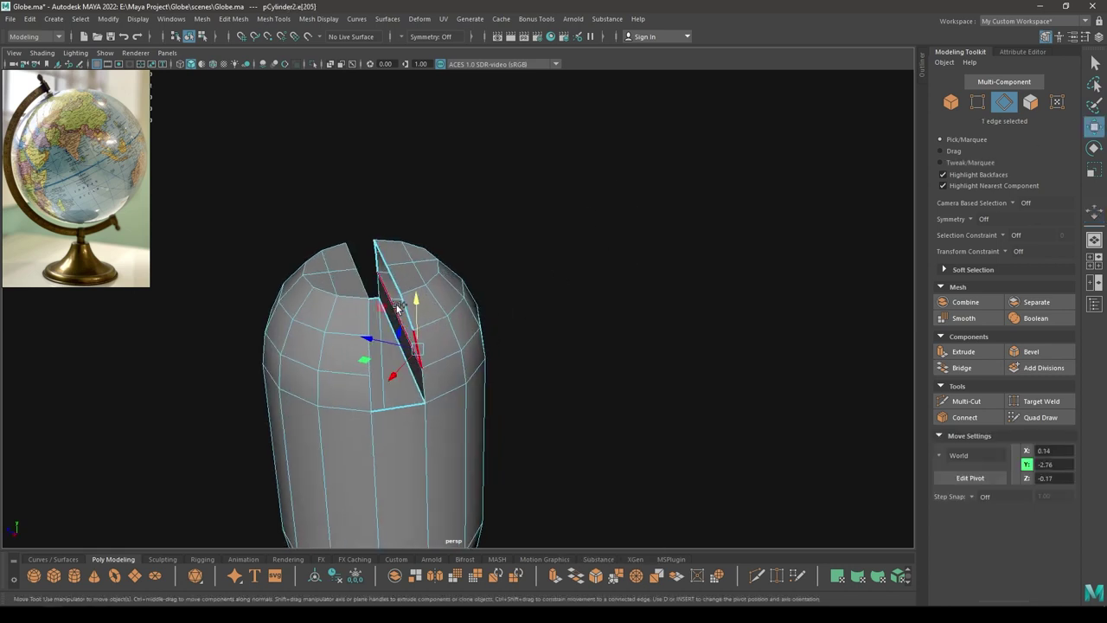
pyautogui.keyDown('shift'); pyautogui.moveTo(377, 272); pyautogui.dragTo(371, 411, button='right'); pyautogui.keyUp('shift')
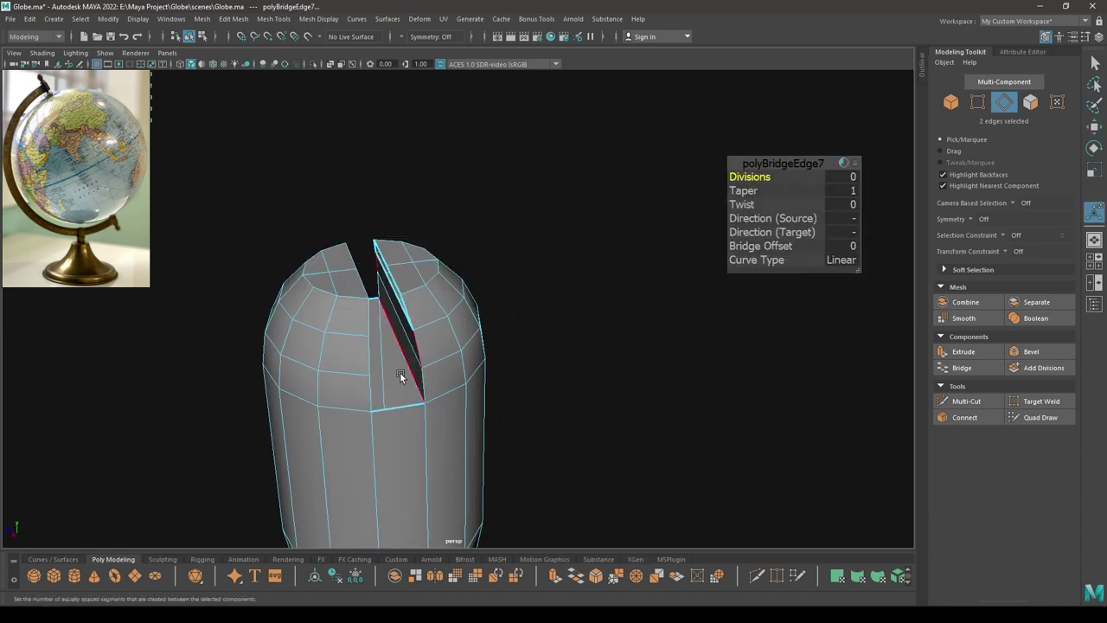
pyautogui.keyDown('alt'); pyautogui.moveTo(401, 380); pyautogui.dragTo(443, 371); pyautogui.keyUp('alt')
pyautogui.click(464, 292)
pyautogui.rightClick(465, 293)
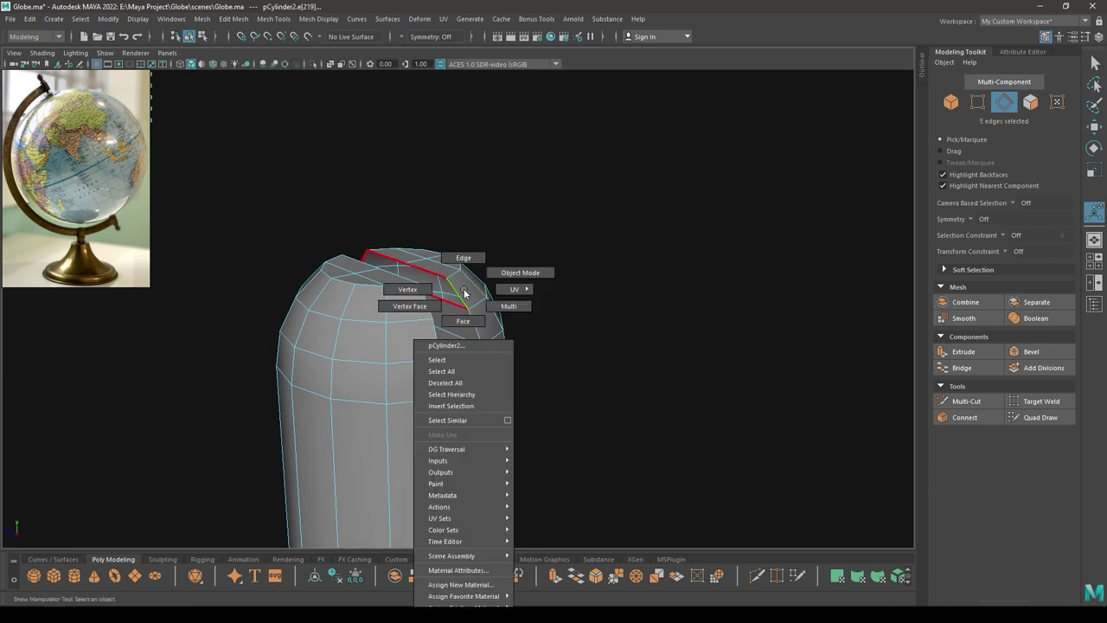
pyautogui.keyDown('shift'); pyautogui.moveTo(465, 293); pyautogui.dragTo(472, 440, button='right'); pyautogui.keyUp('shift')
# - Fill the open floor of the slot, return to object mode and save the scene
pyautogui.keyDown('alt'); pyautogui.moveTo(482, 427); pyautogui.dragTo(358, 395); pyautogui.keyUp('alt')
pyautogui.keyDown('shift'); pyautogui.moveTo(522, 343); pyautogui.dragTo(519, 490, button='right'); pyautogui.keyUp('shift')
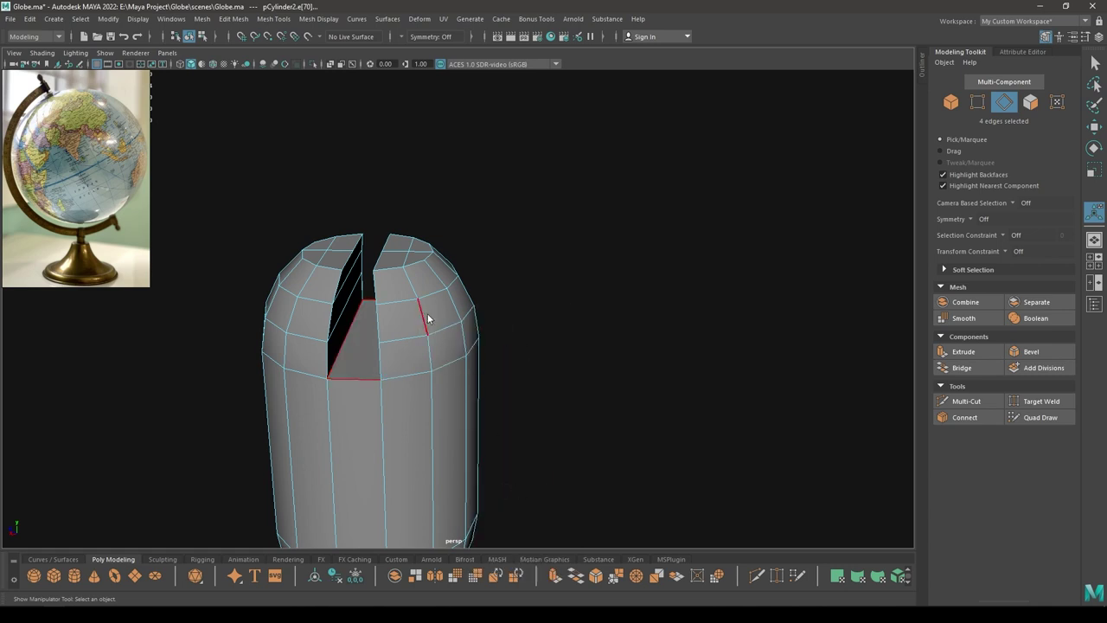
pyautogui.moveTo(428, 319); pyautogui.dragTo(511, 260, button='right')
pyautogui.press('q')
pyautogui.click(509, 273)
pyautogui.keyDown('alt'); pyautogui.moveTo(489, 319); pyautogui.dragTo(433, 400); pyautogui.keyUp('alt')
pyautogui.hotkey('ctrl', 's')
# - Show all objects again, rotate the slotted cylinder about its vertical axis to follow the arm, and nudge it into place
pyautogui.hotkey('ctrl', '1')
pyautogui.click(412, 395)
pyautogui.press('e')
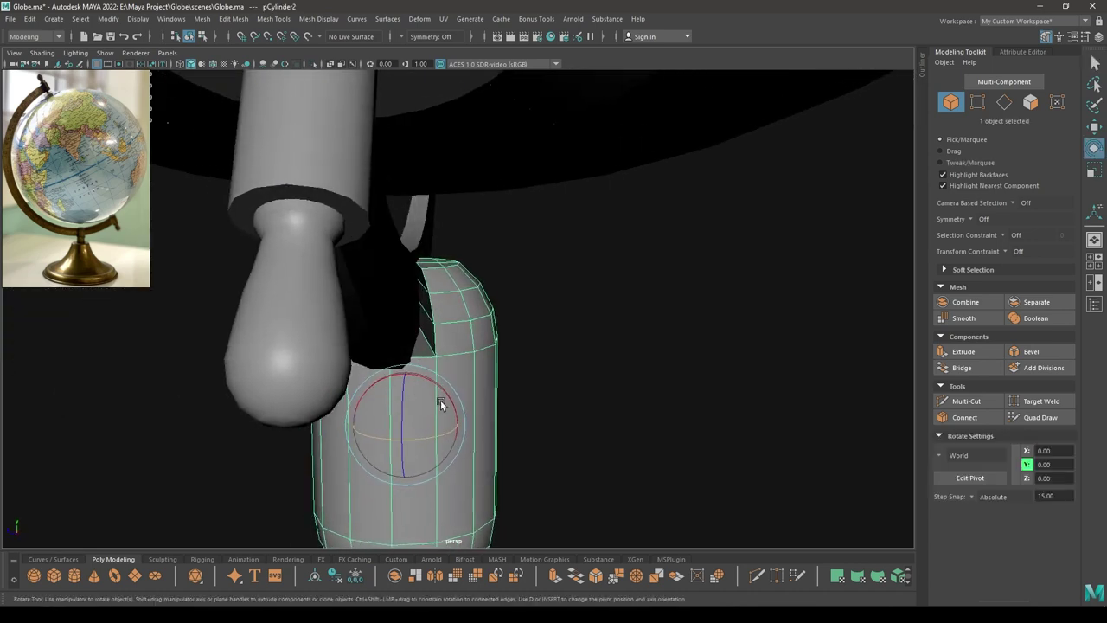
pyautogui.keyDown('ctrl'); pyautogui.keyDown('shift'); pyautogui.moveTo(489, 370); pyautogui.dragTo(531, 389, button='right'); pyautogui.keyUp('shift'); pyautogui.keyUp('ctrl')
pyautogui.moveTo(434, 440); pyautogui.dragTo(485, 428)
pyautogui.press('space')
pyautogui.keyDown('alt'); pyautogui.moveTo(485, 428); pyautogui.dragTo(511, 485, button='right'); pyautogui.keyUp('alt')
pyautogui.keyDown('alt'); pyautogui.moveTo(486, 359); pyautogui.dragTo(493, 425, button='middle'); pyautogui.keyUp('alt')
pyautogui.keyDown('alt'); pyautogui.moveTo(493, 425); pyautogui.dragTo(551, 551, button='right'); pyautogui.keyUp('alt')
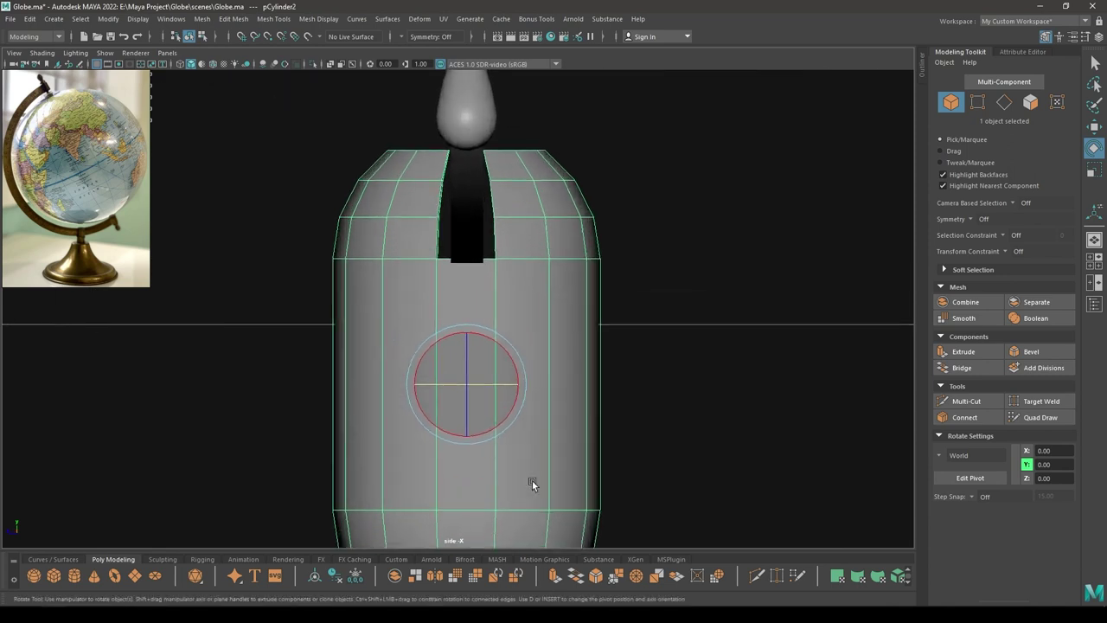
pyautogui.press('w')
pyautogui.moveTo(411, 385); pyautogui.dragTo(412, 381)
# - Delete the faces of the cylinder's rounded lower end, leaving a straight open bottom
pyautogui.scroll(-2, 585, 301)
pyautogui.moveTo(561, 284); pyautogui.dragTo(564, 315, button='right')
pyautogui.keyDown('alt'); pyautogui.moveTo(646, 482); pyautogui.dragTo(641, 458, button='middle'); pyautogui.keyUp('alt')
pyautogui.moveTo(606, 512); pyautogui.dragTo(227, 413)
pyautogui.press('Delete')
# - Move the body vertices on the cylinder's negative Z half inward to about Z -0.14 to tighten the slot around the arm
pyautogui.moveTo(589, 222); pyautogui.dragTo(550, 216, button='right')
pyautogui.moveTo(603, 467); pyautogui.dragTo(448, 188)
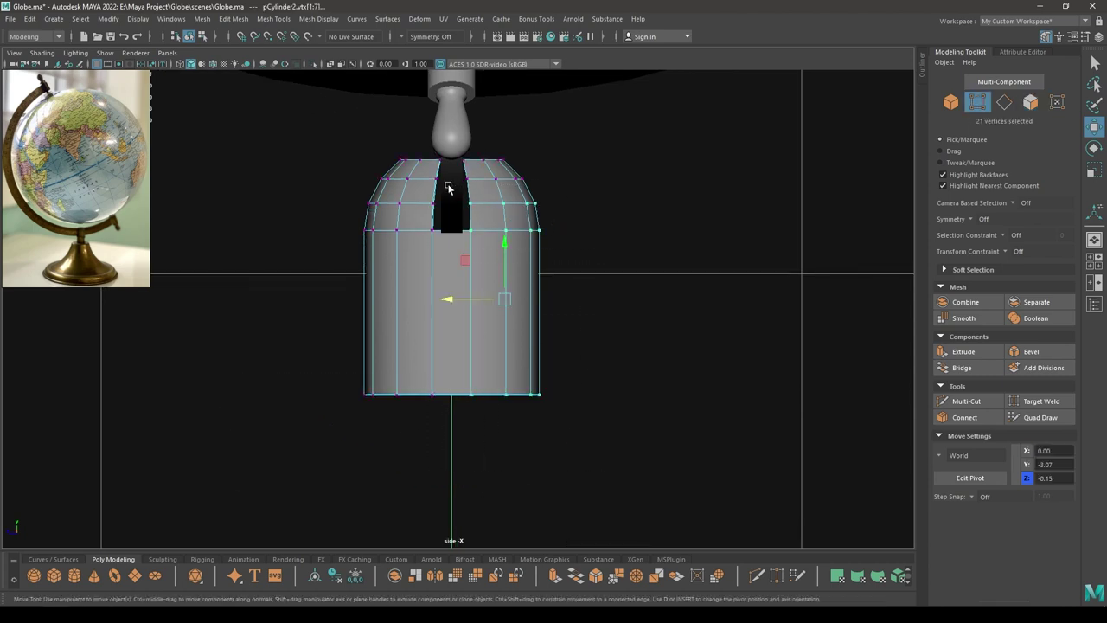
pyautogui.scroll(3, 448, 188)
pyautogui.moveTo(481, 353); pyautogui.dragTo(476, 353)
pyautogui.moveTo(663, 524); pyautogui.dragTo(459, 239)
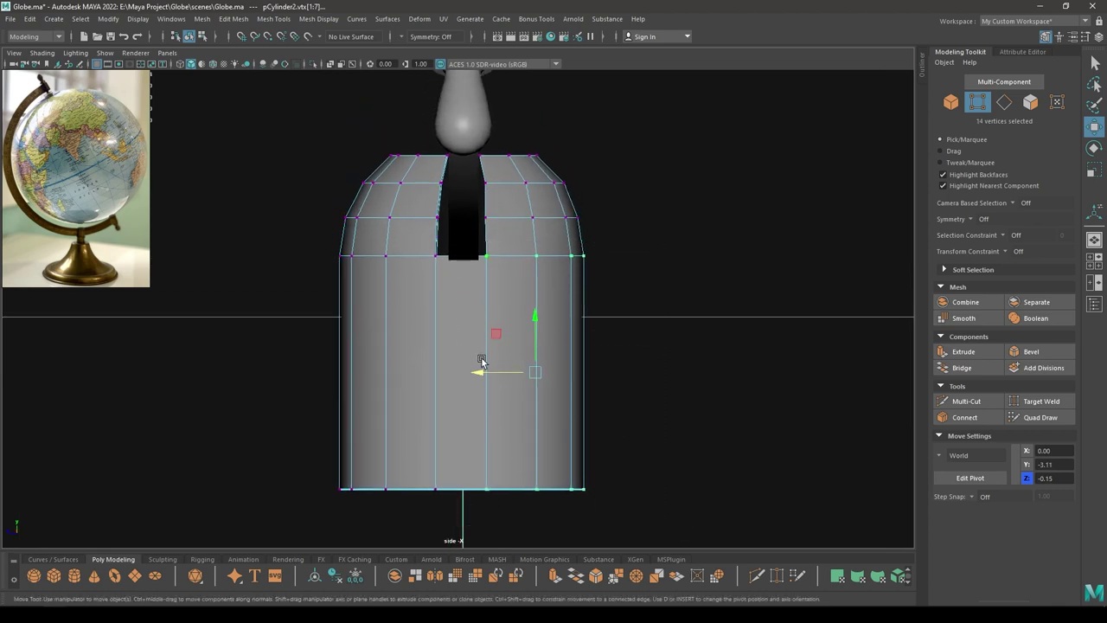
pyautogui.moveTo(473, 373); pyautogui.dragTo(472, 372)
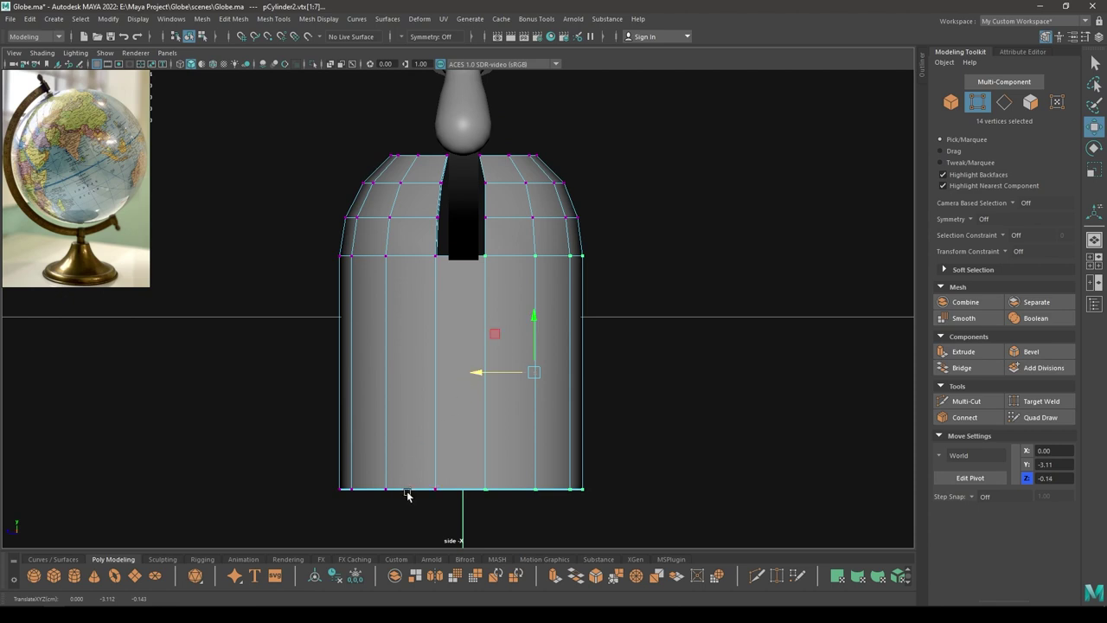
# - Move the body vertices on the cylinder's positive Z half inward to about Z 0.14 to match the opposite side
pyautogui.moveTo(299, 182); pyautogui.dragTo(454, 504)
pyautogui.moveTo(372, 358); pyautogui.dragTo(334, 354)
pyautogui.moveTo(301, 227); pyautogui.dragTo(457, 521)
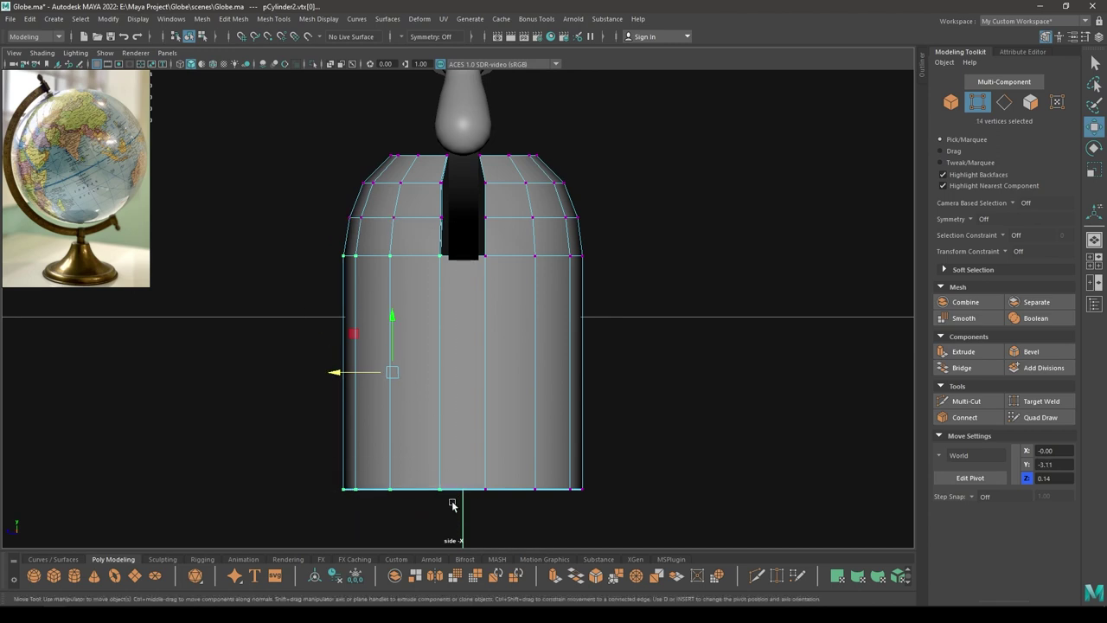
pyautogui.moveTo(344, 367); pyautogui.dragTo(341, 373)
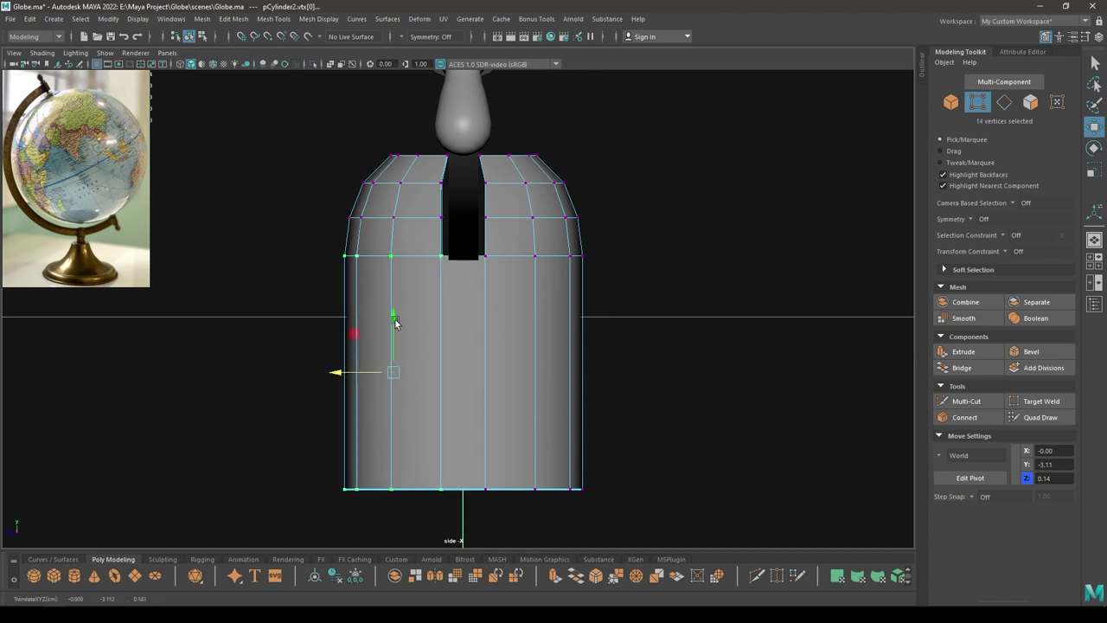
# - Return the cylinder to object mode in the perspective view, check its fit around the arm and save the scene
pyautogui.keyDown('alt'); pyautogui.moveTo(345, 151); pyautogui.dragTo(353, 129); pyautogui.keyUp('alt')
pyautogui.press('space')
pyautogui.keyDown('alt'); pyautogui.moveTo(363, 186); pyautogui.dragTo(611, 349); pyautogui.keyUp('alt')
pyautogui.moveTo(610, 350); pyautogui.dragTo(636, 275, button='right')
pyautogui.moveTo(537, 401); pyautogui.dragTo(486, 408)
pyautogui.press('r')
pyautogui.press('w')
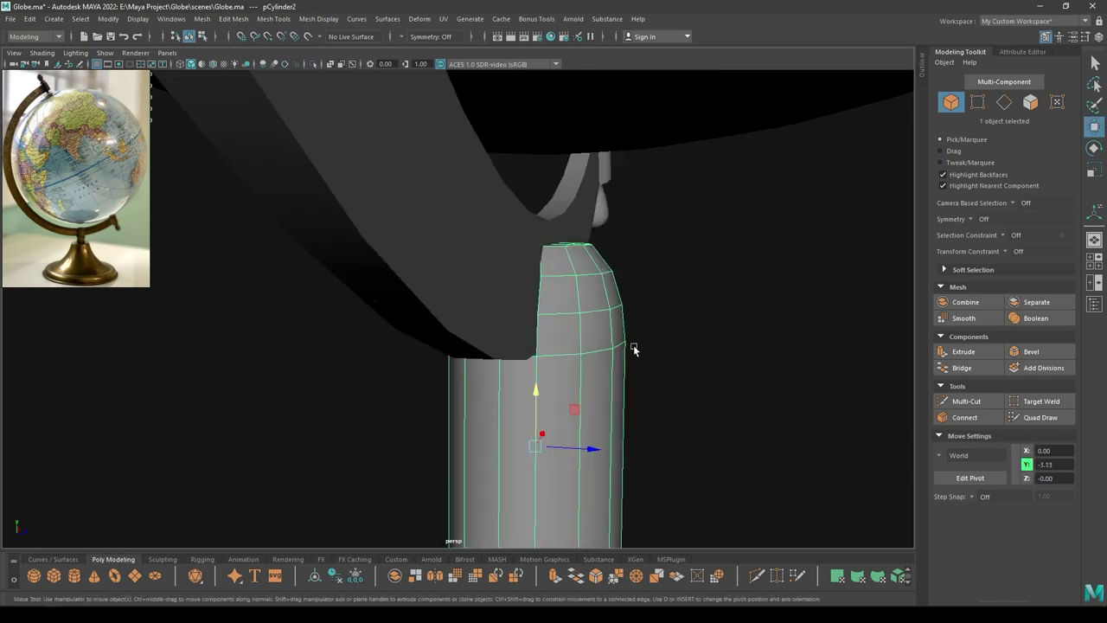
pyautogui.click(657, 358)
pyautogui.scroll(-3, 615, 287)
pyautogui.keyDown('alt'); pyautogui.moveTo(615, 287); pyautogui.dragTo(593, 273); pyautogui.keyUp('alt')
pyautogui.hotkey('ctrl', 's')
# - Assign an existing material to the slotted cylinder
pyautogui.click(561, 312)
pyautogui.moveTo(560, 294); pyautogui.dragTo(572, 609, button='right')
pyautogui.moveTo(642, 578); pyautogui.dragTo(641, 576, button='right')
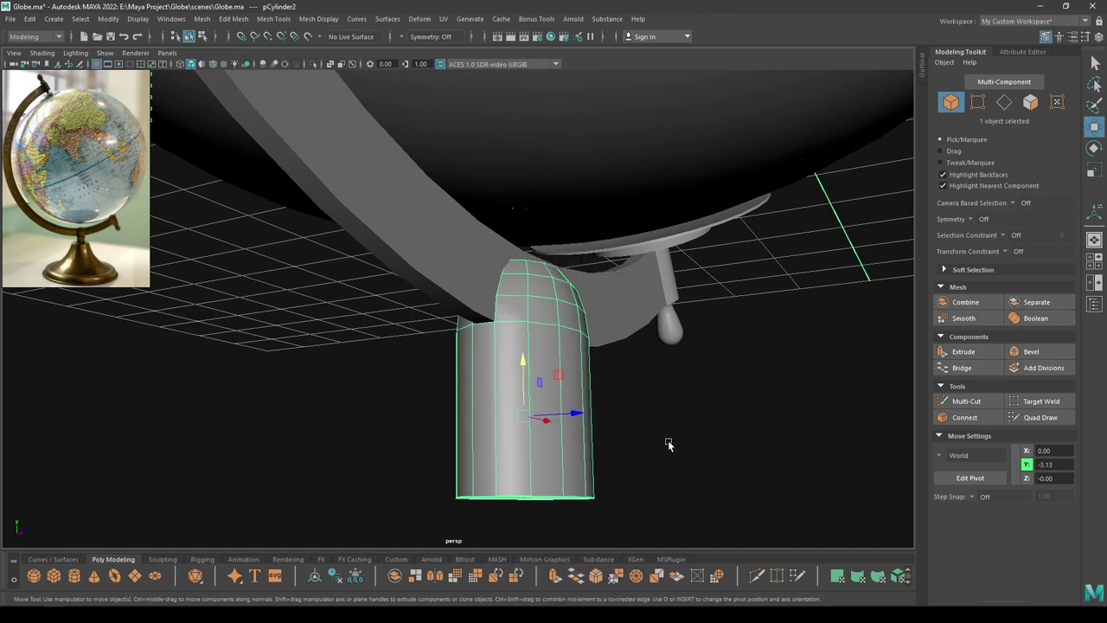
pyautogui.click(667, 444)
# - Extrude the edge loop around the cylinder's open bottom slightly outward to form a thin lip
pyautogui.scroll(-4, 586, 253)
pyautogui.moveTo(585, 254)
pyautogui.keyDown('alt'); pyautogui.mouseDown()
pyautogui.moveTo(409, 220)
pyautogui.moveTo(461, 333)
pyautogui.moveTo(541, 250)
pyautogui.moveTo(571, 260)
pyautogui.mouseUp(); pyautogui.keyUp('alt')
pyautogui.keyDown('alt'); pyautogui.moveTo(571, 259); pyautogui.dragTo(517, 460, button='right'); pyautogui.keyUp('alt')
pyautogui.click(475, 336)
pyautogui.keyDown('alt'); pyautogui.moveTo(510, 493); pyautogui.dragTo(469, 427); pyautogui.keyUp('alt')
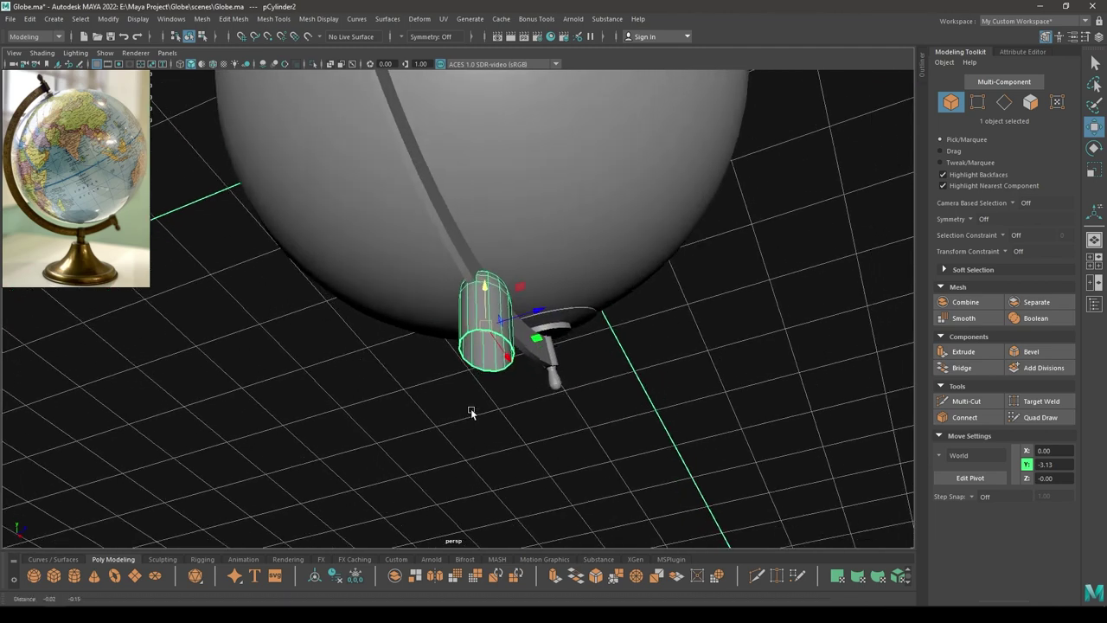
pyautogui.keyDown('alt'); pyautogui.moveTo(469, 428); pyautogui.dragTo(506, 485, button='right'); pyautogui.keyUp('alt')
pyautogui.keyDown('alt'); pyautogui.moveTo(506, 484); pyautogui.dragTo(487, 294, button='middle'); pyautogui.keyUp('alt')
pyautogui.moveTo(488, 253); pyautogui.dragTo(487, 221, button='right')
pyautogui.doubleClick(485, 193)
pyautogui.keyDown('alt'); pyautogui.moveTo(469, 247); pyautogui.dragTo(451, 277); pyautogui.keyUp('alt')
pyautogui.press('r')
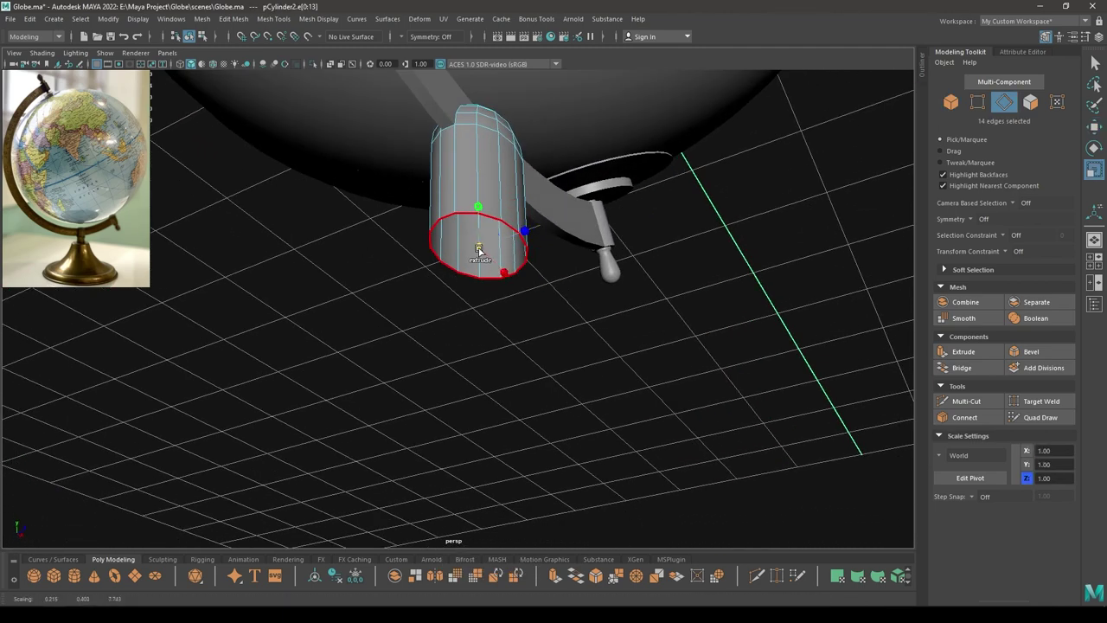
pyautogui.keyDown('shift'); pyautogui.click(480, 250); pyautogui.keyUp('shift')
pyautogui.press('w')
# - Extrude the cylinder's bottom edge loop downward into a short collar and save the scene in object mode
pyautogui.keyDown('alt'); pyautogui.moveTo(464, 279); pyautogui.dragTo(439, 354); pyautogui.keyUp('alt')
pyautogui.keyDown('alt'); pyautogui.moveTo(442, 353); pyautogui.dragTo(457, 300, button='middle'); pyautogui.keyUp('alt')
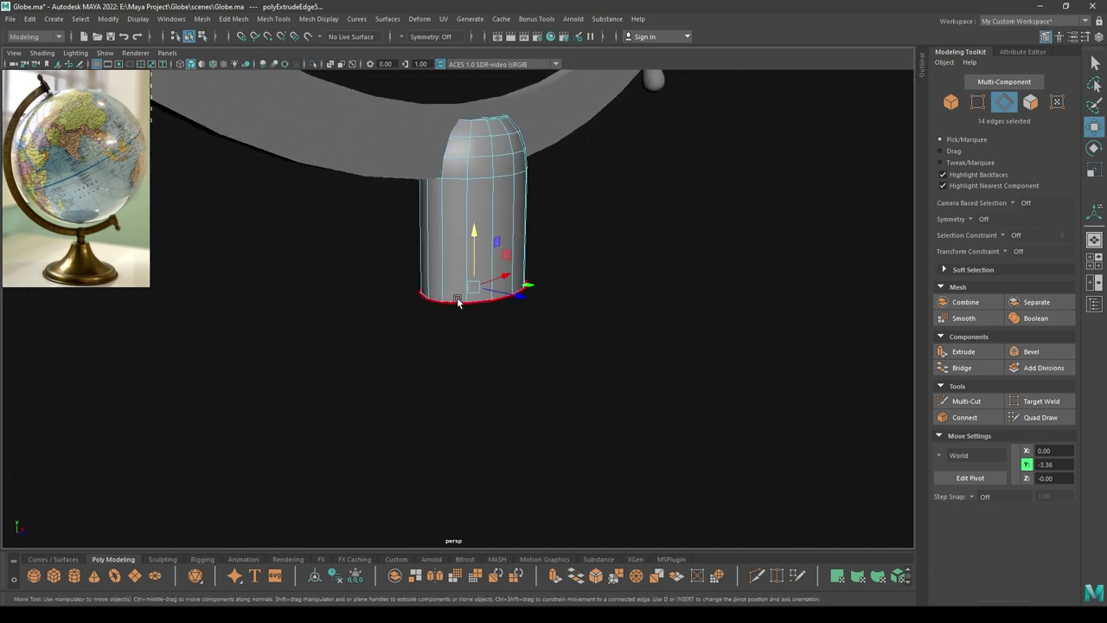
pyautogui.moveTo(472, 233); pyautogui.dragTo(480, 296)
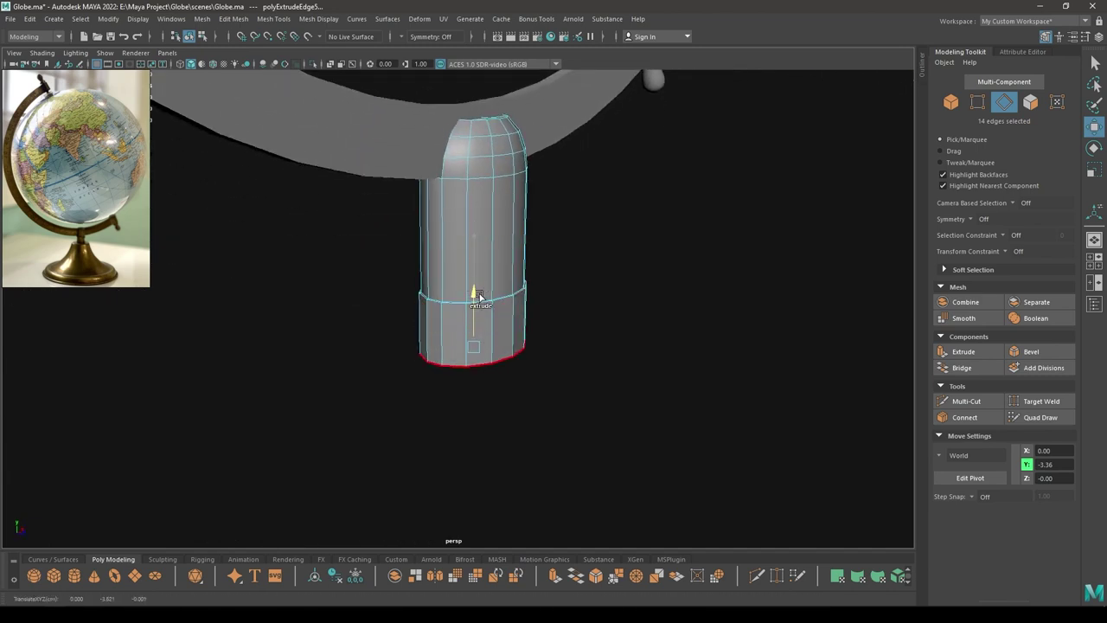
pyautogui.keyDown('alt'); pyautogui.moveTo(485, 335); pyautogui.dragTo(484, 339); pyautogui.keyUp('alt')
pyautogui.moveTo(477, 290); pyautogui.dragTo(478, 298)
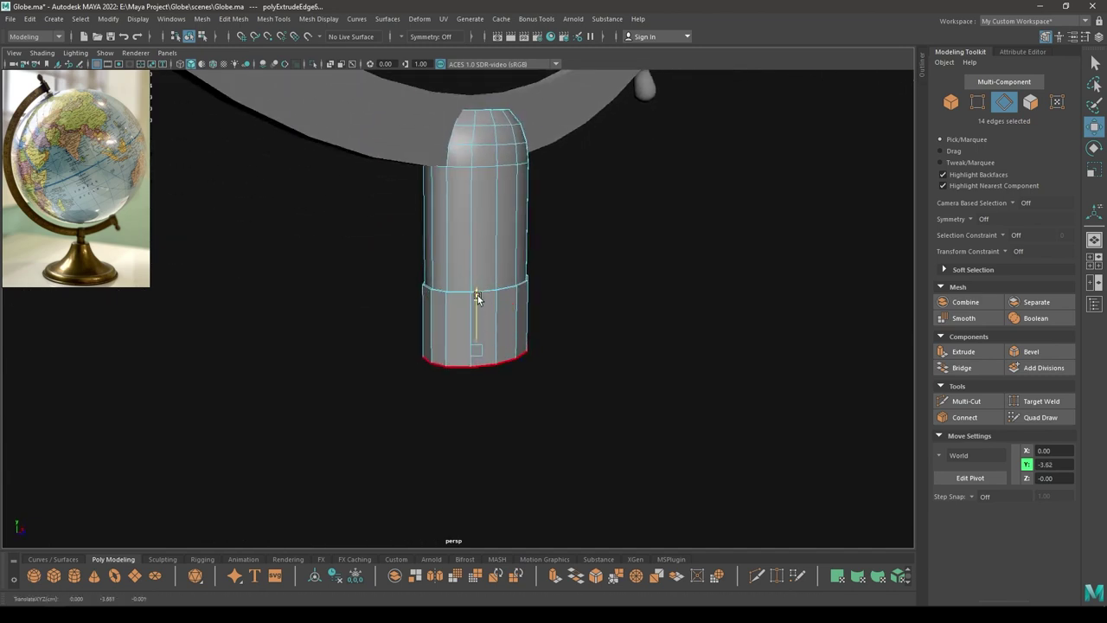
pyautogui.moveTo(478, 299); pyautogui.dragTo(550, 273, button='right')
pyautogui.keyDown('alt'); pyautogui.moveTo(474, 332); pyautogui.dragTo(497, 336); pyautogui.keyUp('alt')
pyautogui.hotkey('ctrl', 's')
# - Soften the vertical edges around the new collar at the cylinder's bottom and save the scene
pyautogui.click(587, 395)
pyautogui.keyDown('alt'); pyautogui.moveTo(587, 396); pyautogui.dragTo(561, 381); pyautogui.keyUp('alt')
pyautogui.click(456, 292)
pyautogui.moveTo(627, 273); pyautogui.dragTo(621, 166, button='right')
pyautogui.keyDown('alt'); pyautogui.moveTo(621, 166); pyautogui.dragTo(516, 298); pyautogui.keyUp('alt')
pyautogui.moveTo(249, 303); pyautogui.dragTo(249, 302)
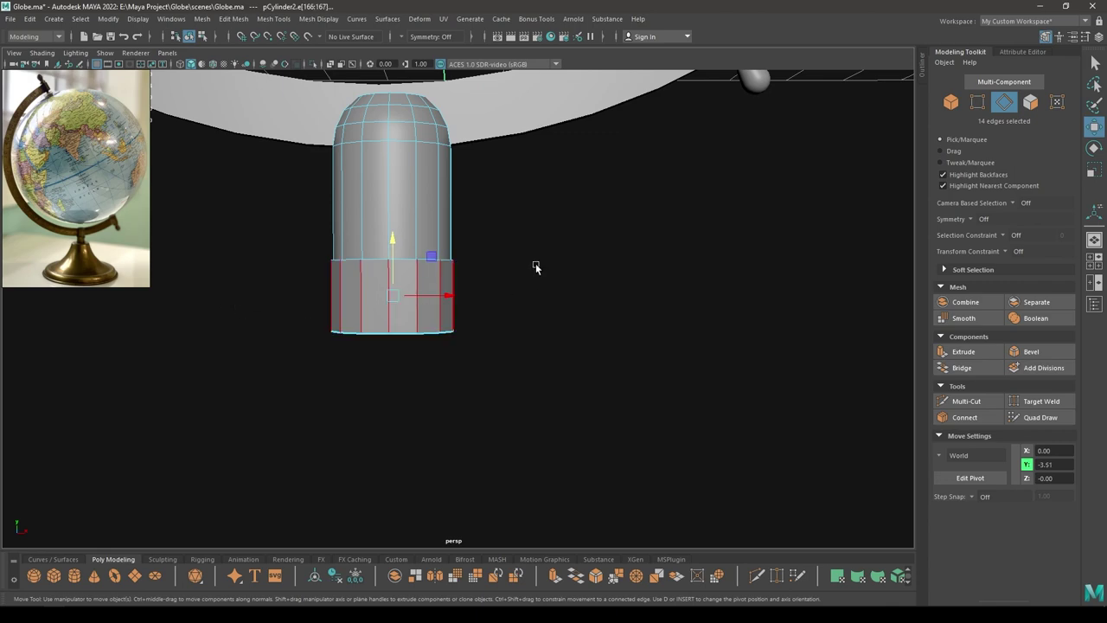
pyautogui.click(314, 21)
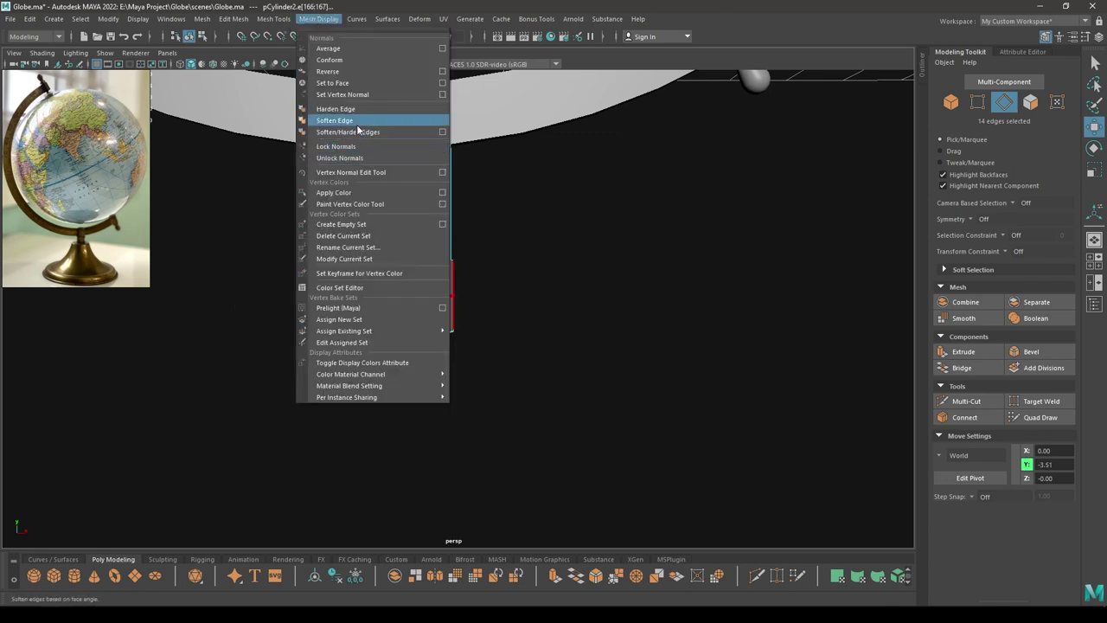
pyautogui.click(358, 119)
pyautogui.moveTo(446, 264); pyautogui.dragTo(556, 212, button='right')
pyautogui.click(552, 227)
pyautogui.hotkey('ctrl', 's')
# - Examine the cylinder and collar from several angles against the globe and its arm
pyautogui.keyDown('alt'); pyautogui.moveTo(421, 380); pyautogui.dragTo(590, 311); pyautogui.keyUp('alt')
pyautogui.keyDown('alt'); pyautogui.moveTo(590, 311); pyautogui.dragTo(505, 101, button='right'); pyautogui.keyUp('alt')
pyautogui.keyDown('alt'); pyautogui.moveTo(597, 303); pyautogui.dragTo(433, 268); pyautogui.keyUp('alt')
pyautogui.keyDown('alt'); pyautogui.moveTo(459, 294); pyautogui.dragTo(380, 248, button='right'); pyautogui.keyUp('alt')
pyautogui.keyDown('alt'); pyautogui.moveTo(405, 308); pyautogui.dragTo(588, 290); pyautogui.keyUp('alt')
pyautogui.keyDown('alt'); pyautogui.moveTo(458, 262); pyautogui.dragTo(534, 351, button='right'); pyautogui.keyUp('alt')
pyautogui.keyDown('alt'); pyautogui.moveTo(533, 351); pyautogui.dragTo(482, 368); pyautogui.keyUp('alt')
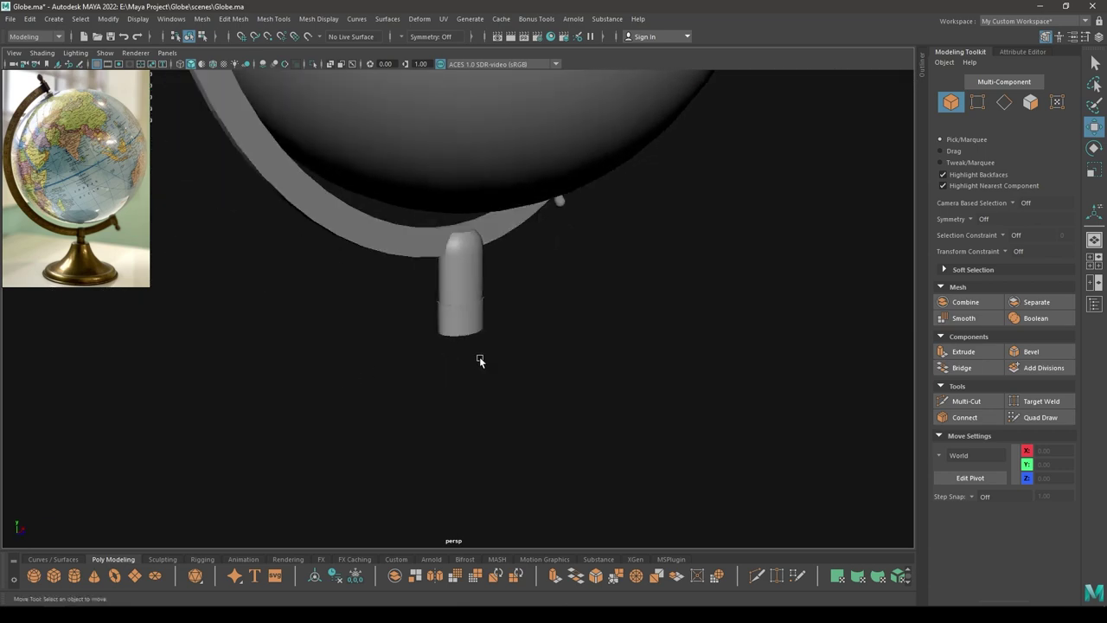
pyautogui.click(473, 323)
pyautogui.keyDown('alt'); pyautogui.moveTo(473, 325); pyautogui.dragTo(447, 370); pyautogui.keyUp('alt')
pyautogui.press('r')
pyautogui.moveTo(498, 287)
pyautogui.keyDown('alt'); pyautogui.mouseDown()
pyautogui.moveTo(514, 283)
pyautogui.moveTo(482, 276)
pyautogui.mouseUp(); pyautogui.keyUp('alt')
pyautogui.click(536, 285)
pyautogui.keyDown('alt'); pyautogui.moveTo(497, 317); pyautogui.dragTo(389, 335); pyautogui.keyUp('alt')
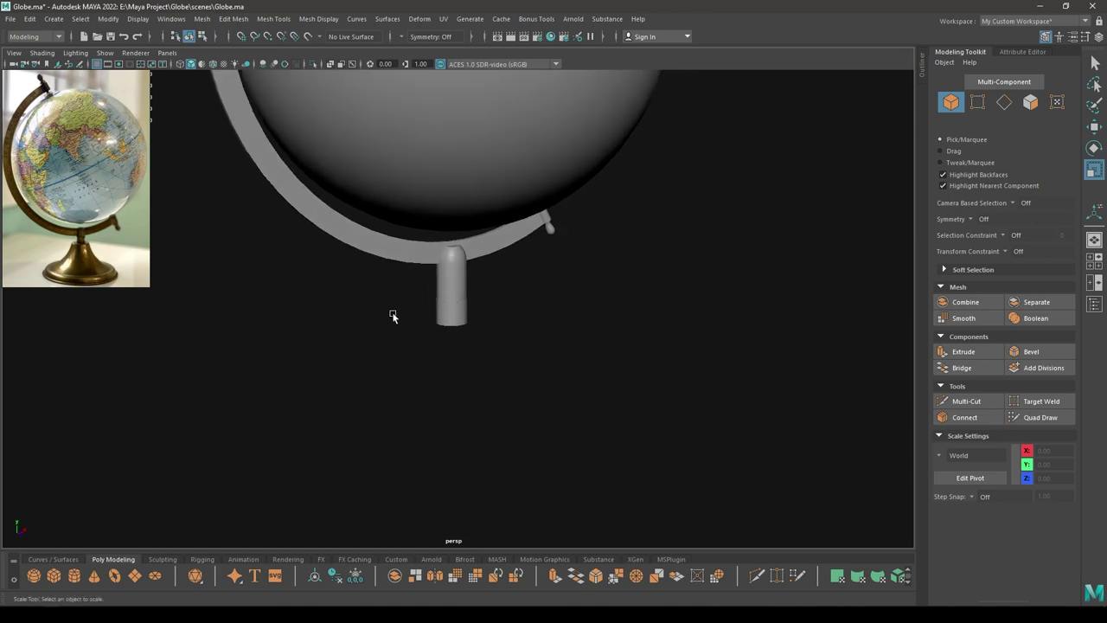
# - In the front view, move the cylinder's lower vertex rows up to shorten the post, and save the scene
pyautogui.press('space')
pyautogui.moveTo(423, 284); pyautogui.dragTo(425, 315)
pyautogui.scroll(-8, 460, 364)
pyautogui.keyDown('alt'); pyautogui.moveTo(442, 299); pyautogui.dragTo(427, 226, button='middle'); pyautogui.keyUp('alt')
pyautogui.scroll(3, 424, 226)
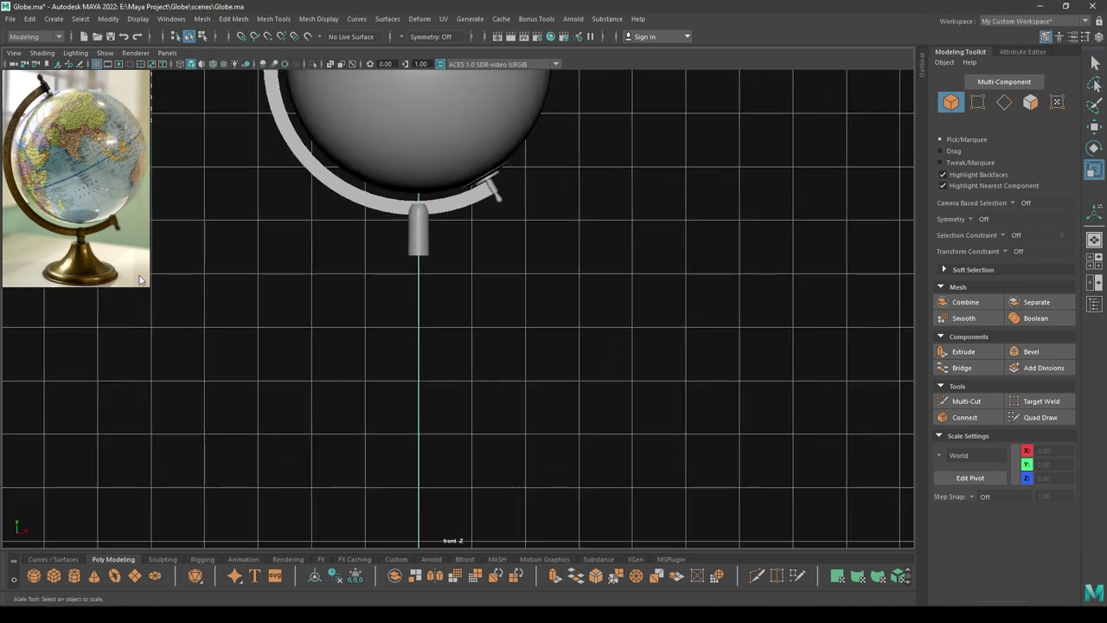
pyautogui.scroll(5, 506, 371)
pyautogui.keyDown('alt'); pyautogui.moveTo(360, 188); pyautogui.dragTo(420, 262, button='middle'); pyautogui.keyUp('alt')
pyautogui.scroll(1, 422, 261)
pyautogui.click(448, 245)
pyautogui.rightClick(601, 250)
pyautogui.moveTo(542, 248); pyautogui.dragTo(541, 249, button='right')
pyautogui.moveTo(472, 330); pyautogui.dragTo(352, 242)
pyautogui.moveTo(538, 307); pyautogui.dragTo(454, 226)
pyautogui.press('w')
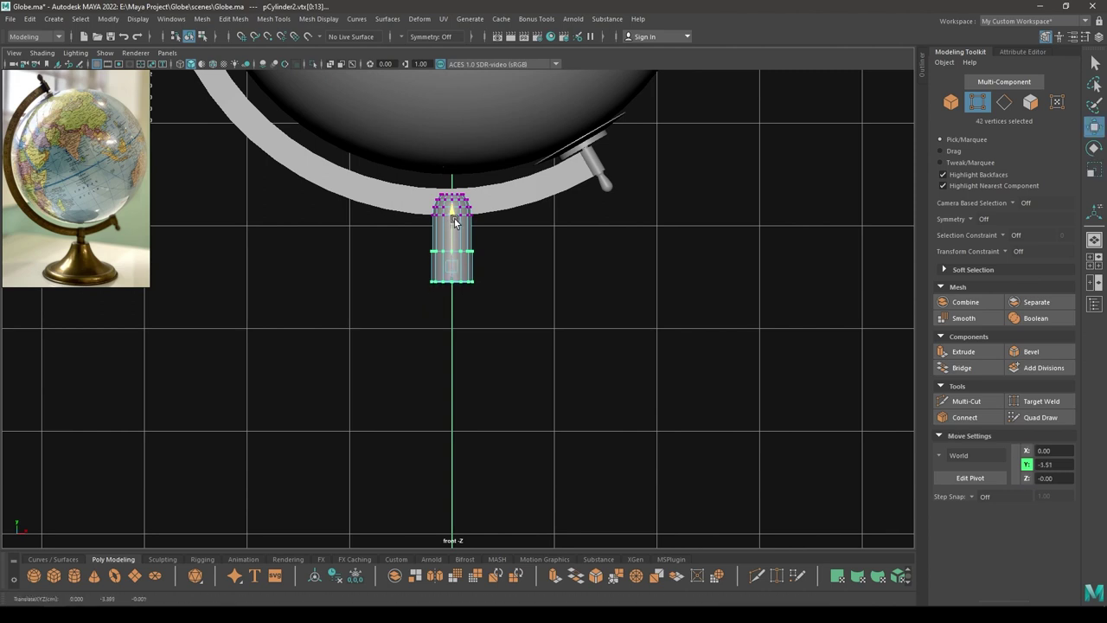
pyautogui.moveTo(455, 224); pyautogui.dragTo(512, 205, button='right')
pyautogui.click(551, 249)
pyautogui.hotkey('ctrl', 's')
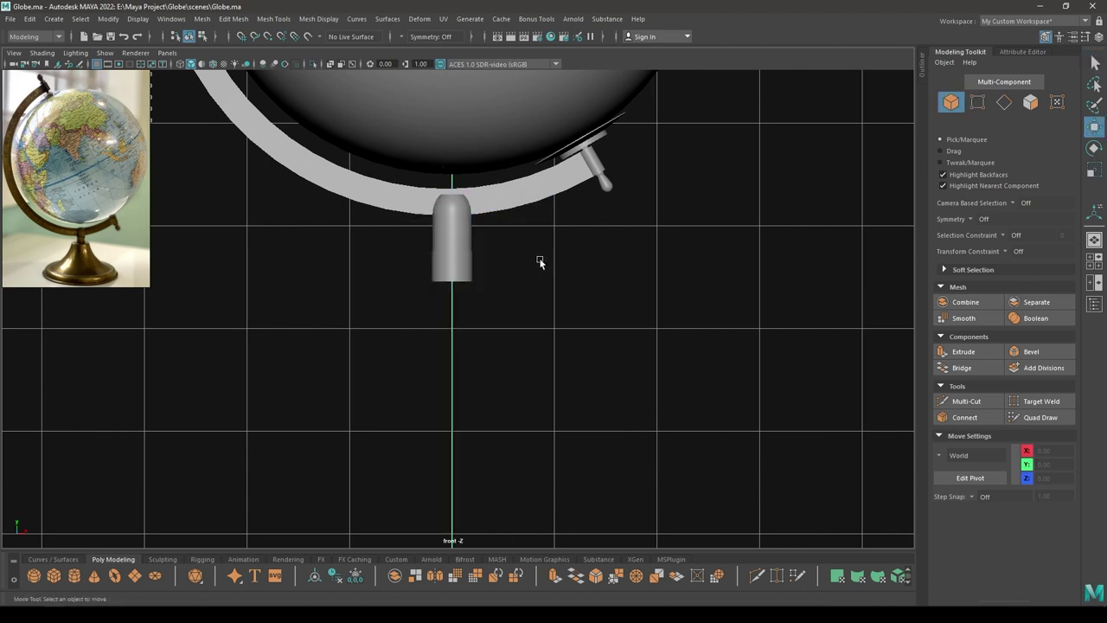
# - Create a polygon cylinder and move it straight down to about Y -4.5, directly beneath the post
pyautogui.keyDown('shift'); pyautogui.moveTo(540, 270); pyautogui.dragTo(475, 269, button='right'); pyautogui.keyUp('shift')
pyautogui.scroll(-5, 455, 279)
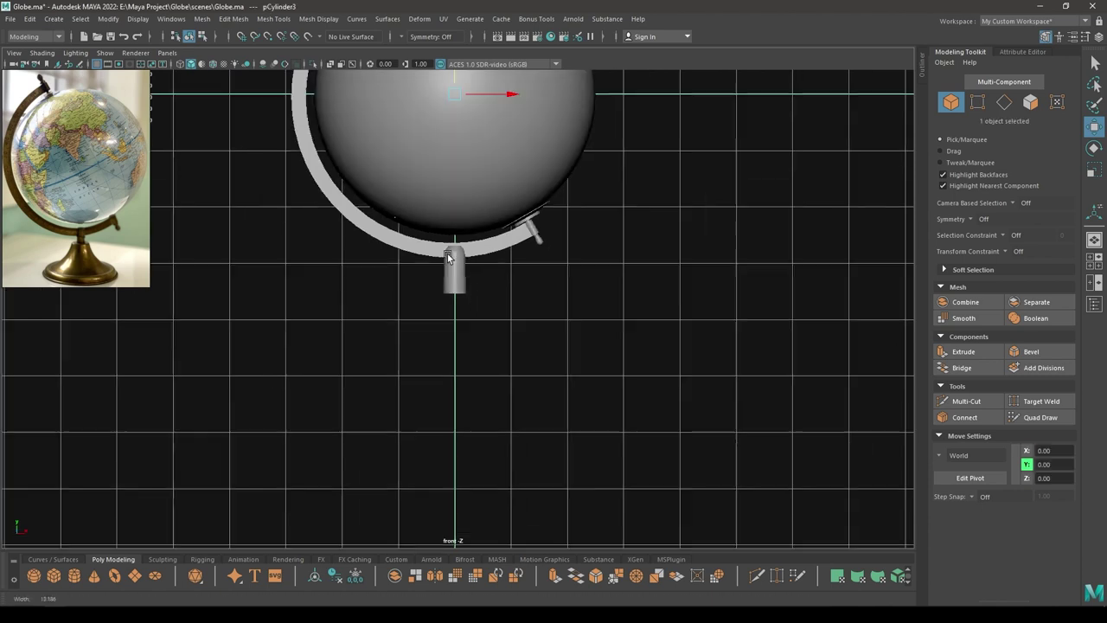
pyautogui.moveTo(455, 82); pyautogui.dragTo(478, 281)
pyautogui.hotkey('ctrl', 'z')
pyautogui.moveTo(456, 84); pyautogui.dragTo(470, 286)
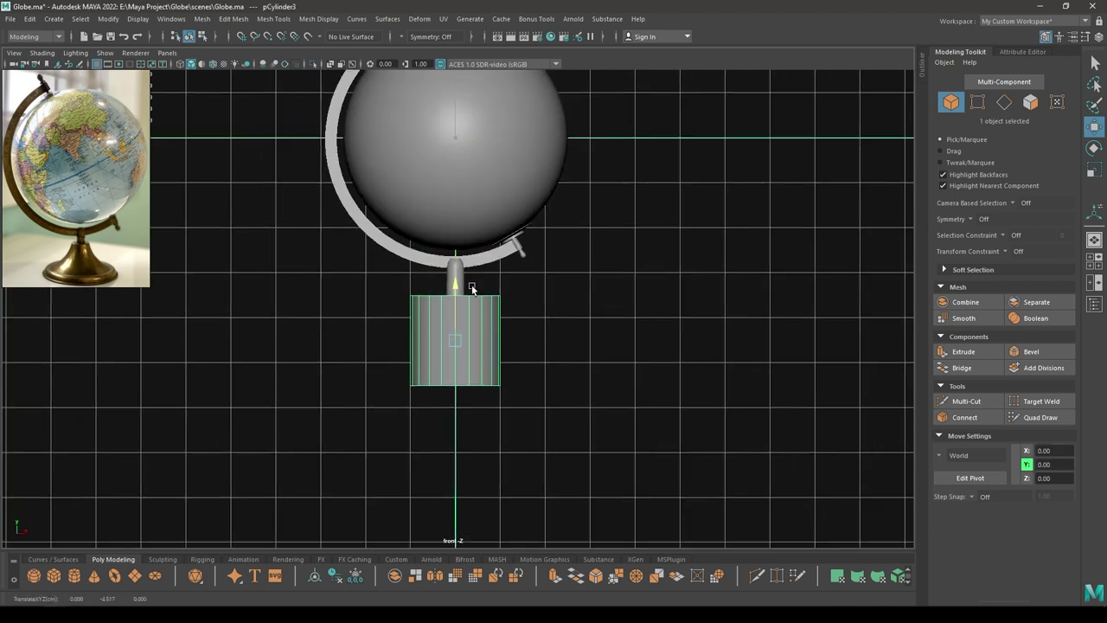
pyautogui.moveTo(470, 286); pyautogui.dragTo(470, 283)
# - Set the new cylinder's axis subdivisions to 30
pyautogui.scroll(5, 470, 309)
pyautogui.press('t')
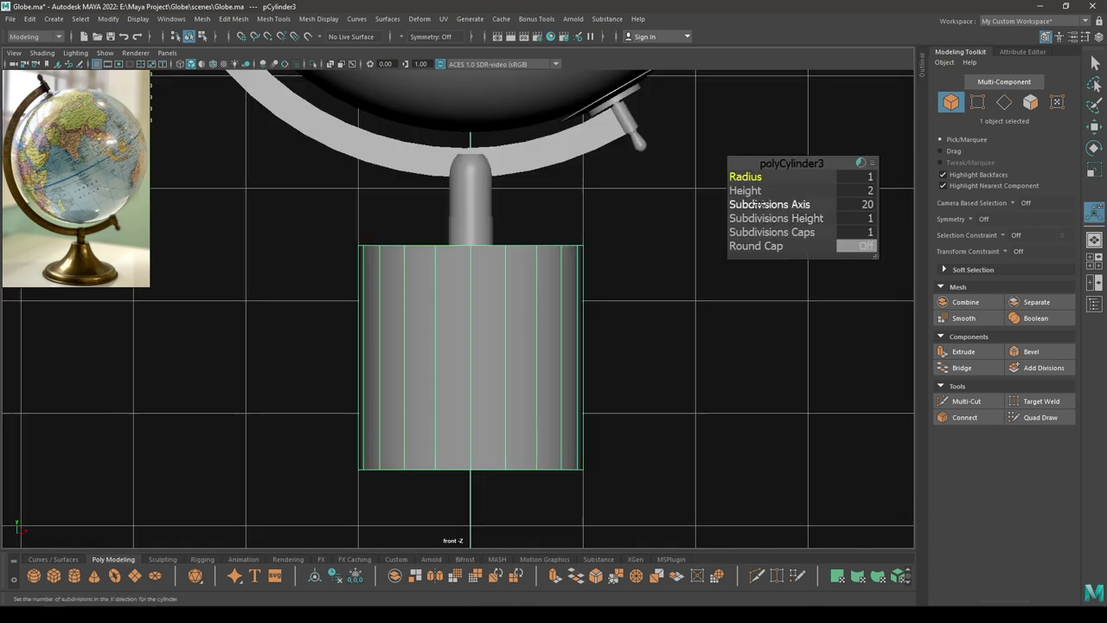
pyautogui.moveTo(759, 204); pyautogui.dragTo(1096, 205)
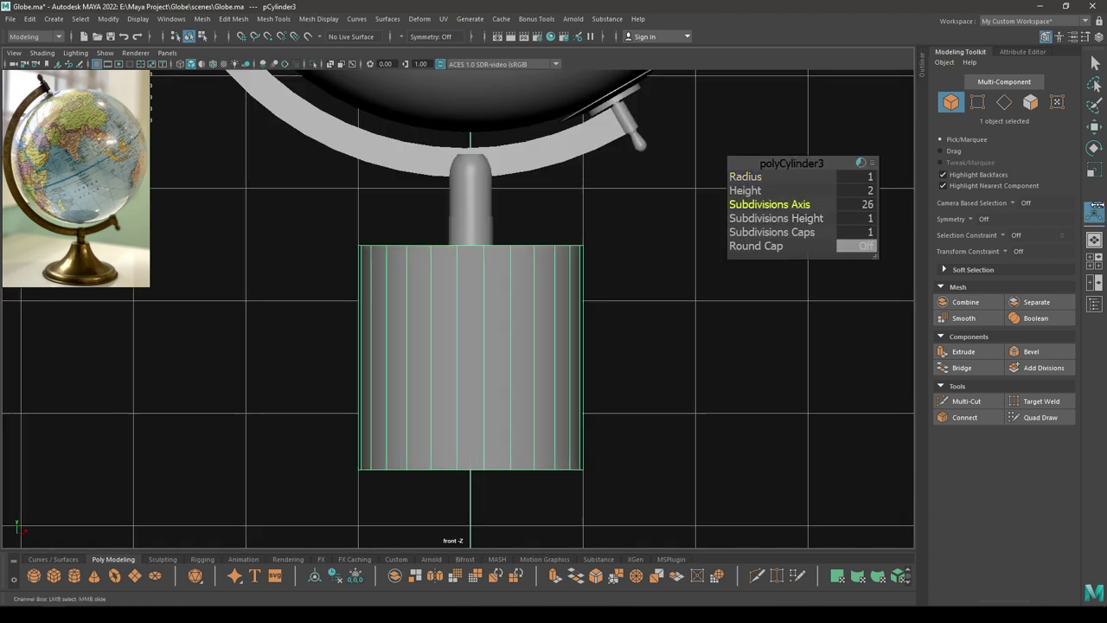
pyautogui.click(852, 208)
pyautogui.write('30')
pyautogui.press('Return')
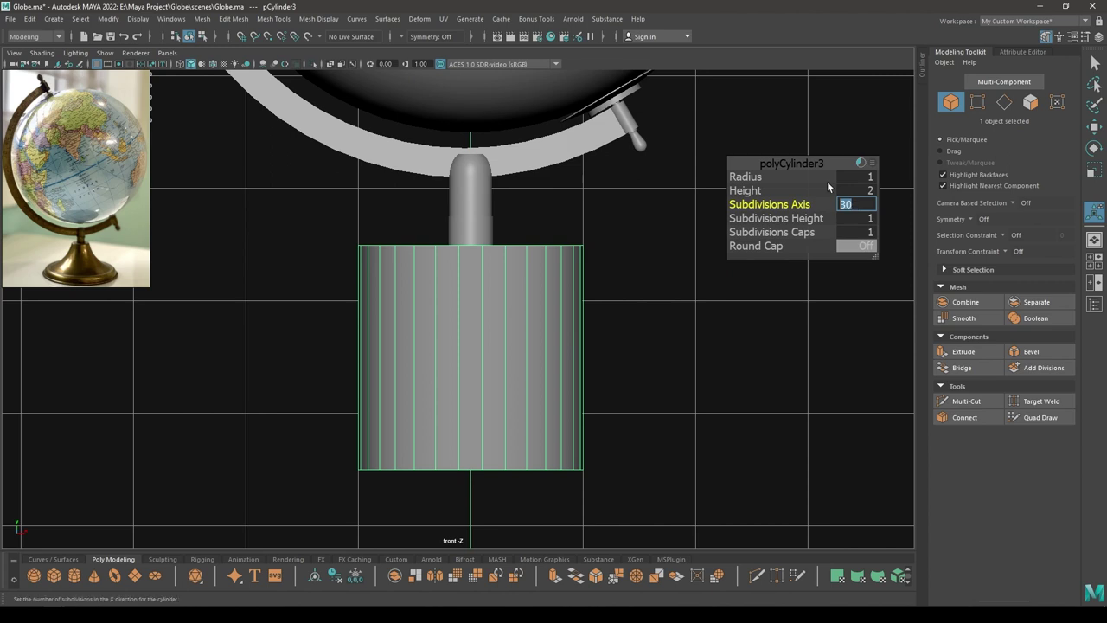
# - Scale the new cylinder's top vertices inward to taper it into a cone slightly wider than the post
pyautogui.press('w')
pyautogui.moveTo(683, 192); pyautogui.dragTo(633, 193, button='right')
pyautogui.moveTo(669, 221); pyautogui.dragTo(214, 320)
pyautogui.press('r')
pyautogui.moveTo(498, 249); pyautogui.dragTo(356, 267)
# - In wireframe display, scale the cone's top vertex ring slightly outward and lower it to the post's bottom edge
pyautogui.press('w')
pyautogui.scroll(1, 494, 327)
pyautogui.keyDown('alt'); pyautogui.moveTo(493, 334); pyautogui.dragTo(493, 352, button='middle'); pyautogui.keyUp('alt')
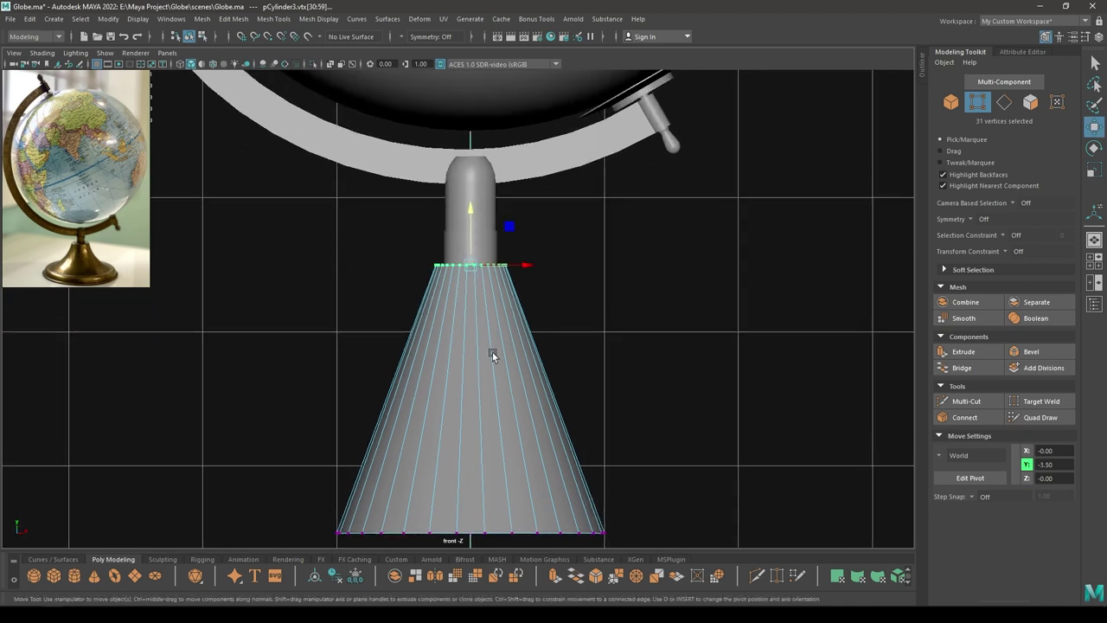
pyautogui.press('t')
pyautogui.press('w')
pyautogui.press('4')
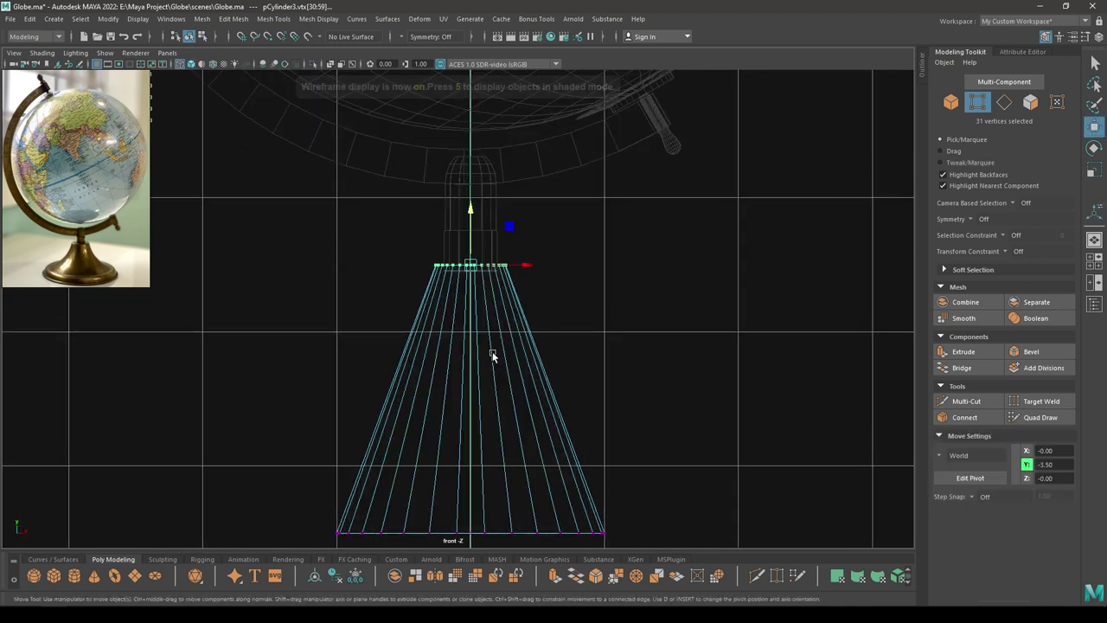
pyautogui.scroll(2, 462, 275)
pyautogui.scroll(1, 462, 277)
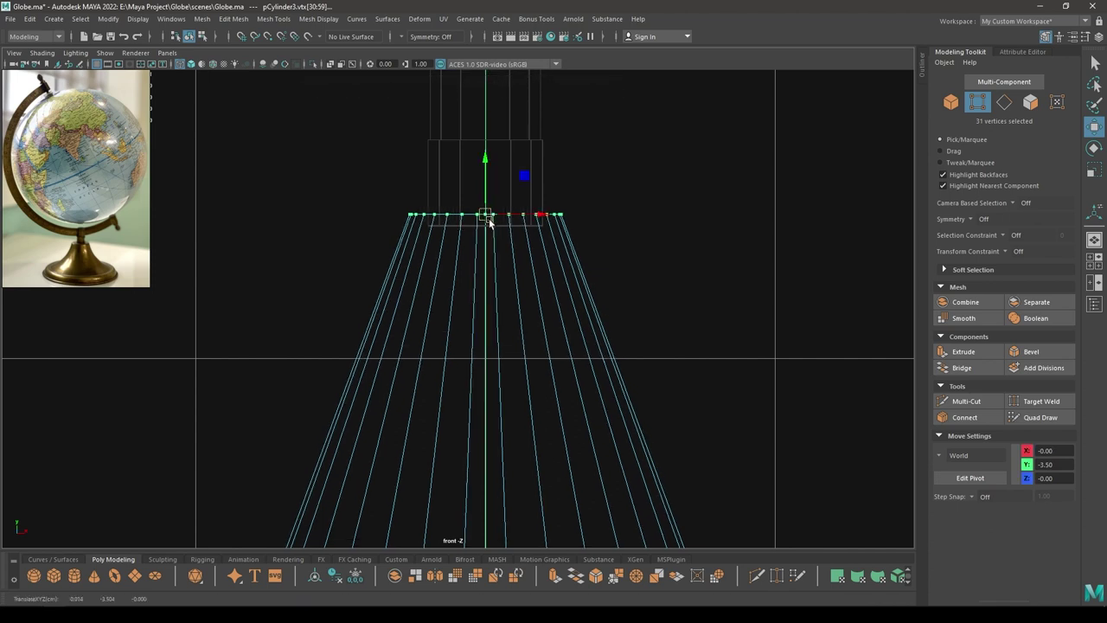
pyautogui.press('r')
pyautogui.moveTo(485, 216); pyautogui.dragTo(509, 219)
pyautogui.press('w')
pyautogui.moveTo(485, 165); pyautogui.dragTo(486, 173)
# - Connect the cone's vertical side edges with 5 segments to add evenly spaced edge loops
pyautogui.moveTo(481, 208); pyautogui.dragTo(580, 159, button='right')
pyautogui.keyDown('alt'); pyautogui.moveTo(603, 448); pyautogui.dragTo(581, 221, button='middle'); pyautogui.keyUp('alt')
pyautogui.keyDown('alt'); pyautogui.moveTo(581, 221); pyautogui.dragTo(568, 313, button='right'); pyautogui.keyUp('alt')
pyautogui.keyDown('alt'); pyautogui.moveTo(491, 279); pyautogui.dragTo(495, 244, button='right'); pyautogui.keyUp('alt')
pyautogui.moveTo(334, 296); pyautogui.dragTo(221, 299)
pyautogui.keyDown('shift'); pyautogui.moveTo(499, 263); pyautogui.dragTo(498, 472, button='right'); pyautogui.keyUp('shift')
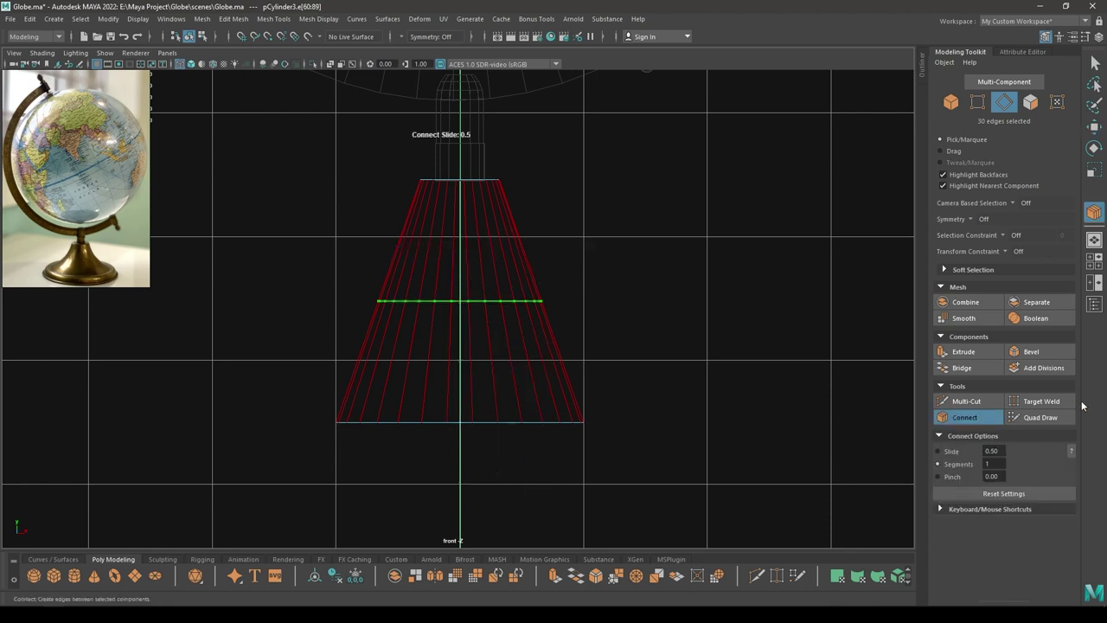
pyautogui.write('5')
pyautogui.press('Return')
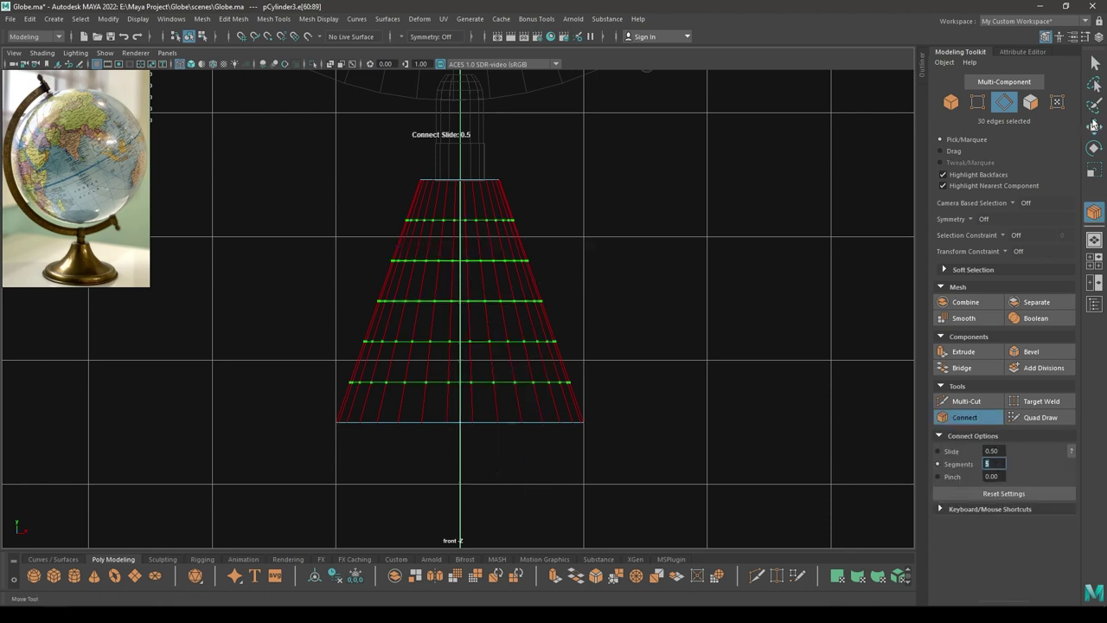
pyautogui.click(1093, 125)
# - Scale the cone's upper three intermediate vertex rows inward one by one to start a concave profile
pyautogui.keyDown('alt'); pyautogui.moveTo(543, 277); pyautogui.dragTo(565, 276, button='right'); pyautogui.keyUp('alt')
pyautogui.keyDown('alt'); pyautogui.moveTo(530, 407); pyautogui.dragTo(580, 395, button='middle'); pyautogui.keyUp('alt')
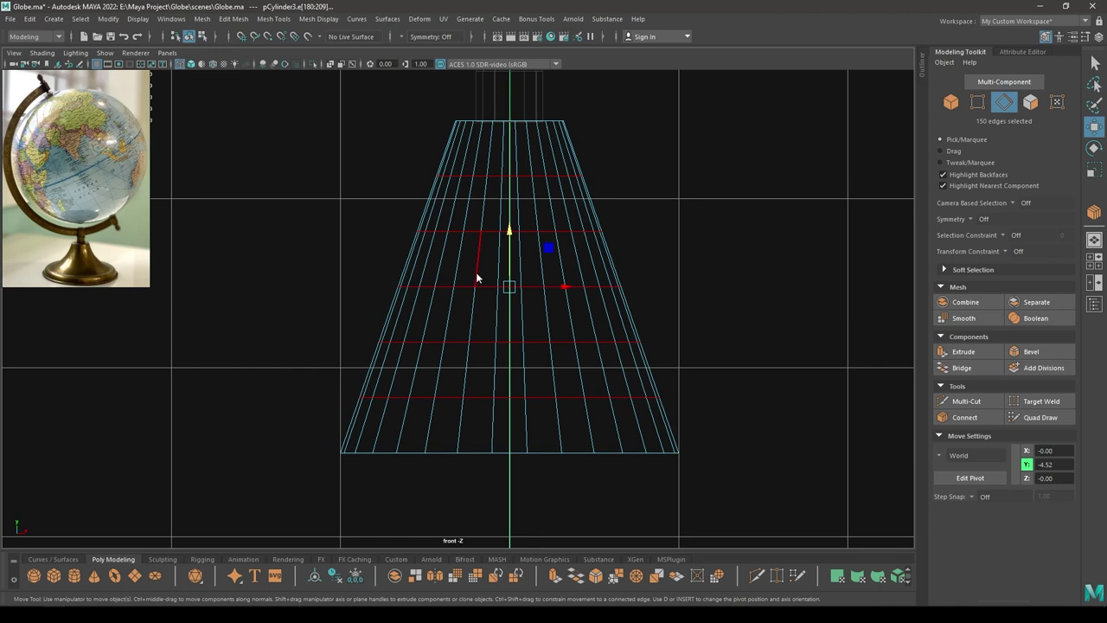
pyautogui.moveTo(475, 272); pyautogui.dragTo(527, 256, button='right')
pyautogui.rightClick(531, 275)
pyautogui.moveTo(446, 278); pyautogui.dragTo(443, 277, button='right')
pyautogui.moveTo(376, 151); pyautogui.dragTo(647, 186)
pyautogui.press('r')
pyautogui.keyDown('ctrl'); pyautogui.moveTo(516, 178); pyautogui.dragTo(506, 179); pyautogui.keyUp('ctrl')
pyautogui.moveTo(400, 198); pyautogui.dragTo(689, 272)
pyautogui.moveTo(509, 234); pyautogui.dragTo(491, 236)
pyautogui.moveTo(304, 264); pyautogui.dragTo(679, 311)
pyautogui.moveTo(514, 292); pyautogui.dragTo(499, 295)
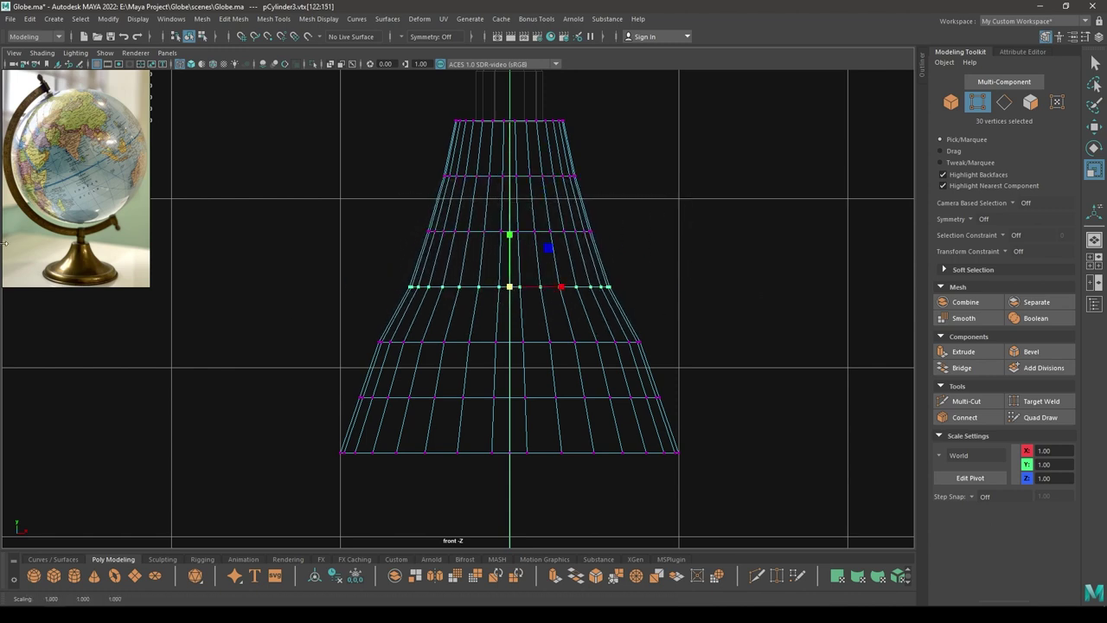
# - Scale the two lowest intermediate vertex rows of the cone inward to continue the concave flare
pyautogui.moveTo(322, 326); pyautogui.dragTo(733, 403)
pyautogui.moveTo(508, 343); pyautogui.dragTo(490, 350)
pyautogui.moveTo(284, 379); pyautogui.dragTo(795, 414)
pyautogui.moveTo(510, 398); pyautogui.dragTo(500, 402)
pyautogui.press('w')
# - Apply Edit Edge Flow to the cone's intermediate edge loops to smooth the profile, undoing the last adjustment
pyautogui.moveTo(498, 293); pyautogui.dragTo(482, 214, button='right')
pyautogui.doubleClick(496, 233)
pyautogui.doubleClick(487, 286)
pyautogui.keyDown('shift'); pyautogui.moveTo(488, 288); pyautogui.dragTo(476, 407, button='right'); pyautogui.keyUp('shift')
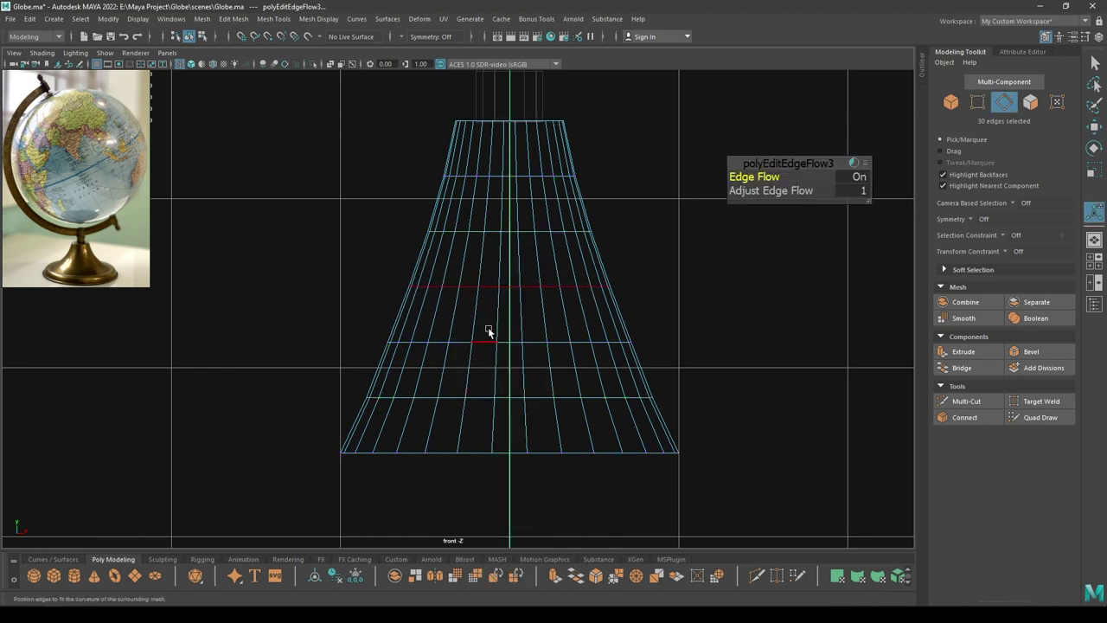
pyautogui.doubleClick(492, 231)
pyautogui.press('g')
pyautogui.doubleClick(475, 396)
pyautogui.hotkey('ctrl', 'z')
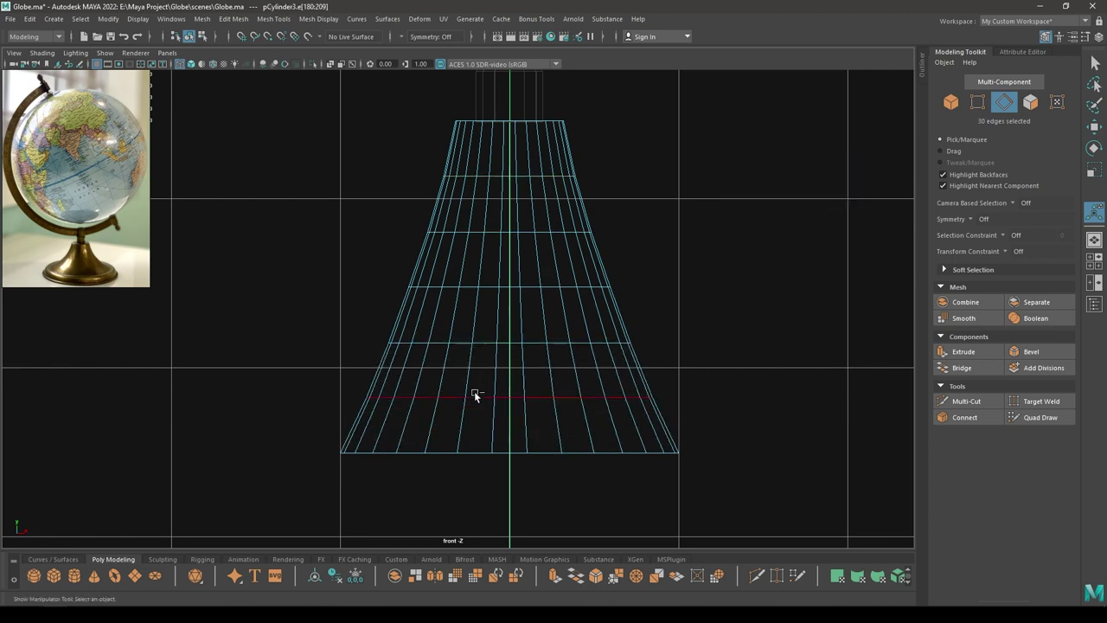
# - Add a lattice deformer around the whole cone and reduce its T divisions to 2
pyautogui.press('w')
pyautogui.moveTo(495, 282); pyautogui.dragTo(551, 265, button='right')
pyautogui.click(694, 208)
pyautogui.keyDown('alt'); pyautogui.moveTo(600, 292); pyautogui.dragTo(597, 271, button='middle'); pyautogui.keyUp('alt')
pyautogui.click(512, 262)
pyautogui.moveTo(637, 218); pyautogui.dragTo(700, 225, button='right')
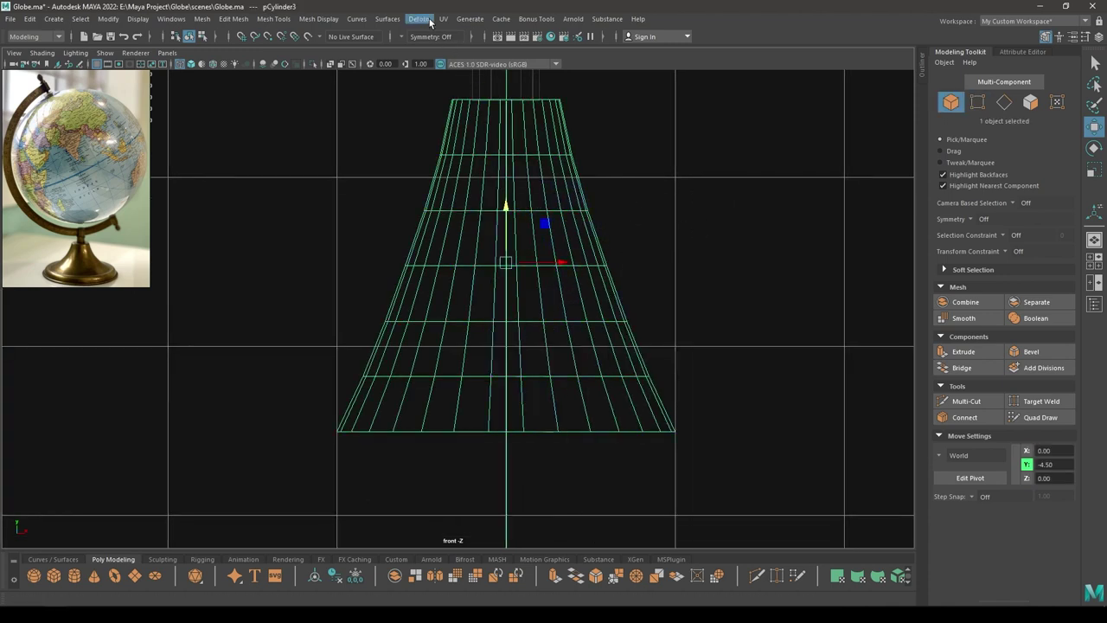
pyautogui.click(425, 19)
pyautogui.click(456, 109)
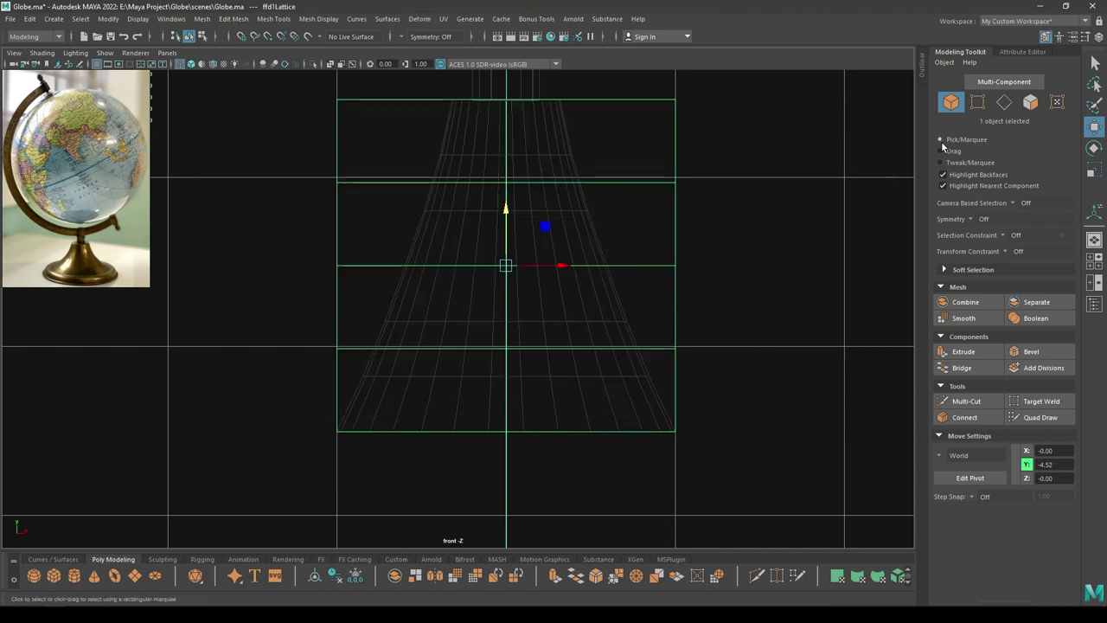
pyautogui.click(1016, 53)
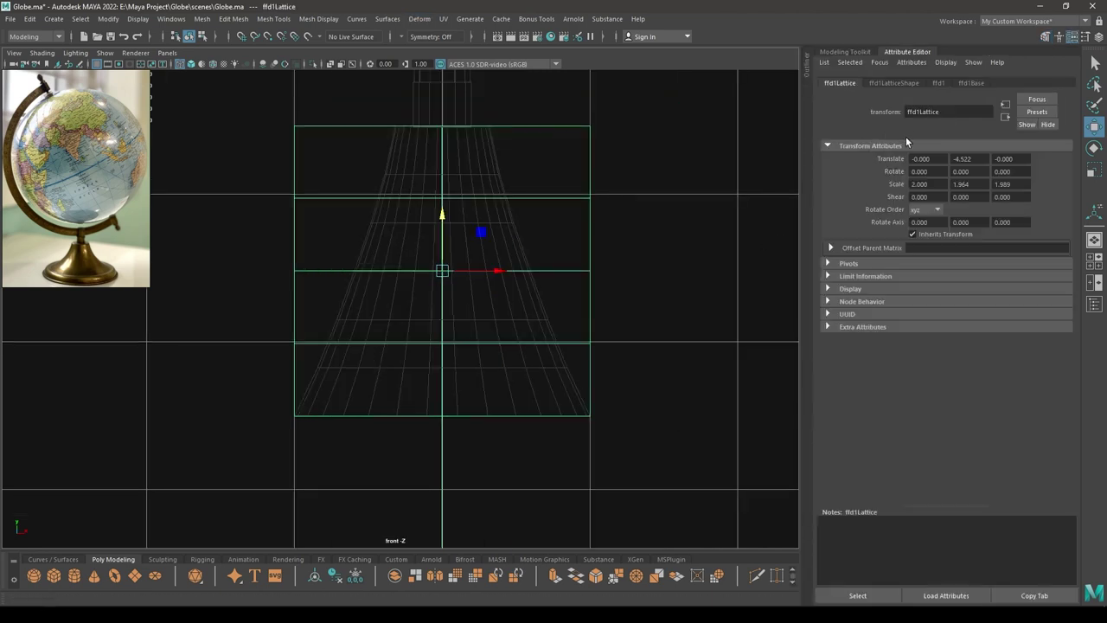
pyautogui.click(894, 83)
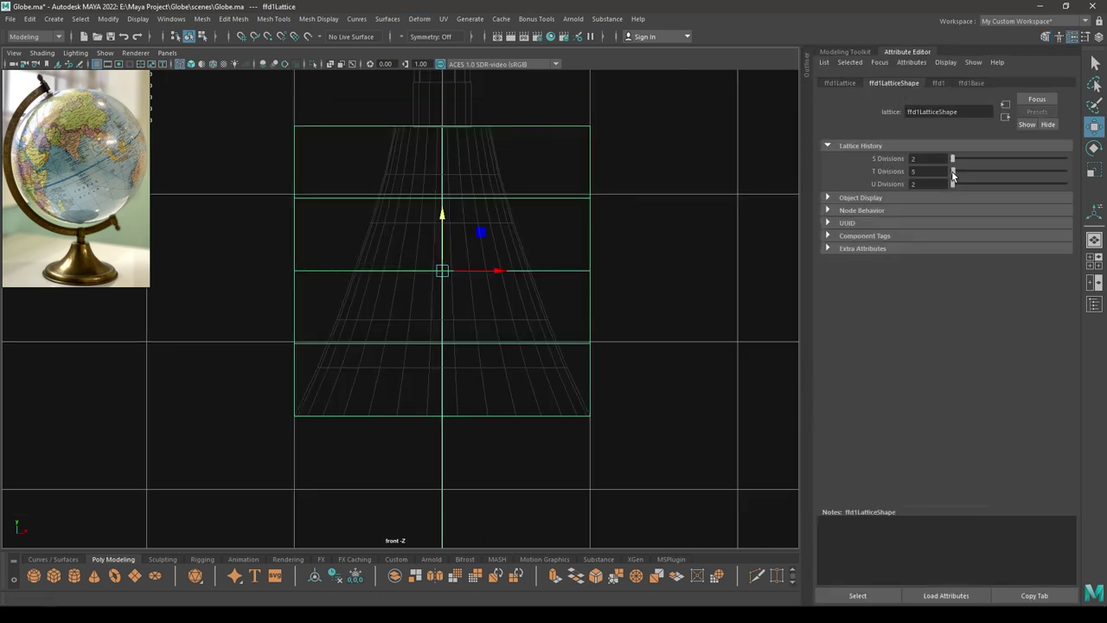
pyautogui.moveTo(953, 173); pyautogui.dragTo(946, 174)
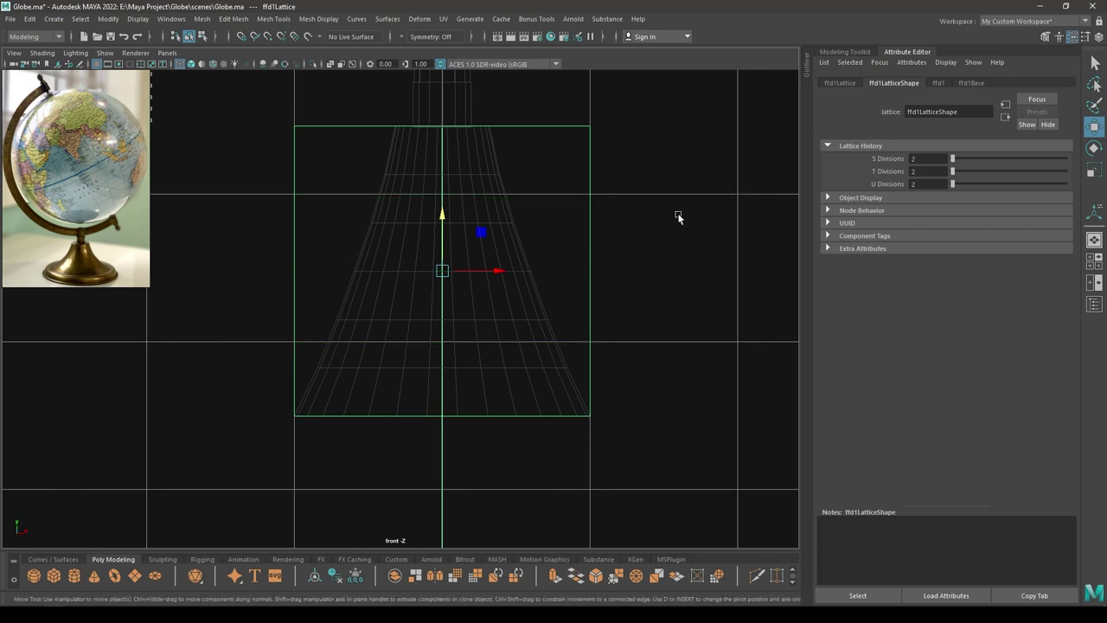
# - Move the lattice's bottom points up to shorten the cone-shaped base
pyautogui.keyDown('alt'); pyautogui.moveTo(678, 214); pyautogui.dragTo(687, 217, button='middle'); pyautogui.keyUp('alt')
pyautogui.moveTo(701, 189); pyautogui.dragTo(688, 160, button='right')
pyautogui.moveTo(706, 298); pyautogui.dragTo(170, 559)
pyautogui.press('r')
pyautogui.press('w')
pyautogui.moveTo(452, 359); pyautogui.dragTo(451, 252)
# - Scale the lattice's bottom points outward to flare the base wide like the reference photo
pyautogui.press('r')
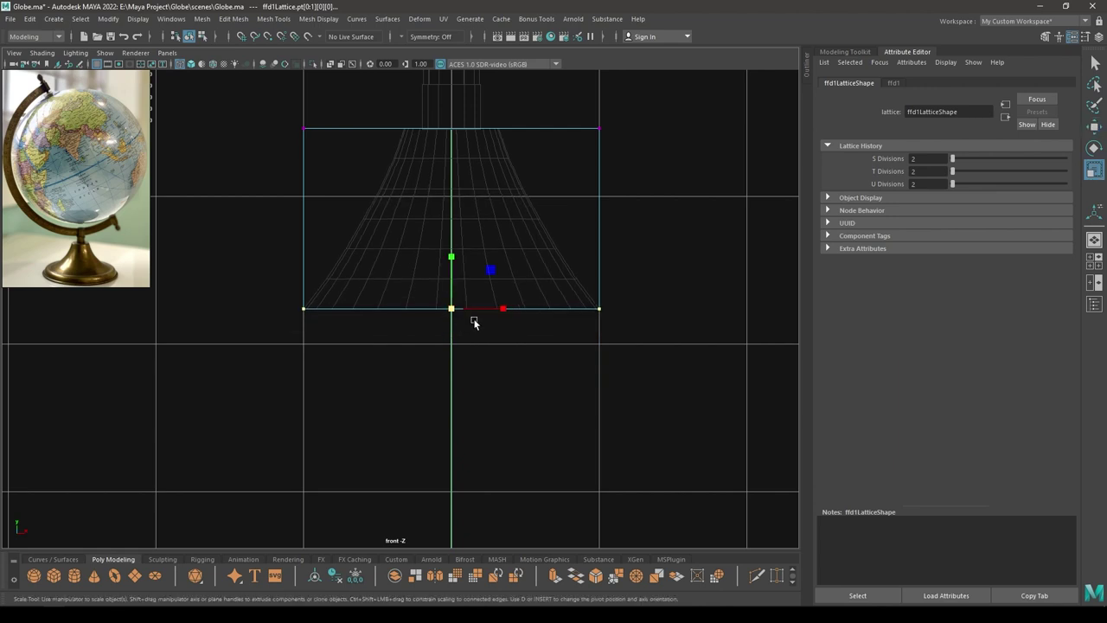
pyautogui.moveTo(455, 312); pyautogui.dragTo(557, 314)
pyautogui.keyDown('alt'); pyautogui.moveTo(541, 406); pyautogui.dragTo(495, 277, button='right'); pyautogui.keyUp('alt')
pyautogui.keyDown('alt'); pyautogui.moveTo(495, 278); pyautogui.dragTo(520, 317, button='middle'); pyautogui.keyUp('alt')
pyautogui.moveTo(433, 353); pyautogui.dragTo(447, 353)
pyautogui.keyDown('alt'); pyautogui.moveTo(449, 350); pyautogui.dragTo(522, 422, button='right'); pyautogui.keyUp('alt')
pyautogui.keyDown('alt'); pyautogui.moveTo(522, 423); pyautogui.dragTo(501, 402, button='middle'); pyautogui.keyUp('alt')
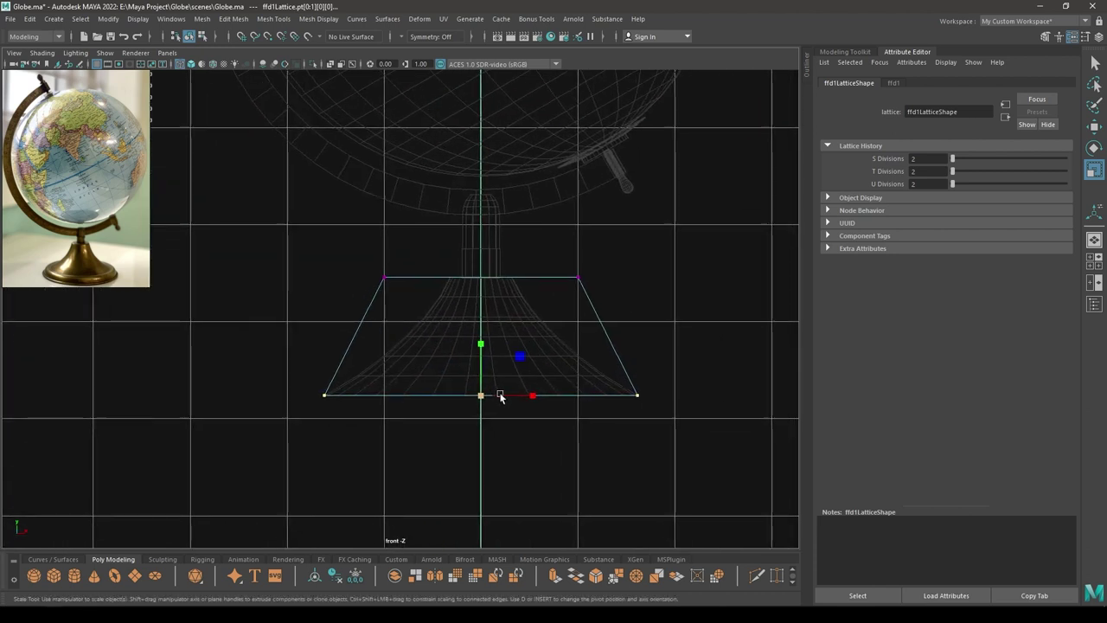
pyautogui.moveTo(486, 399); pyautogui.dragTo(491, 400)
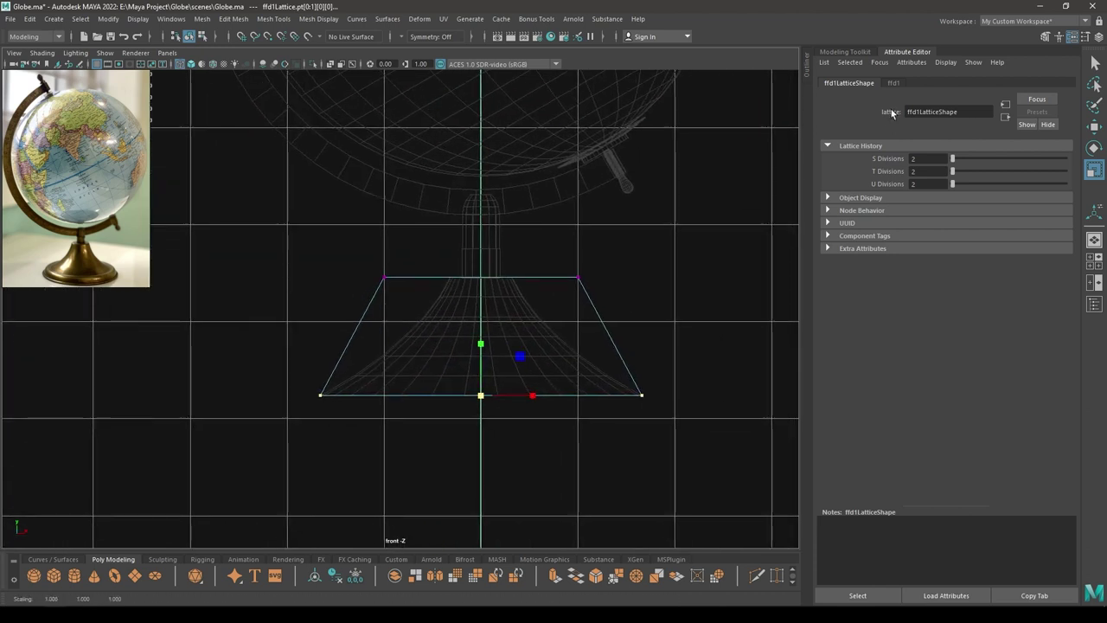
# - Return to object mode and delete the base mesh's construction history to bake in the lattice deformation
pyautogui.press('w')
pyautogui.moveTo(553, 296); pyautogui.dragTo(606, 279, button='right')
pyautogui.click(509, 325)
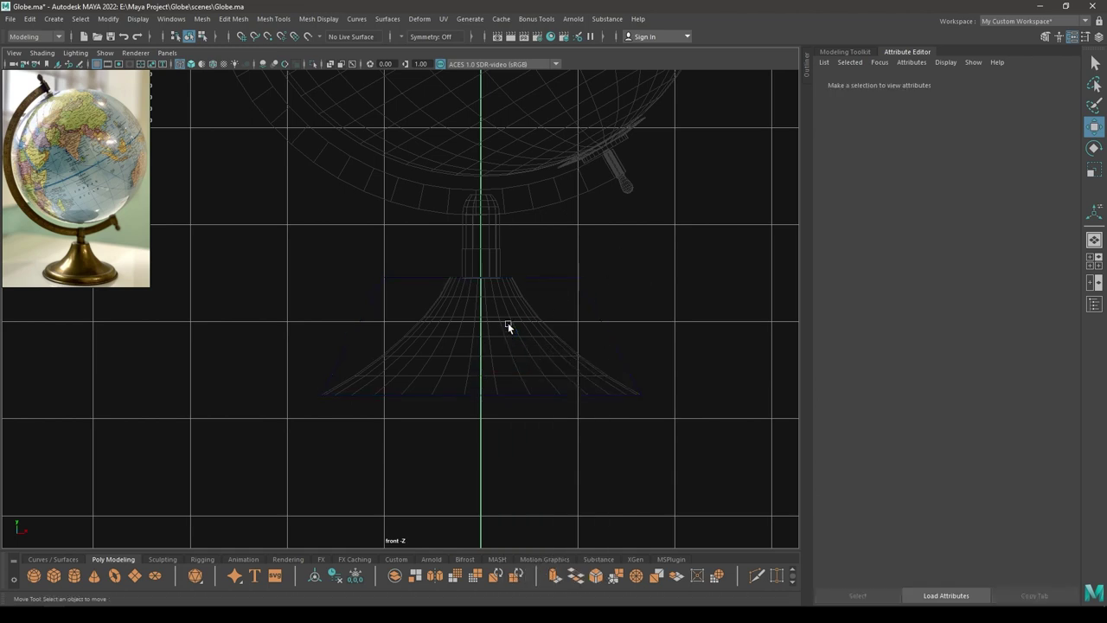
pyautogui.click(514, 312)
pyautogui.click(29, 18)
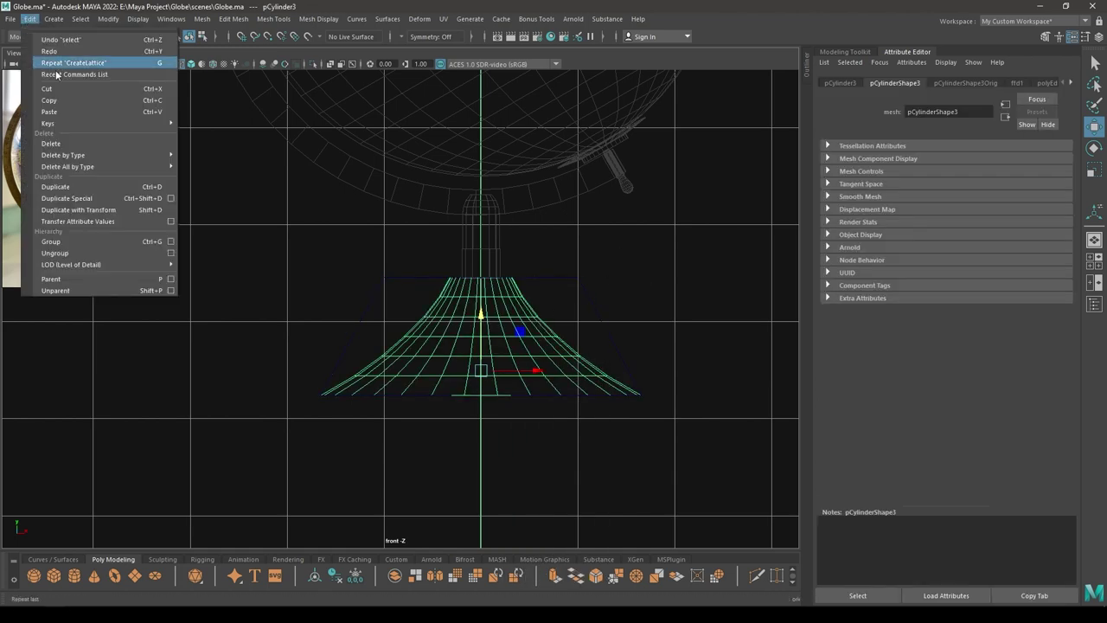
pyautogui.moveTo(77, 155)
pyautogui.click(208, 156)
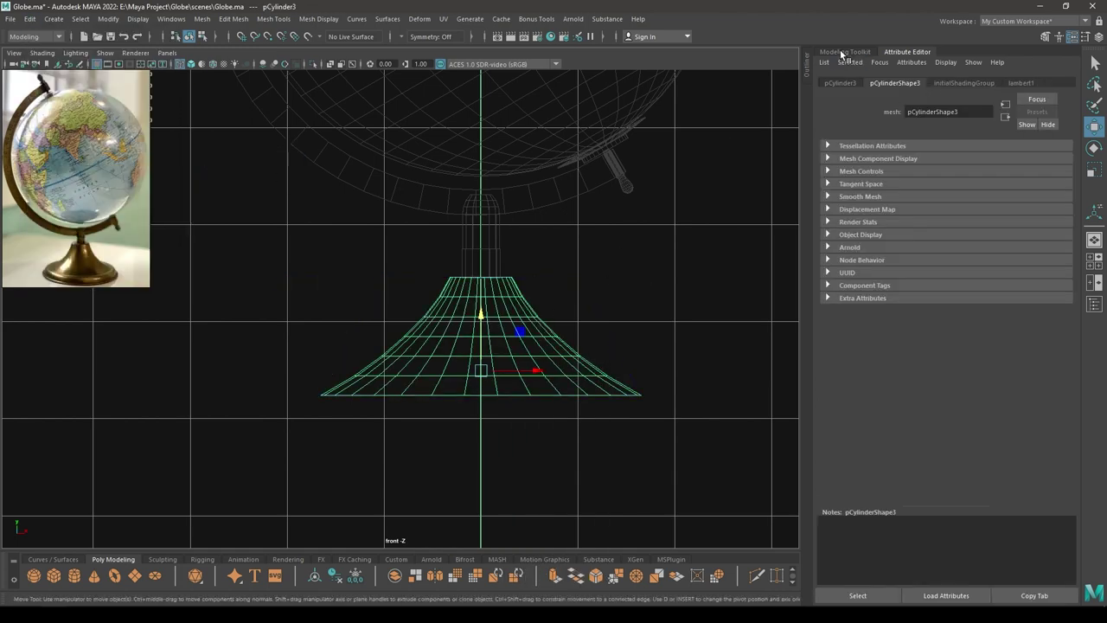
# - Save the scene and display the globe with its flared base shaded in the perspective view
pyautogui.click(842, 54)
pyautogui.press('space')
pyautogui.moveTo(764, 142); pyautogui.dragTo(749, 132)
pyautogui.hotkey('ctrl', 's')
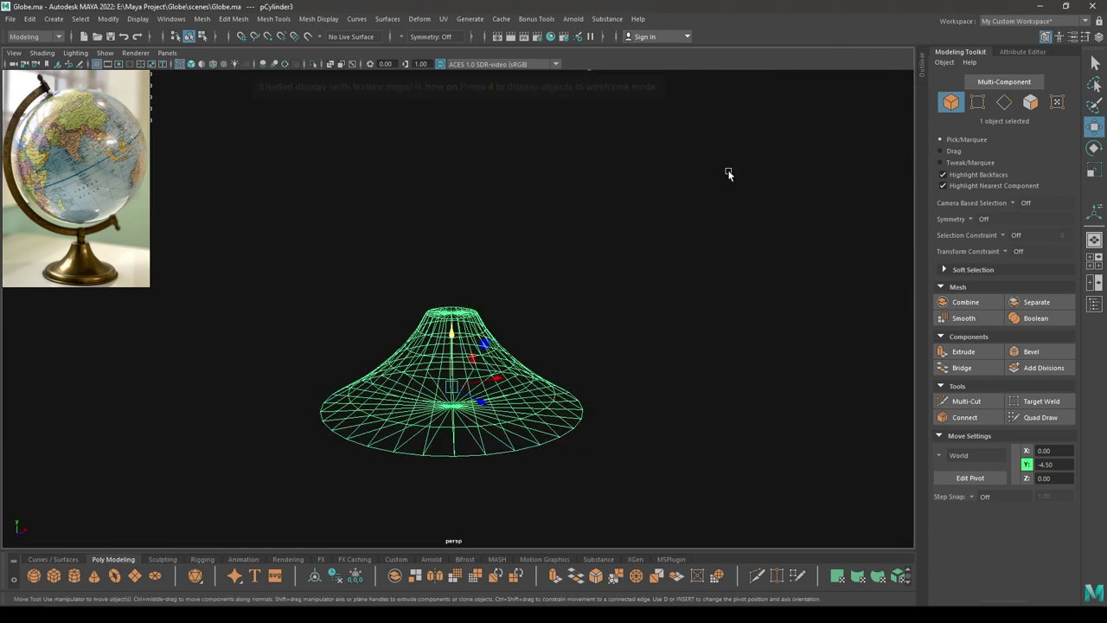
pyautogui.press('6')
pyautogui.click(634, 316)
pyautogui.moveTo(634, 316)
pyautogui.keyDown('alt'); pyautogui.mouseDown()
pyautogui.moveTo(618, 390)
pyautogui.moveTo(501, 324)
pyautogui.moveTo(478, 394)
pyautogui.mouseUp(); pyautogui.keyUp('alt')
pyautogui.scroll(2, 477, 395)
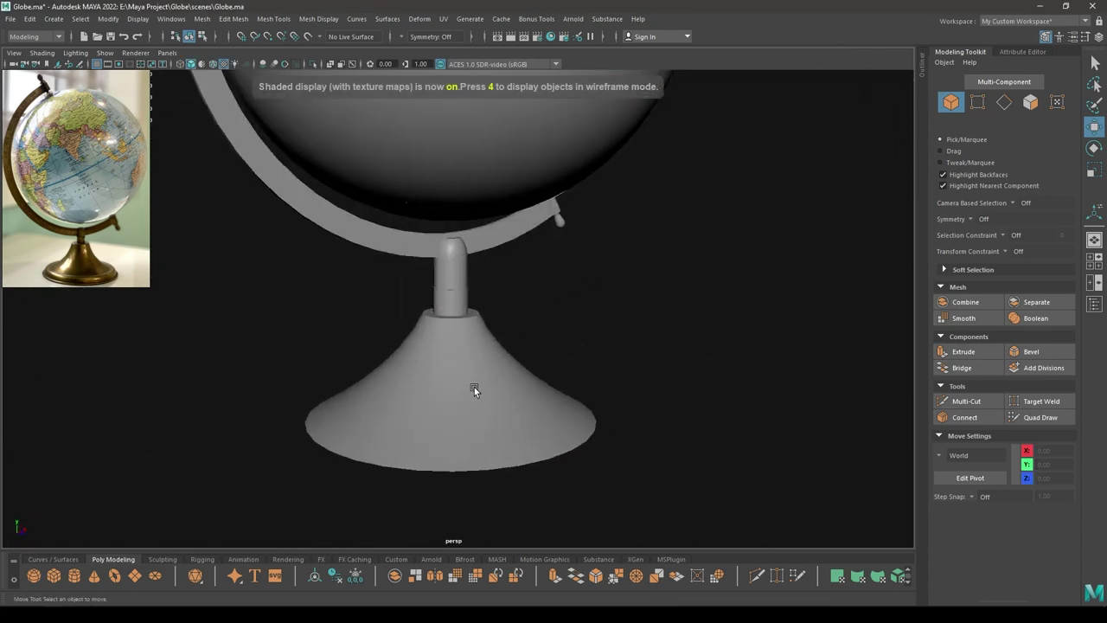
# - Examine the shaded stand's shape and proportions against the reference photo and save the scene
pyautogui.click(475, 389)
pyautogui.moveTo(474, 387); pyautogui.dragTo(560, 575, button='right')
pyautogui.click(639, 421)
pyautogui.scroll(-5, 524, 393)
pyautogui.keyDown('alt'); pyautogui.moveTo(638, 422); pyautogui.dragTo(465, 314); pyautogui.keyUp('alt')
pyautogui.hotkey('ctrl', 's')
pyautogui.scroll(-2, 529, 352)
pyautogui.scroll(10, 520, 416)
# - Delete the cap faces on the underside of the base mesh
pyautogui.keyDown('alt'); pyautogui.moveTo(517, 506); pyautogui.dragTo(498, 410, button='middle'); pyautogui.keyUp('alt')
pyautogui.scroll(1, 485, 445)
pyautogui.click(459, 370)
pyautogui.moveTo(459, 370); pyautogui.dragTo(459, 327, button='right')
pyautogui.hotkey('ctrl', 's')
pyautogui.keyDown('alt'); pyautogui.moveTo(675, 527); pyautogui.dragTo(709, 400); pyautogui.keyUp('alt')
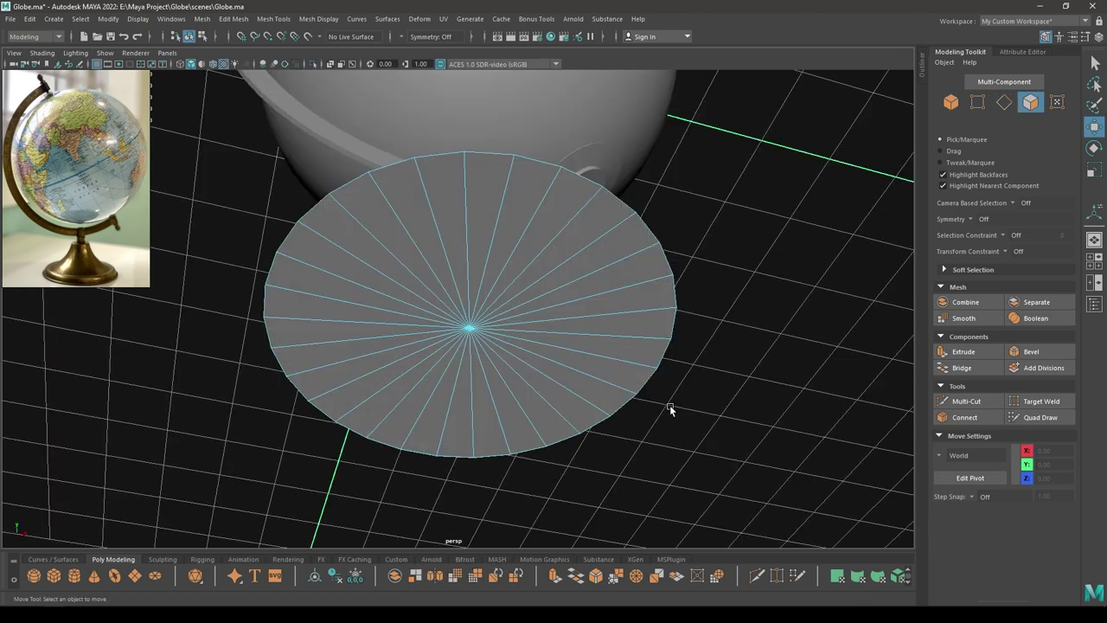
pyautogui.moveTo(568, 366)
pyautogui.mouseDown()
pyautogui.moveTo(573, 292)
pyautogui.moveTo(470, 395)
pyautogui.moveTo(346, 285)
pyautogui.mouseUp()
pyautogui.press('Delete')
# - Extrude the base's open bottom edge loop and scale it outward into a flat rim around the cone
pyautogui.moveTo(499, 246); pyautogui.dragTo(501, 196, button='right')
pyautogui.doubleClick(511, 156)
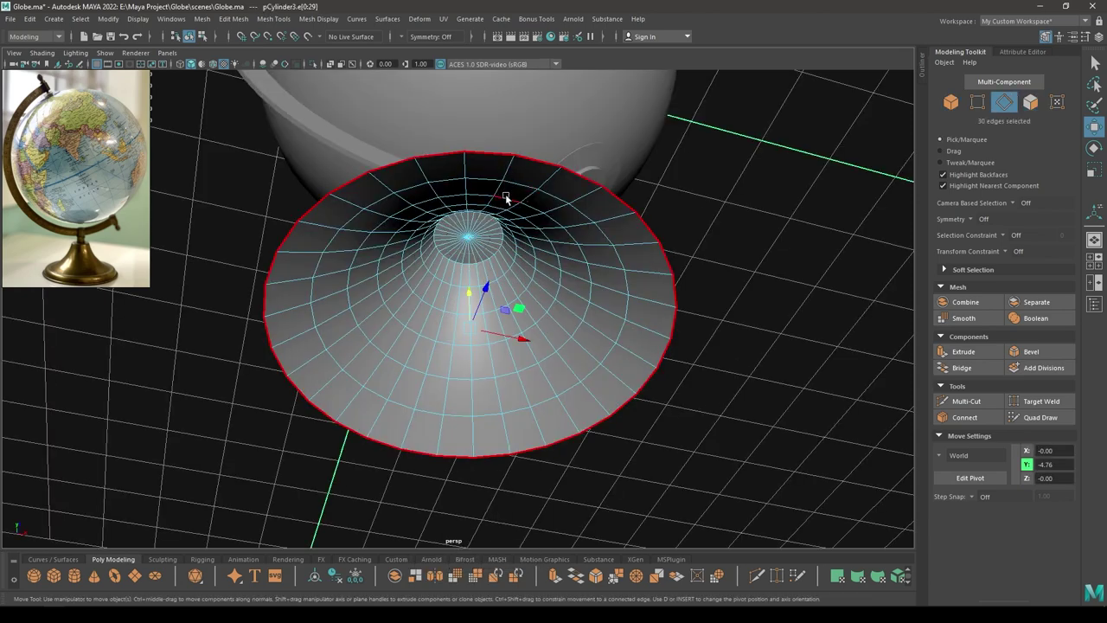
pyautogui.keyDown('alt'); pyautogui.moveTo(507, 195); pyautogui.dragTo(476, 322); pyautogui.keyUp('alt')
pyautogui.keyDown('alt'); pyautogui.moveTo(506, 430); pyautogui.dragTo(509, 441); pyautogui.keyUp('alt')
pyautogui.keyDown('alt'); pyautogui.moveTo(508, 441); pyautogui.dragTo(527, 417, button='middle'); pyautogui.keyUp('alt')
pyautogui.keyDown('alt'); pyautogui.moveTo(466, 325); pyautogui.dragTo(559, 502, button='right'); pyautogui.keyUp('alt')
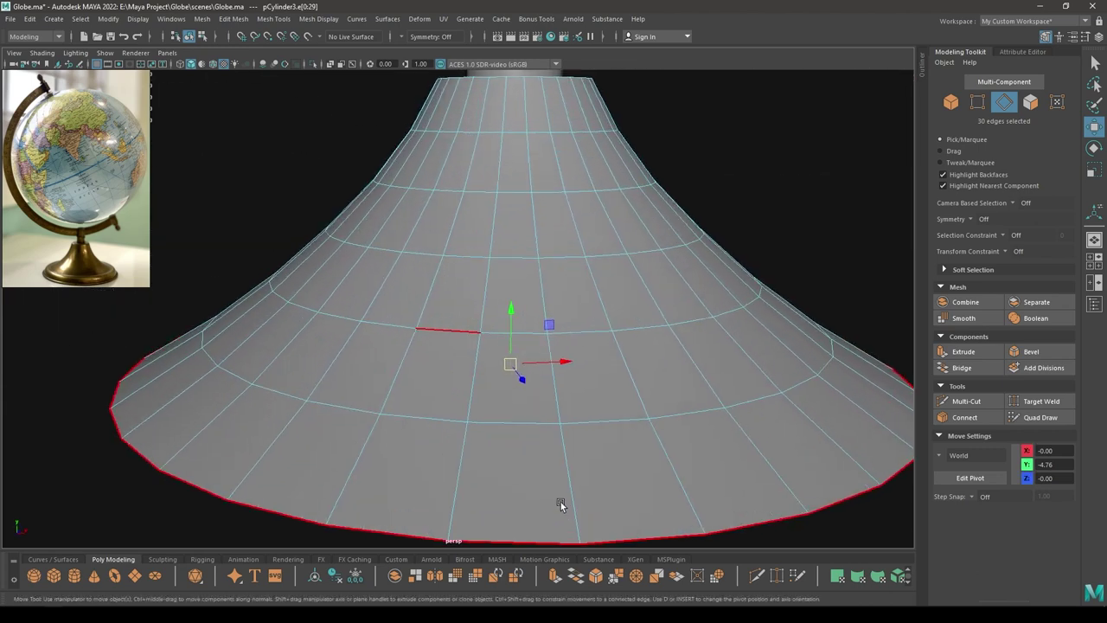
pyautogui.keyDown('alt'); pyautogui.moveTo(533, 343); pyautogui.dragTo(528, 313, button='middle'); pyautogui.keyUp('alt')
pyautogui.keyDown('shift'); pyautogui.moveTo(505, 282); pyautogui.dragTo(506, 281); pyautogui.keyUp('shift')
pyautogui.press('r')
pyautogui.moveTo(508, 335); pyautogui.dragTo(577, 336)
pyautogui.press('w')
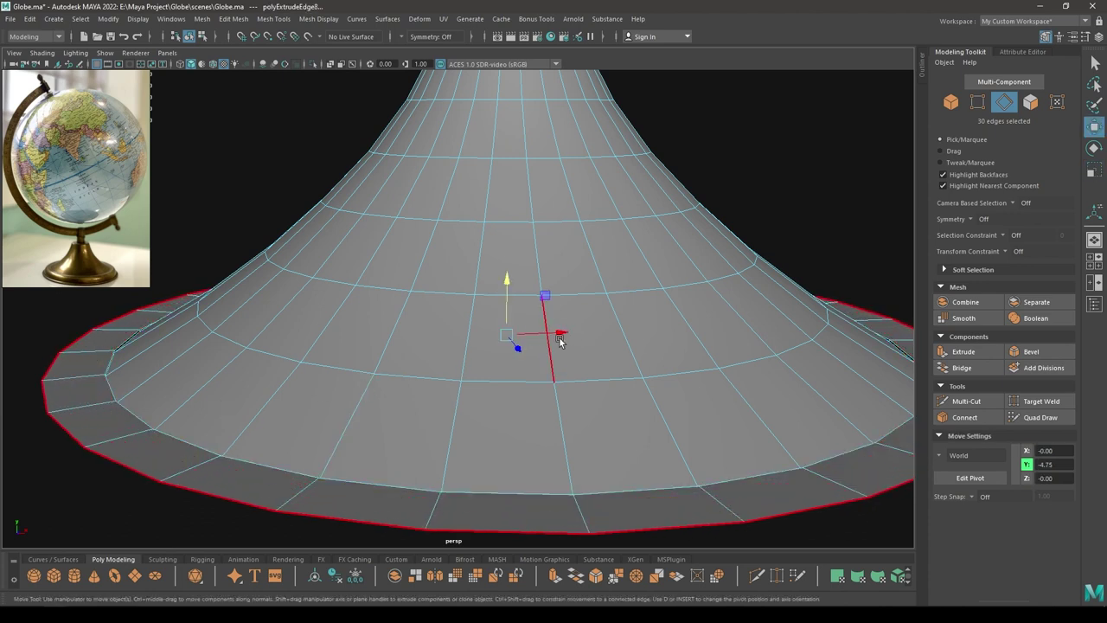
# - Extrude the rim's outer edge loop straight down to Y -4.91 to form a vertical side wall
pyautogui.keyDown('shift'); pyautogui.moveTo(507, 279); pyautogui.dragTo(508, 319); pyautogui.keyUp('shift')
pyautogui.keyDown('alt'); pyautogui.moveTo(550, 270); pyautogui.dragTo(560, 339); pyautogui.keyUp('alt')
pyautogui.press('space')
pyautogui.keyDown('alt'); pyautogui.moveTo(560, 341); pyautogui.dragTo(564, 263, button='middle'); pyautogui.keyUp('alt')
pyautogui.keyDown('alt'); pyautogui.moveTo(564, 263); pyautogui.dragTo(652, 547, button='right'); pyautogui.keyUp('alt')
pyautogui.keyDown('alt'); pyautogui.moveTo(589, 375); pyautogui.dragTo(596, 405, button='right'); pyautogui.keyUp('alt')
pyautogui.keyDown('alt'); pyautogui.moveTo(596, 406); pyautogui.dragTo(595, 349, button='middle'); pyautogui.keyUp('alt')
pyautogui.moveTo(625, 270); pyautogui.dragTo(625, 283)
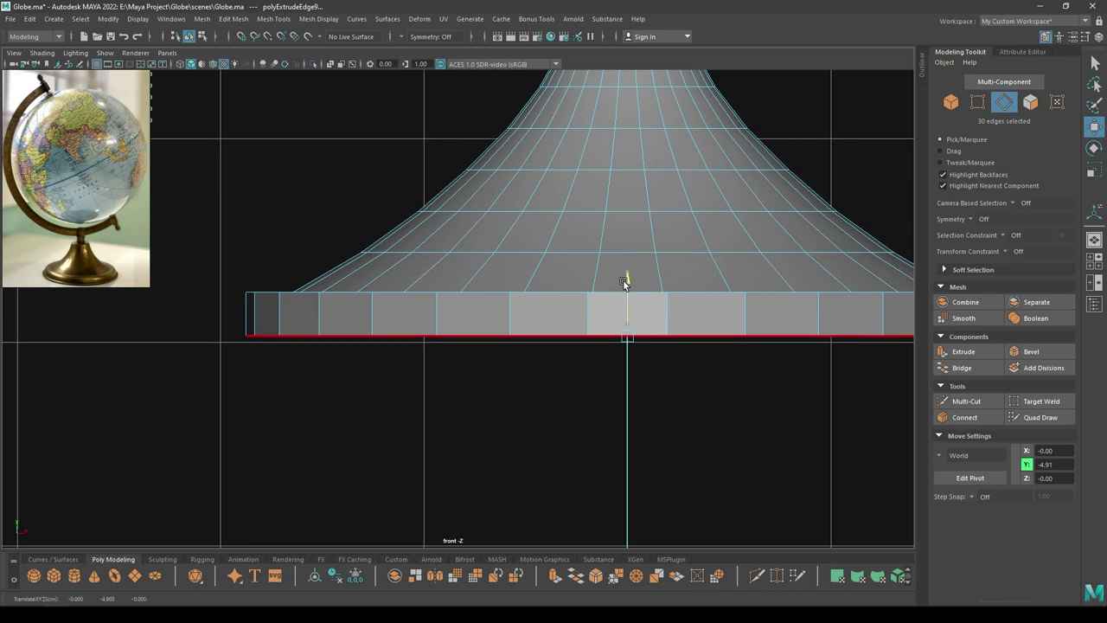
# - Extrude the wall's bottom edge loop slightly outward and down to Y -5.05 to form a thin lower lip
pyautogui.keyDown('alt'); pyautogui.moveTo(613, 292); pyautogui.dragTo(610, 344, button='right'); pyautogui.keyUp('alt')
pyautogui.keyDown('alt'); pyautogui.moveTo(610, 344); pyautogui.dragTo(607, 318, button='middle'); pyautogui.keyUp('alt')
pyautogui.press('r')
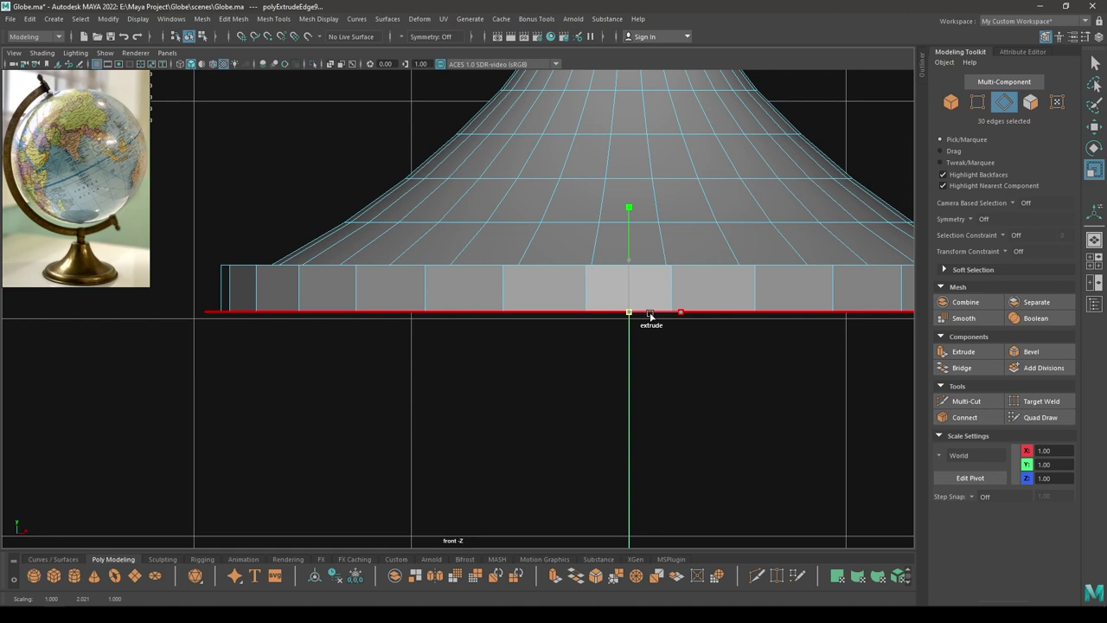
pyautogui.press('w')
pyautogui.keyDown('shift'); pyautogui.moveTo(634, 254); pyautogui.dragTo(623, 346); pyautogui.keyUp('shift')
pyautogui.press('space')
pyautogui.keyDown('alt'); pyautogui.moveTo(623, 346); pyautogui.dragTo(564, 304, button='right'); pyautogui.keyUp('alt')
pyautogui.keyDown('alt'); pyautogui.moveTo(563, 305); pyautogui.dragTo(283, 394); pyautogui.keyUp('alt')
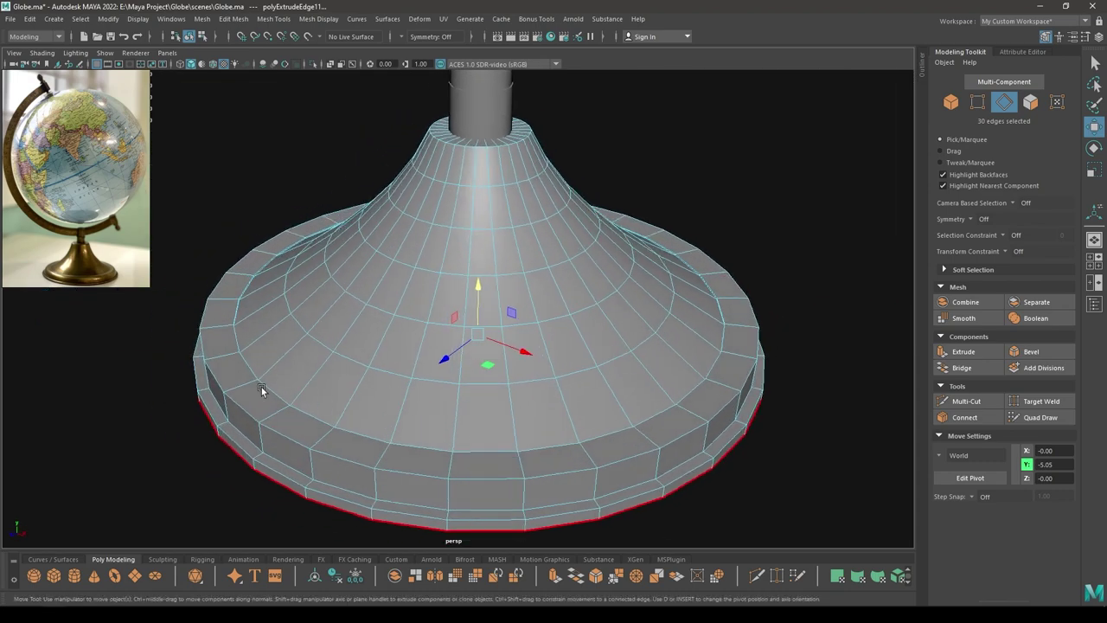
# - Scale the edge loop where the cone meets the flat rim outward by a factor of about 1.01
pyautogui.doubleClick(244, 368)
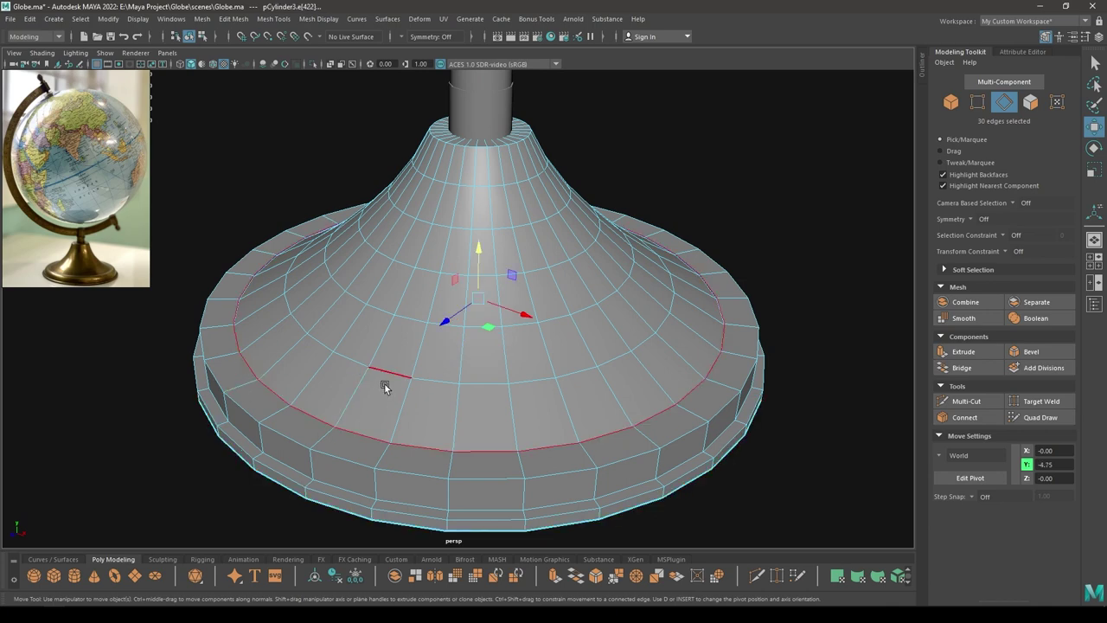
pyautogui.press('r')
pyautogui.moveTo(477, 298); pyautogui.dragTo(480, 295)
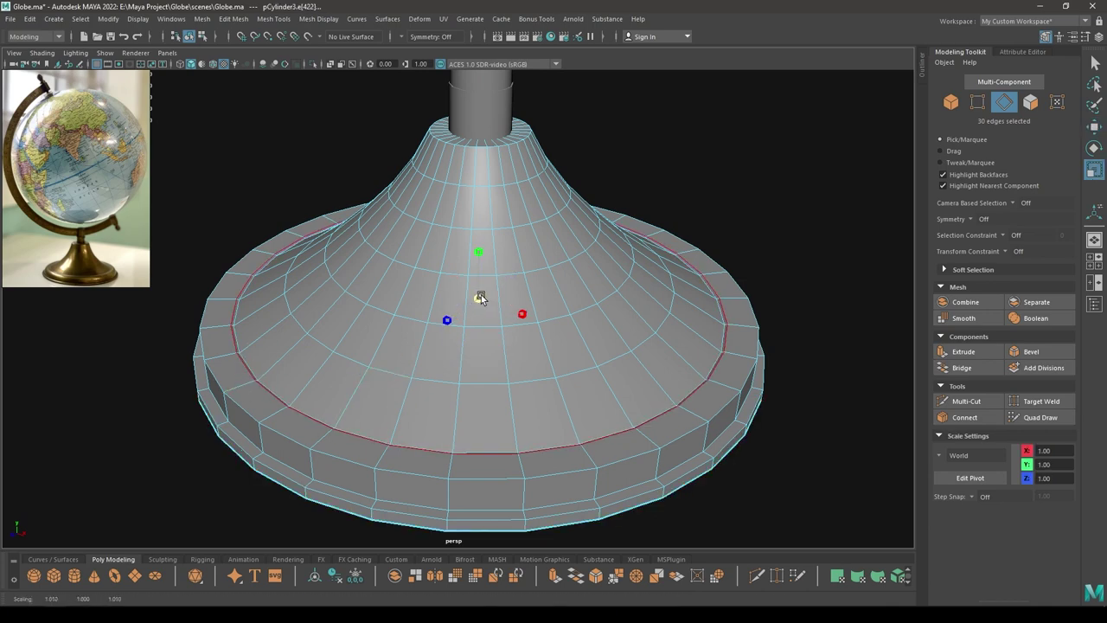
pyautogui.press('w')
# - Extrude the lip's bottom edge loop inward toward the centre to close the base's open underside
pyautogui.keyDown('alt'); pyautogui.moveTo(176, 373); pyautogui.dragTo(321, 314); pyautogui.keyUp('alt')
pyautogui.doubleClick(323, 192)
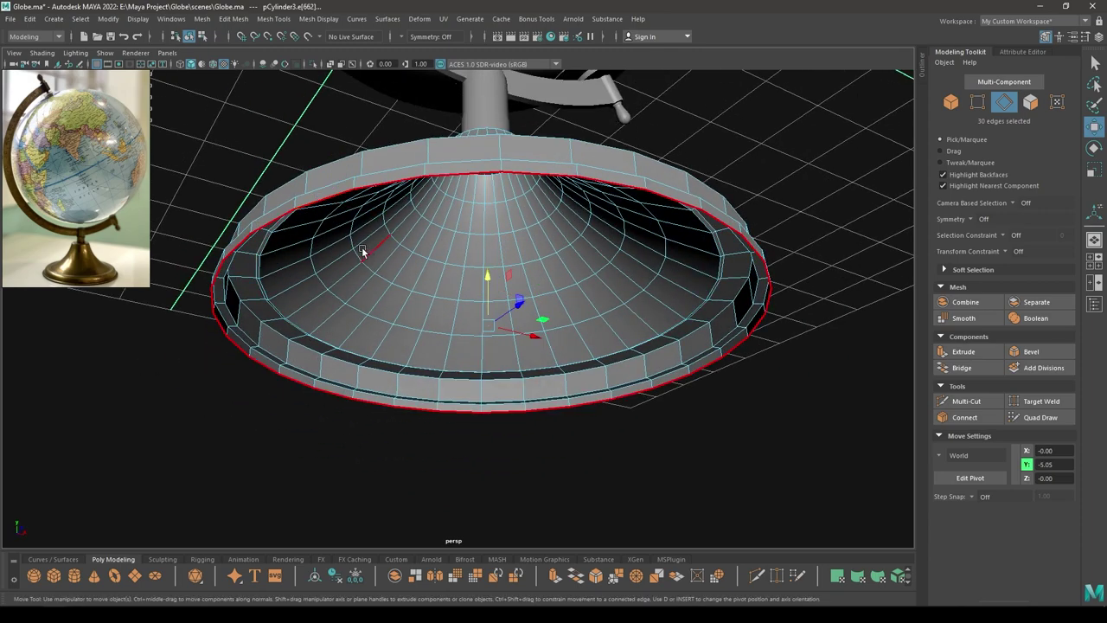
pyautogui.keyDown('alt'); pyautogui.moveTo(369, 249); pyautogui.dragTo(327, 176); pyautogui.keyUp('alt')
pyautogui.press('r')
pyautogui.keyDown('shift'); pyautogui.moveTo(486, 332); pyautogui.dragTo(276, 369); pyautogui.keyUp('shift')
pyautogui.keyDown('shift'); pyautogui.moveTo(315, 258); pyautogui.dragTo(301, 175, button='right'); pyautogui.keyUp('shift')
pyautogui.keyDown('alt'); pyautogui.moveTo(362, 219); pyautogui.dragTo(292, 331); pyautogui.keyUp('alt')
# - Bevel the edge loop at the top of the cone together with the outer edge loops of the rim and lip
pyautogui.moveTo(293, 330); pyautogui.dragTo(298, 215, button='right')
pyautogui.doubleClick(462, 157)
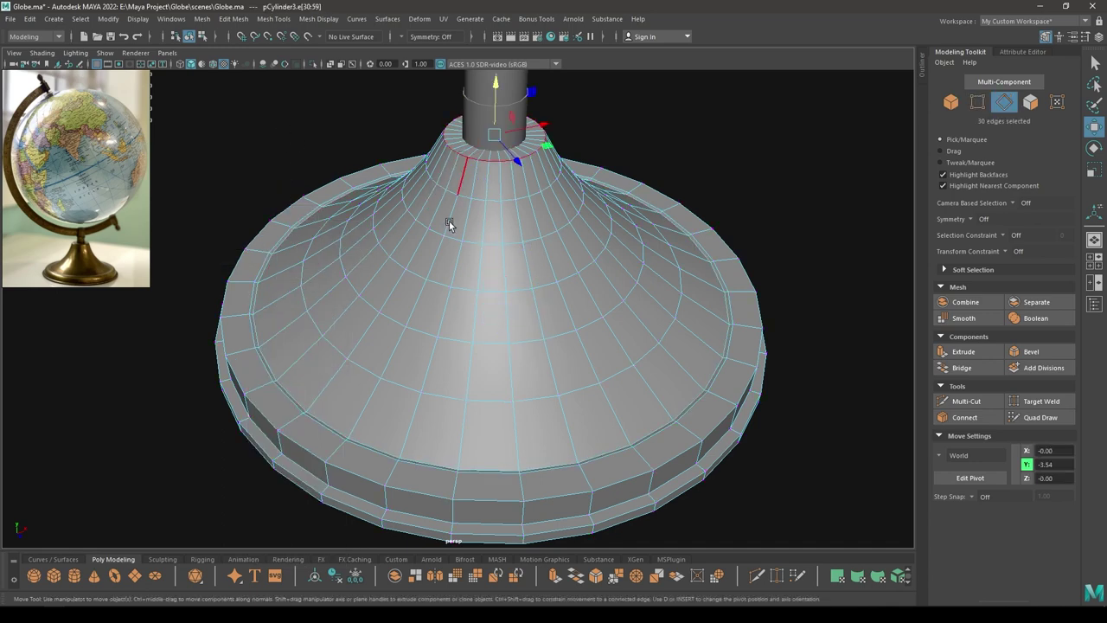
pyautogui.keyDown('alt'); pyautogui.moveTo(297, 405); pyautogui.dragTo(394, 345, button='middle'); pyautogui.keyUp('alt')
pyautogui.keyDown('alt'); pyautogui.moveTo(394, 345); pyautogui.dragTo(364, 310); pyautogui.keyUp('alt')
pyautogui.keyDown('shift'); pyautogui.doubleClick(390, 349); pyautogui.keyUp('shift')
pyautogui.scroll(3, 367, 350)
pyautogui.keyDown('shift'); pyautogui.doubleClick(355, 373); pyautogui.keyUp('shift')
pyautogui.keyDown('shift'); pyautogui.doubleClick(356, 383); pyautogui.keyUp('shift')
pyautogui.keyDown('shift'); pyautogui.doubleClick(370, 185); pyautogui.keyUp('shift')
pyautogui.keyDown('alt'); pyautogui.moveTo(370, 184); pyautogui.dragTo(367, 256); pyautogui.keyUp('alt')
pyautogui.keyDown('shift'); pyautogui.moveTo(365, 254); pyautogui.dragTo(410, 260, button='right'); pyautogui.keyUp('shift')
pyautogui.keyDown('alt'); pyautogui.moveTo(400, 261); pyautogui.dragTo(433, 332); pyautogui.keyUp('alt')
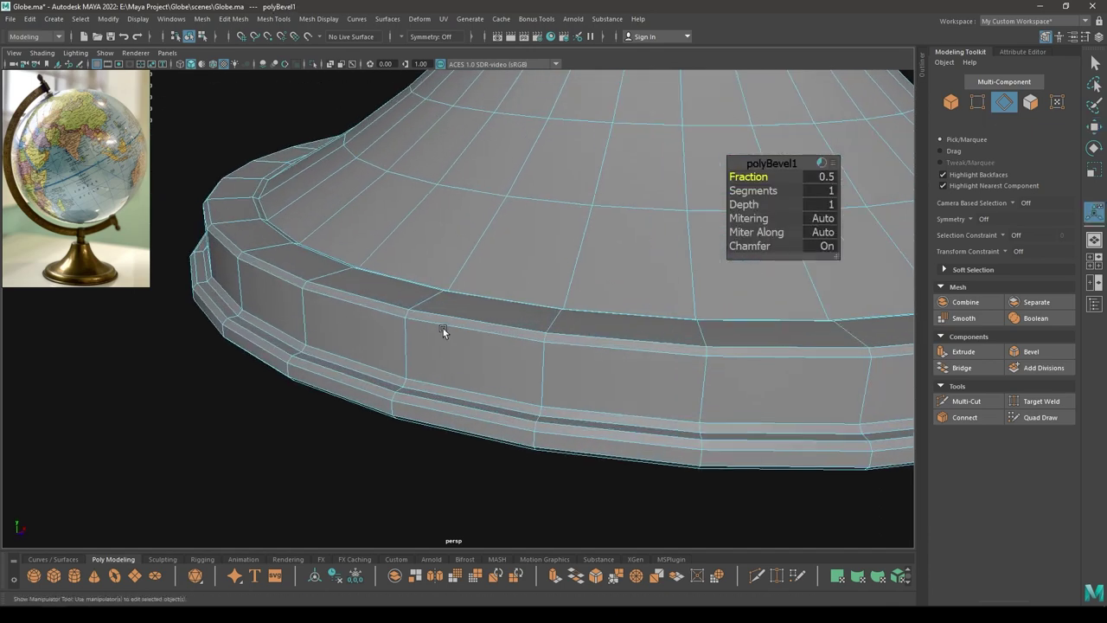
# - Set the rim bevel to 3 segments with a fraction of 0.4, return to object mode and save the scene
pyautogui.moveTo(750, 191); pyautogui.dragTo(868, 190)
pyautogui.moveTo(752, 176); pyautogui.dragTo(782, 179)
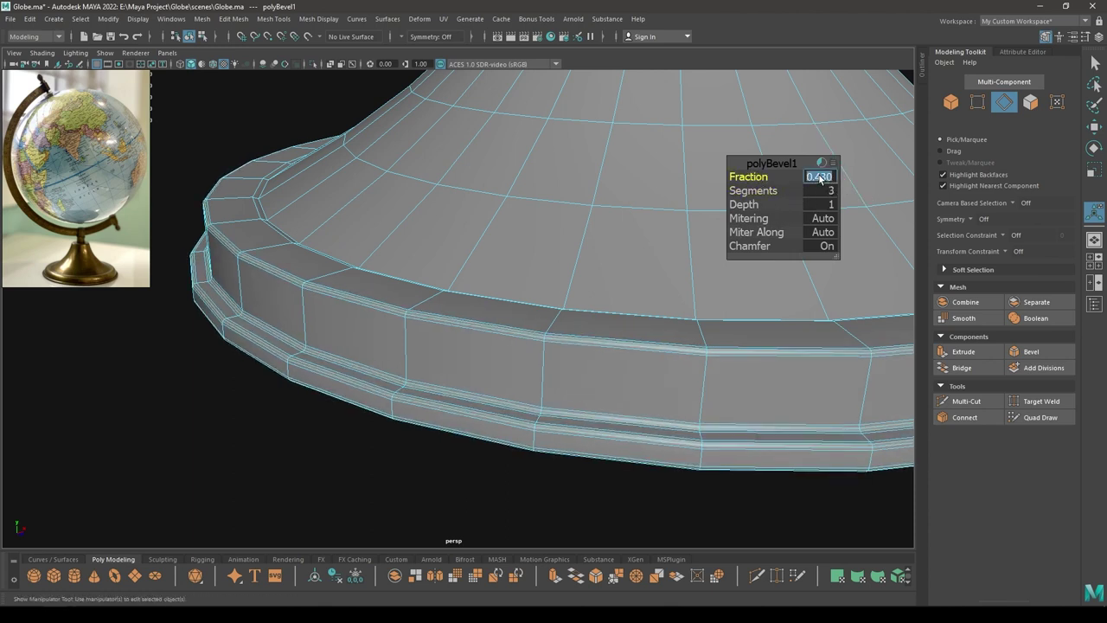
pyautogui.press('Return')
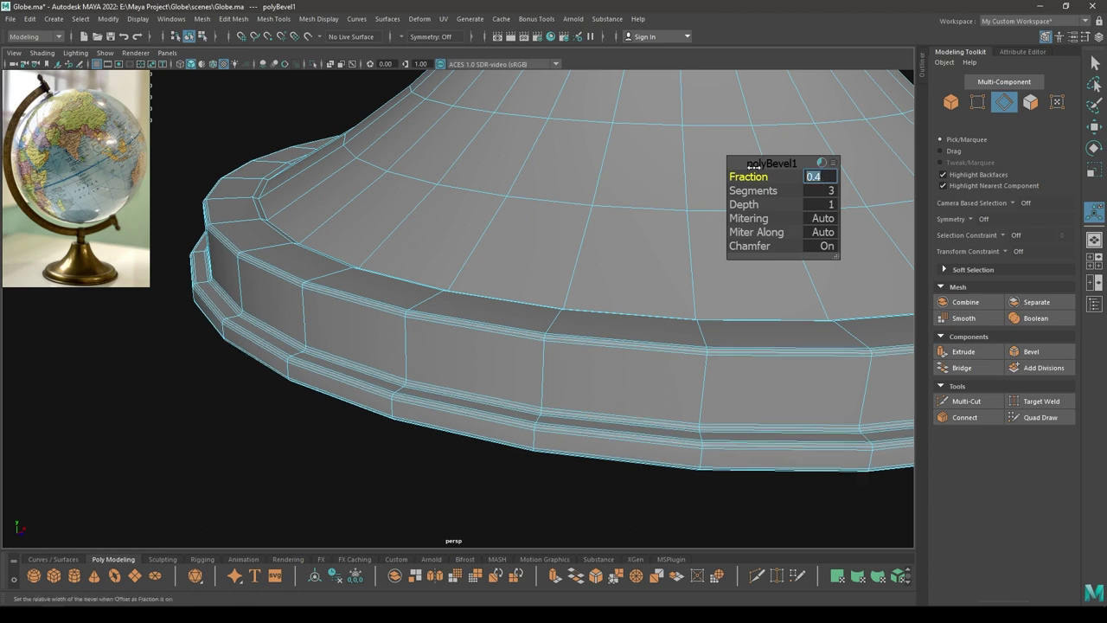
pyautogui.click(761, 164)
pyautogui.press('w')
pyautogui.moveTo(427, 207); pyautogui.dragTo(464, 187, button='right')
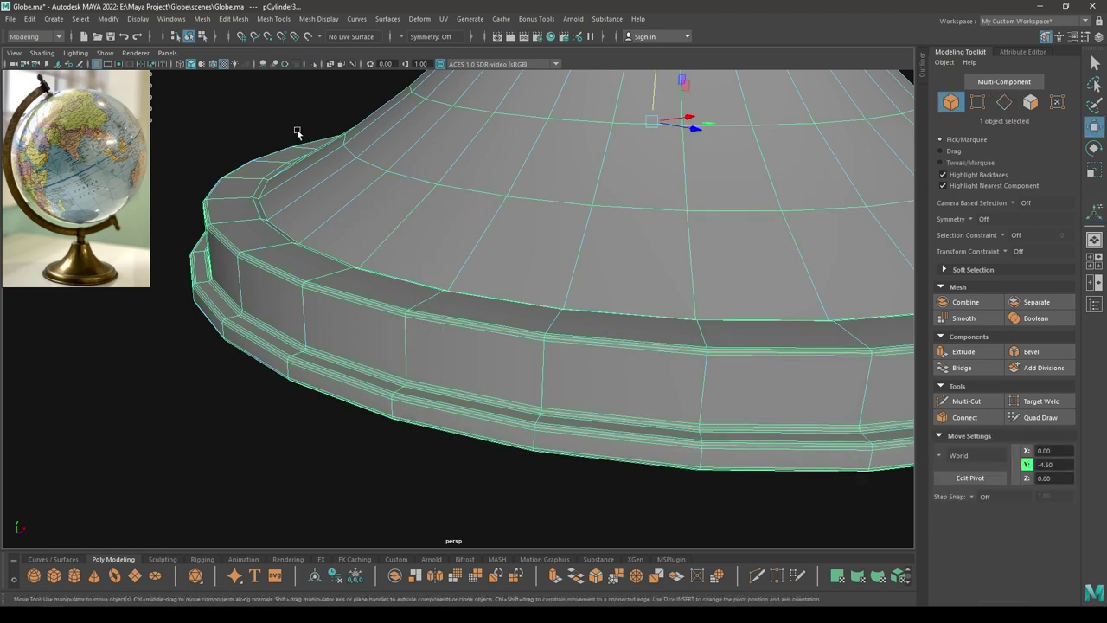
pyautogui.click(222, 112)
pyautogui.hotkey('ctrl', 's')
# - Bevel the edge loop where the cone meets the flat rim
pyautogui.keyDown('alt'); pyautogui.moveTo(345, 224); pyautogui.dragTo(216, 5, button='right'); pyautogui.keyUp('alt')
pyautogui.keyDown('alt'); pyautogui.moveTo(405, 340); pyautogui.dragTo(341, 293); pyautogui.keyUp('alt')
pyautogui.keyDown('alt'); pyautogui.moveTo(341, 293); pyautogui.dragTo(510, 433, button='right'); pyautogui.keyUp('alt')
pyautogui.keyDown('alt'); pyautogui.moveTo(430, 337); pyautogui.dragTo(428, 363); pyautogui.keyUp('alt')
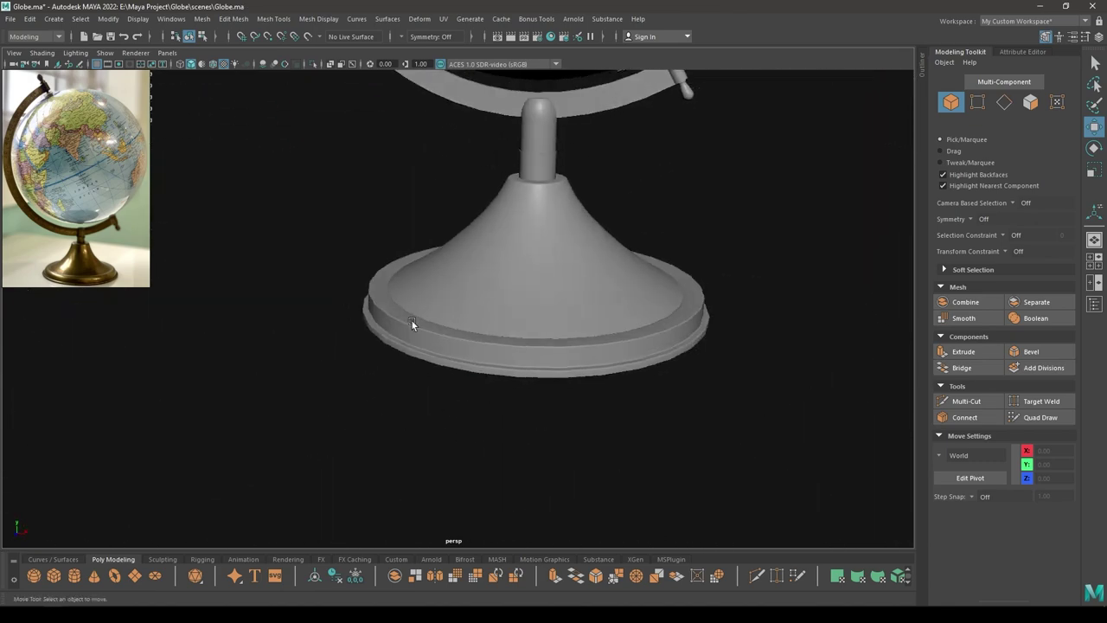
pyautogui.keyDown('alt'); pyautogui.moveTo(429, 363); pyautogui.dragTo(430, 412, button='right'); pyautogui.keyUp('alt')
pyautogui.keyDown('alt'); pyautogui.moveTo(430, 412); pyautogui.dragTo(342, 335); pyautogui.keyUp('alt')
pyautogui.click(345, 368)
pyautogui.keyDown('alt'); pyautogui.moveTo(343, 334); pyautogui.dragTo(437, 320, button='middle'); pyautogui.keyUp('alt')
pyautogui.keyDown('alt'); pyautogui.moveTo(438, 320); pyautogui.dragTo(382, 376, button='right'); pyautogui.keyUp('alt')
pyautogui.keyDown('alt'); pyautogui.moveTo(383, 376); pyautogui.dragTo(329, 428, button='middle'); pyautogui.keyUp('alt')
pyautogui.moveTo(288, 297); pyautogui.dragTo(337, 256, button='right')
pyautogui.doubleClick(279, 292)
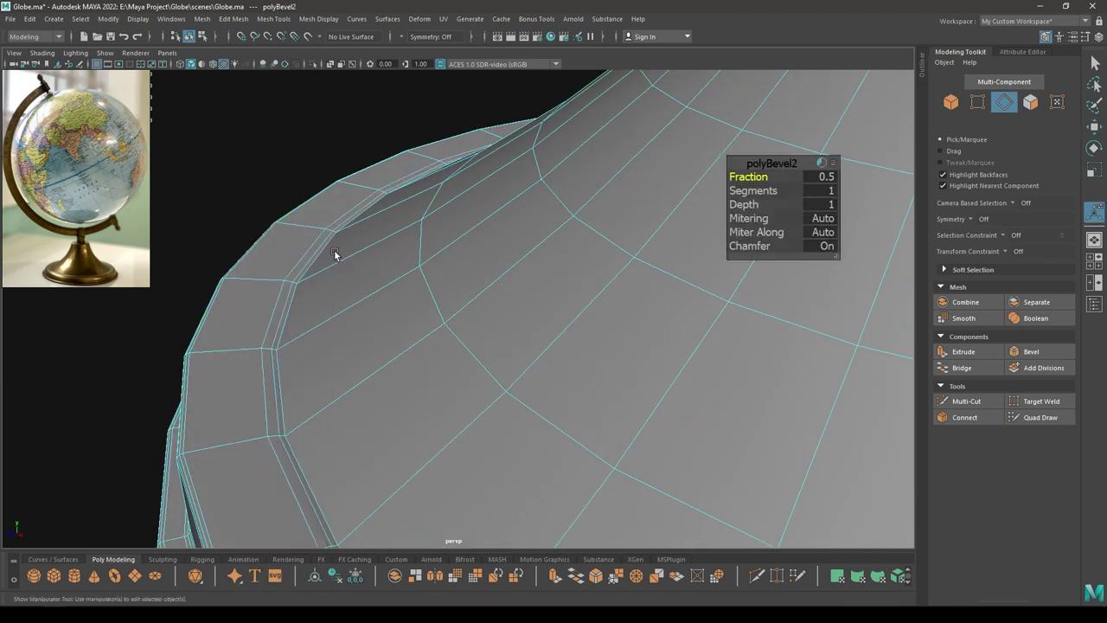
# - Set this inner bevel to 2 segments with a fraction of 0.21, return to object mode and save the scene
pyautogui.moveTo(742, 191)
pyautogui.mouseDown()
pyautogui.moveTo(767, 189)
pyautogui.moveTo(734, 177)
pyautogui.mouseUp()
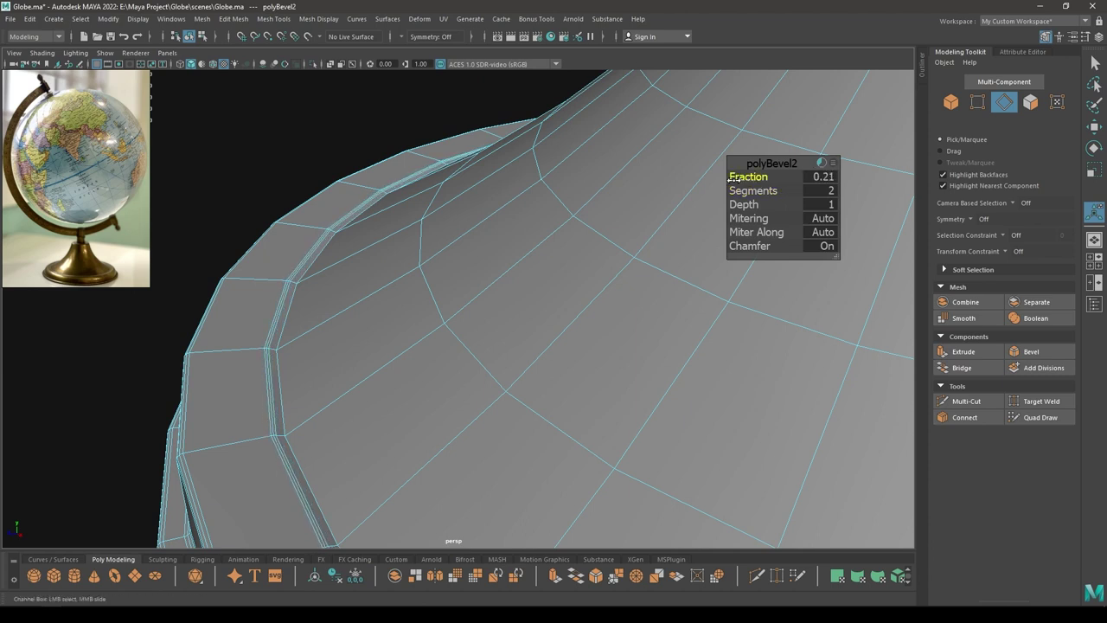
pyautogui.press('w')
pyautogui.moveTo(372, 231); pyautogui.dragTo(424, 214, button='right')
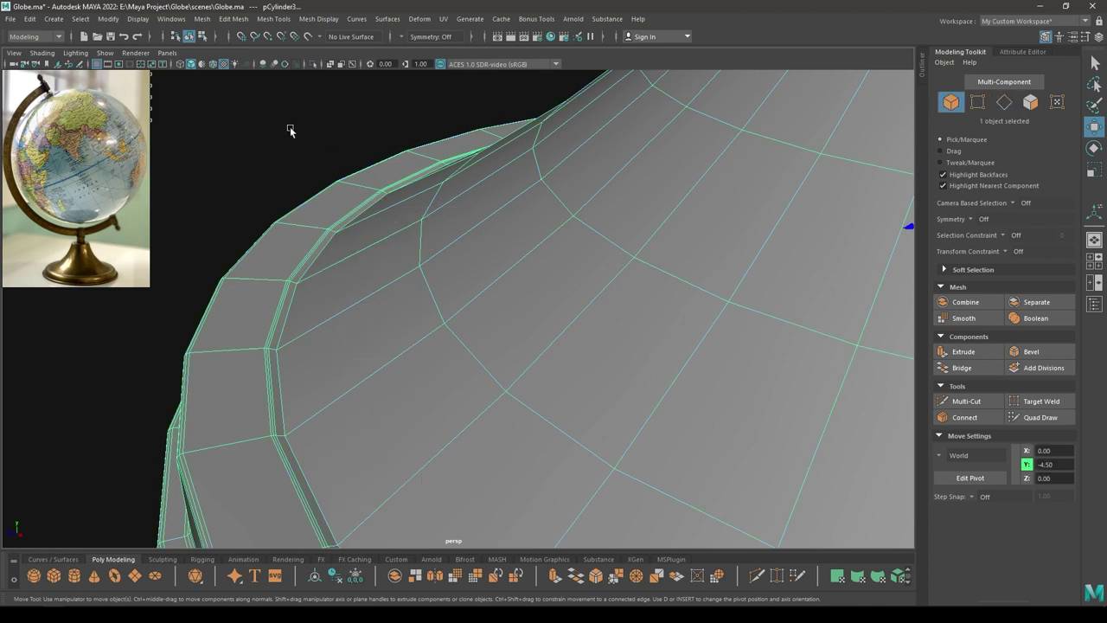
pyautogui.click(291, 130)
pyautogui.hotkey('ctrl', 's')
# - Soften all the lengthwise edges running down the cone and rim around the base, return to object mode and save the scene
pyautogui.scroll(-1, 391, 355)
pyautogui.keyDown('alt'); pyautogui.moveTo(391, 357); pyautogui.dragTo(406, 235, button='right'); pyautogui.keyUp('alt')
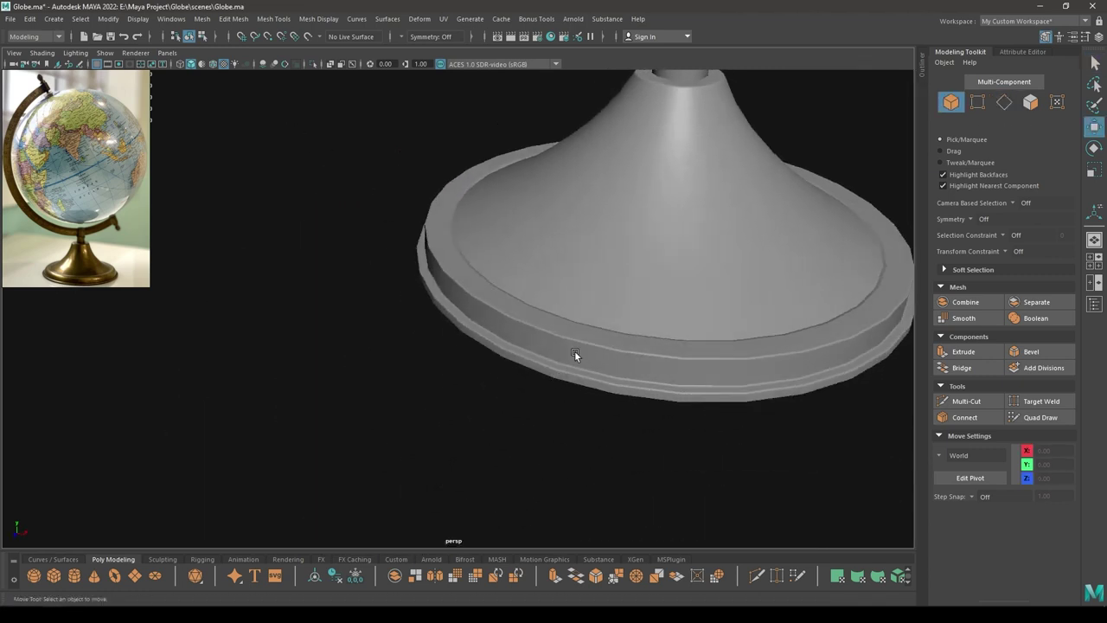
pyautogui.keyDown('alt'); pyautogui.moveTo(568, 370); pyautogui.dragTo(442, 327, button='middle'); pyautogui.keyUp('alt')
pyautogui.click(448, 285)
pyautogui.press('space')
pyautogui.moveTo(448, 284); pyautogui.dragTo(456, 317)
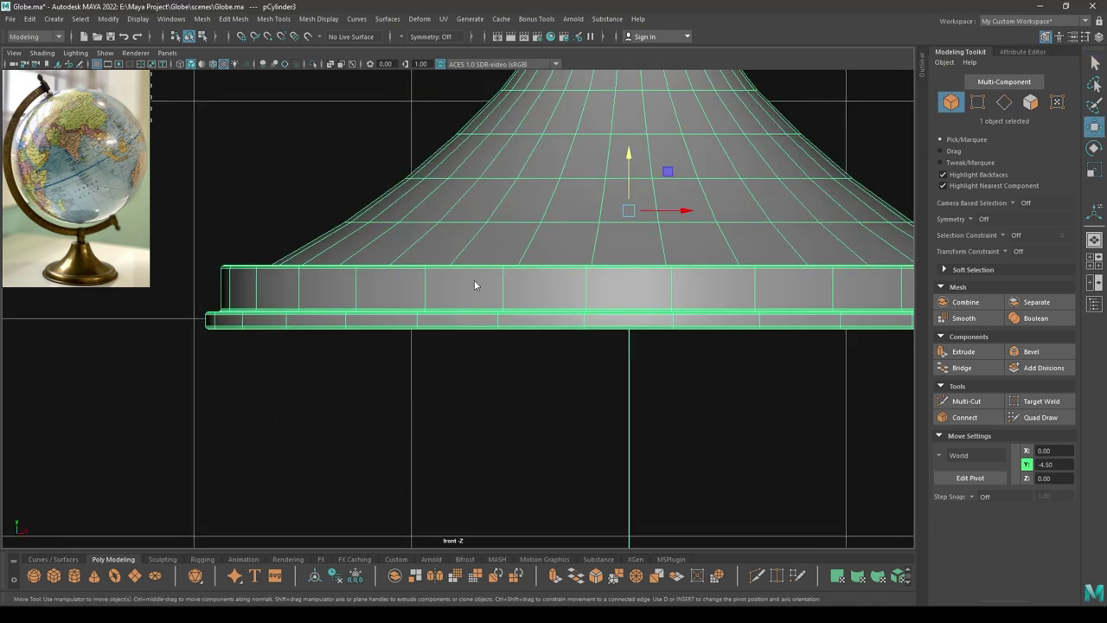
pyautogui.press('F10')
pyautogui.doubleClick(506, 284)
pyautogui.keyDown('ctrl'); pyautogui.moveTo(506, 284); pyautogui.dragTo(322, 336, button='right'); pyautogui.keyUp('ctrl')
pyautogui.keyDown('alt'); pyautogui.moveTo(429, 295); pyautogui.dragTo(554, 314); pyautogui.keyUp('alt')
pyautogui.press('space')
pyautogui.scroll(2, 528, 206)
pyautogui.scroll(-2, 554, 314)
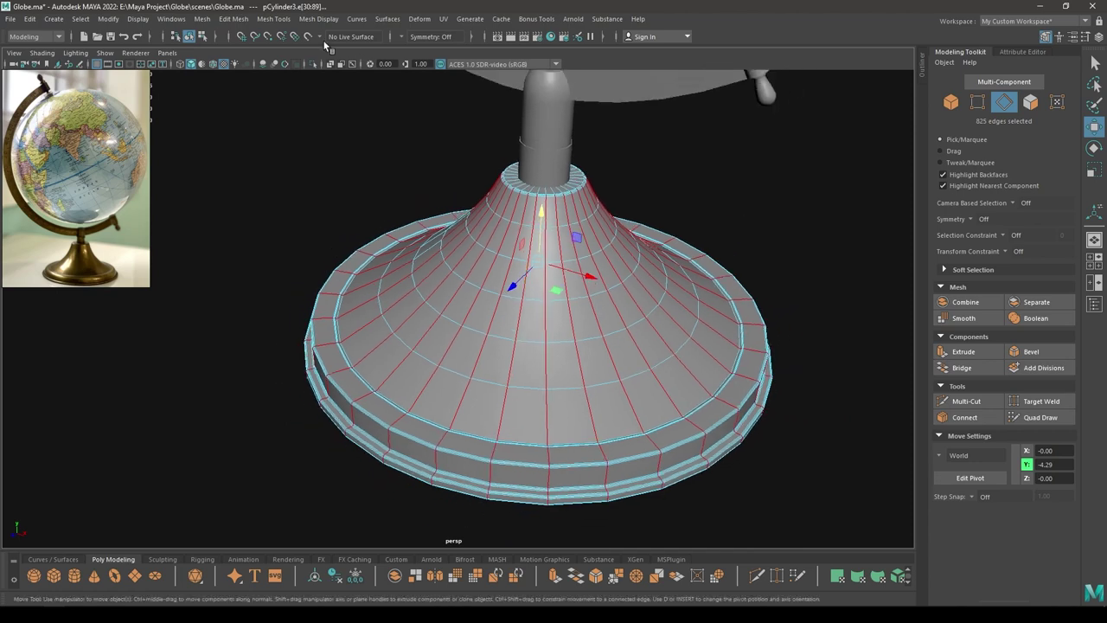
pyautogui.click(329, 23)
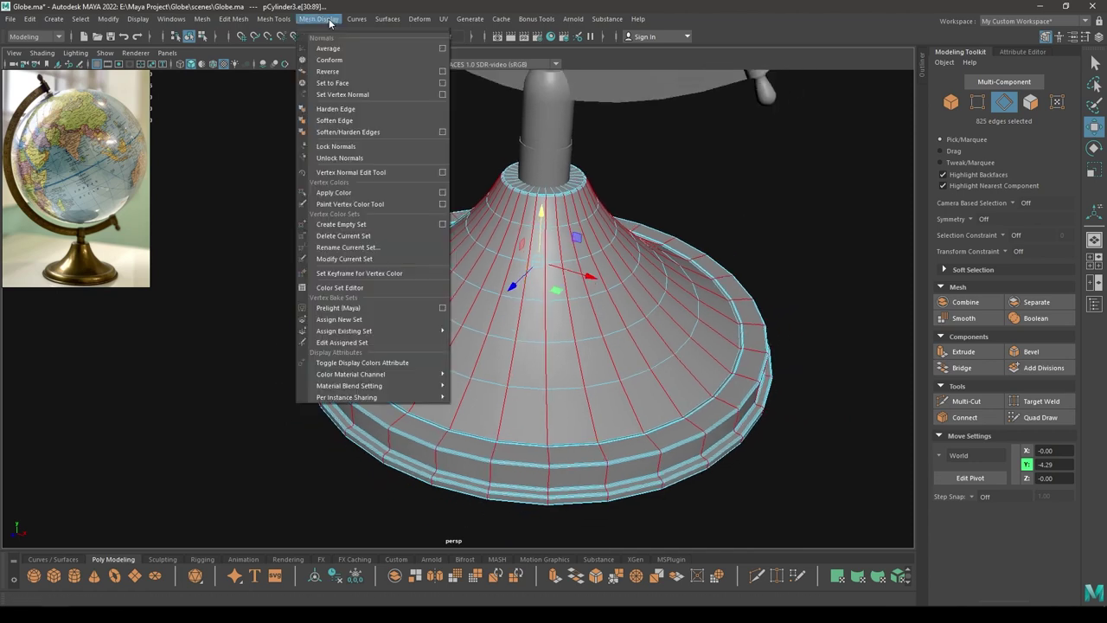
pyautogui.click(349, 123)
pyautogui.moveTo(347, 128); pyautogui.dragTo(424, 104, button='right')
pyautogui.click(431, 151)
pyautogui.hotkey('ctrl', 's')
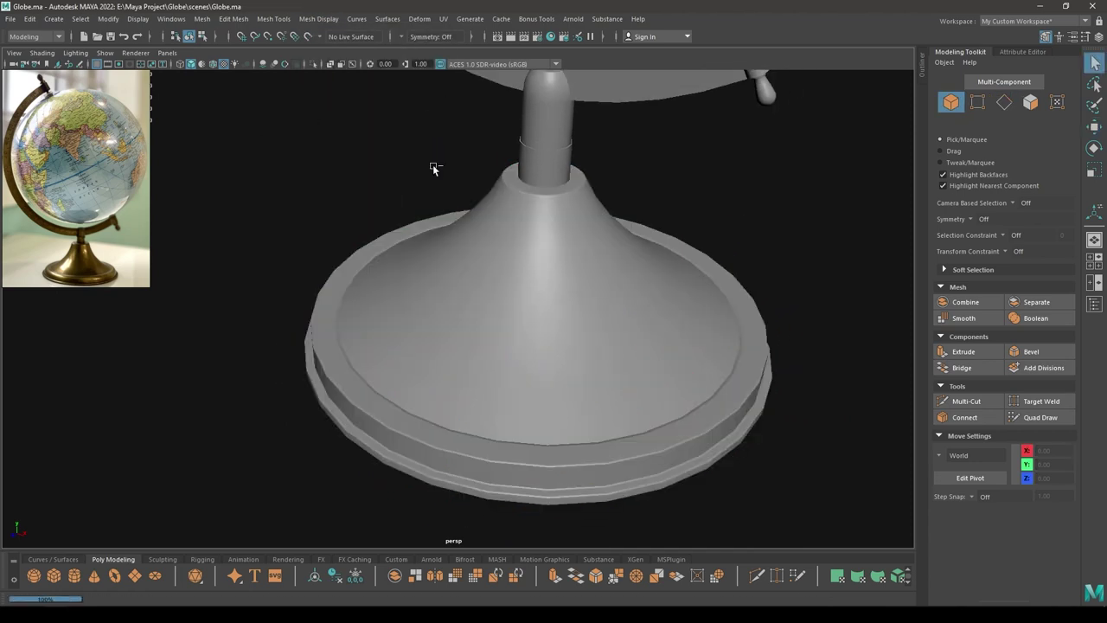
# - Move all the globe's parts up together to Y 0.53 so the base rests on the grid
pyautogui.scroll(-6, 484, 355)
pyautogui.keyDown('alt'); pyautogui.moveTo(457, 268); pyautogui.dragTo(467, 330); pyautogui.keyUp('alt')
pyautogui.press('space')
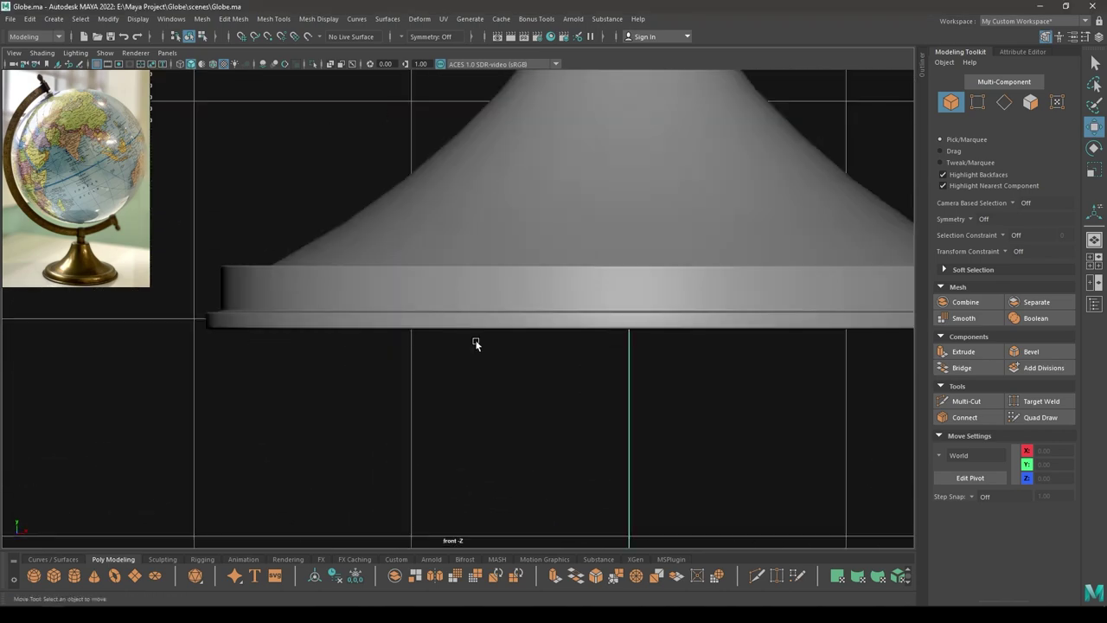
pyautogui.scroll(-10, 492, 306)
pyautogui.moveTo(561, 102); pyautogui.dragTo(361, 413)
pyautogui.moveTo(487, 241); pyautogui.dragTo(597, 215)
pyautogui.press('space')
pyautogui.click(612, 218)
# - Select all four globe objects, delete their construction history and clear the selection
pyautogui.scroll(-5, 510, 156)
pyautogui.keyDown('alt'); pyautogui.moveTo(512, 158); pyautogui.dragTo(506, 320, button='middle'); pyautogui.keyUp('alt')
pyautogui.scroll(5, 524, 385)
pyautogui.keyDown('alt'); pyautogui.moveTo(524, 384); pyautogui.dragTo(531, 367); pyautogui.keyUp('alt')
pyautogui.scroll(2, 533, 369)
pyautogui.keyDown('alt'); pyautogui.moveTo(536, 369); pyautogui.dragTo(546, 389, button='middle'); pyautogui.keyUp('alt')
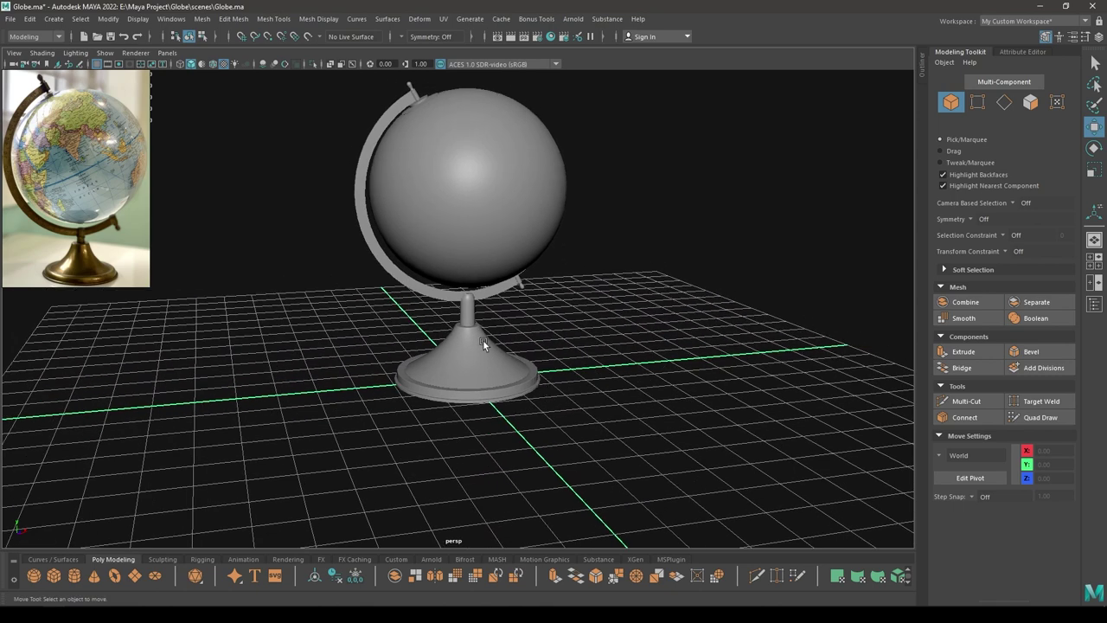
pyautogui.moveTo(633, 455); pyautogui.dragTo(187, 54)
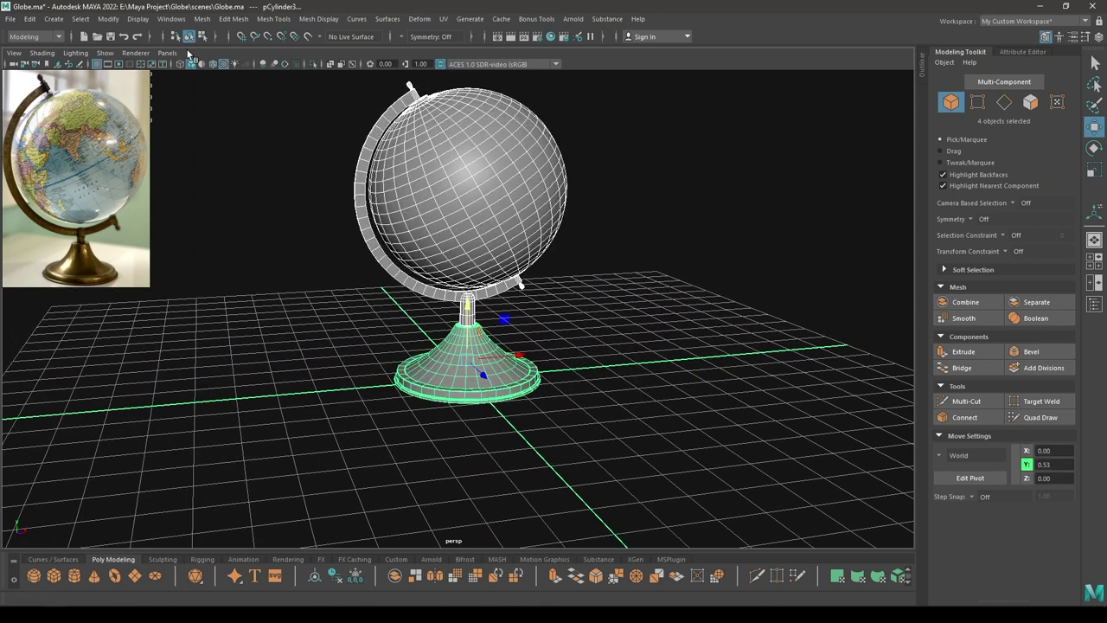
pyautogui.click(33, 20)
pyautogui.moveTo(87, 157)
pyautogui.click(218, 157)
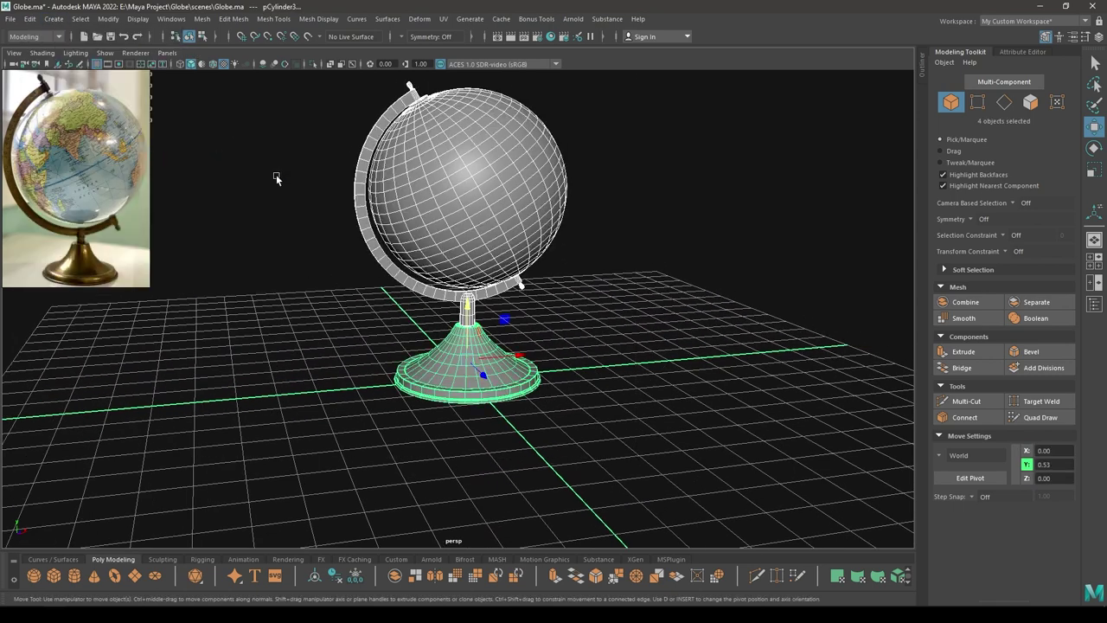
pyautogui.click(329, 230)
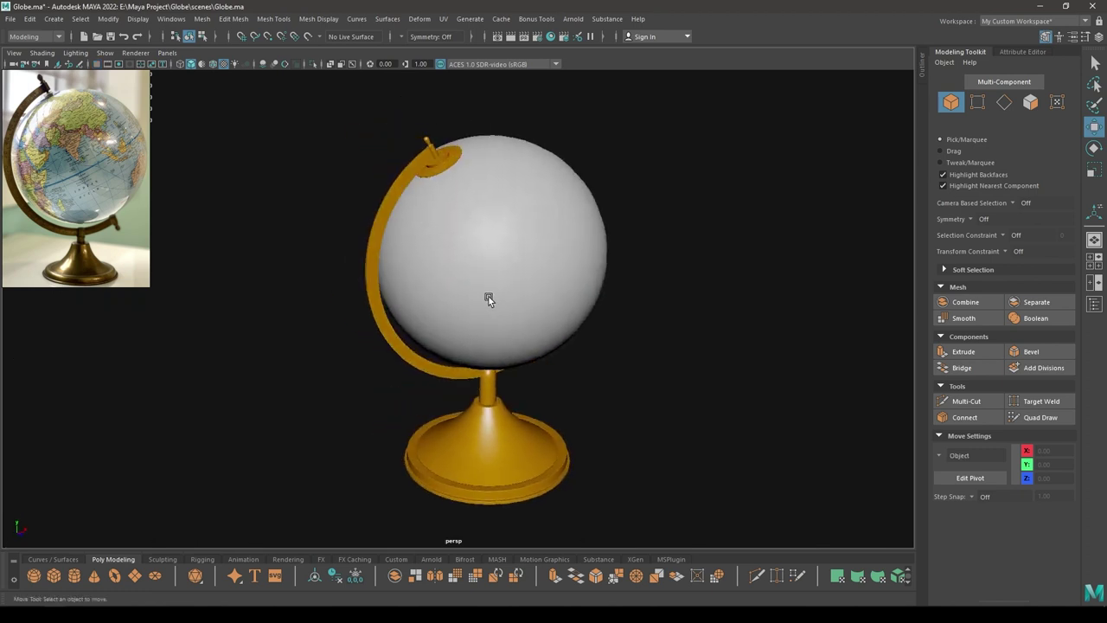
# - Save the scene with the coloured stand and white sphere and check the globe from another angle
pyautogui.keyDown('alt'); pyautogui.moveTo(490, 297); pyautogui.dragTo(457, 296); pyautogui.keyUp('alt')
pyautogui.hotkey('ctrl', 's')
pyautogui.keyDown('alt'); pyautogui.moveTo(441, 249); pyautogui.dragTo(508, 154); pyautogui.keyUp('alt')
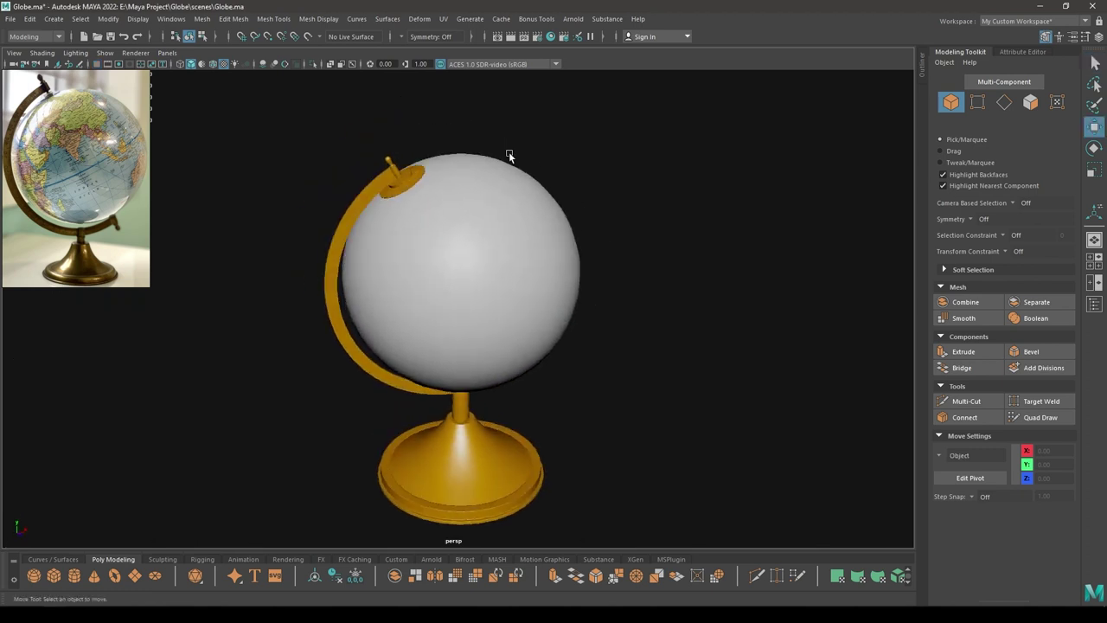